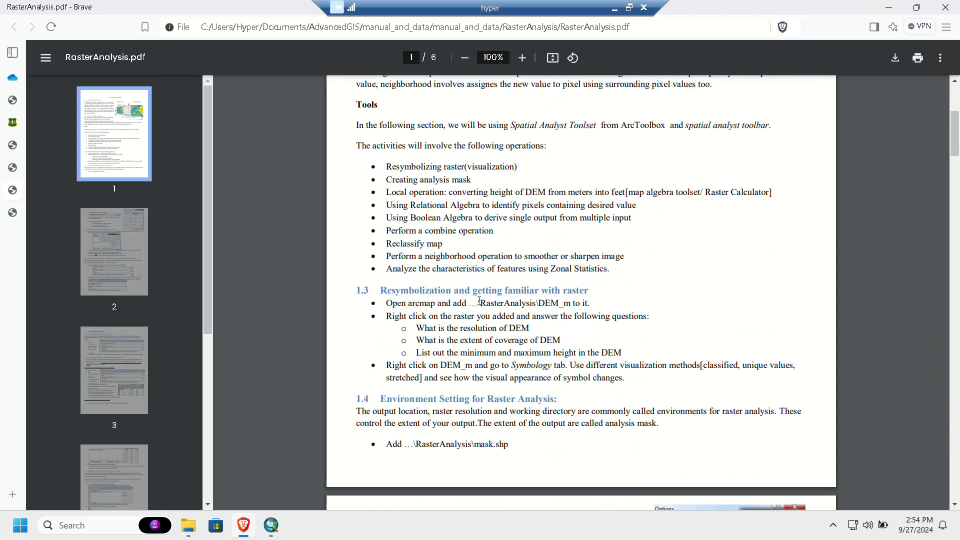
Step: Switch from the PDF manual to ArcMap and add the DEM_m.img raster from the RasterAnalysis folder
{"action": "left_click_drag", "start_coordinate": [479, 301], "coordinate": [557, 300]}
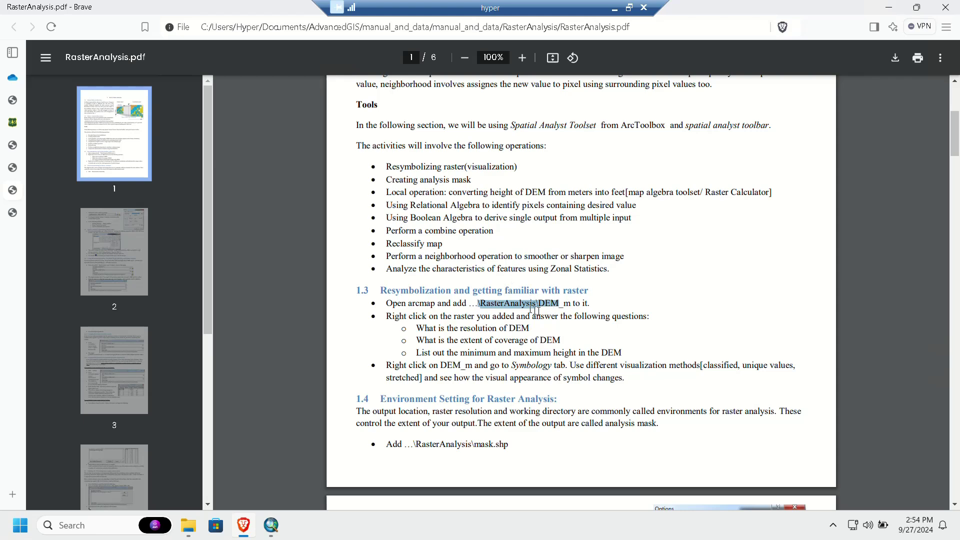
{"action": "left_click_drag", "start_coordinate": [538, 304], "coordinate": [571, 304]}
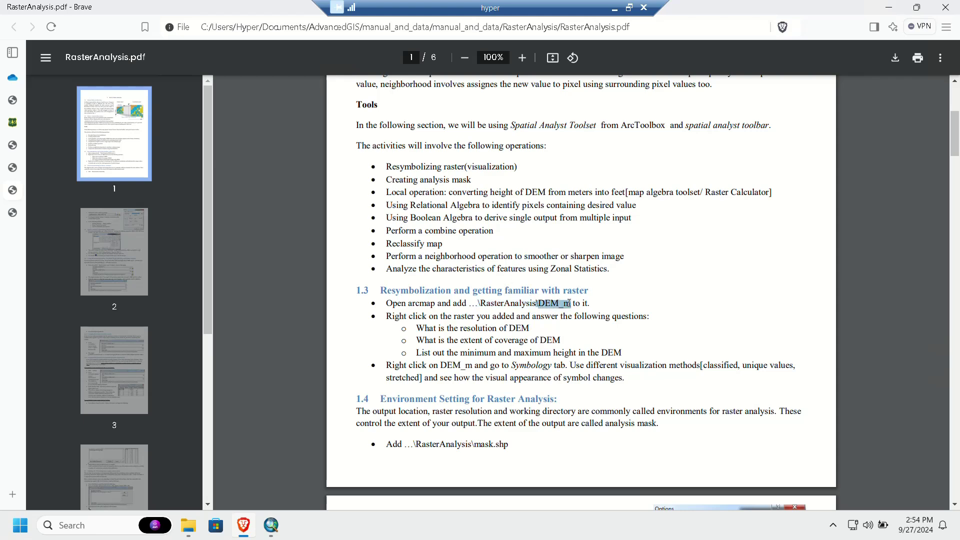
{"action": "key", "text": "alt+Tab"}
{"action": "left_click", "coordinate": [424, 248]}
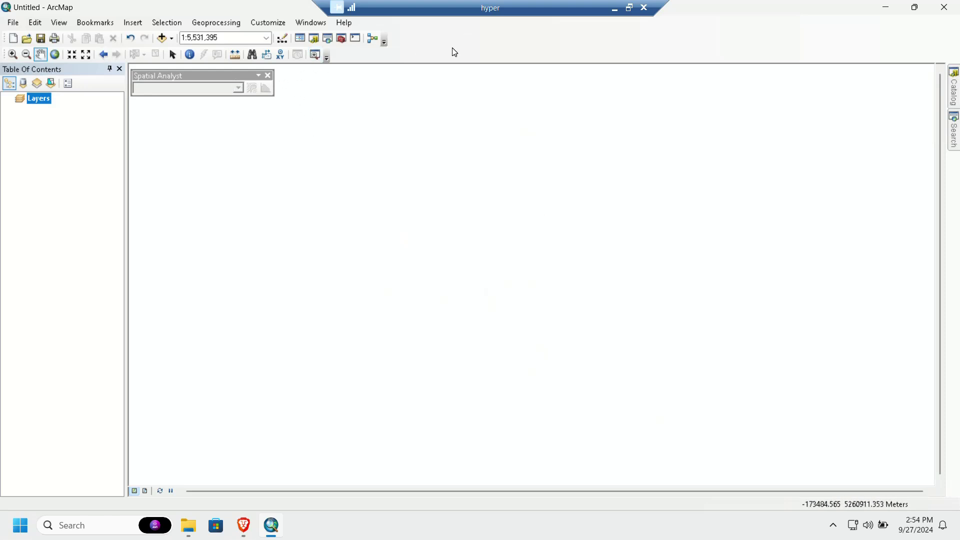
{"action": "left_click", "coordinate": [163, 40]}
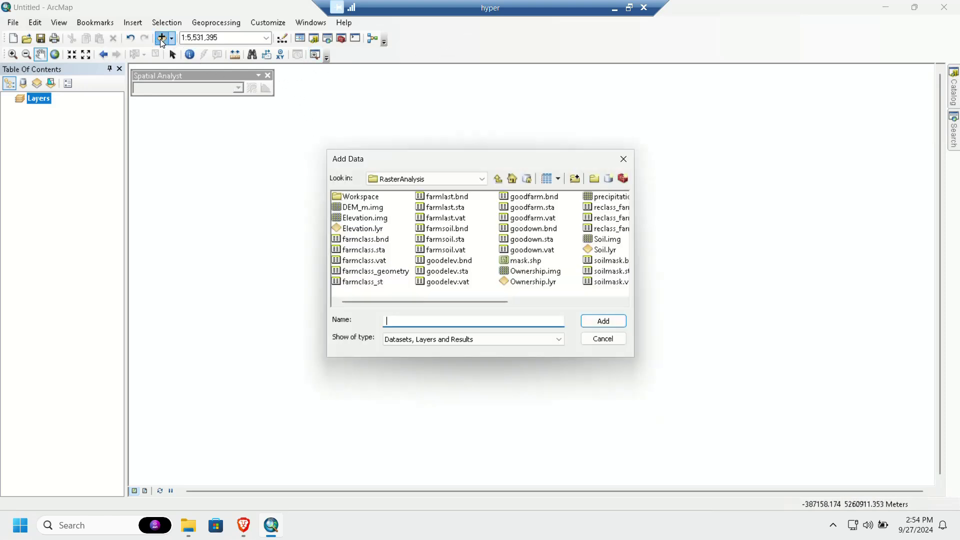
{"action": "left_click", "coordinate": [356, 208]}
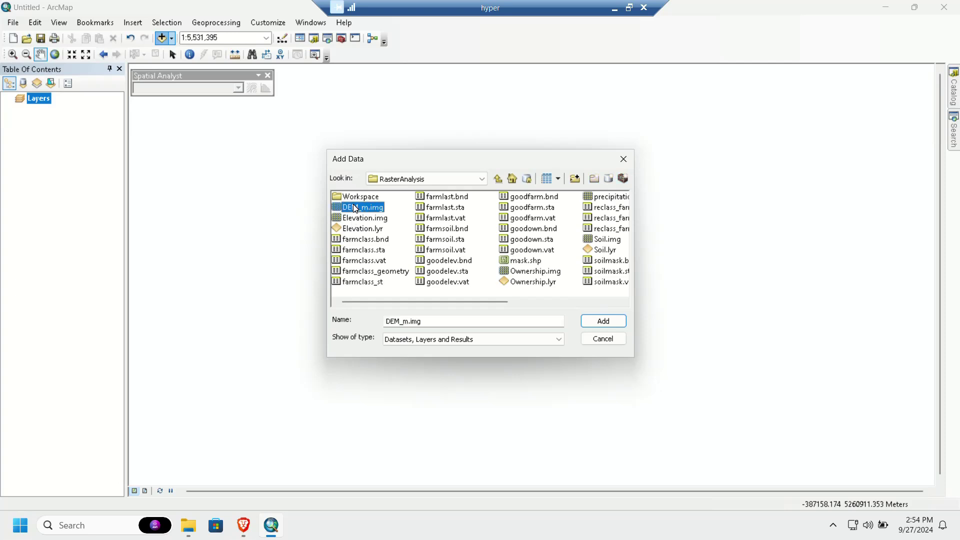
{"action": "left_click", "coordinate": [600, 321]}
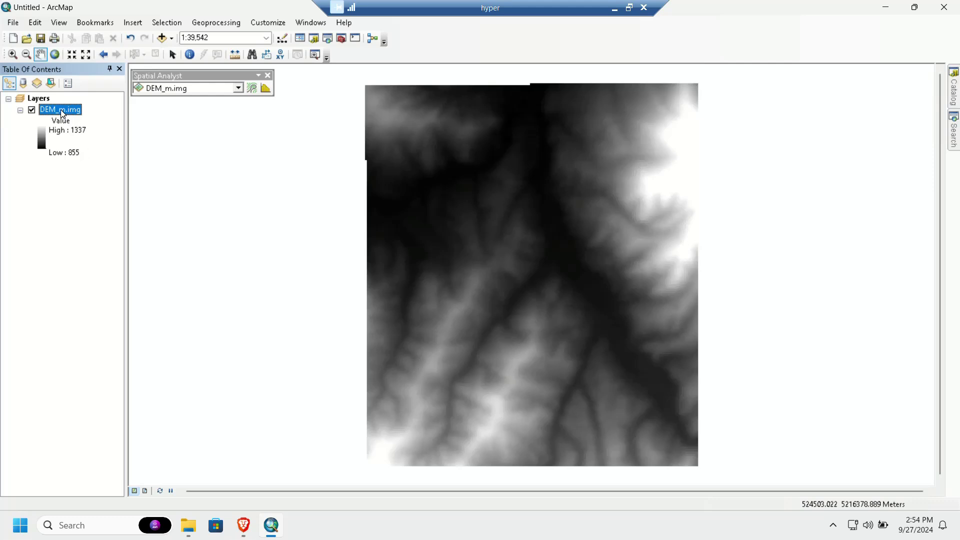
Step: Open the Raster Calculator tool and build the expression "DEM_m.img" * 3.2808 to convert heights from metres to feet
{"action": "left_click", "coordinate": [954, 133]}
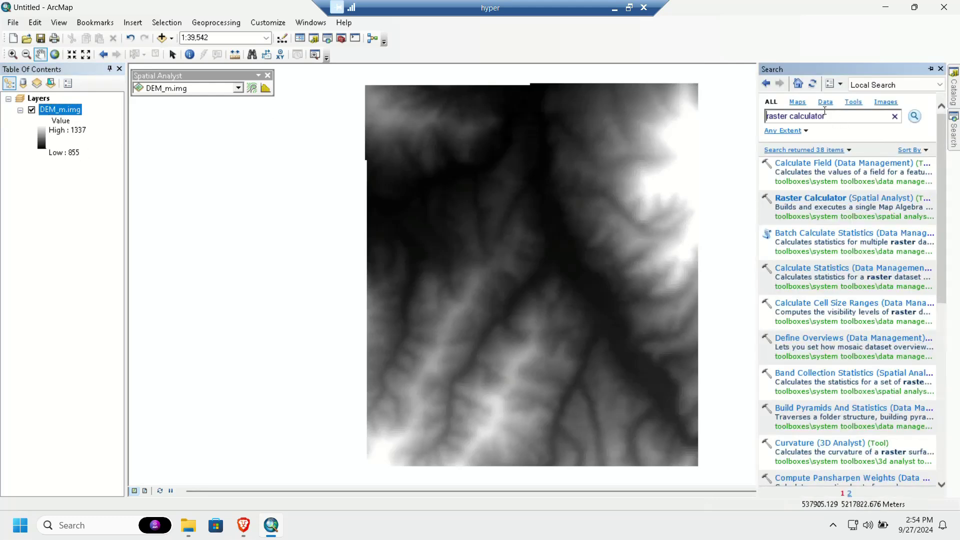
{"action": "left_click", "coordinate": [833, 198]}
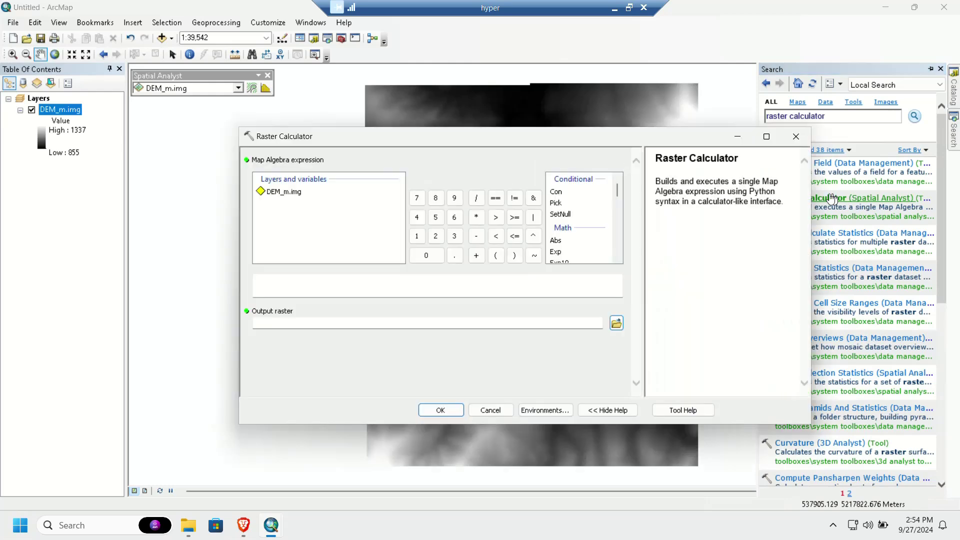
{"action": "double_click", "coordinate": [295, 193]}
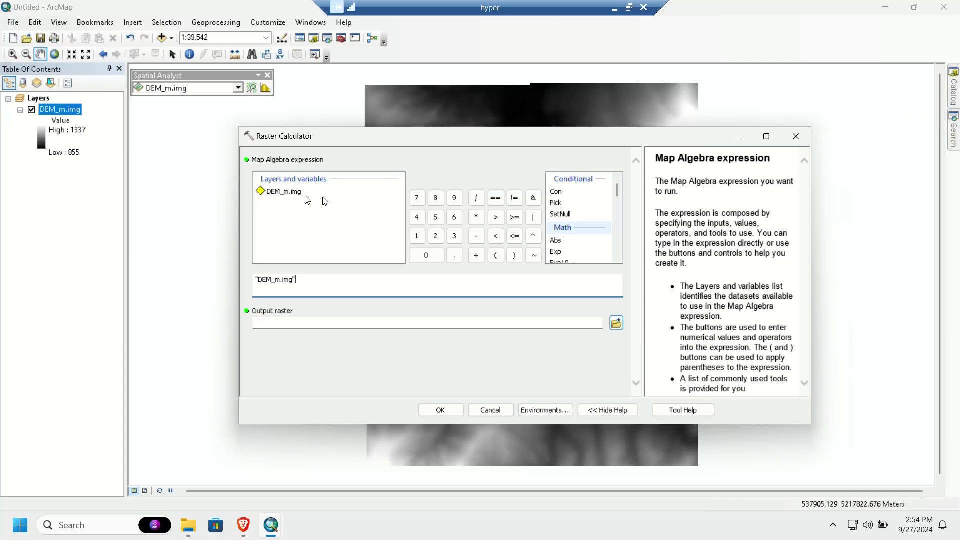
{"action": "left_click", "coordinate": [478, 218]}
{"action": "type", "text": "3.2808"}
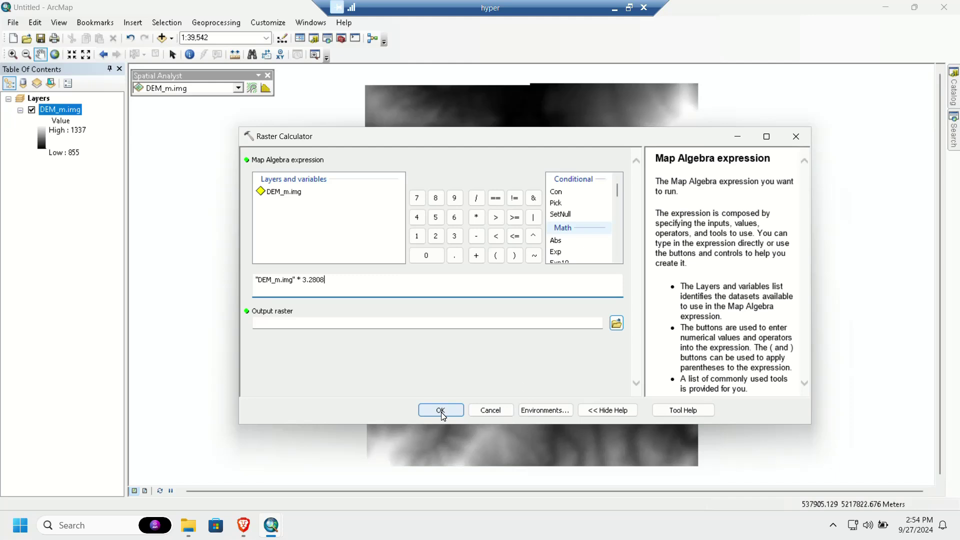
{"action": "left_click", "coordinate": [433, 354]}
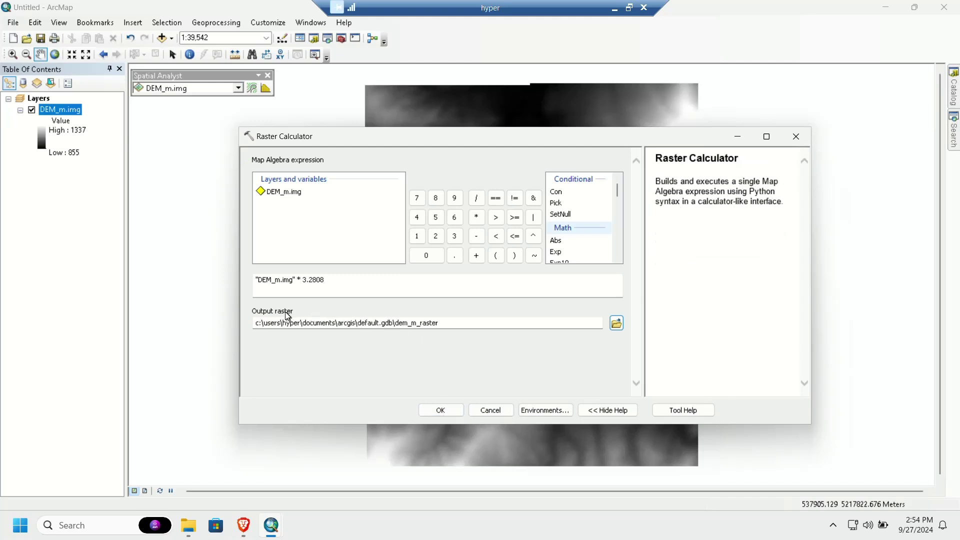
Step: For the output raster location, create a folder named "Raster Analysis output" inside the Output folder
{"action": "left_click", "coordinate": [616, 324]}
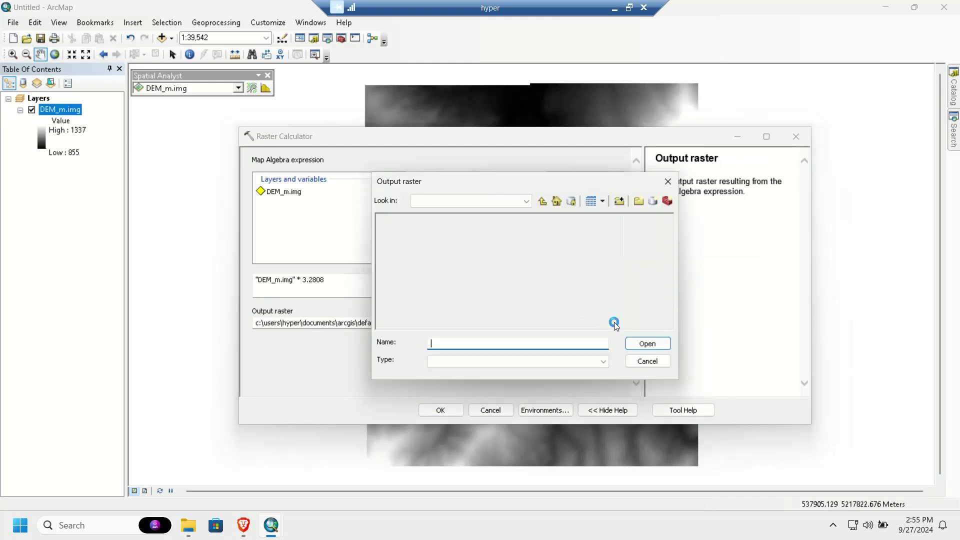
{"action": "left_click", "coordinate": [542, 201]}
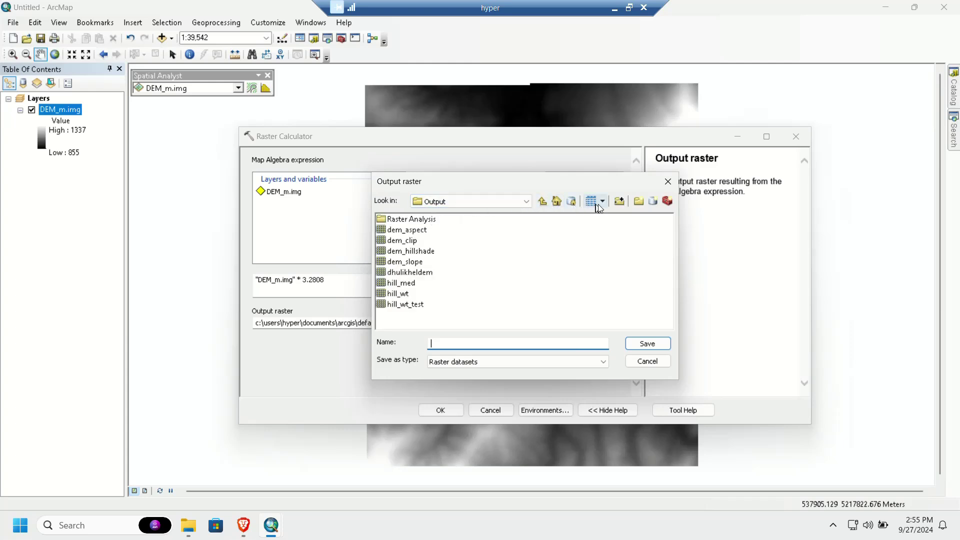
{"action": "left_click", "coordinate": [638, 202]}
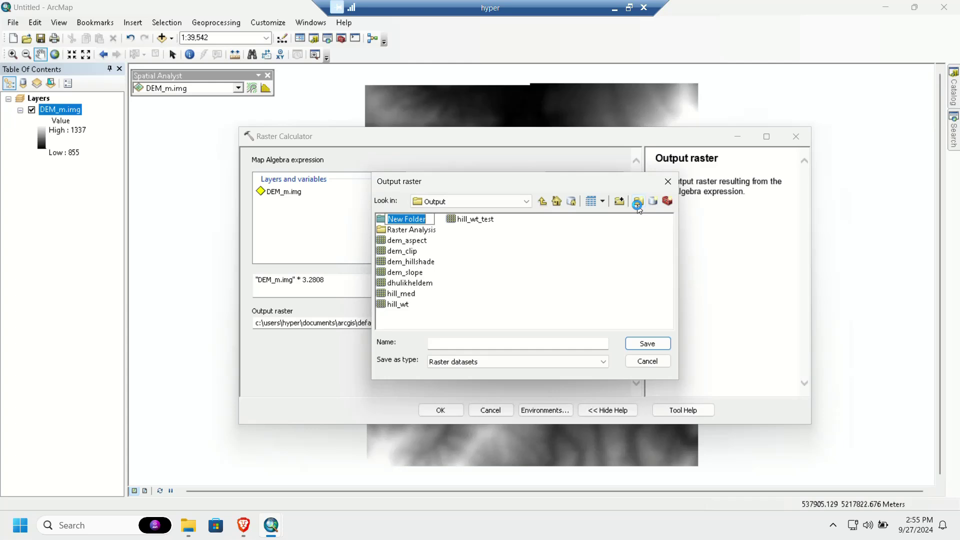
{"action": "type", "text": "Raster Analysis"}
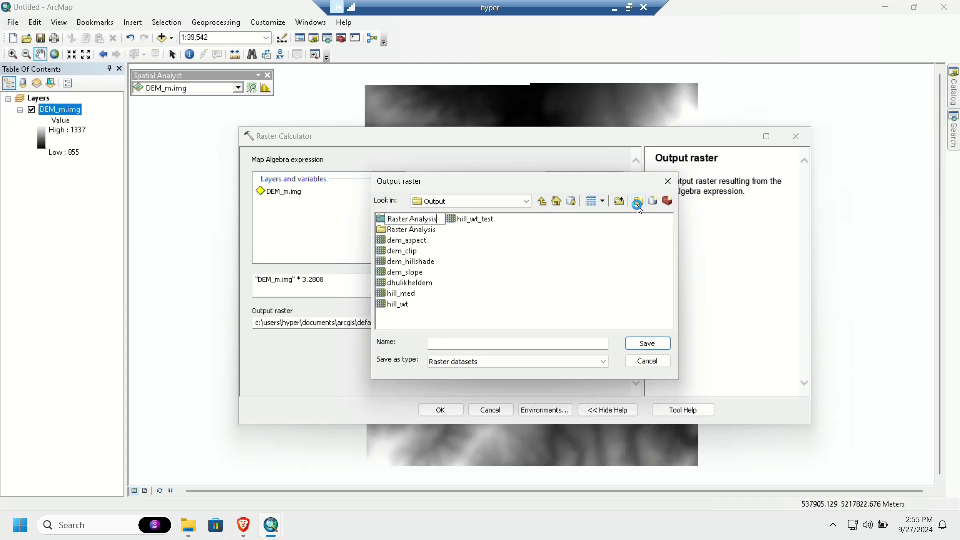
{"action": "type", "text": " outpu"}
{"action": "type", "text": "t"}
{"action": "key", "text": "Return"}
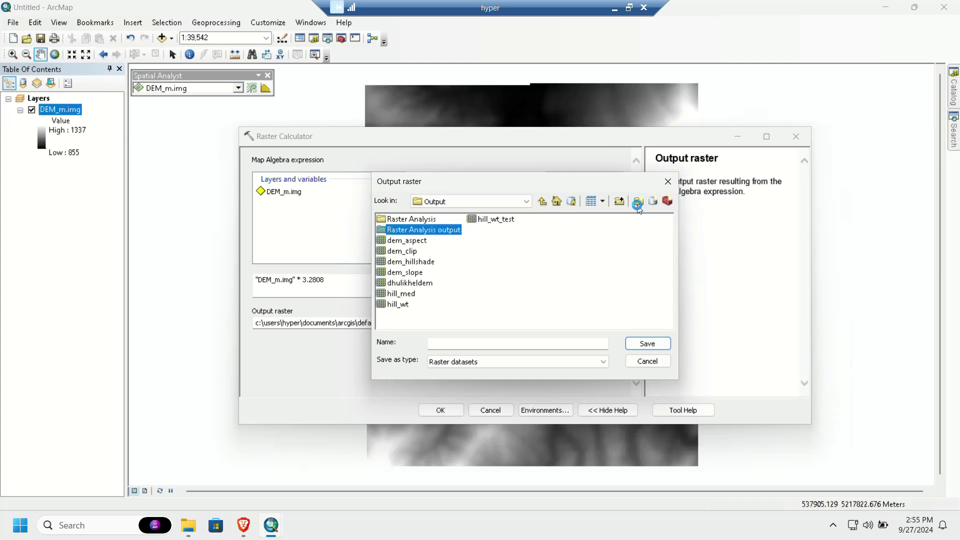
Step: Set the output raster to DEM_ft inside the Raster Analysis output folder
{"action": "double_click", "coordinate": [446, 231]}
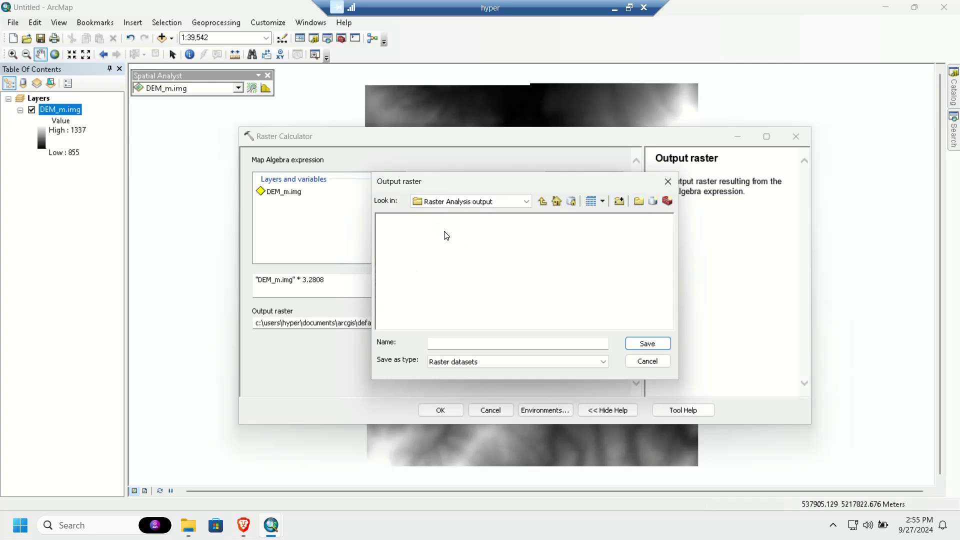
{"action": "left_click", "coordinate": [581, 343]}
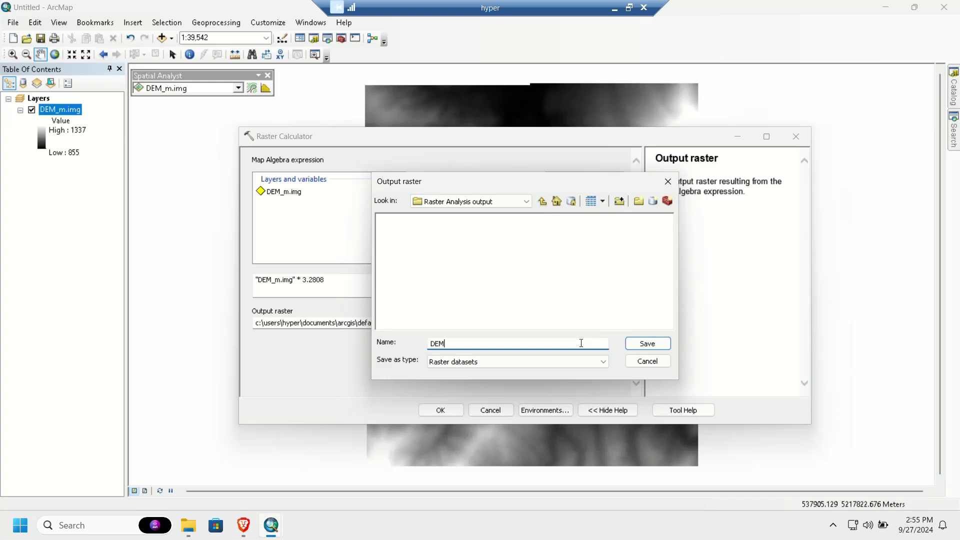
{"action": "left_click", "coordinate": [660, 343]}
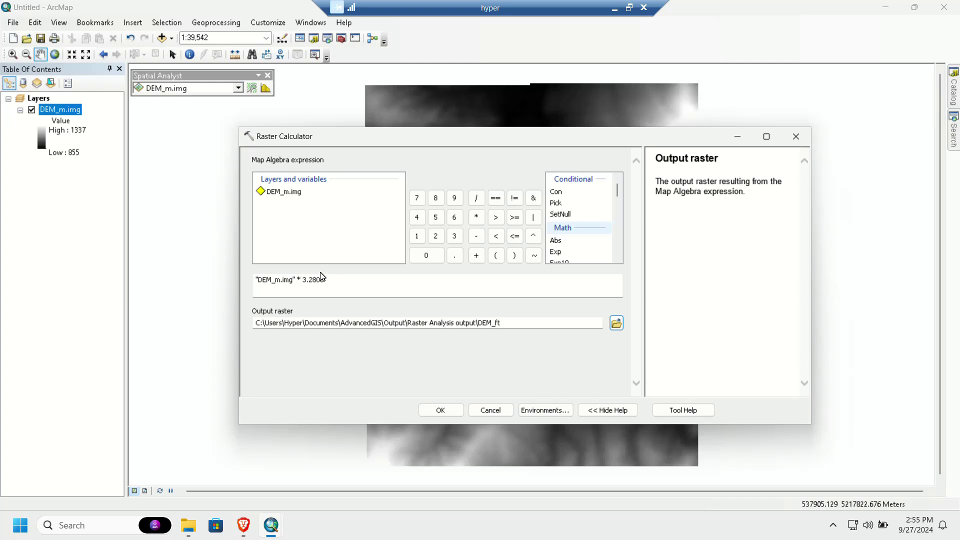
{"action": "left_click_drag", "start_coordinate": [521, 137], "coordinate": [524, 244]}
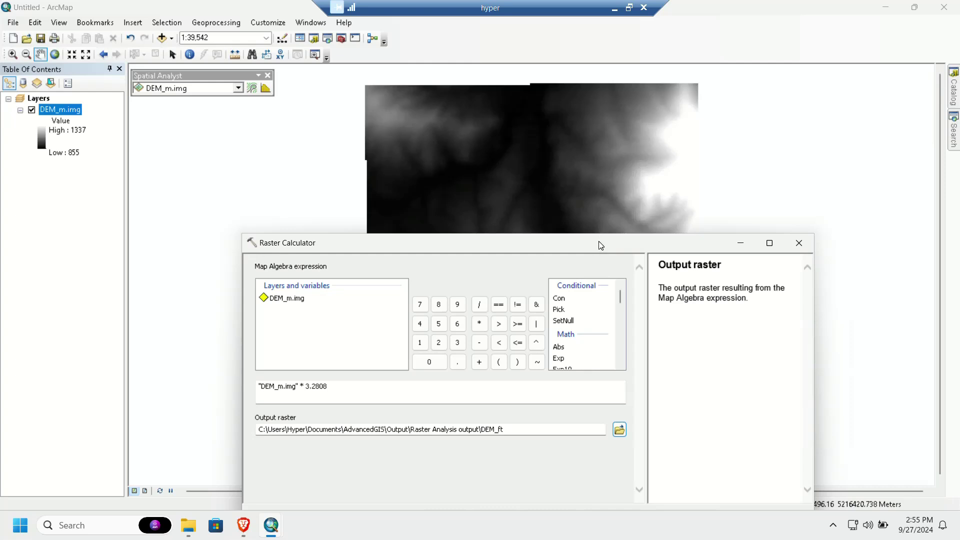
{"action": "left_click_drag", "start_coordinate": [600, 245], "coordinate": [603, 155]}
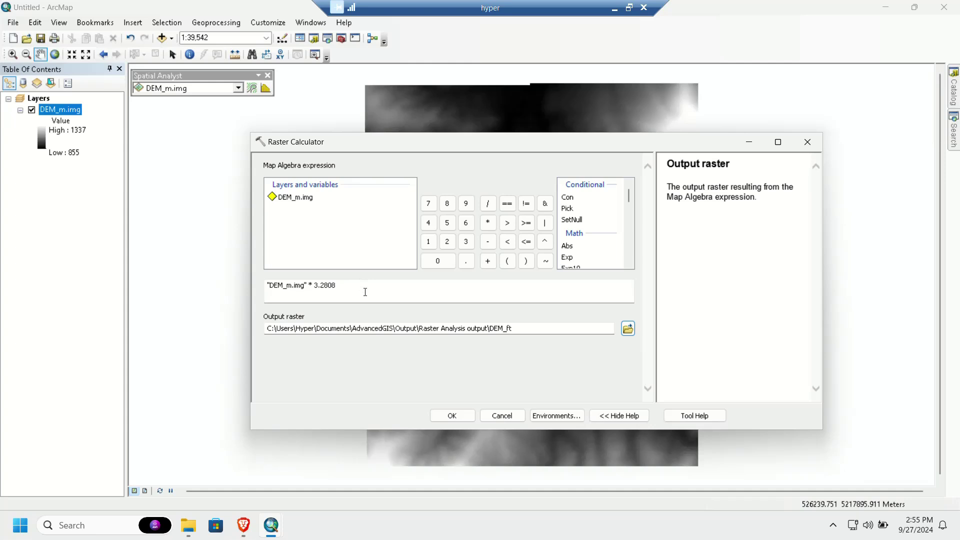
{"action": "left_click", "coordinate": [401, 299]}
{"action": "key", "text": "ctrl+a"}
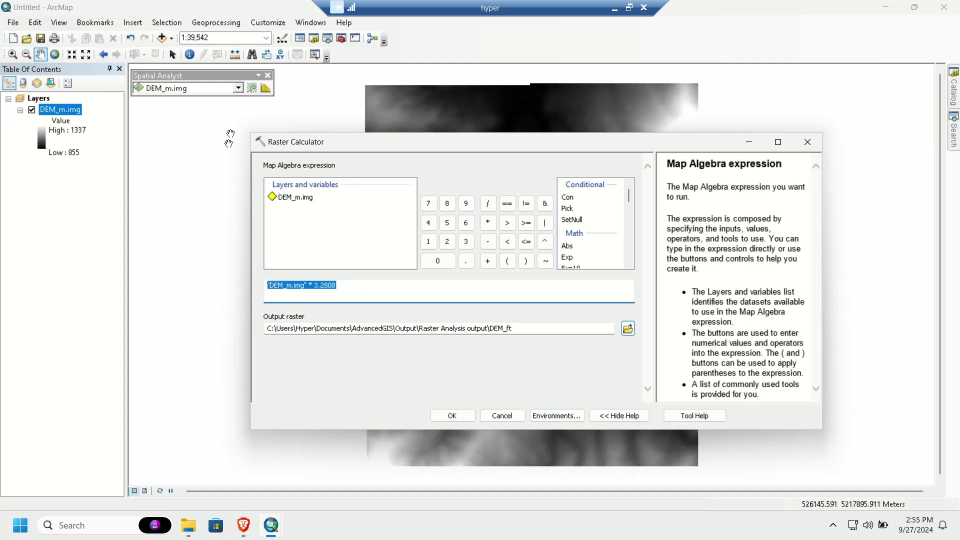
Step: Add the mask.shp shapefile from the RasterAnalysis folder to the map, leaving the Raster Calculator open
{"action": "left_click", "coordinate": [81, 108]}
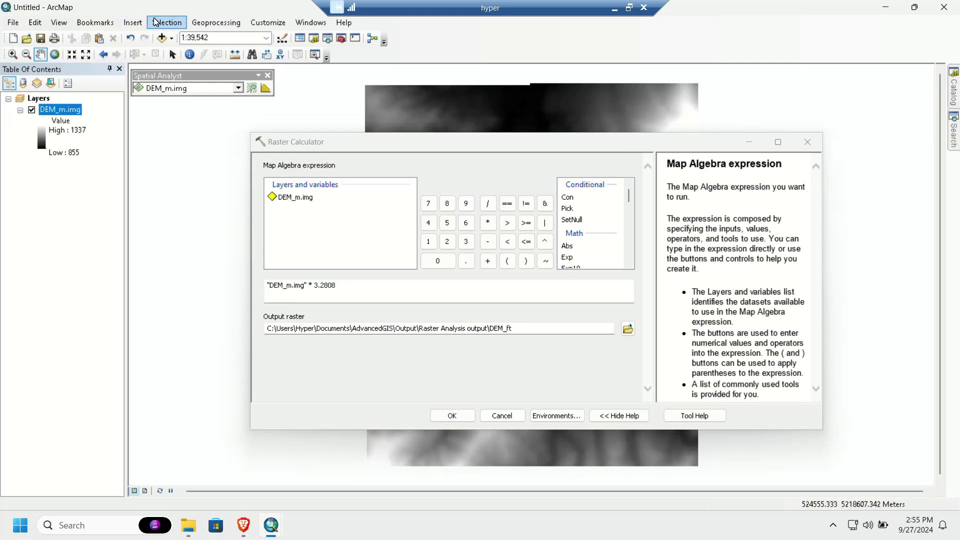
{"action": "left_click", "coordinate": [162, 38]}
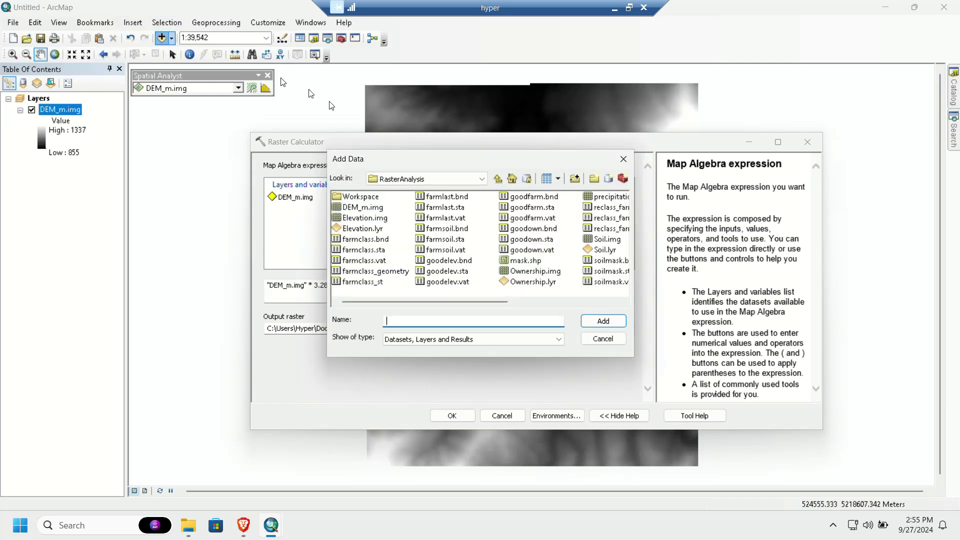
{"action": "left_click", "coordinate": [526, 260]}
{"action": "left_click", "coordinate": [601, 321]}
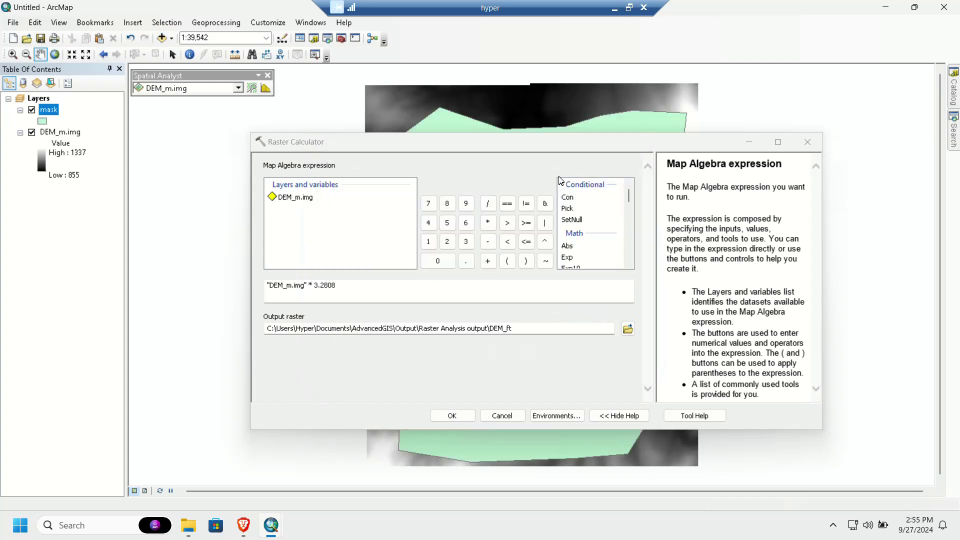
Step: In the Raster Calculator's environment settings, set the current workspace to the RasterAnalysis folder under manual_and_data
{"action": "mouse_move", "coordinate": [547, 145]}
{"action": "left_mouse_down"}
{"action": "mouse_move", "coordinate": [569, 237]}
{"action": "mouse_move", "coordinate": [551, 152]}
{"action": "left_mouse_up"}
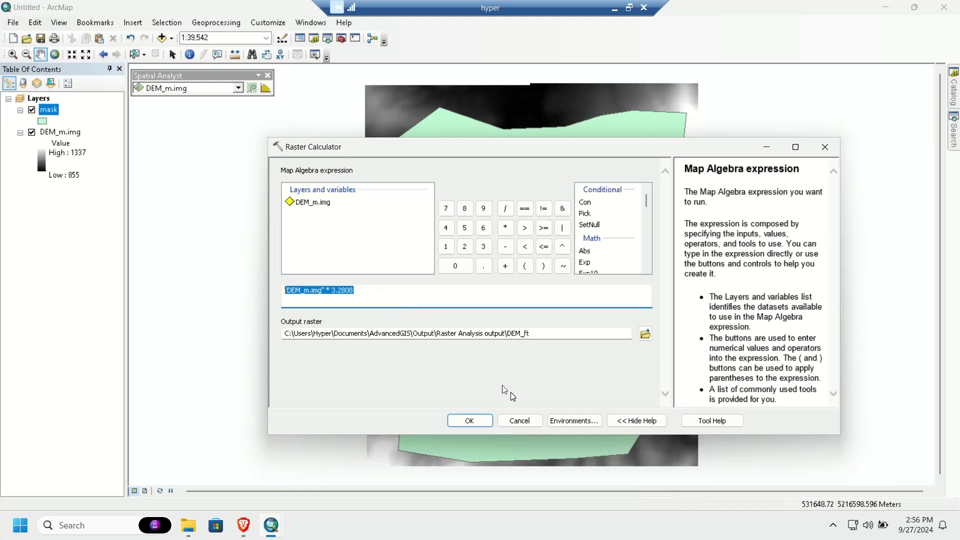
{"action": "left_click", "coordinate": [572, 421]}
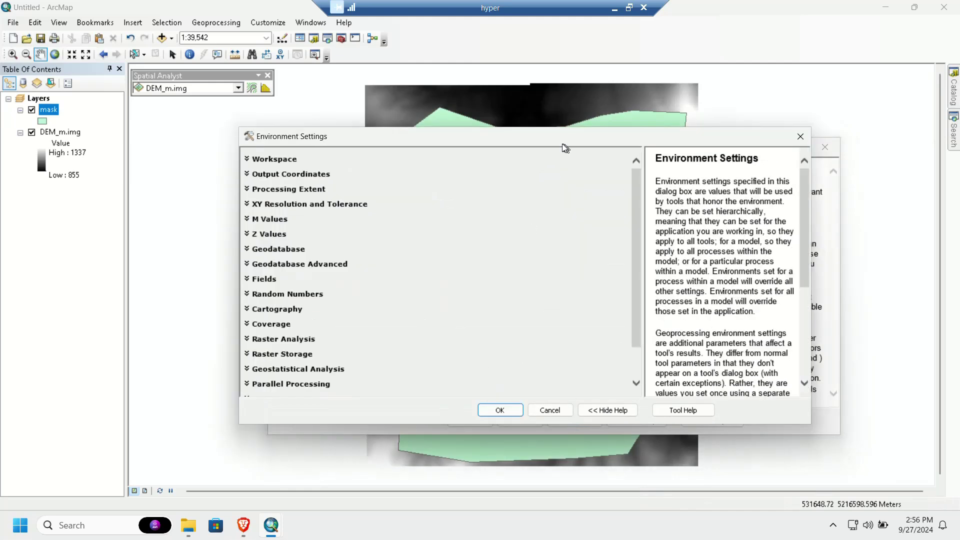
{"action": "left_click", "coordinate": [270, 159]}
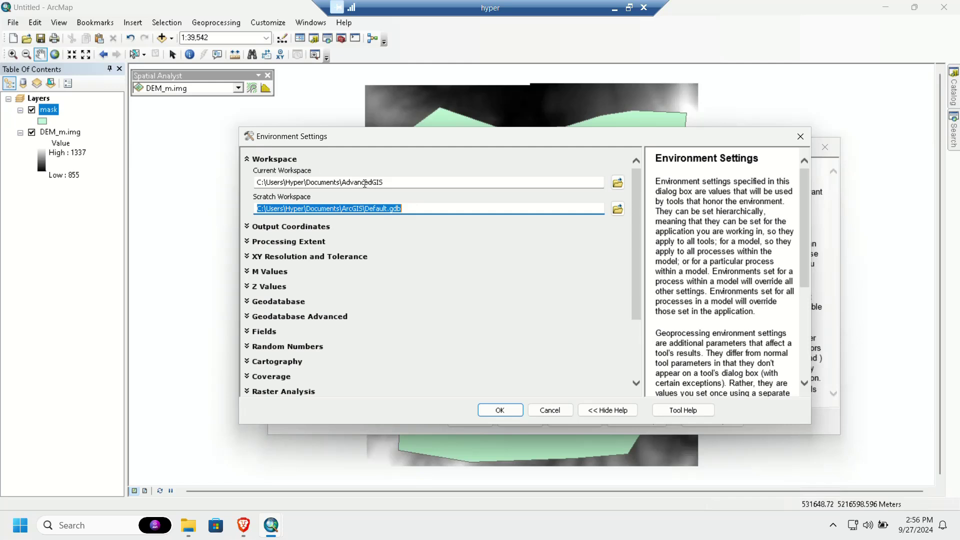
{"action": "left_click", "coordinate": [617, 183]}
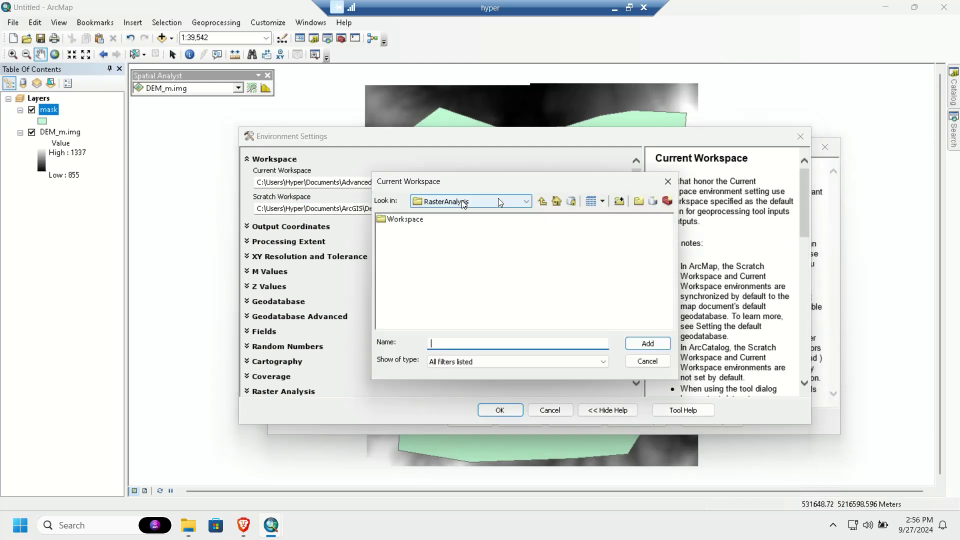
{"action": "left_click", "coordinate": [541, 201]}
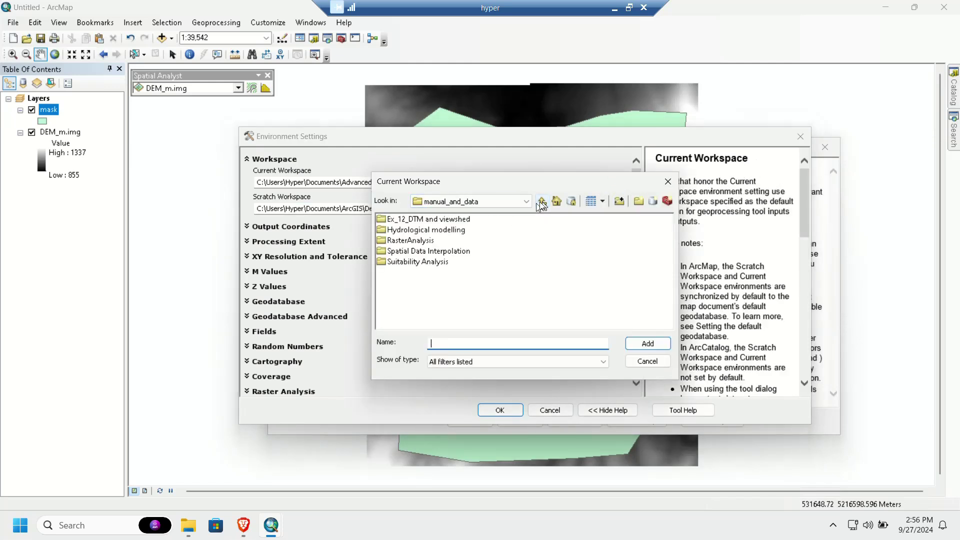
{"action": "left_click", "coordinate": [429, 241]}
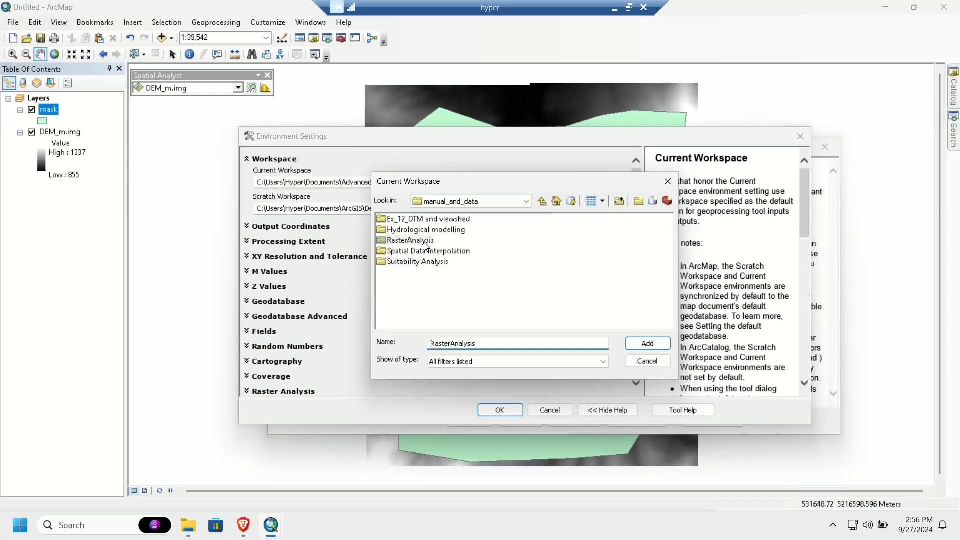
{"action": "left_click", "coordinate": [633, 344]}
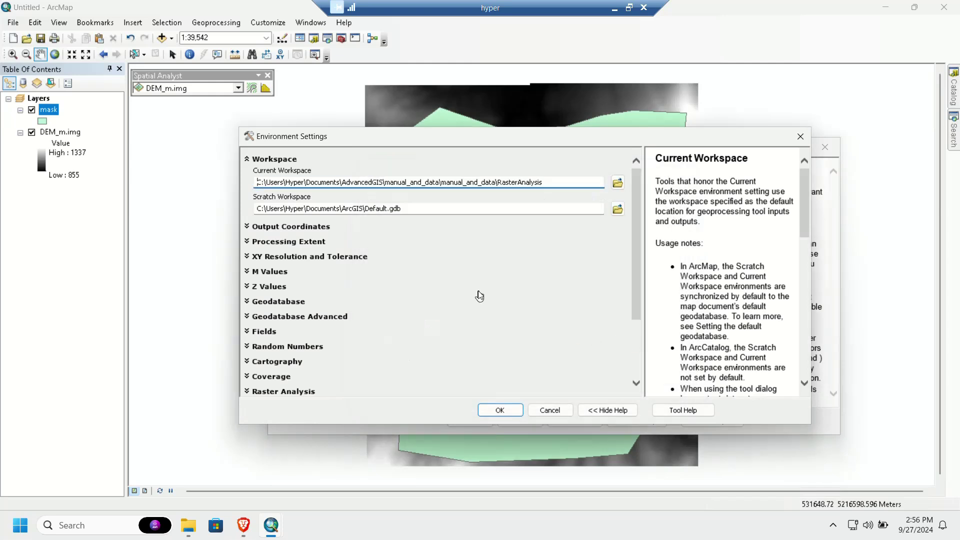
Step: Set the processing extent to Same as layer mask in the environment settings
{"action": "left_click", "coordinate": [274, 160]}
{"action": "left_click", "coordinate": [282, 188]}
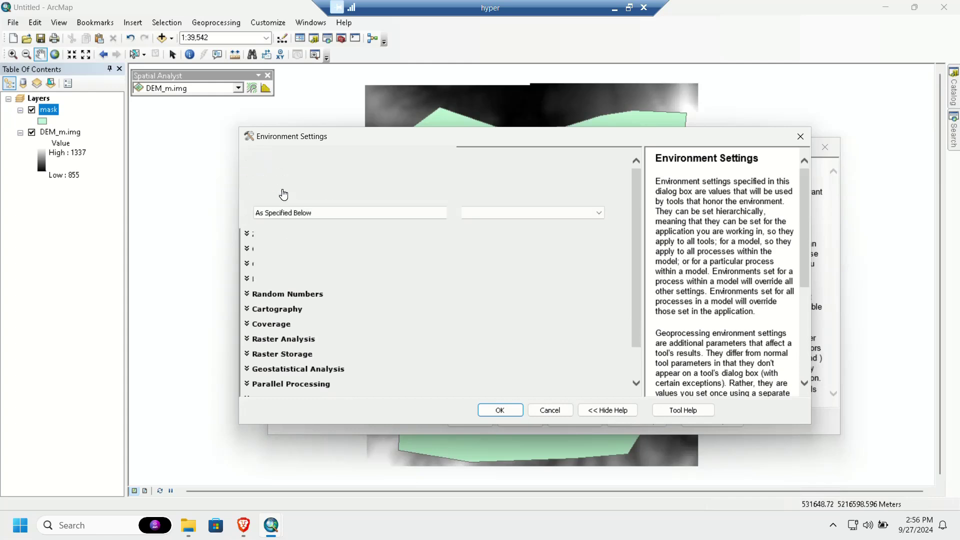
{"action": "left_click", "coordinate": [321, 213]}
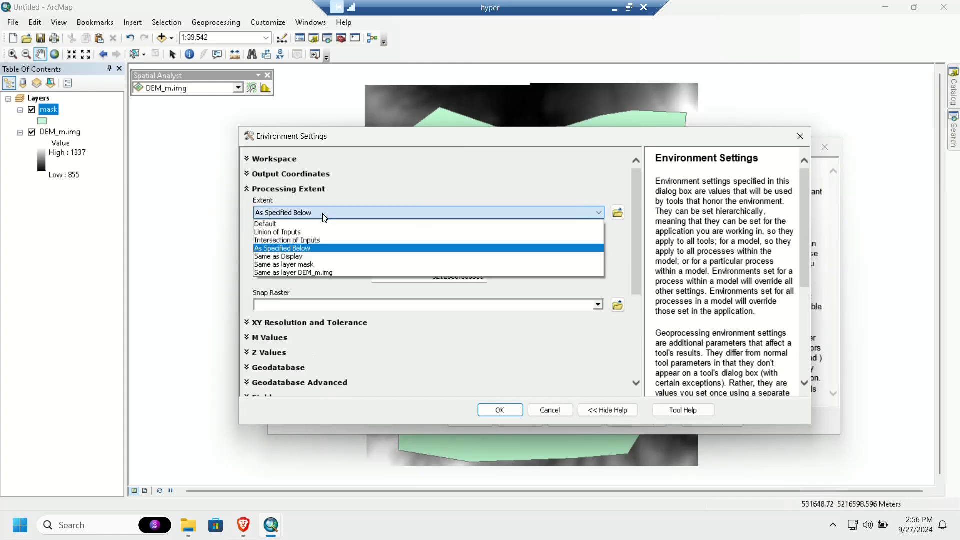
{"action": "left_click", "coordinate": [300, 266]}
{"action": "left_click", "coordinate": [292, 192]}
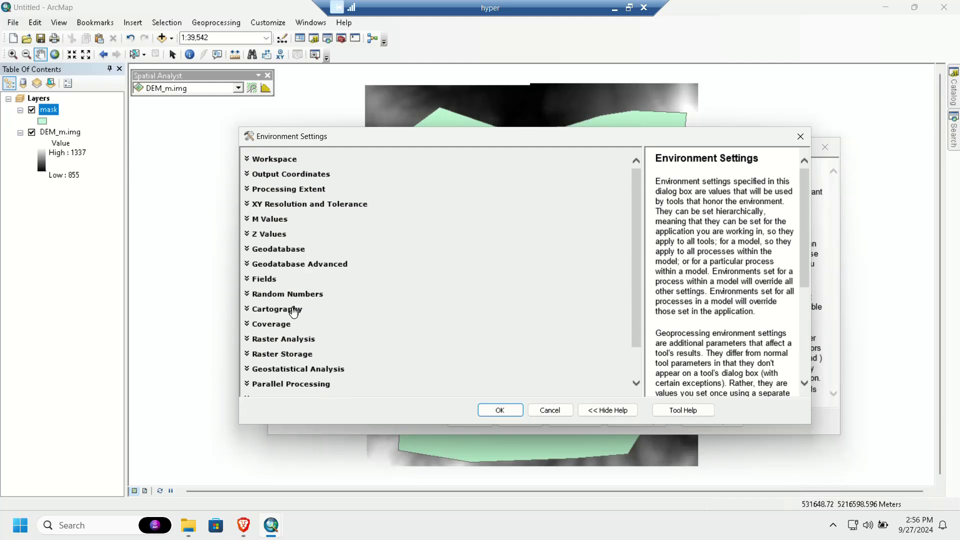
Step: Set the raster analysis cell size to Minimum of Inputs and the mask to the mask layer, and accept the environment settings
{"action": "left_click", "coordinate": [289, 342]}
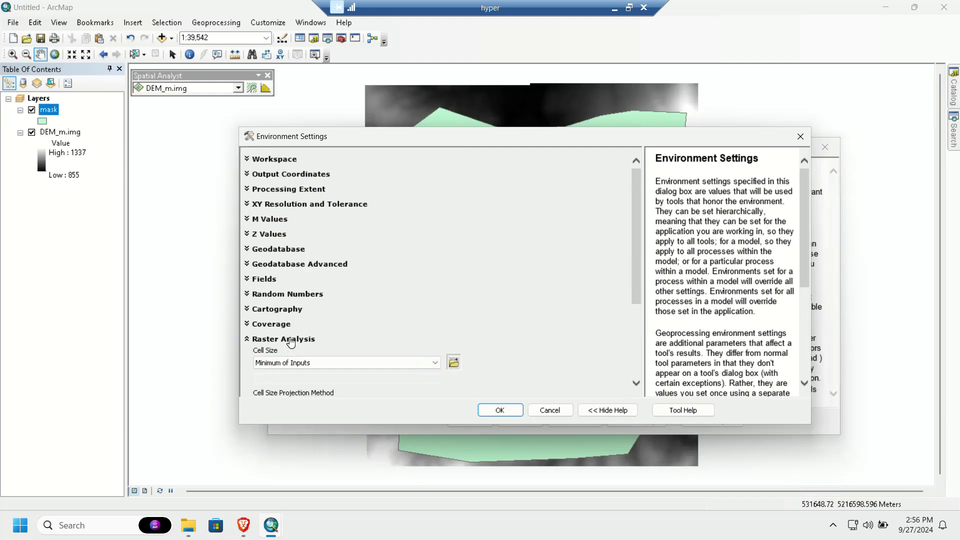
{"action": "scroll", "coordinate": [520, 244], "scroll_direction": "down", "scroll_amount": 2}
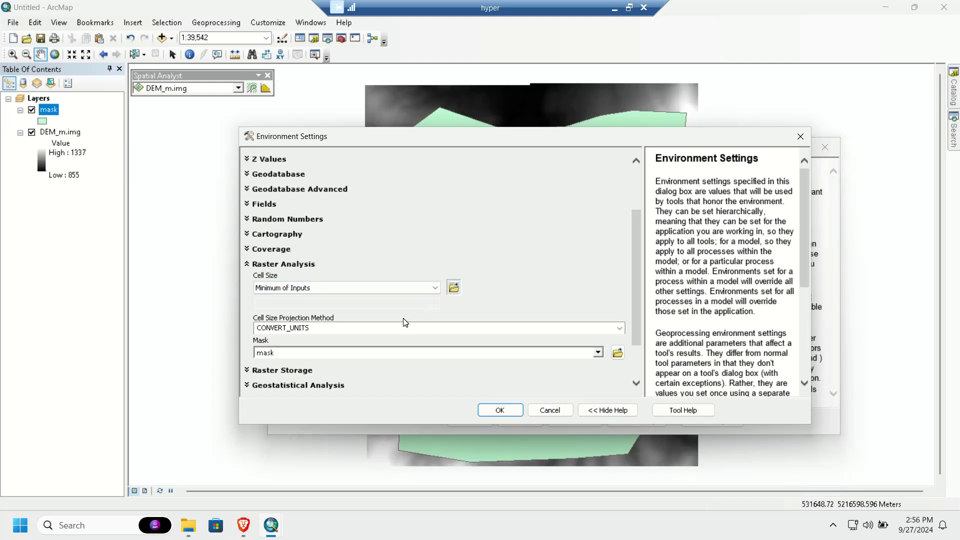
{"action": "left_click", "coordinate": [331, 288]}
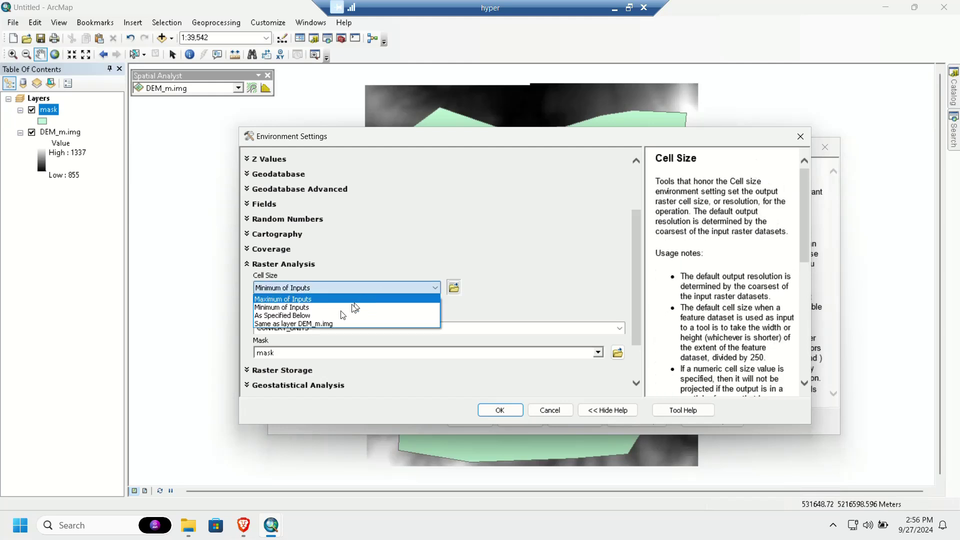
{"action": "left_click", "coordinate": [311, 308]}
{"action": "scroll", "coordinate": [610, 242], "scroll_direction": "down", "scroll_amount": 2}
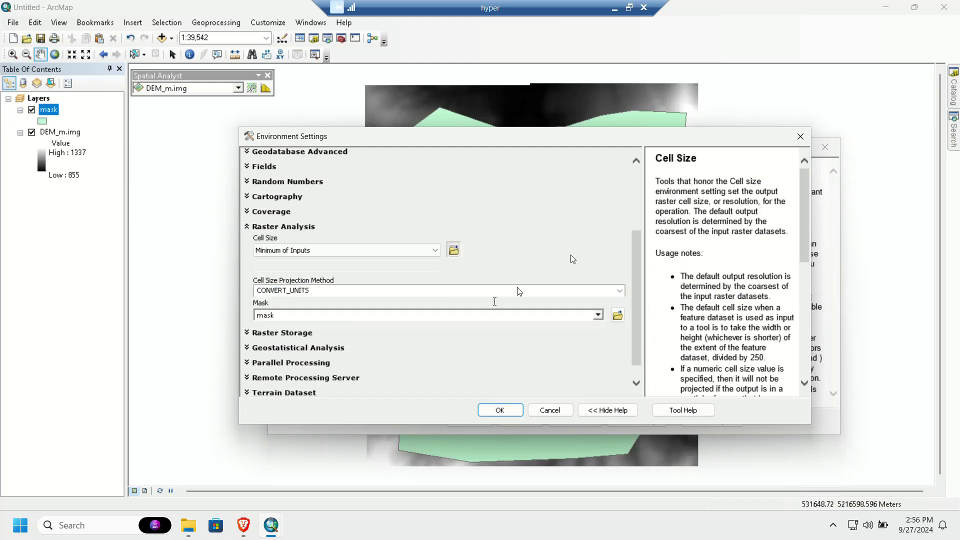
{"action": "left_click", "coordinate": [597, 316]}
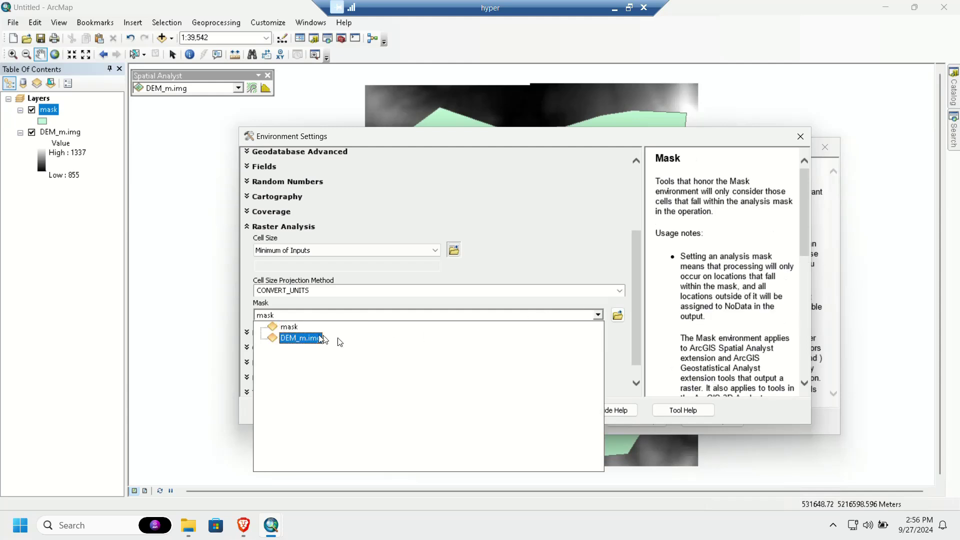
{"action": "left_click", "coordinate": [290, 329]}
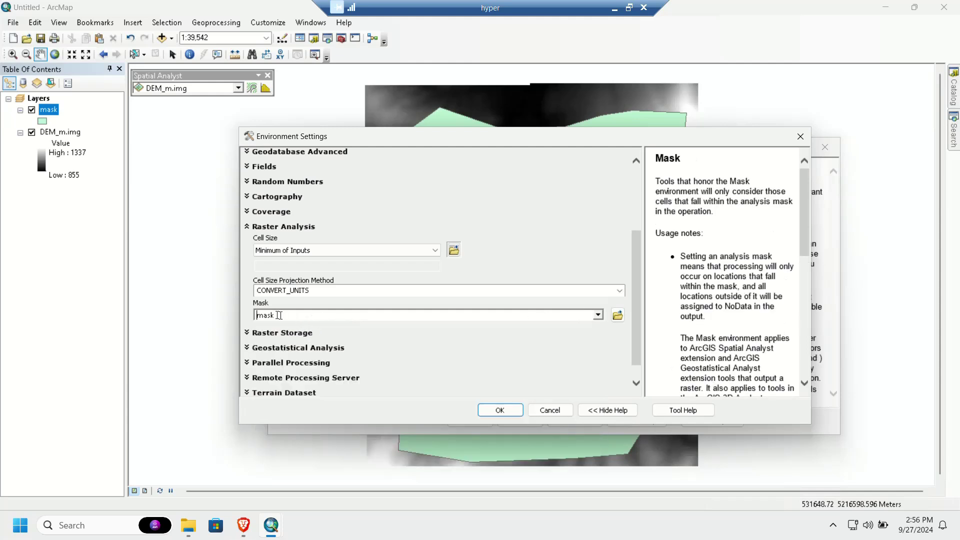
{"action": "scroll", "coordinate": [492, 389], "scroll_direction": "down", "scroll_amount": 1}
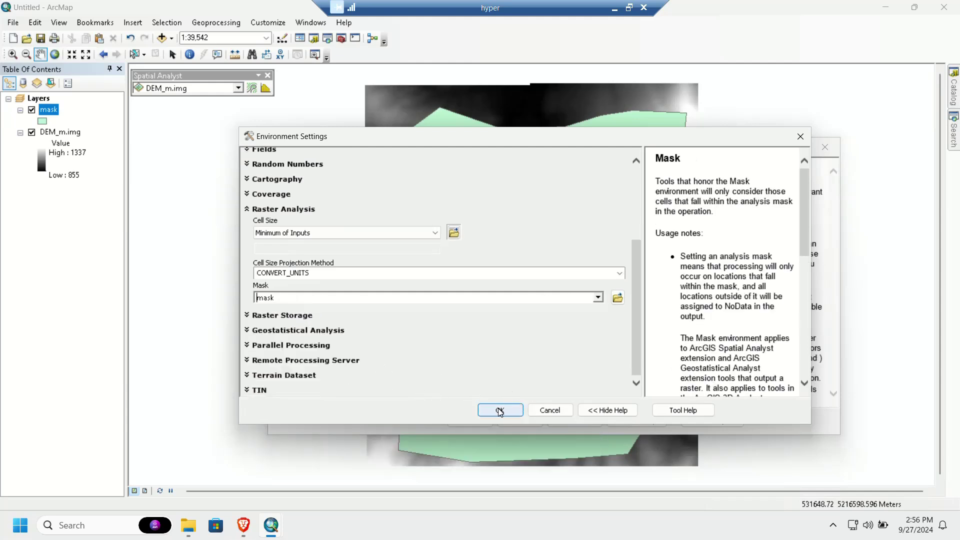
{"action": "left_click", "coordinate": [500, 409]}
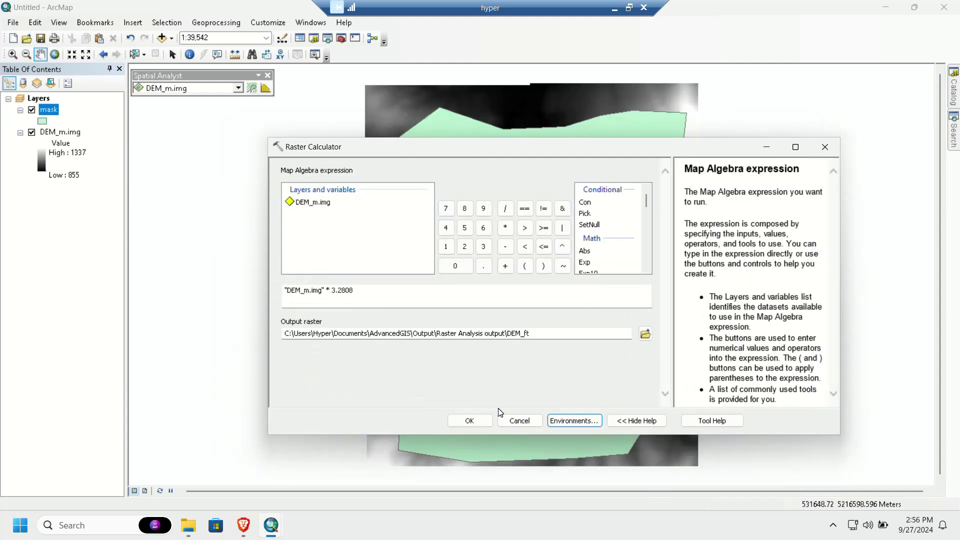
Step: Run the raster calculation, and isolate the DEM_ft result by moving mask below the rasters and hiding DEM_m.img
{"action": "left_click", "coordinate": [470, 420]}
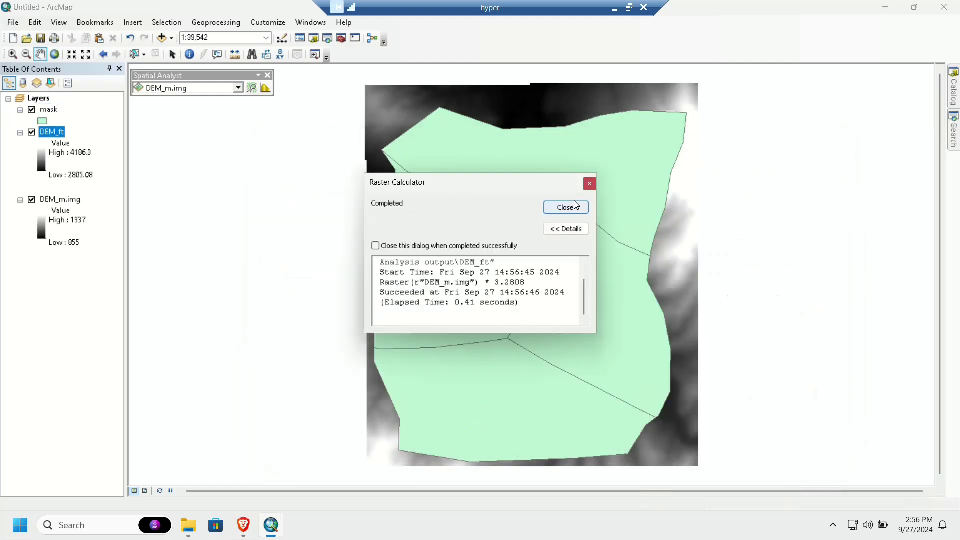
{"action": "left_click", "coordinate": [575, 207]}
{"action": "left_click_drag", "start_coordinate": [52, 115], "coordinate": [36, 280]}
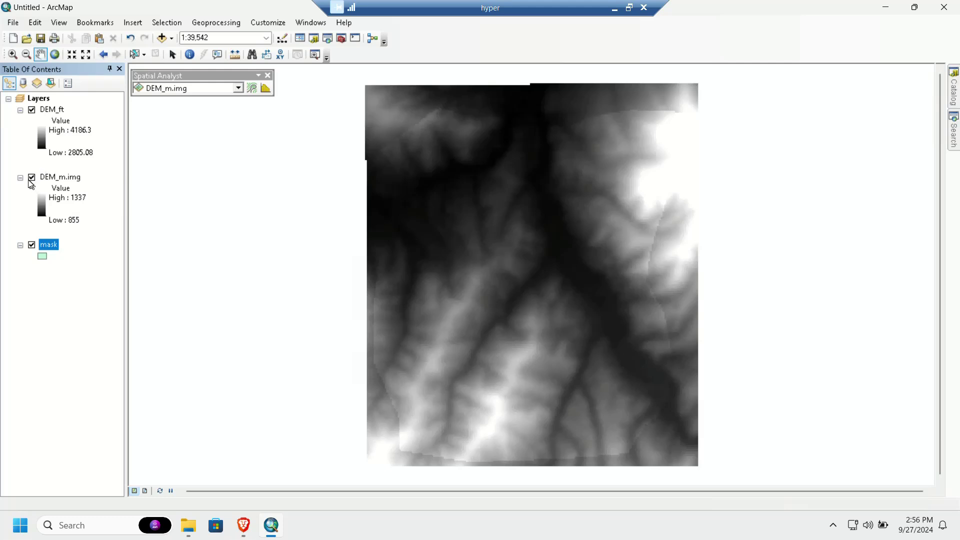
{"action": "left_click", "coordinate": [31, 178]}
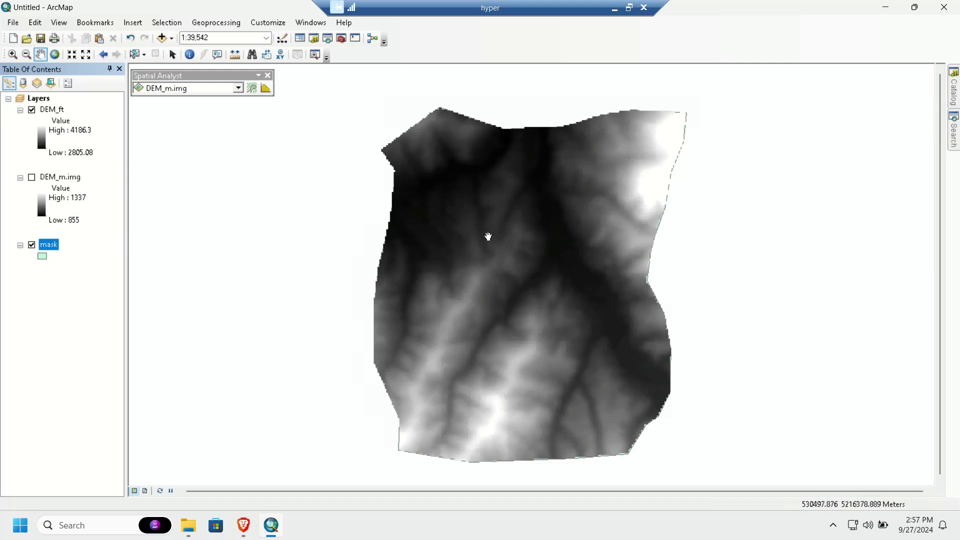
Step: Check the symbology instruction in RasterAnalysis.pdf in Brave, and switch DEM_ft in ArcMap to Classified symbology with a computed histogram
{"action": "key", "text": "alt+Tab"}
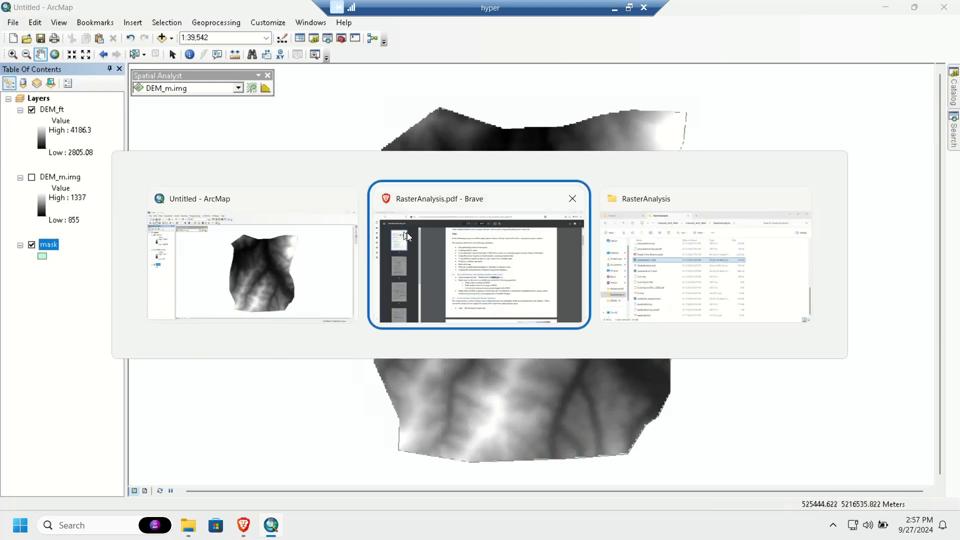
{"action": "scroll", "coordinate": [477, 263], "scroll_direction": "down", "scroll_amount": 5}
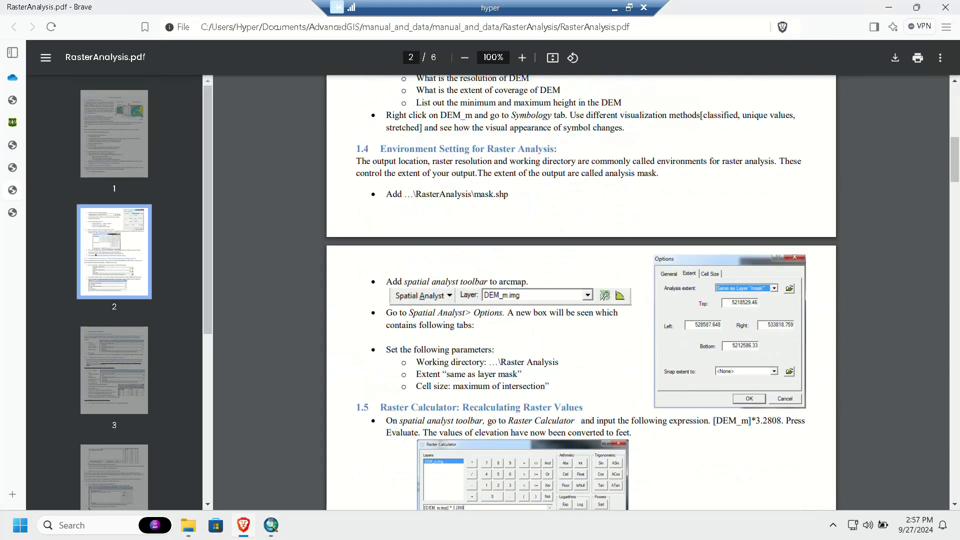
{"action": "left_click_drag", "start_coordinate": [510, 115], "coordinate": [544, 115]}
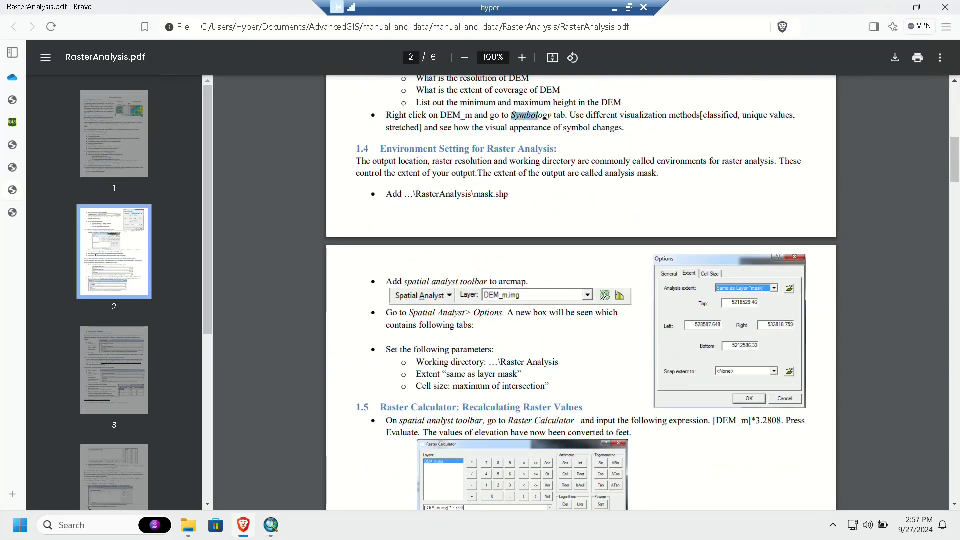
{"action": "key", "text": "alt+Tab"}
{"action": "left_click", "coordinate": [55, 109]}
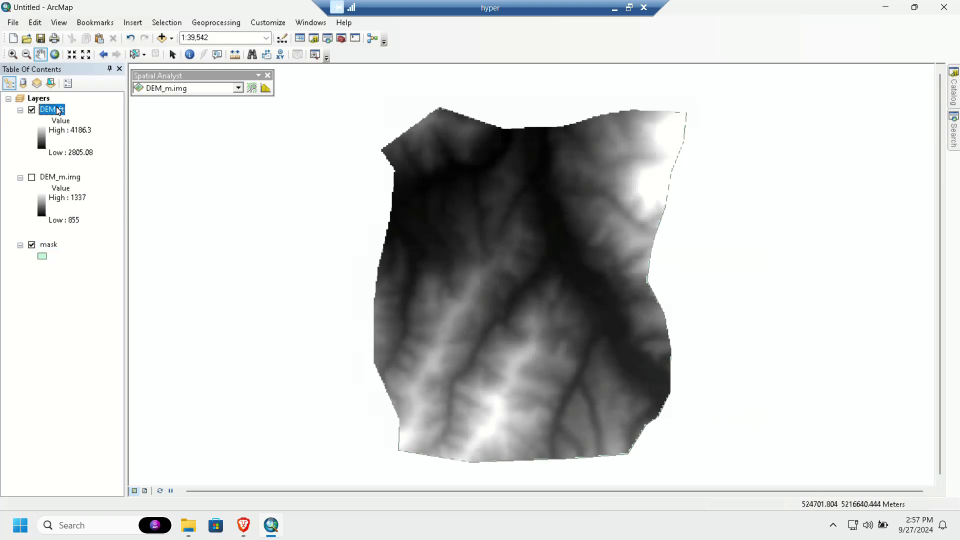
{"action": "double_click", "coordinate": [55, 109]}
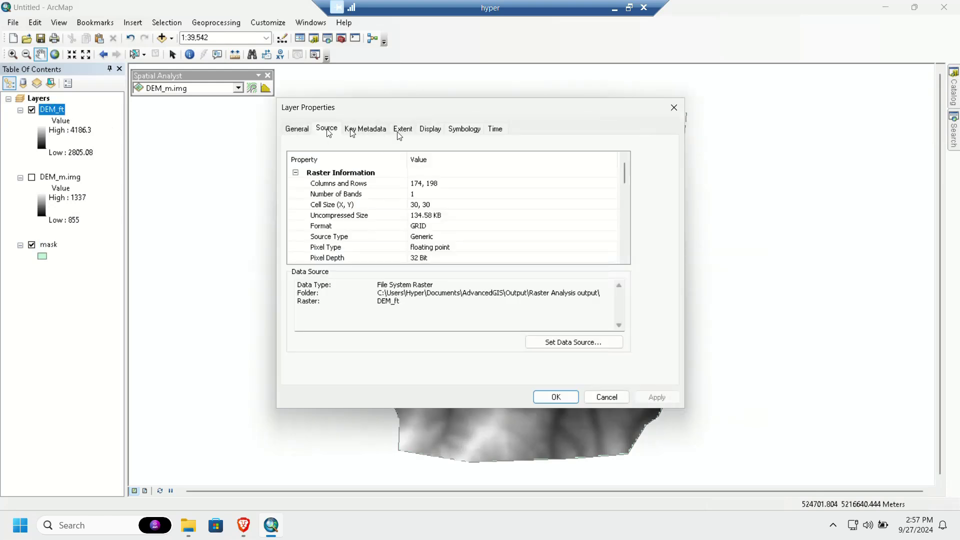
{"action": "left_click", "coordinate": [453, 130]}
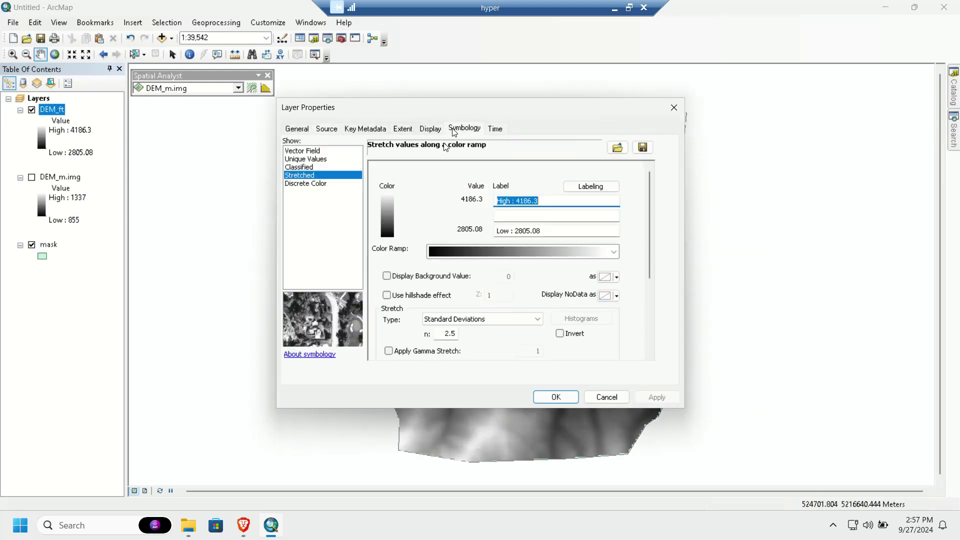
{"action": "left_click", "coordinate": [304, 168]}
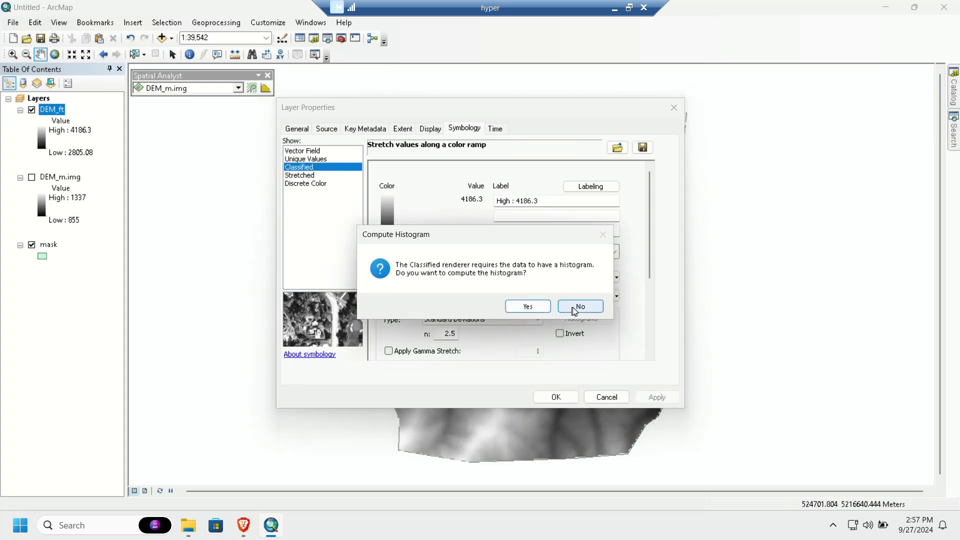
{"action": "left_click", "coordinate": [524, 307]}
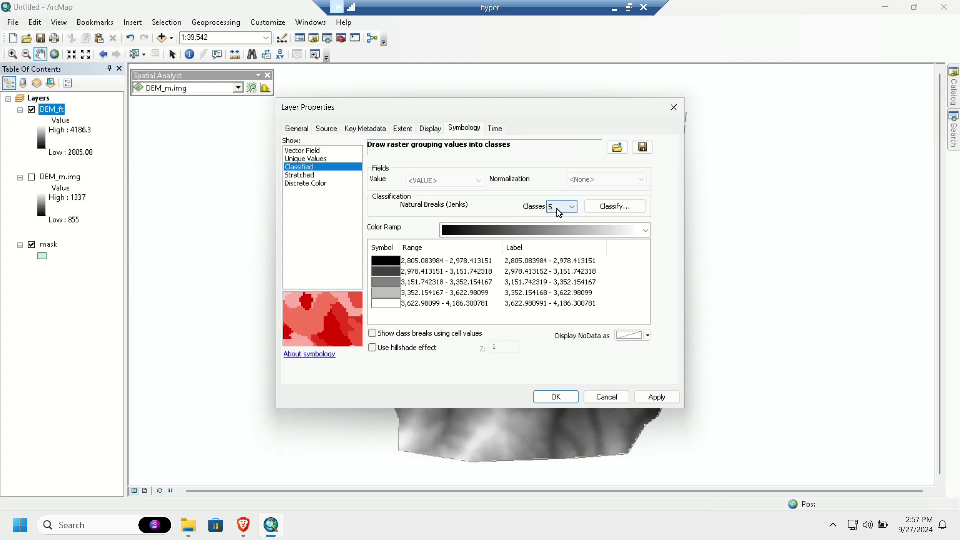
Step: Apply the yellow-to-red-to-blue color ramp to the DEM_ft classes and uncover the map to view it
{"action": "left_click", "coordinate": [645, 230]}
{"action": "left_click", "coordinate": [555, 374]}
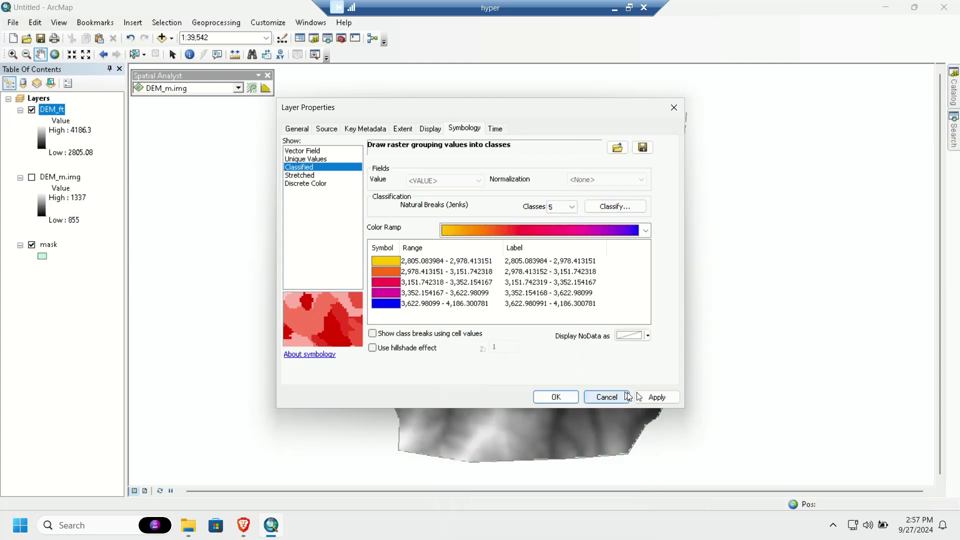
{"action": "left_click", "coordinate": [656, 397]}
{"action": "left_click_drag", "start_coordinate": [513, 114], "coordinate": [336, 124]}
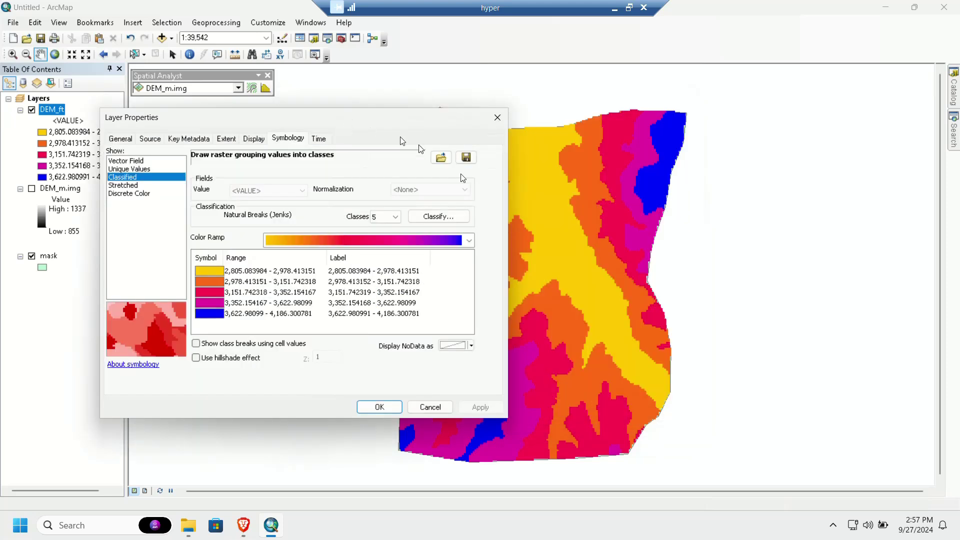
Step: Apply the light-to-bright green color ramp to the DEM_ft classes, and hide the DEM_ft and mask layers
{"action": "left_click", "coordinate": [469, 242]}
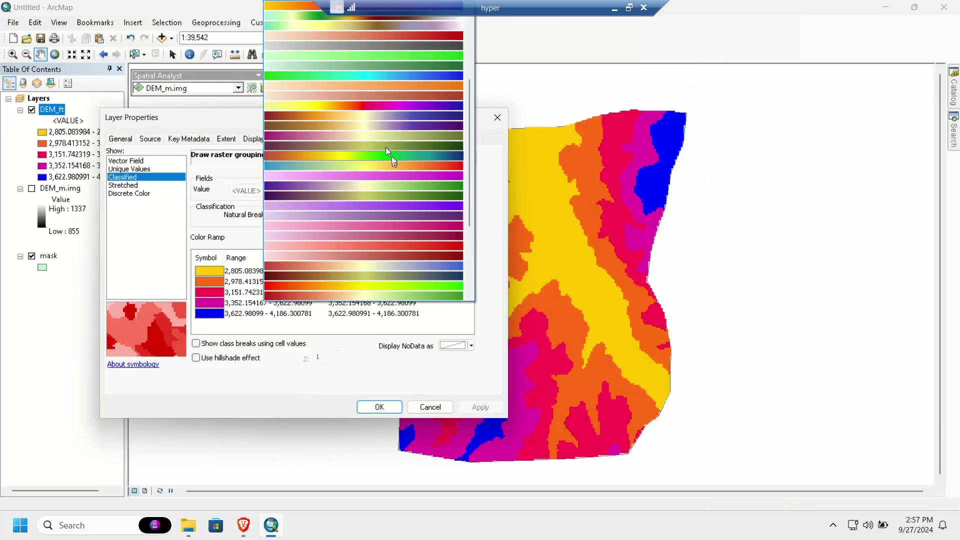
{"action": "left_click", "coordinate": [360, 56]}
{"action": "left_click", "coordinate": [484, 407]}
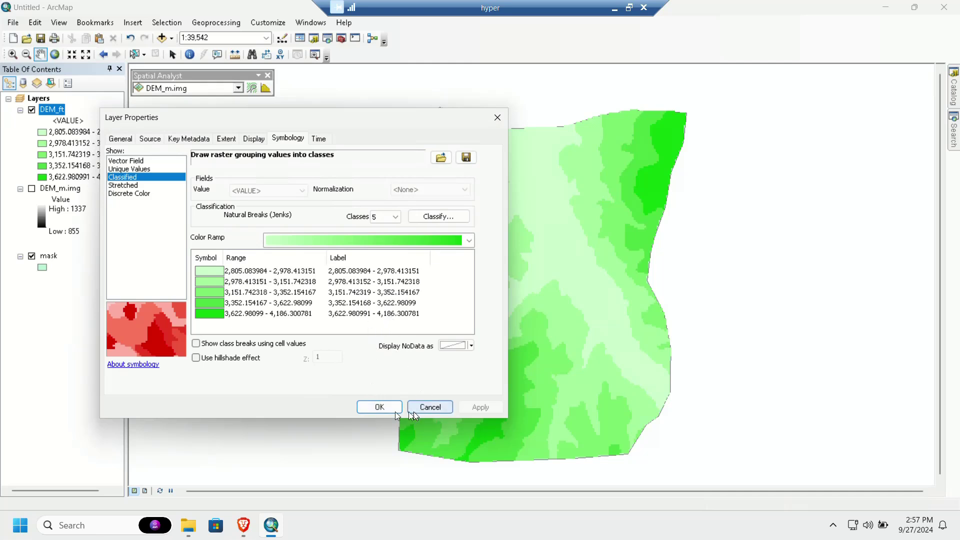
{"action": "left_click", "coordinate": [378, 408]}
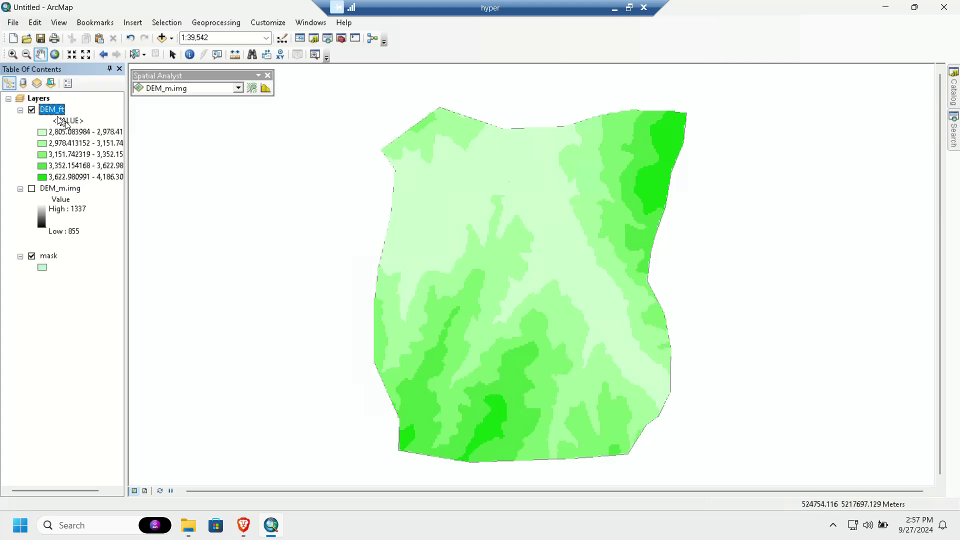
{"action": "left_click", "coordinate": [32, 110]}
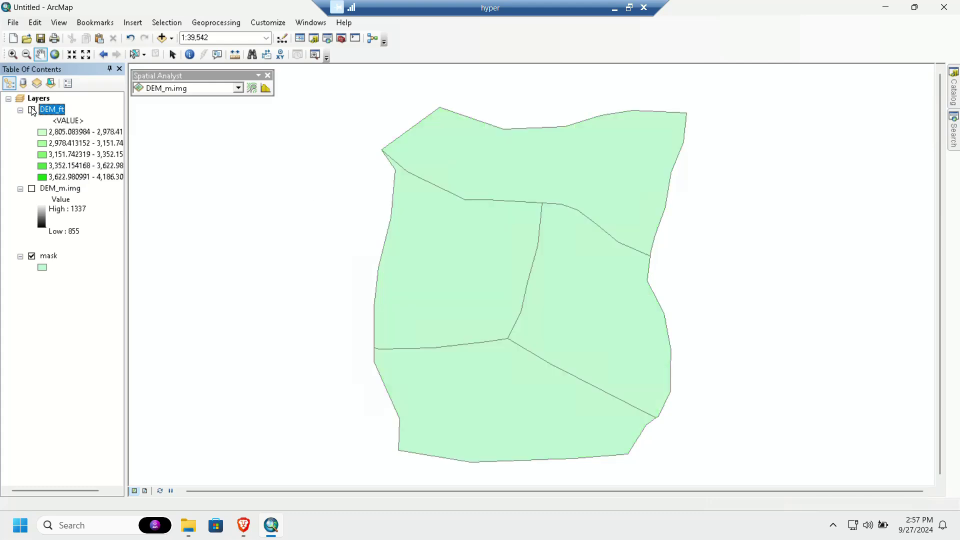
{"action": "left_click", "coordinate": [31, 257]}
Step: Switch to RasterAnalysis.pdf in Brave and read the Raster Calculator section and section 1.6 on selecting pixels with relational operators
{"action": "key", "text": "alt+Tab"}
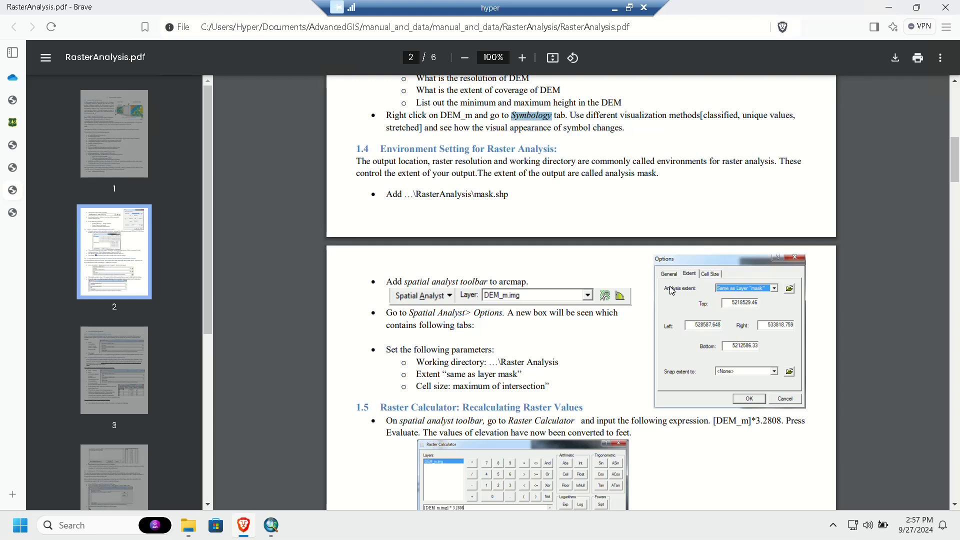
{"action": "left_click_drag", "start_coordinate": [440, 388], "coordinate": [526, 388]}
{"action": "scroll", "coordinate": [525, 388], "scroll_direction": "down", "scroll_amount": 2}
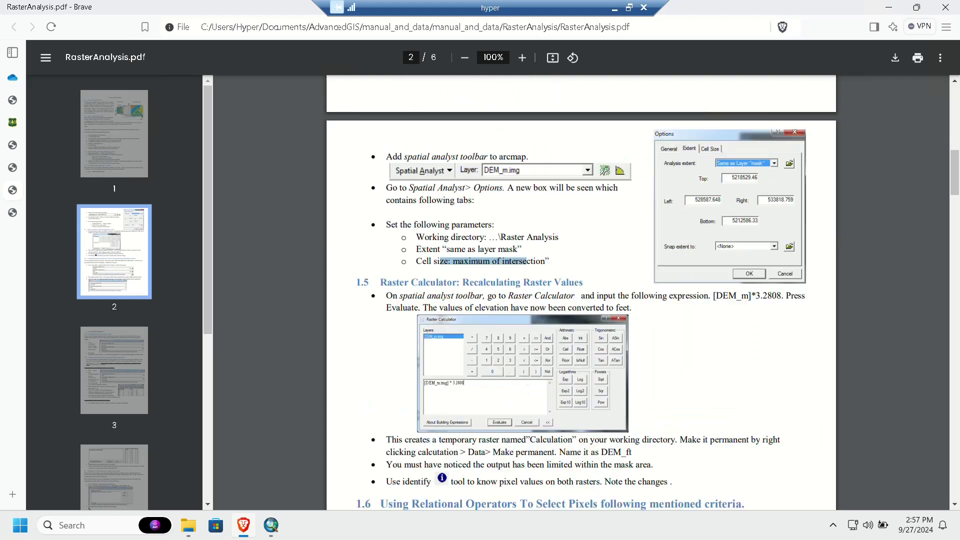
{"action": "left_click", "coordinate": [474, 291]}
{"action": "scroll", "coordinate": [475, 290], "scroll_direction": "down", "scroll_amount": 2}
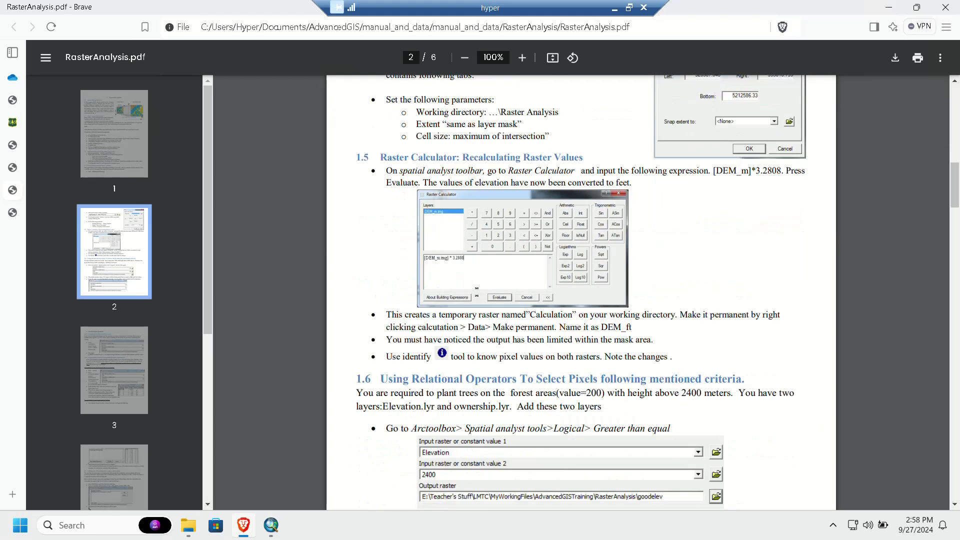
{"action": "scroll", "coordinate": [476, 290], "scroll_direction": "down", "scroll_amount": 1}
{"action": "left_click_drag", "start_coordinate": [429, 331], "coordinate": [530, 350]}
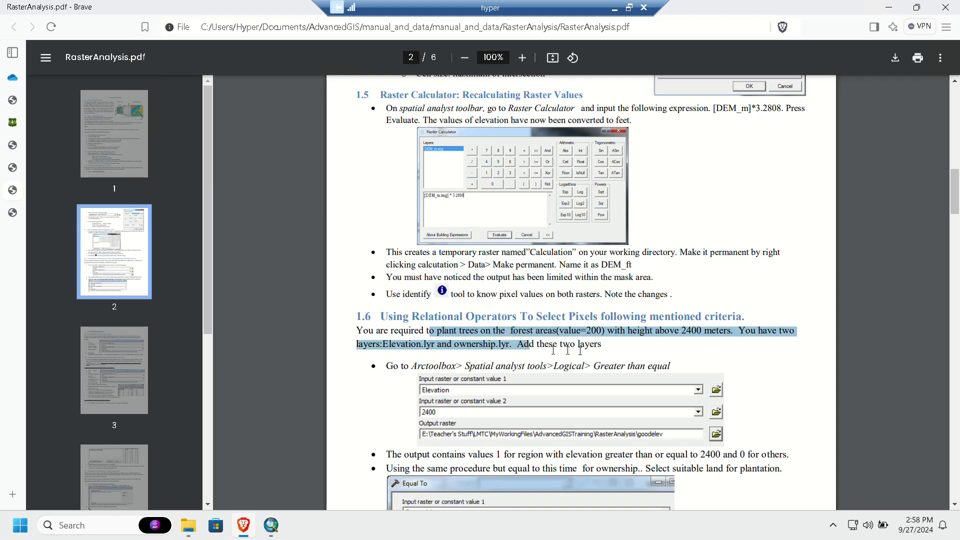
{"action": "left_click", "coordinate": [581, 350]}
{"action": "scroll", "coordinate": [587, 355], "scroll_direction": "down", "scroll_amount": 2}
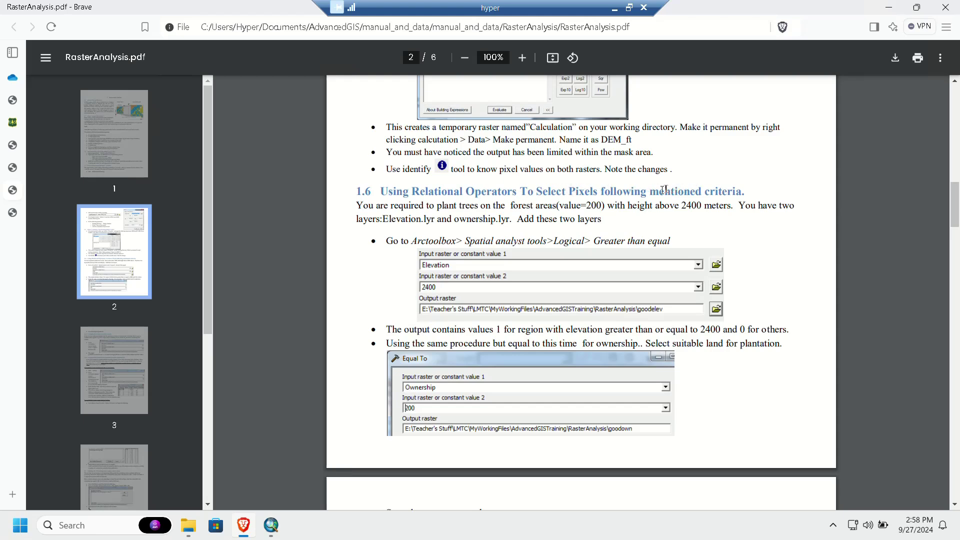
{"action": "left_click_drag", "start_coordinate": [663, 190], "coordinate": [744, 192]}
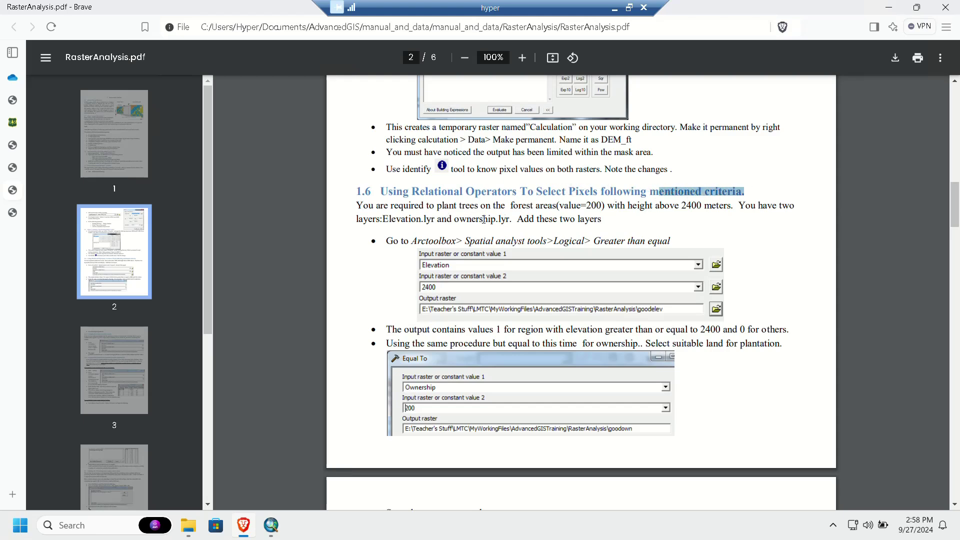
{"action": "left_click_drag", "start_coordinate": [385, 221], "coordinate": [510, 230]}
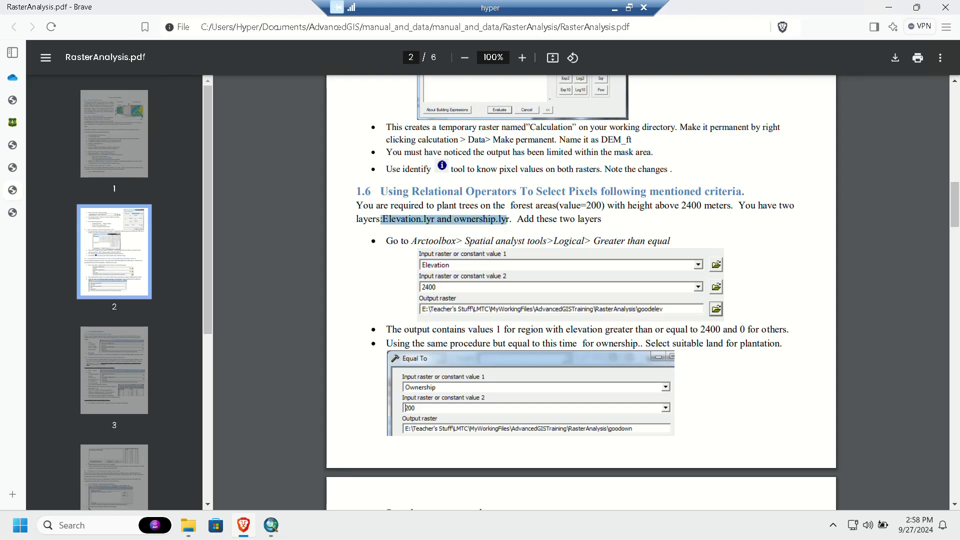
Step: Return to ArcMap and add Ownership.lyr from the RasterAnalysis folder to the map
{"action": "key", "text": "alt+Tab"}
{"action": "left_click", "coordinate": [160, 37]}
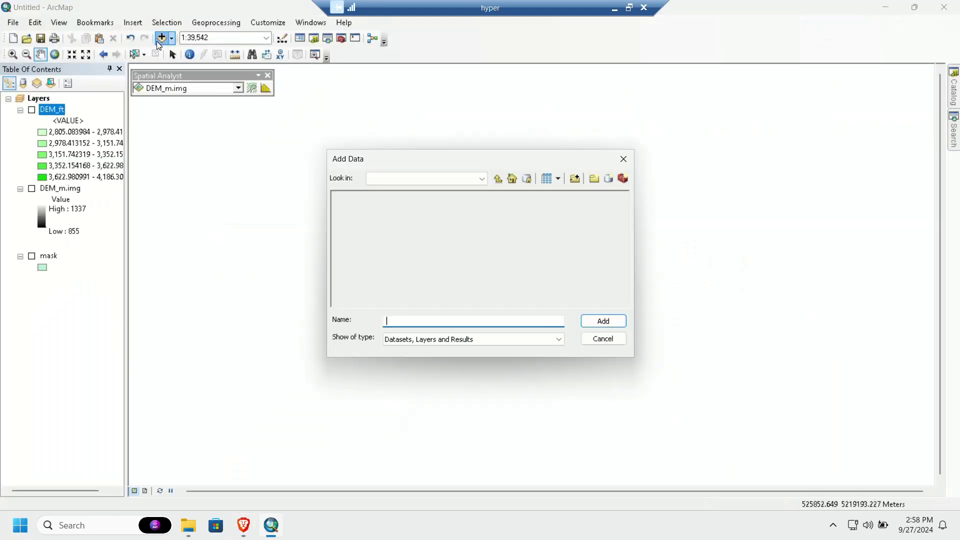
{"action": "double_click", "coordinate": [371, 218]}
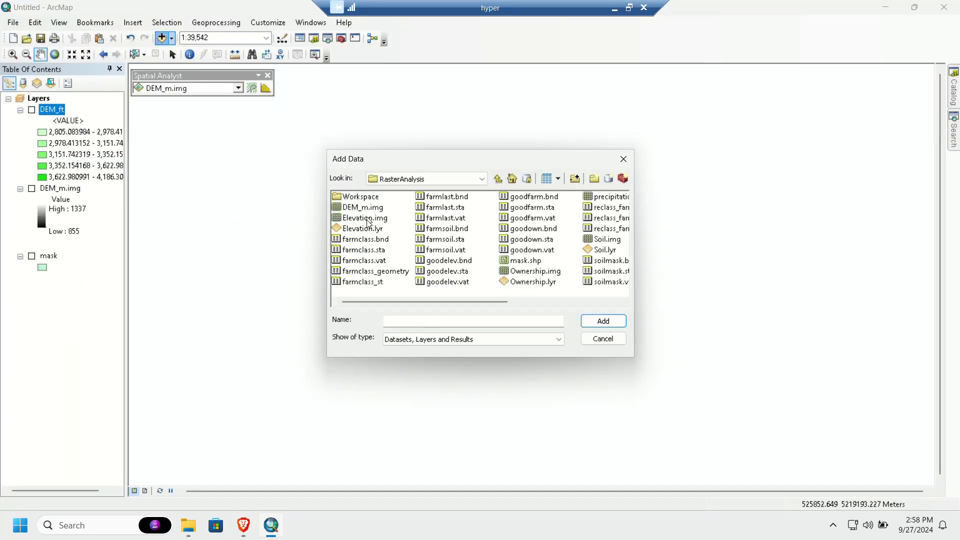
{"action": "left_click", "coordinate": [525, 284]}
{"action": "left_click", "coordinate": [601, 320]}
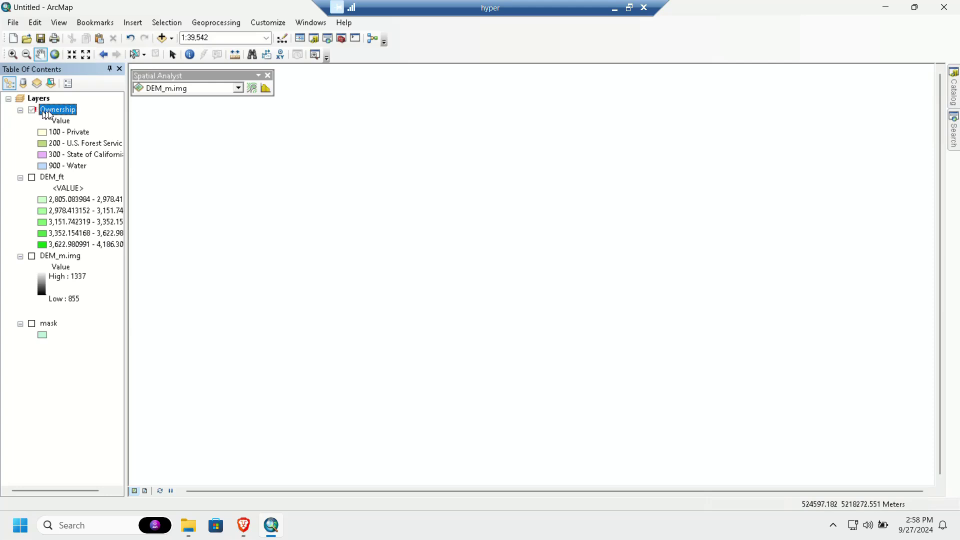
Step: Repair the Ownership layer by setting its data source to Ownership.img in the RasterAnalysis folder, and zoom the map to the layer
{"action": "right_click", "coordinate": [52, 110]}
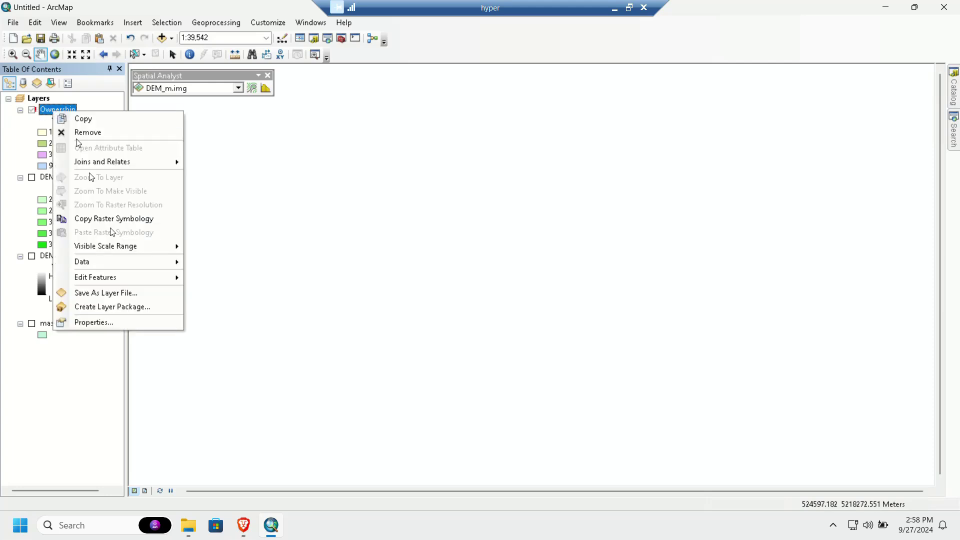
{"action": "left_click", "coordinate": [136, 326]}
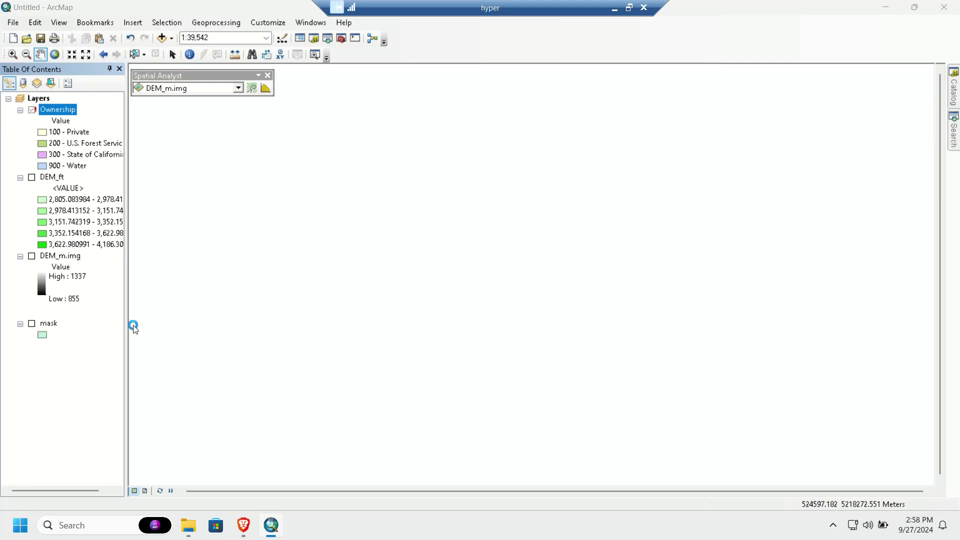
{"action": "left_click", "coordinate": [302, 135]}
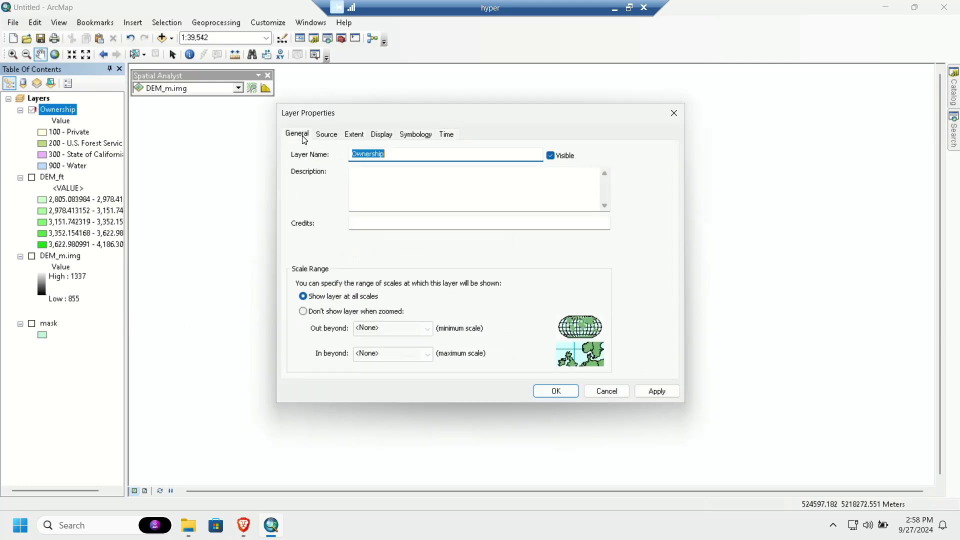
{"action": "left_click", "coordinate": [326, 134]}
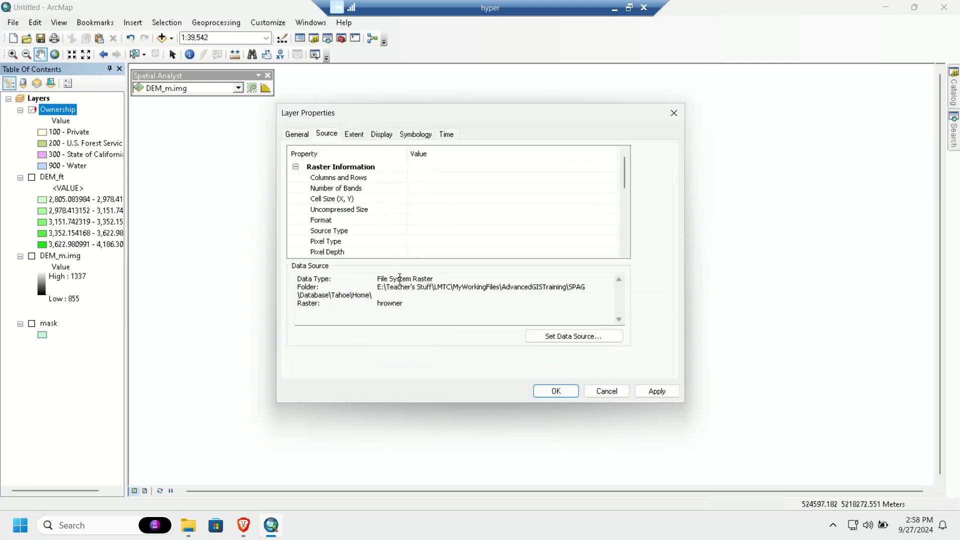
{"action": "mouse_move", "coordinate": [378, 286]}
{"action": "left_mouse_down"}
{"action": "mouse_move", "coordinate": [387, 289]}
{"action": "mouse_move", "coordinate": [372, 296]}
{"action": "left_mouse_up"}
{"action": "left_click", "coordinate": [574, 337]}
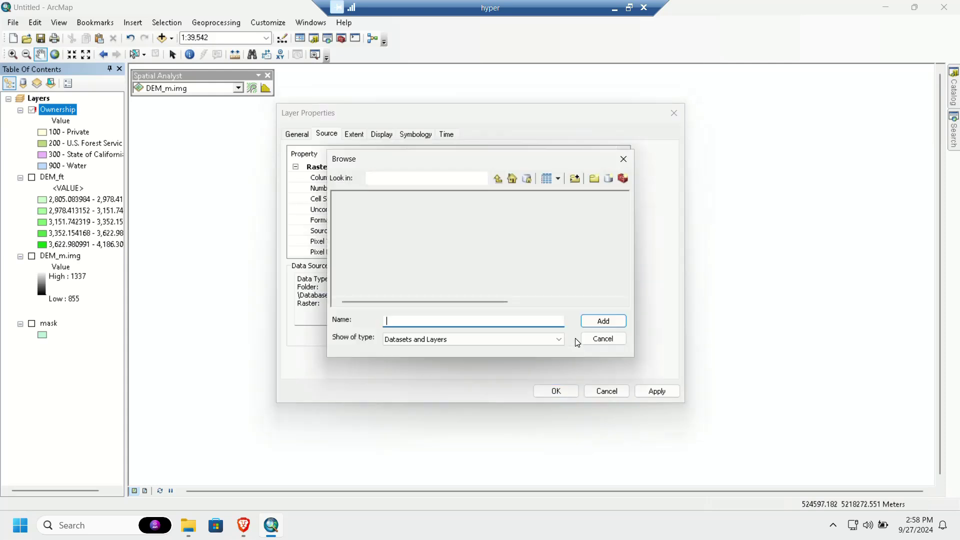
{"action": "left_click_drag", "start_coordinate": [537, 157], "coordinate": [655, 149]}
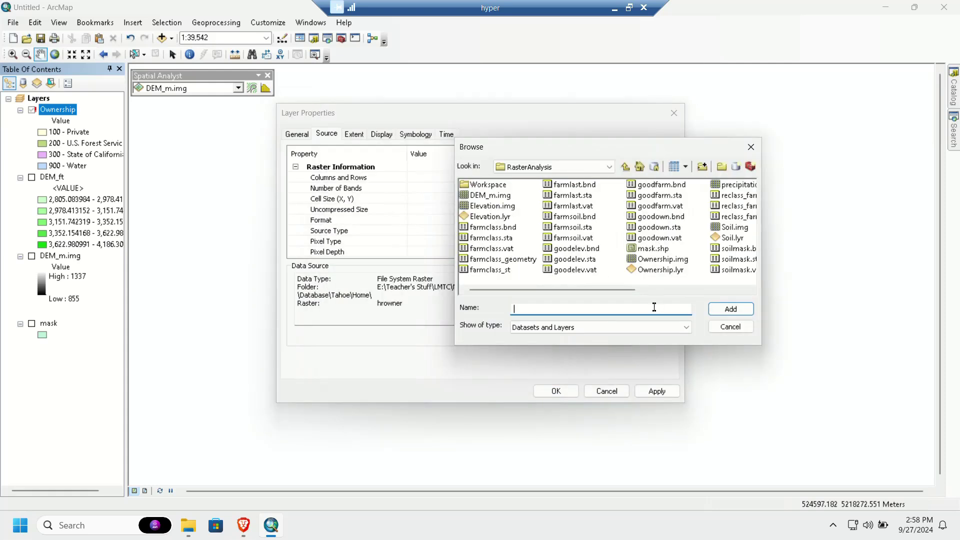
{"action": "left_click", "coordinate": [670, 269]}
{"action": "left_click", "coordinate": [680, 259]}
{"action": "left_click", "coordinate": [730, 309]}
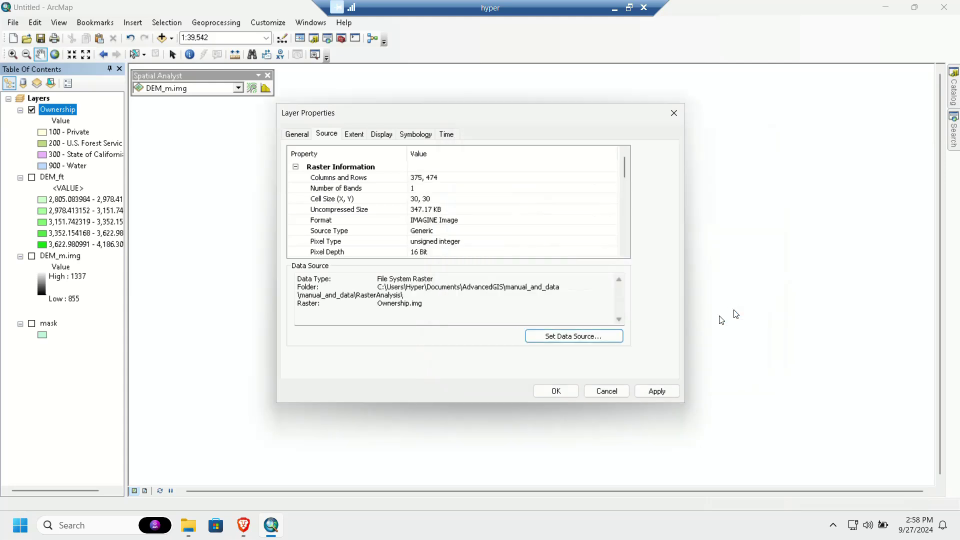
{"action": "left_click", "coordinate": [556, 391]}
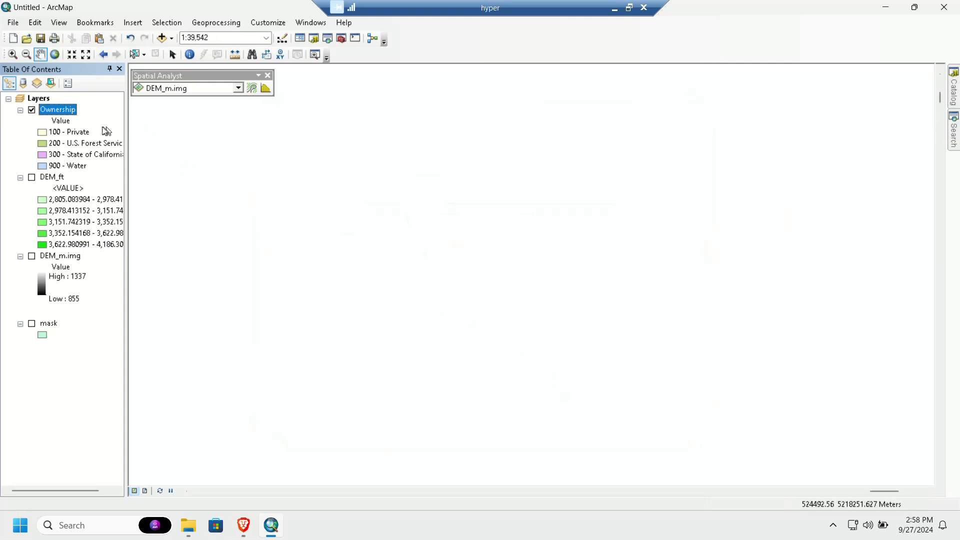
{"action": "right_click", "coordinate": [70, 113]}
{"action": "left_click", "coordinate": [102, 173]}
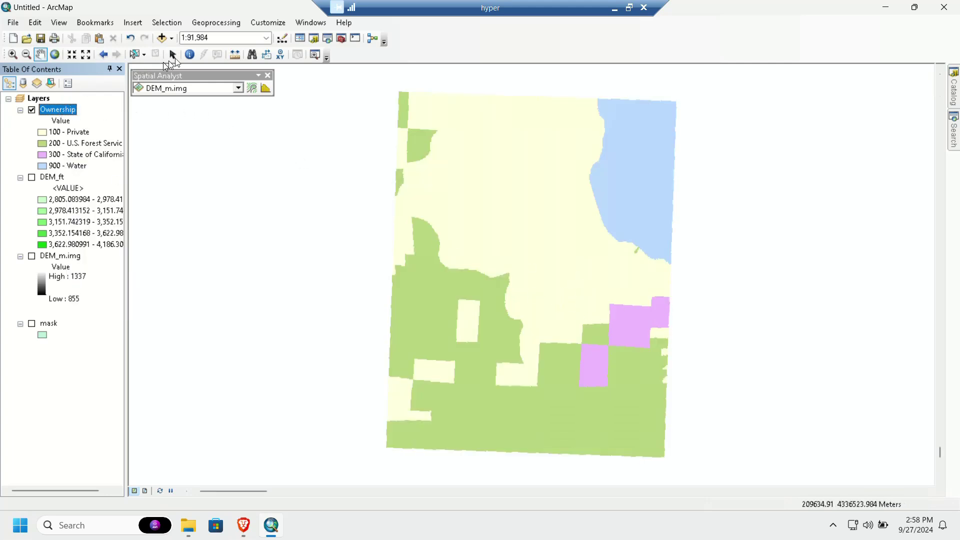
Step: Add Elevation.lyr from the RasterAnalysis folder and set its data source to Elevation.img
{"action": "left_click", "coordinate": [163, 38]}
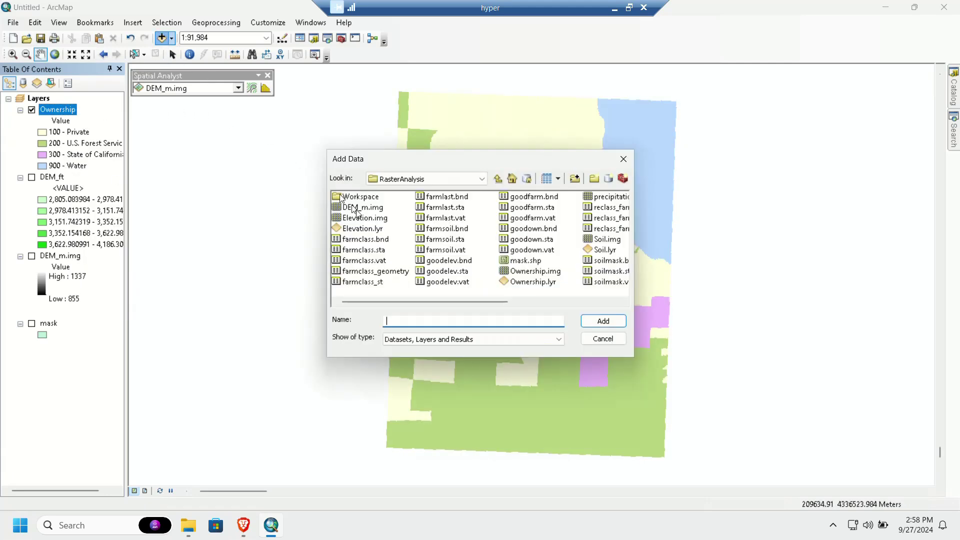
{"action": "left_click", "coordinate": [376, 228]}
{"action": "left_click", "coordinate": [603, 320]}
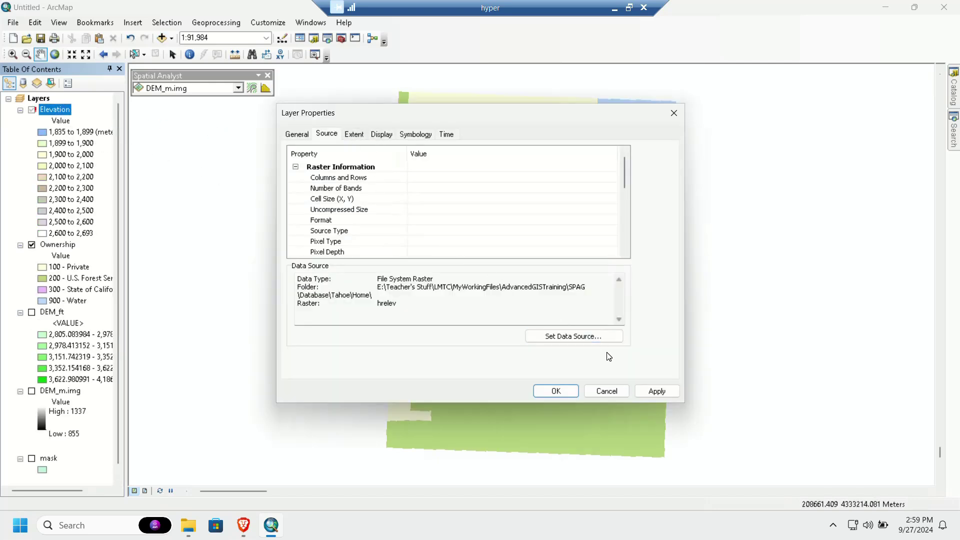
{"action": "left_click", "coordinate": [585, 340]}
{"action": "left_click", "coordinate": [375, 219]}
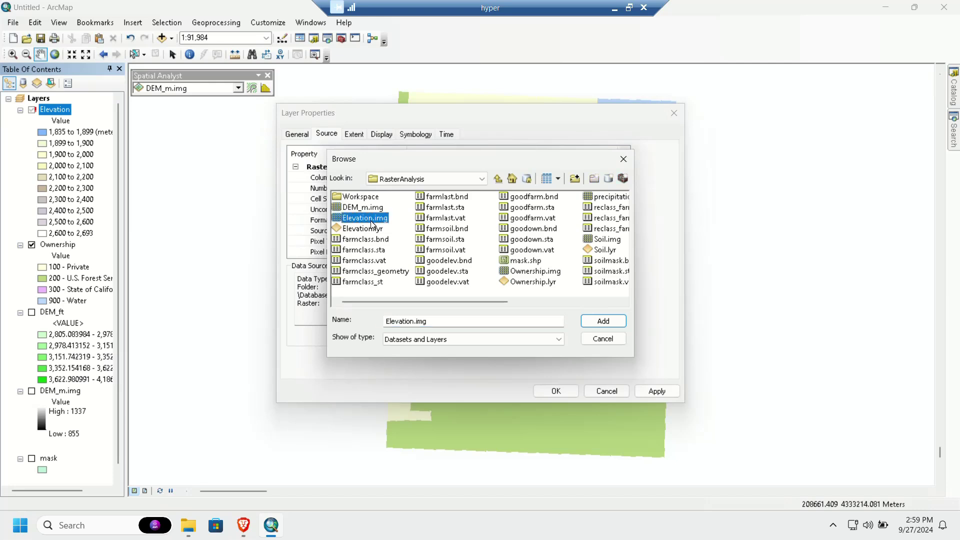
{"action": "left_click", "coordinate": [595, 321]}
{"action": "left_click", "coordinate": [558, 390]}
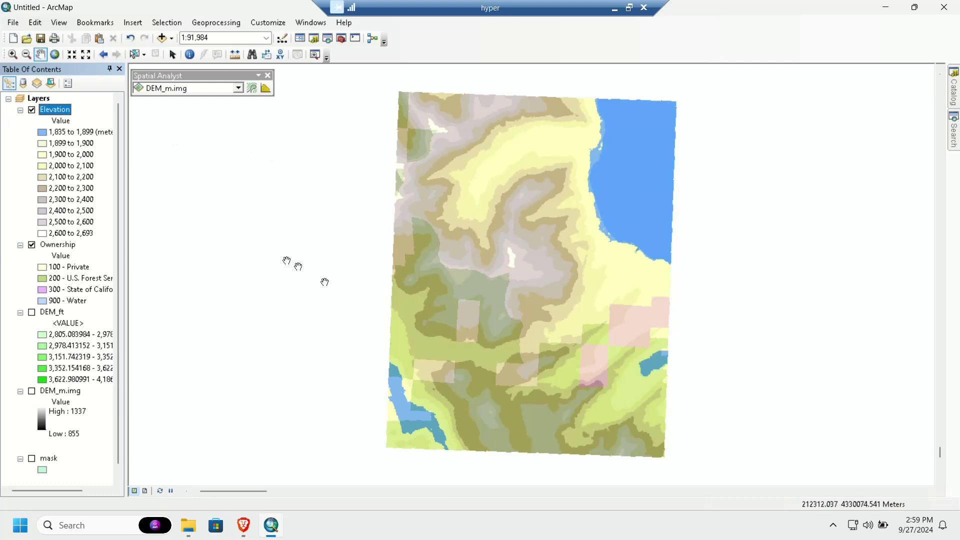
Step: Switch to RasterAnalysis.pdf in Brave and read section 1.6 on the Greater than equal tool path, its output values and the planting criteria
{"action": "key", "text": "alt+Tab"}
{"action": "left_click", "coordinate": [419, 294]}
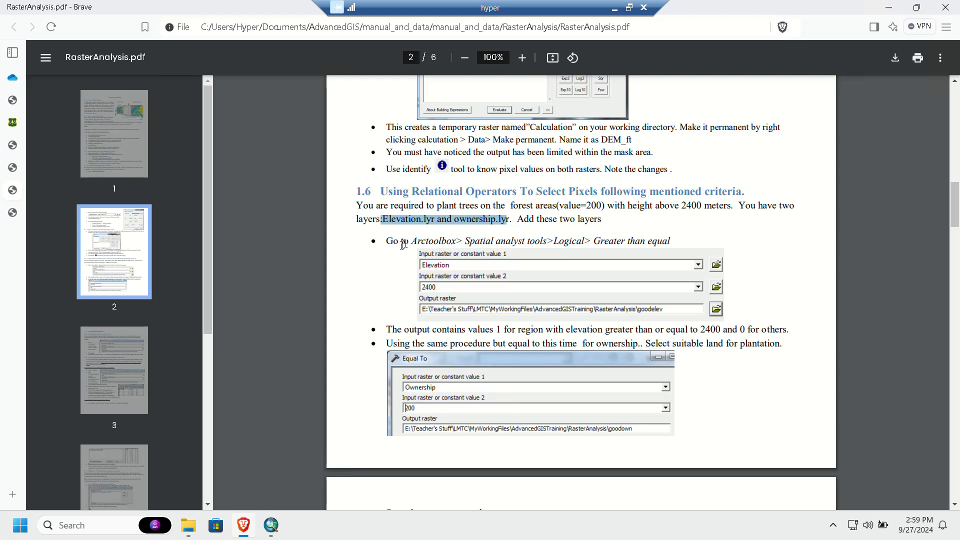
{"action": "left_click_drag", "start_coordinate": [412, 241], "coordinate": [669, 242]}
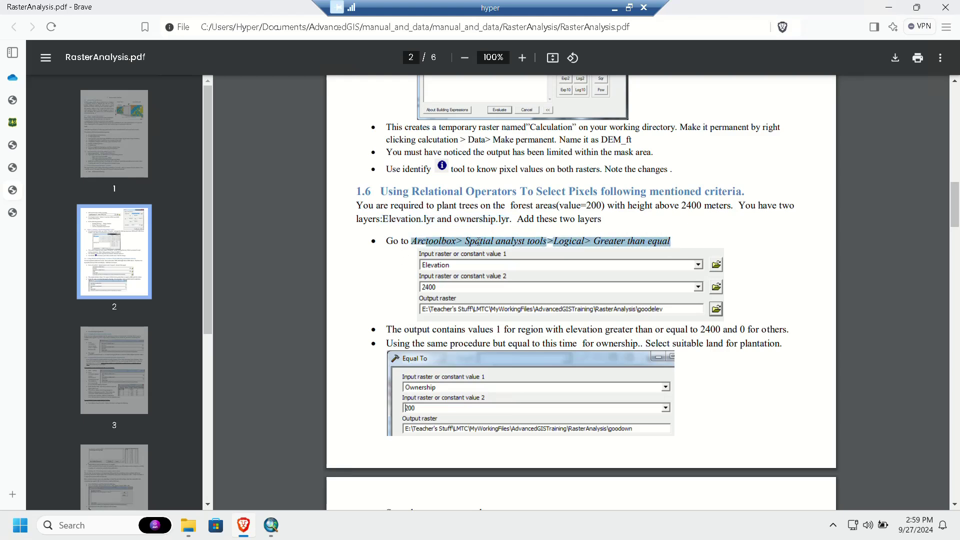
{"action": "left_click", "coordinate": [639, 242]}
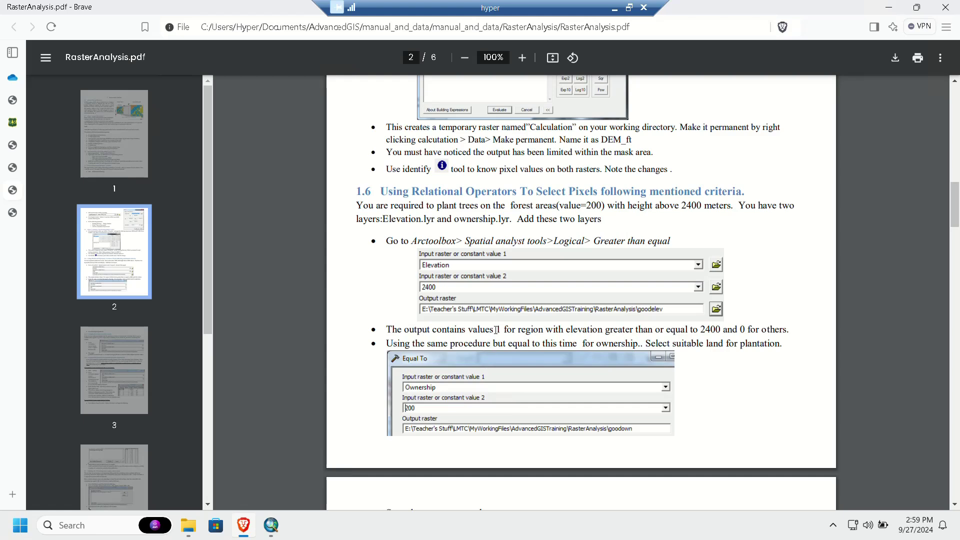
{"action": "left_click_drag", "start_coordinate": [497, 330], "coordinate": [557, 333]}
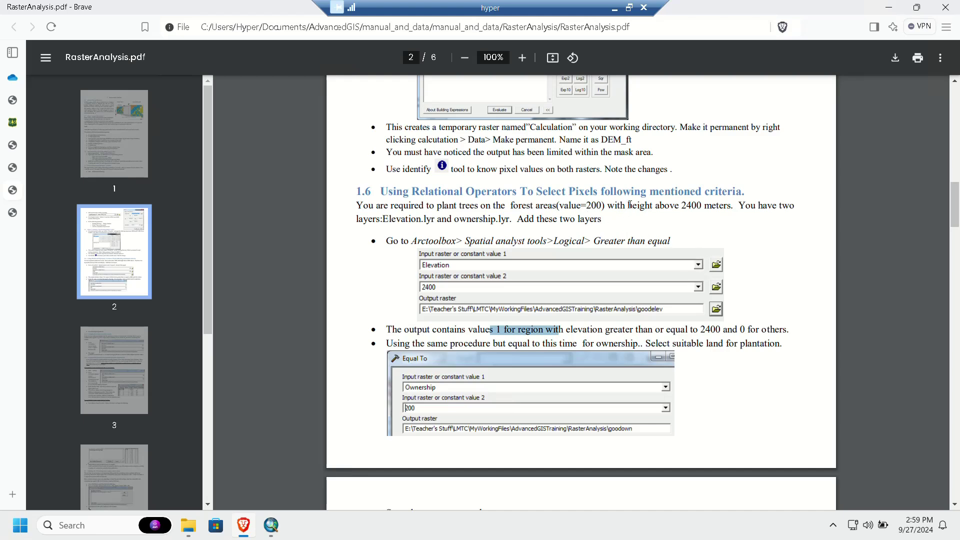
{"action": "left_click_drag", "start_coordinate": [629, 205], "coordinate": [731, 205]}
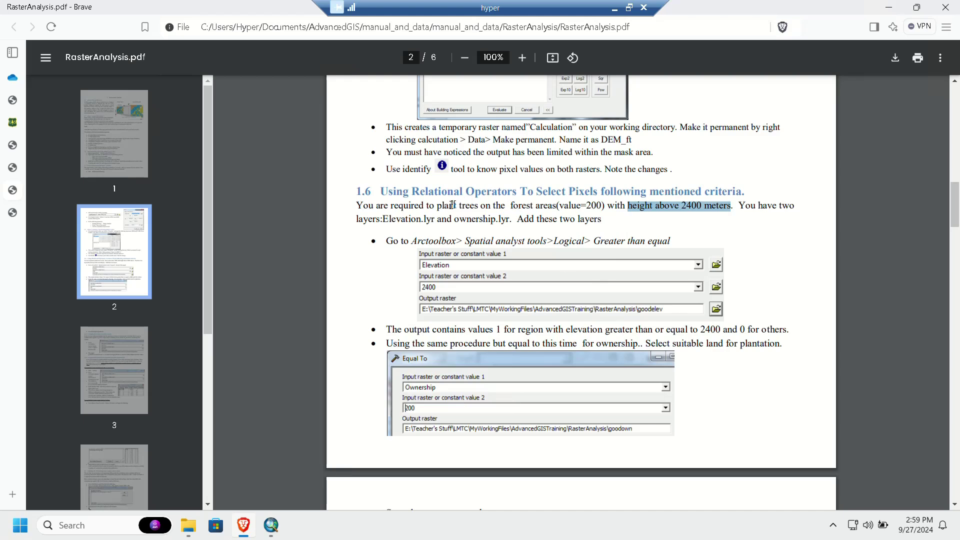
{"action": "left_click_drag", "start_coordinate": [429, 206], "coordinate": [489, 210]}
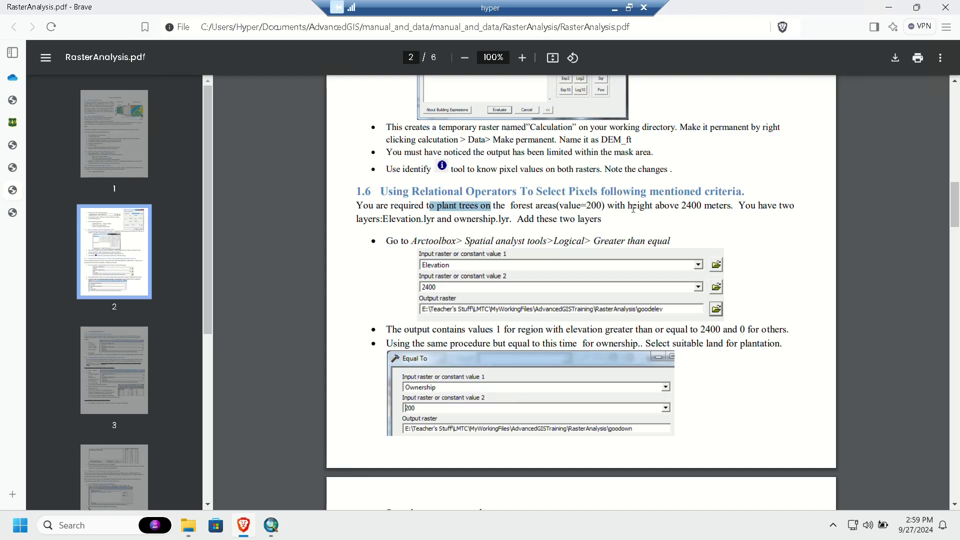
{"action": "left_click_drag", "start_coordinate": [621, 206], "coordinate": [721, 208]}
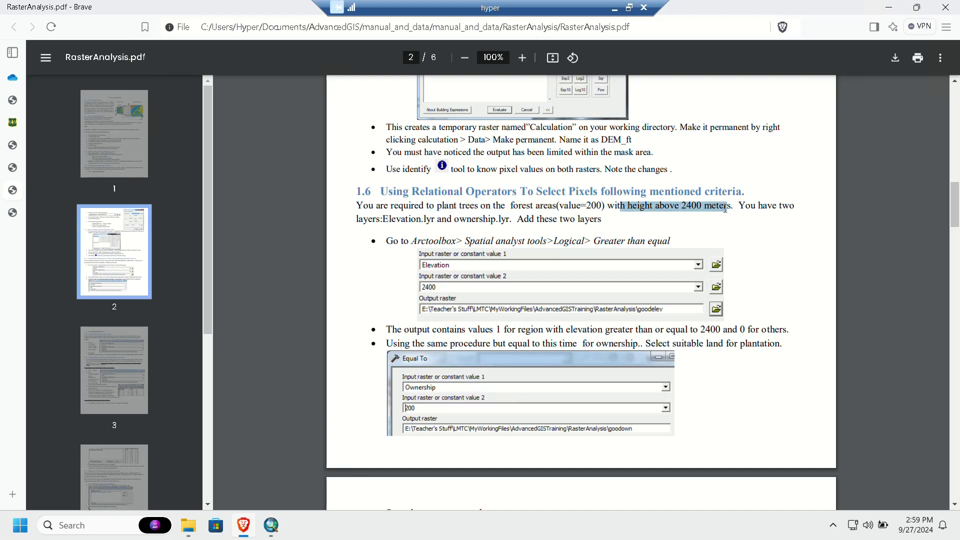
Step: Return to ArcMap and expand the System Toolboxes, checking in RasterAnalysis.pdf in Brave which toolbox is needed
{"action": "key", "text": "alt+Tab"}
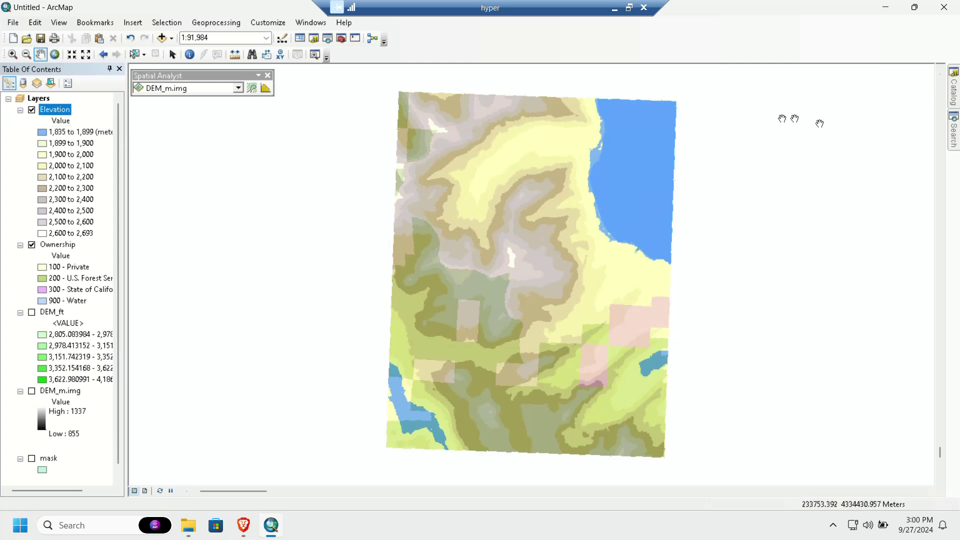
{"action": "left_click", "coordinate": [953, 95]}
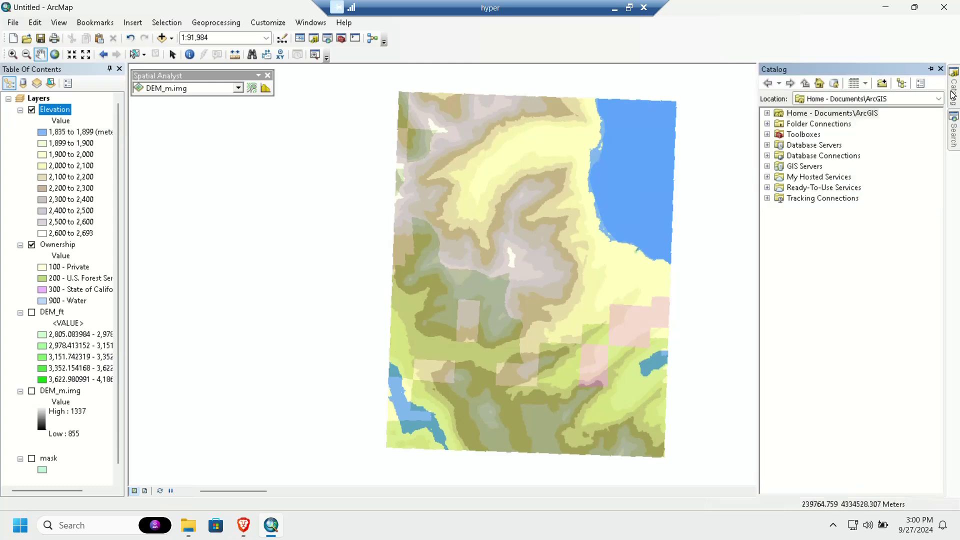
{"action": "left_click", "coordinate": [767, 135]}
{"action": "left_click", "coordinate": [779, 156]}
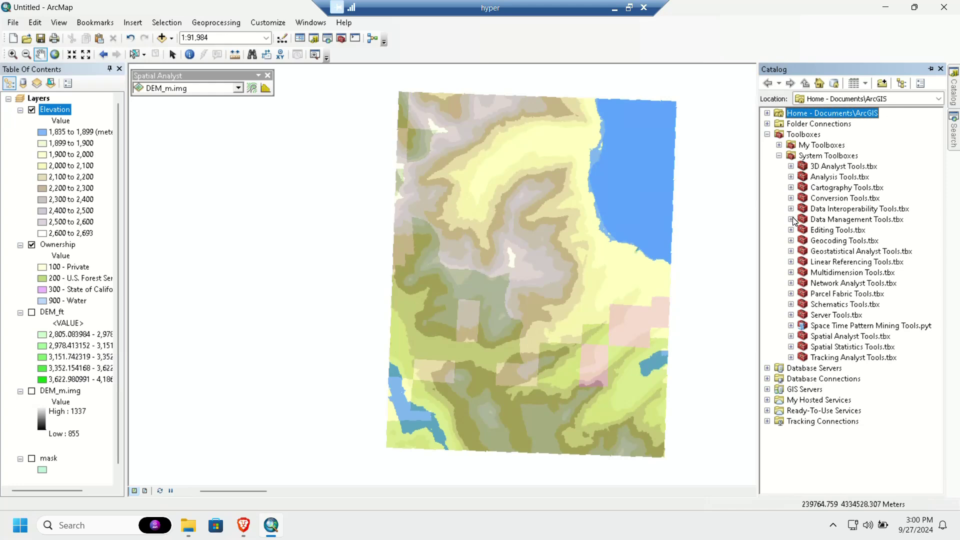
{"action": "left_click", "coordinate": [790, 177]}
{"action": "left_click", "coordinate": [791, 177]}
{"action": "key", "text": "alt+Tab"}
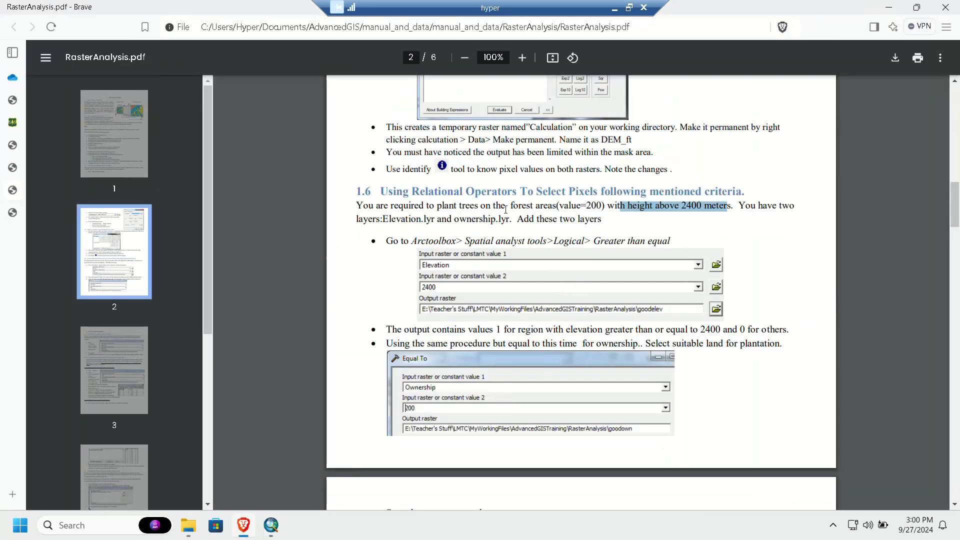
{"action": "left_click_drag", "start_coordinate": [464, 243], "coordinate": [548, 243]}
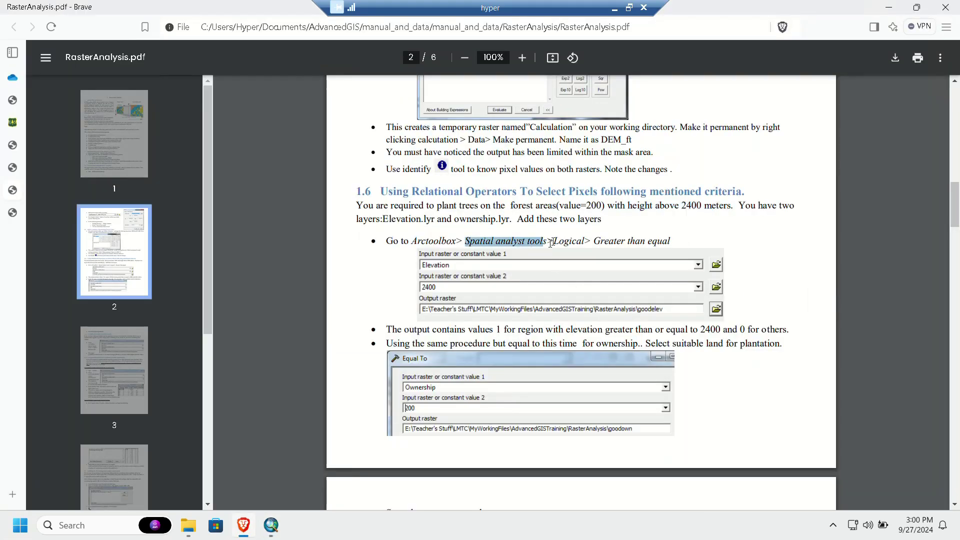
Step: Return to ArcMap and expand Spatial Analyst Tools down to the Logical toolset under Math
{"action": "key", "text": "alt+Tab"}
{"action": "left_click", "coordinate": [954, 106]}
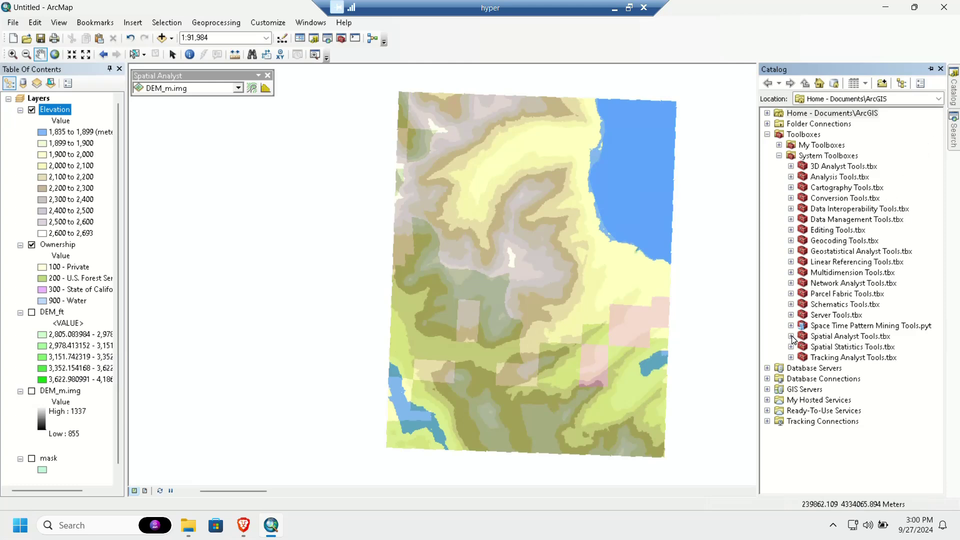
{"action": "double_click", "coordinate": [815, 336]}
{"action": "scroll", "coordinate": [815, 338], "scroll_direction": "down", "scroll_amount": 4}
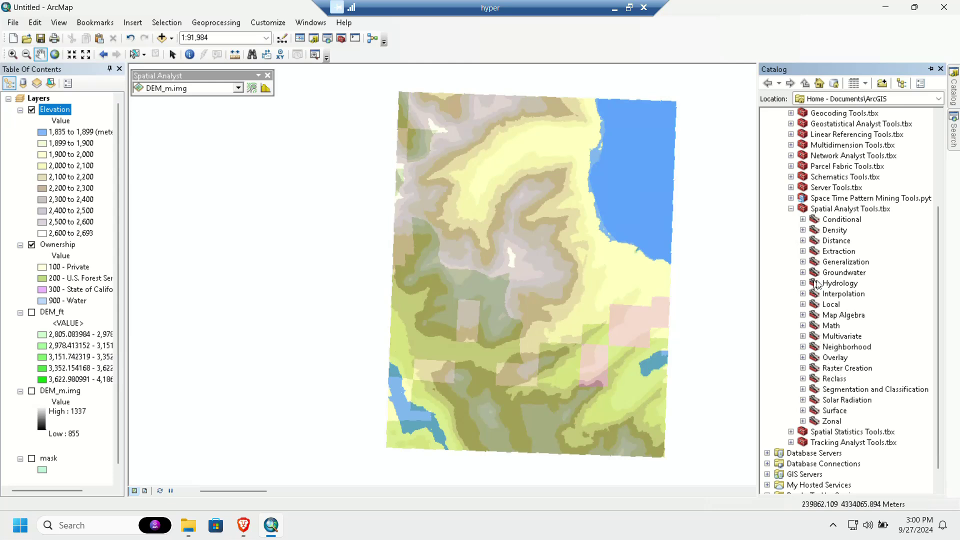
{"action": "left_click", "coordinate": [803, 325]}
{"action": "scroll", "coordinate": [845, 315], "scroll_direction": "down", "scroll_amount": 5}
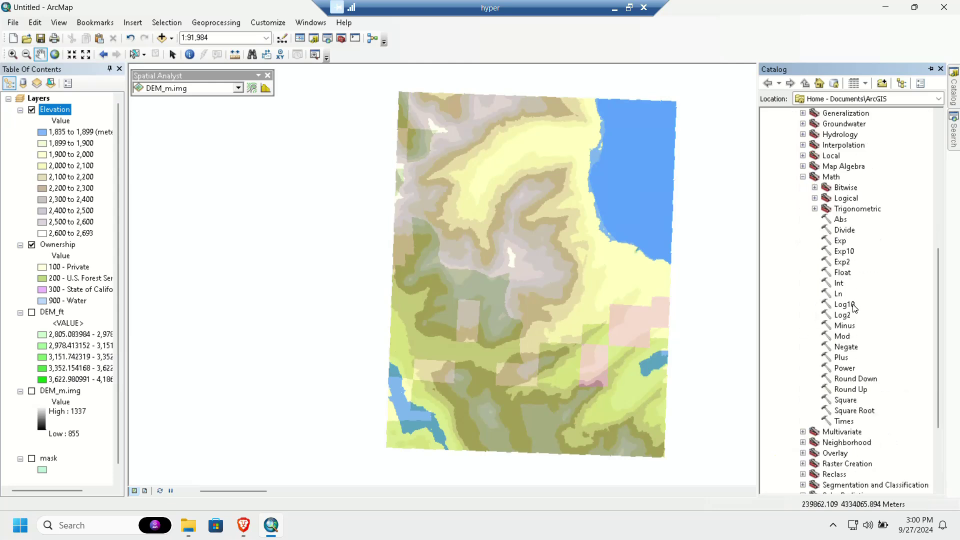
{"action": "left_click", "coordinate": [814, 198]}
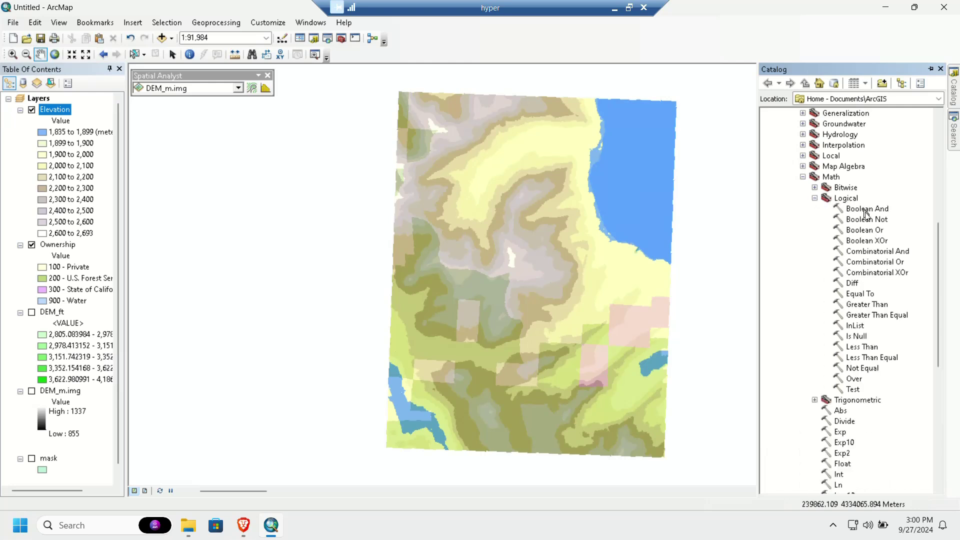
{"action": "left_click", "coordinate": [868, 305]}
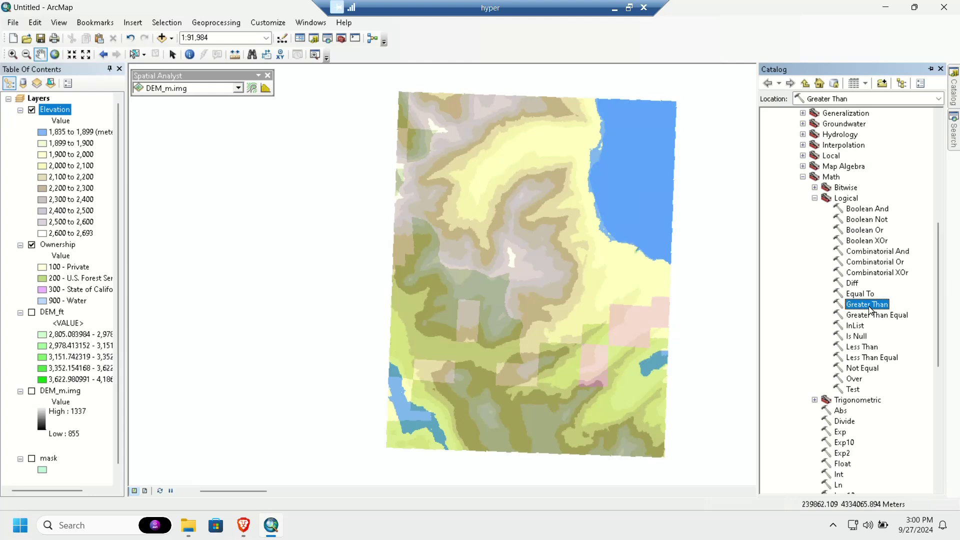
Step: Check the tool name in RasterAnalysis.pdf in Brave, return to ArcMap and set up Greater Than Equal with Elevation and the constant 2400
{"action": "key", "text": "alt+Tab"}
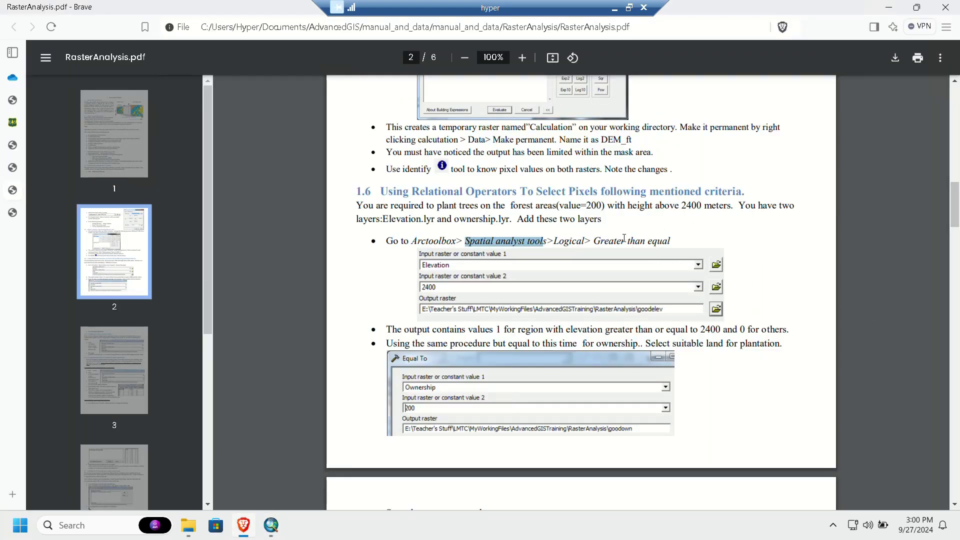
{"action": "key", "text": "alt+Tab"}
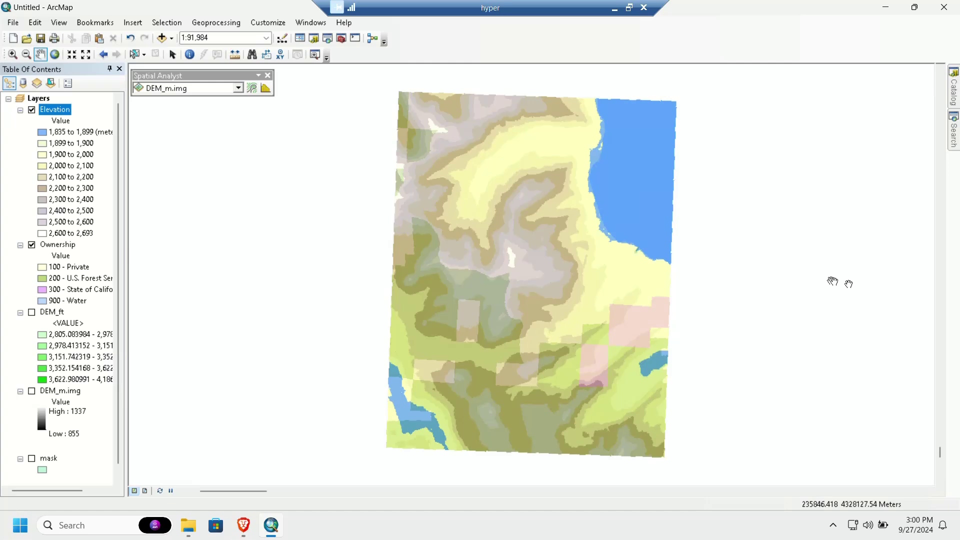
{"action": "left_click", "coordinate": [953, 100]}
{"action": "double_click", "coordinate": [877, 315]}
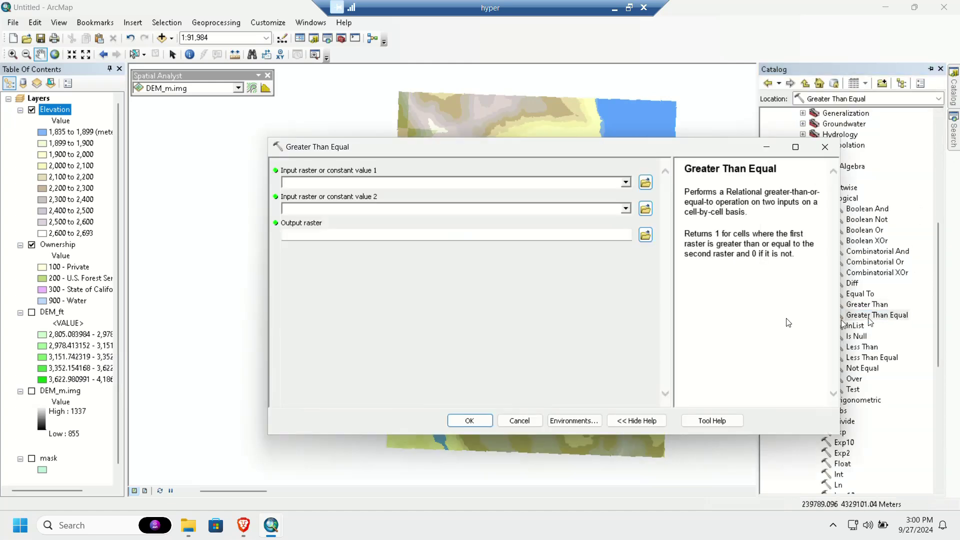
{"action": "left_click", "coordinate": [626, 182]}
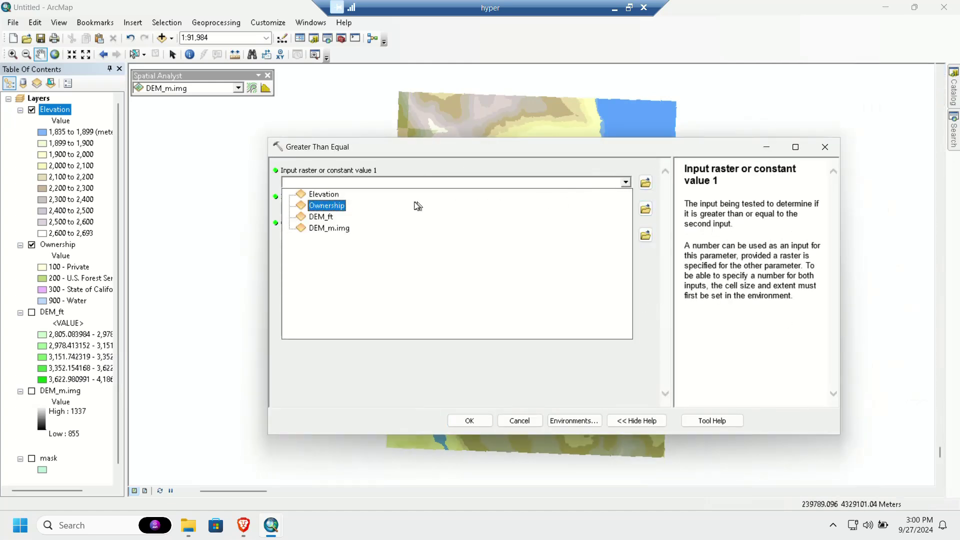
{"action": "left_click", "coordinate": [317, 195]}
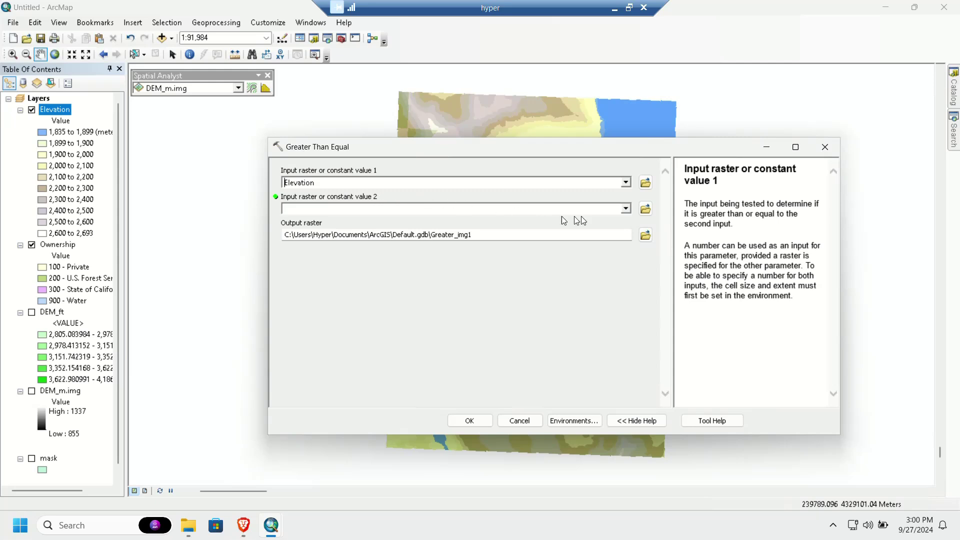
{"action": "left_click", "coordinate": [545, 209]}
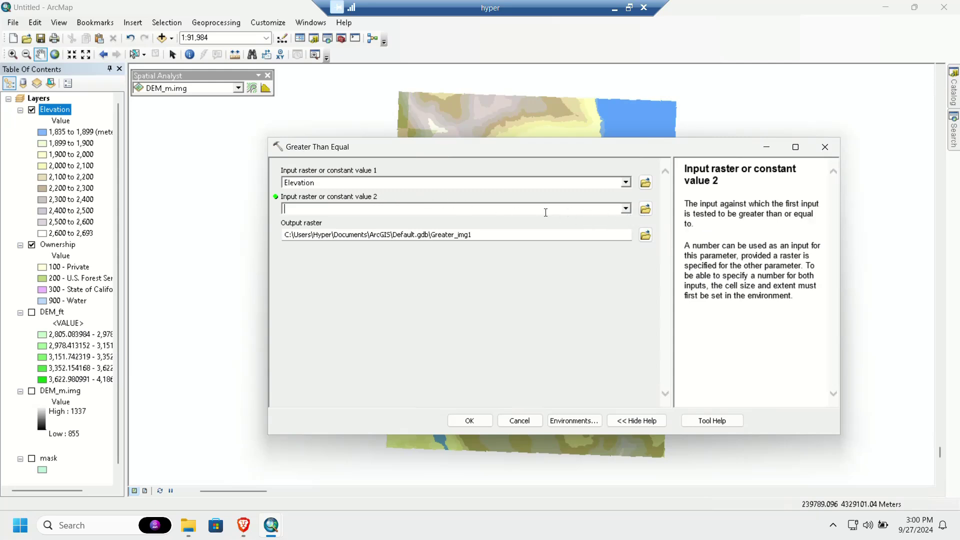
{"action": "type", "text": "2400"}
Step: Set the output raster to goodelev in the Raster Analysis output folder, checking the name in RasterAnalysis.pdf in Brave before returning to ArcMap
{"action": "left_click", "coordinate": [645, 235]}
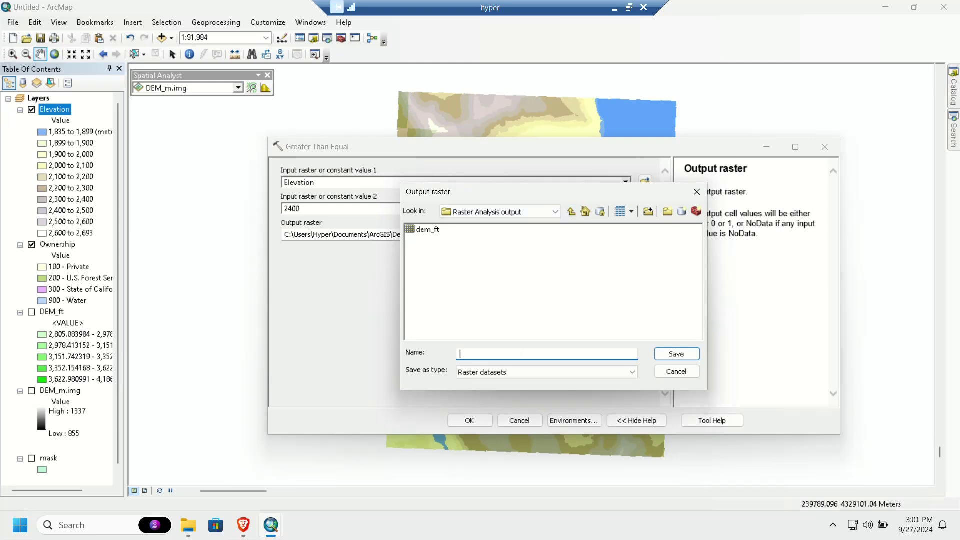
{"action": "key", "text": "alt+Tab"}
{"action": "key", "text": "alt+Tab"}
{"action": "key", "text": "alt+Tab"}
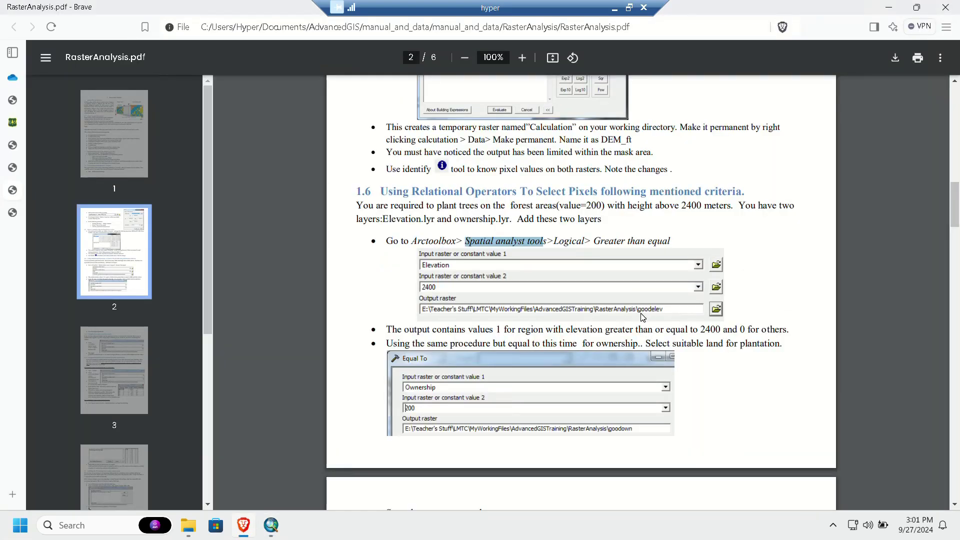
{"action": "scroll", "coordinate": [672, 319], "scroll_direction": "down", "scroll_amount": 1}
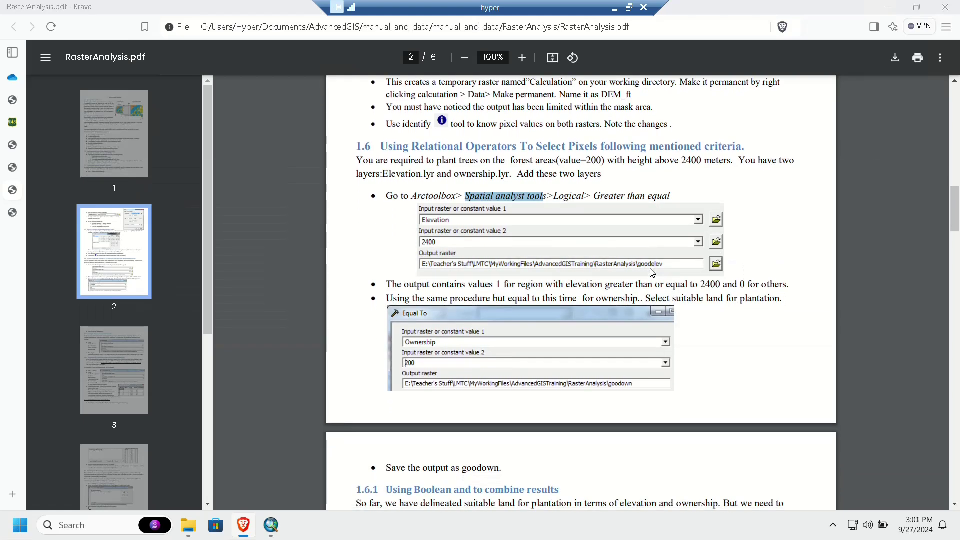
{"action": "key", "text": "alt+Tab"}
{"action": "type", "text": "good"}
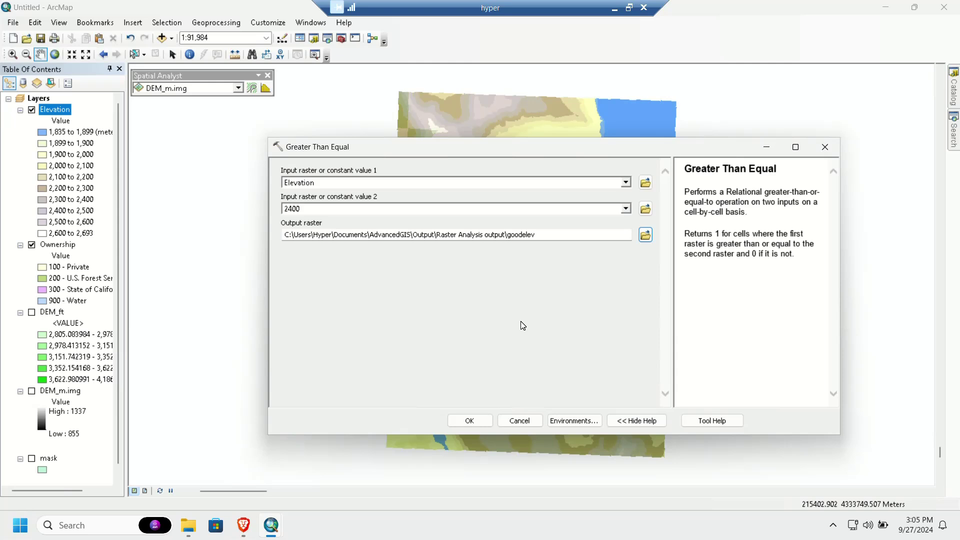
Step: Clear the mask in the Raster Analysis section of the tool's environment settings
{"action": "left_click", "coordinate": [569, 422]}
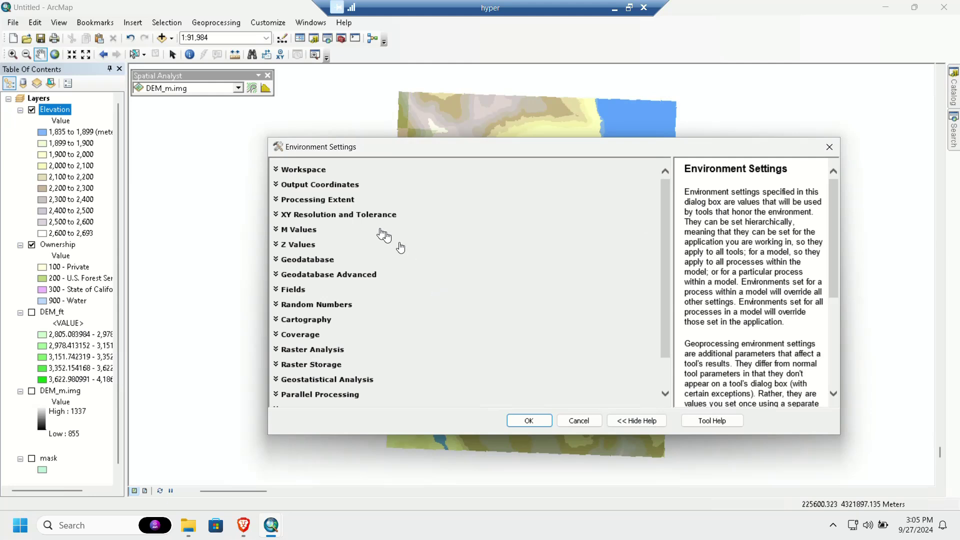
{"action": "left_click", "coordinate": [317, 200]}
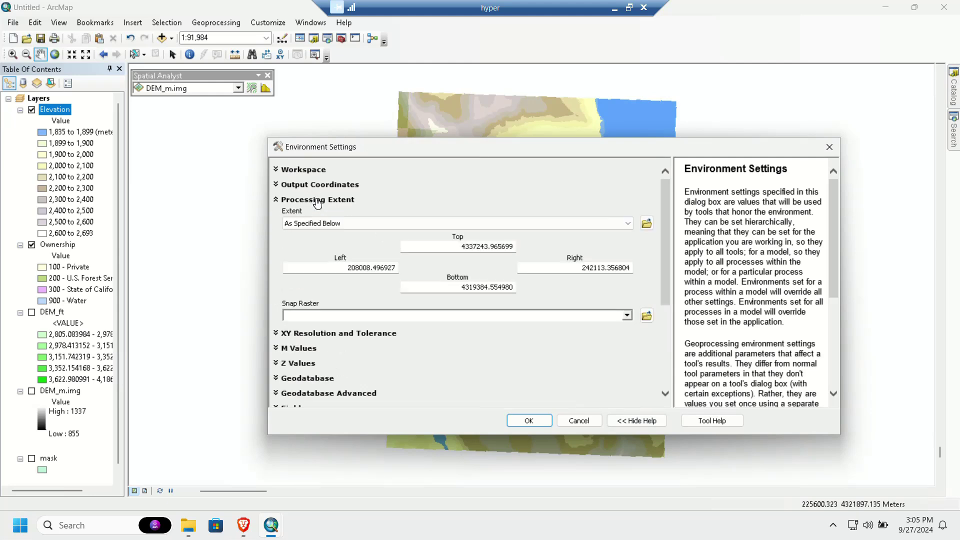
{"action": "left_click", "coordinate": [317, 200]}
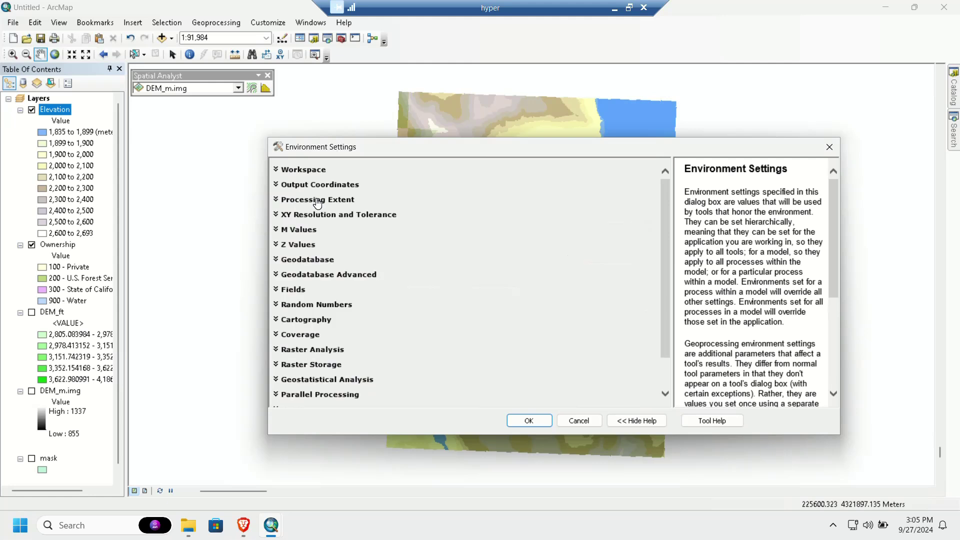
{"action": "left_click", "coordinate": [321, 350]}
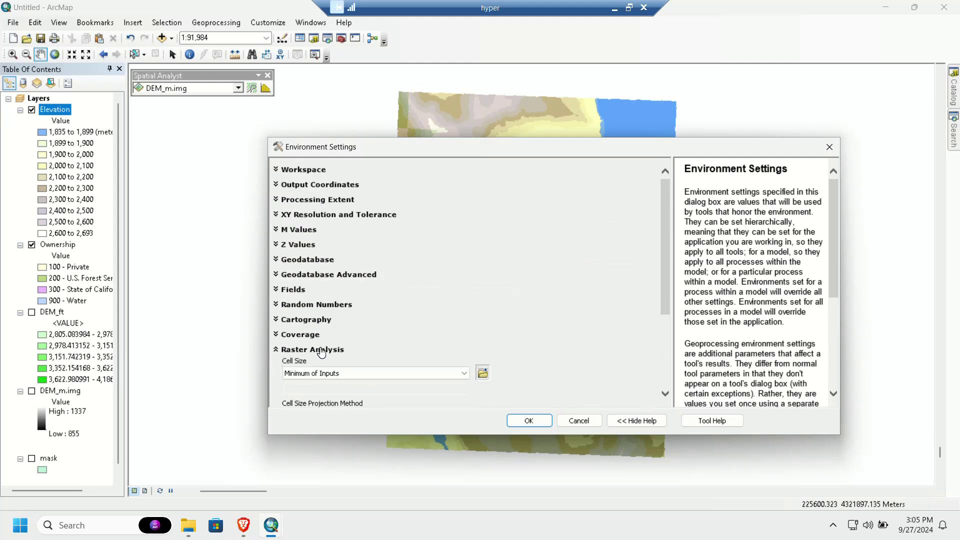
{"action": "scroll", "coordinate": [588, 283], "scroll_direction": "down", "scroll_amount": 3}
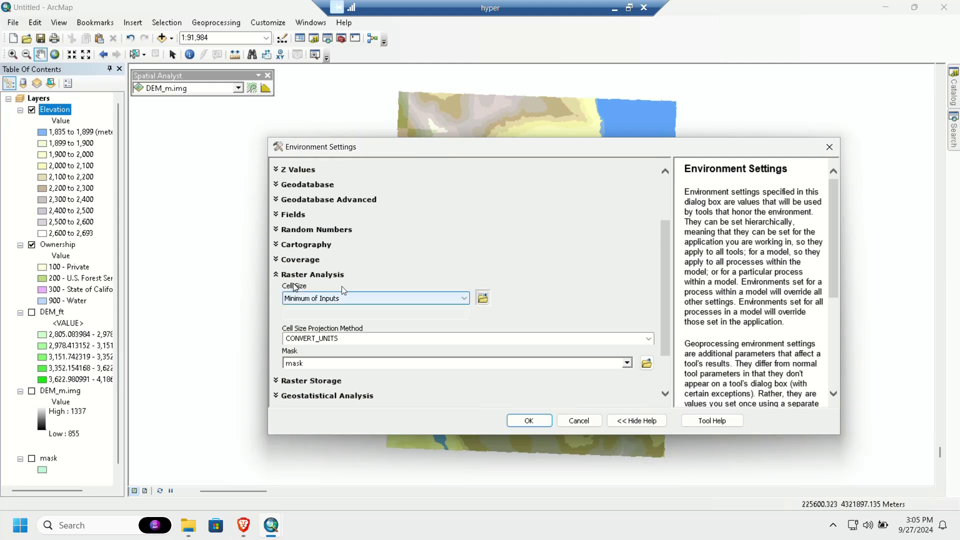
{"action": "left_click", "coordinate": [627, 364]}
{"action": "left_click", "coordinate": [628, 364]}
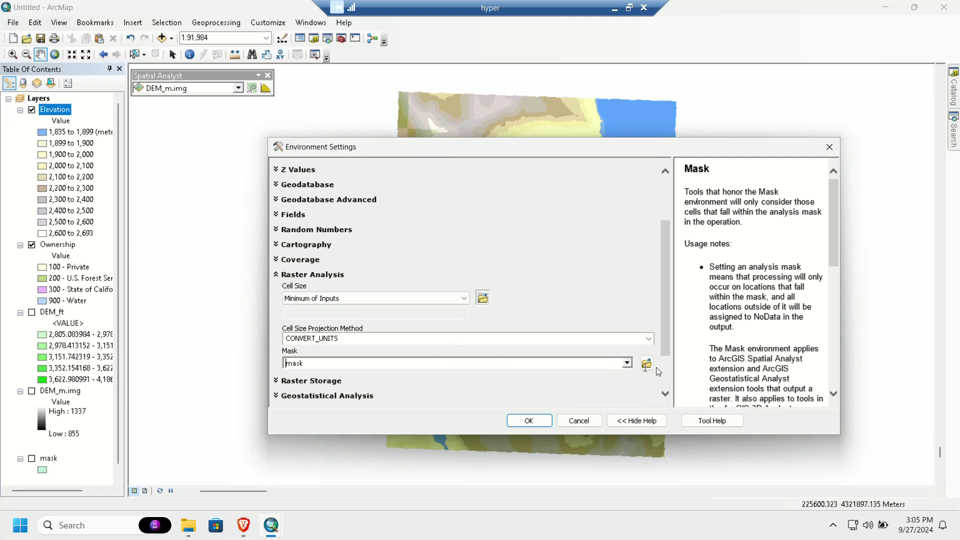
{"action": "double_click", "coordinate": [588, 359]}
{"action": "key", "text": "BackSpace"}
{"action": "left_click", "coordinate": [585, 319]}
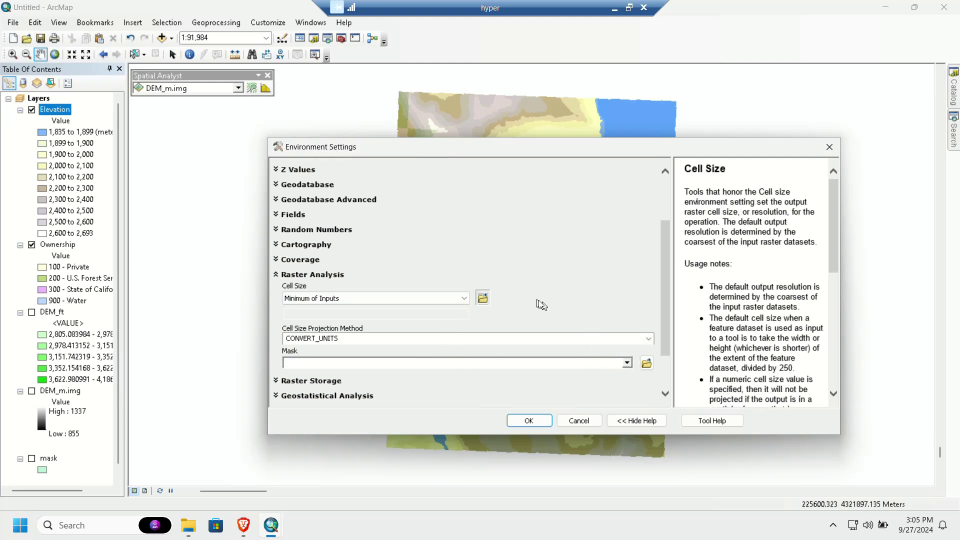
Step: Set the processing extent to Default, accept the environment settings and run the Greater Than Equal tool
{"action": "scroll", "coordinate": [566, 307], "scroll_direction": "up", "scroll_amount": 3}
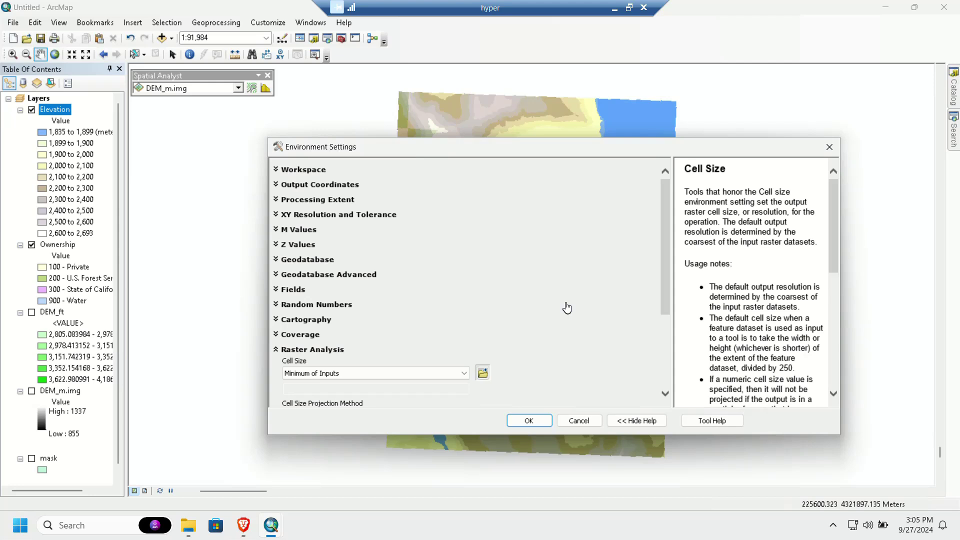
{"action": "left_click", "coordinate": [346, 199]}
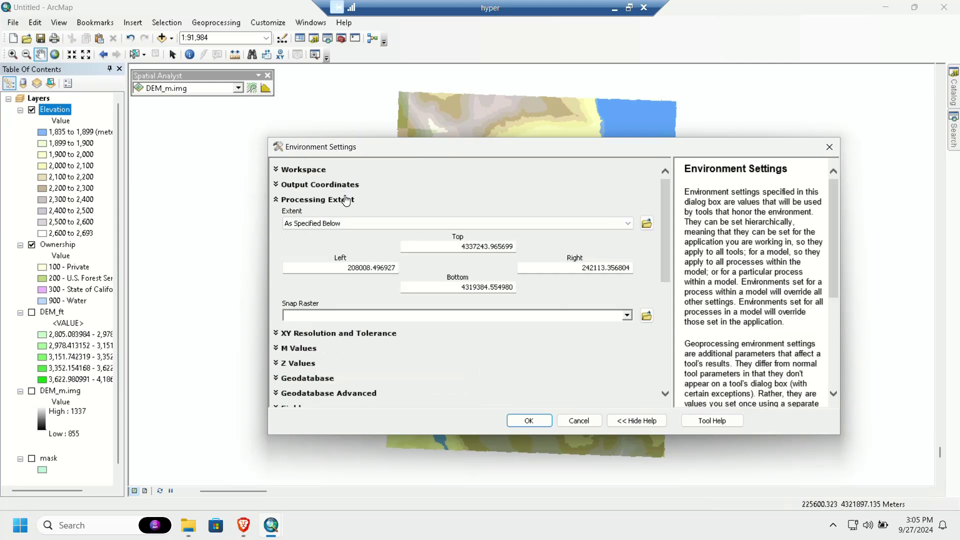
{"action": "left_click", "coordinate": [355, 223]}
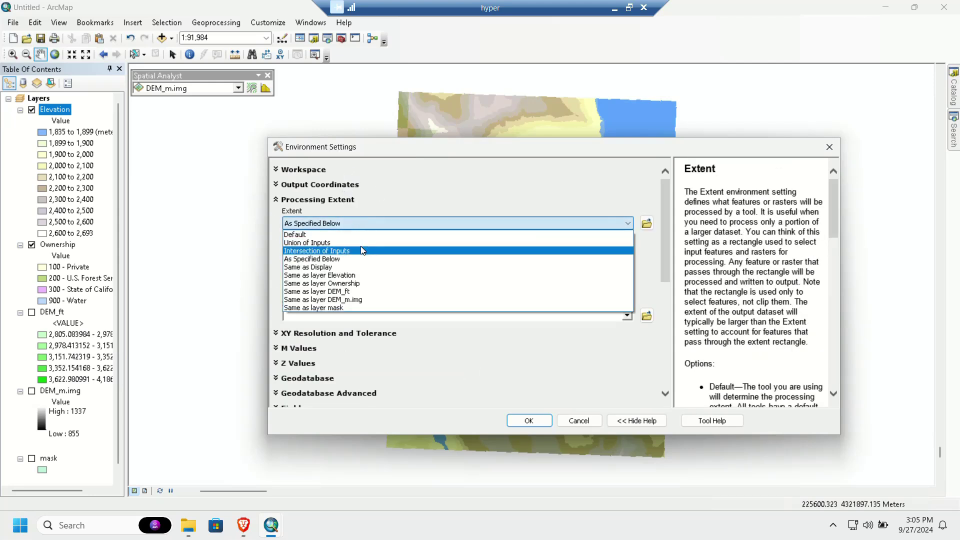
{"action": "left_click", "coordinate": [345, 235]}
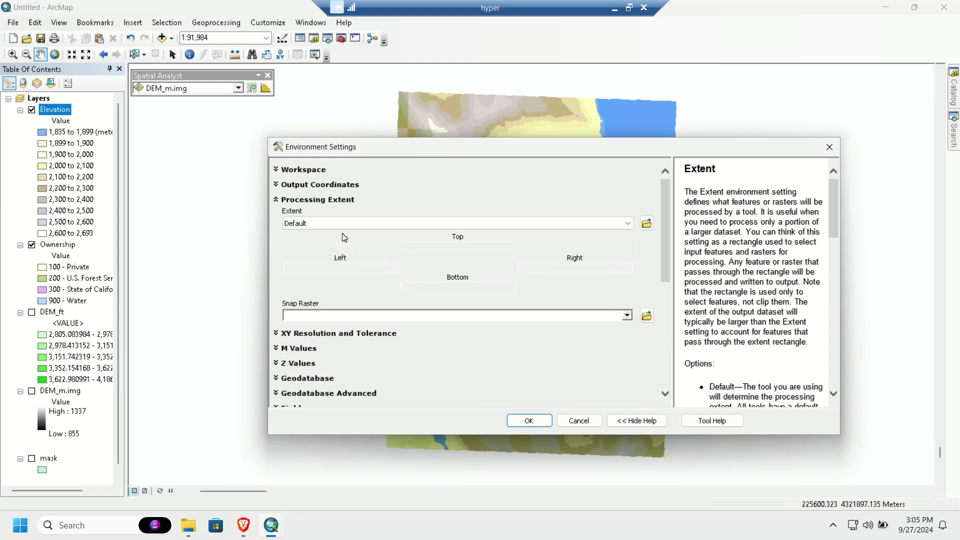
{"action": "left_click", "coordinate": [547, 419]}
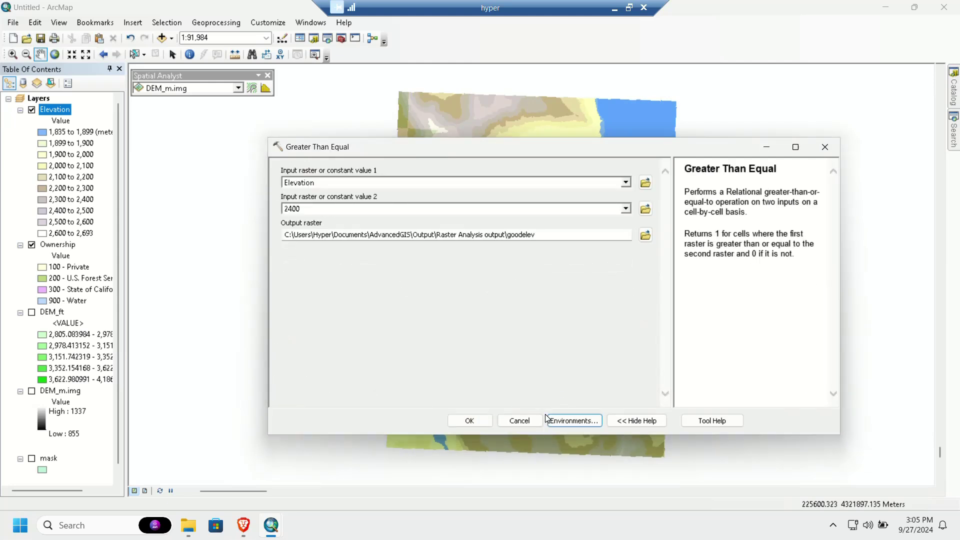
{"action": "left_click", "coordinate": [479, 416]}
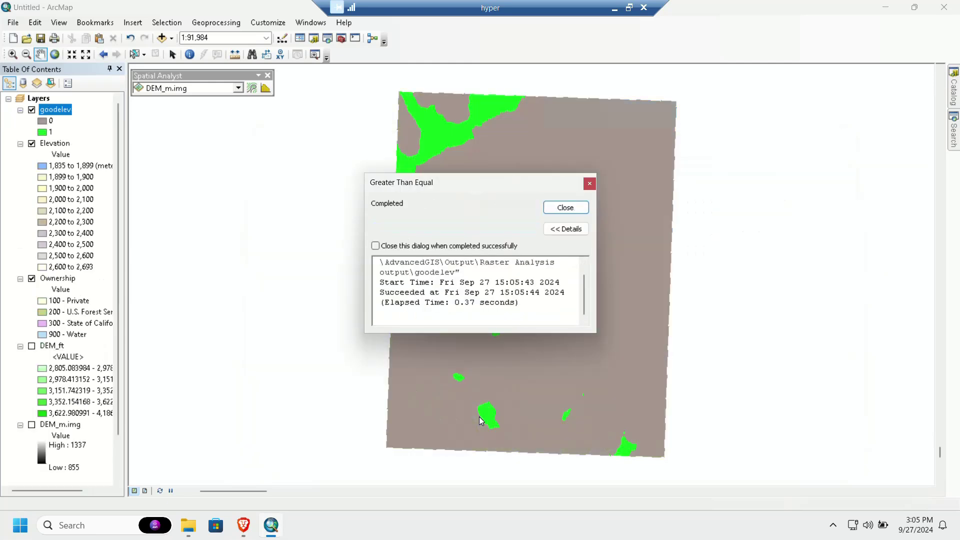
{"action": "left_click", "coordinate": [583, 208]}
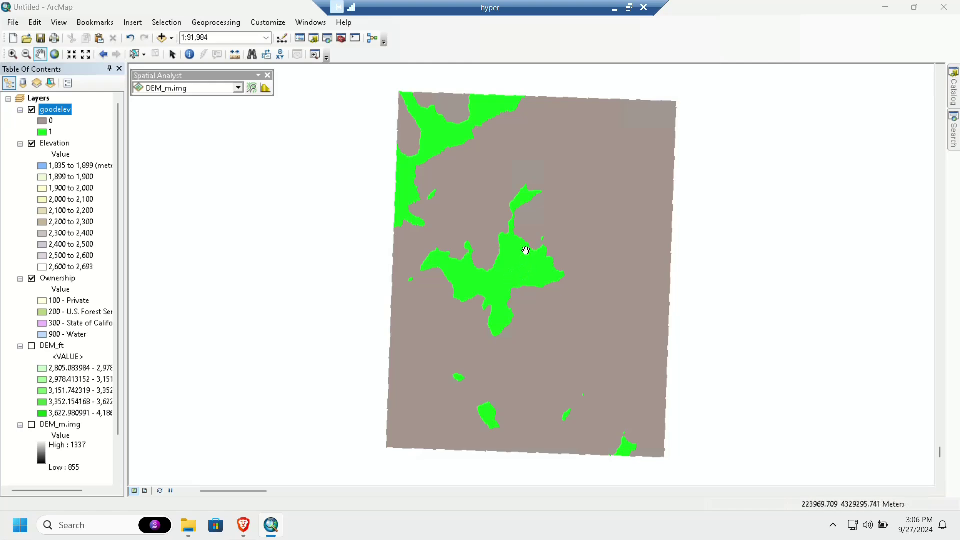
Step: Read the forest area criterion in RasterAnalysis.pdf in Brave and compare it with the Ownership legend in ArcMap
{"action": "key", "text": "alt+Tab"}
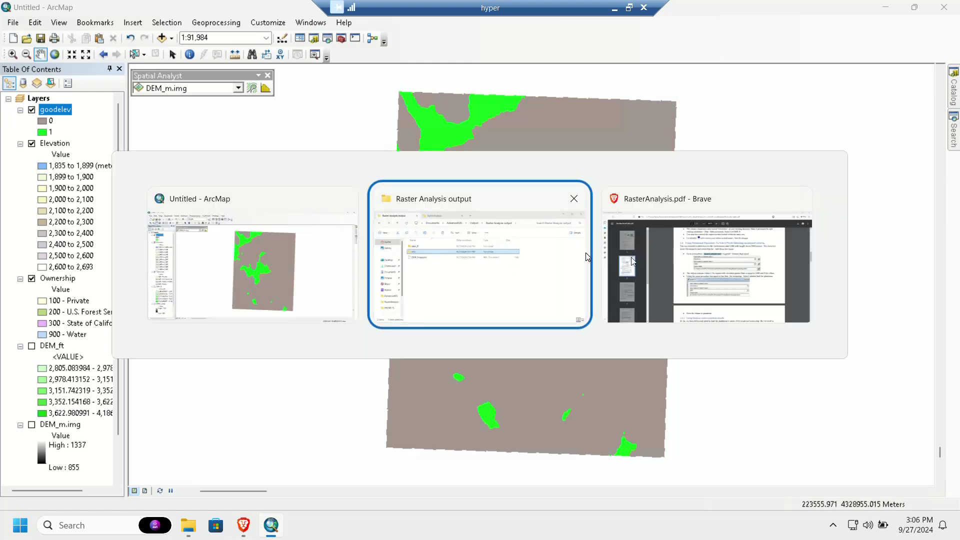
{"action": "left_click", "coordinate": [721, 263]}
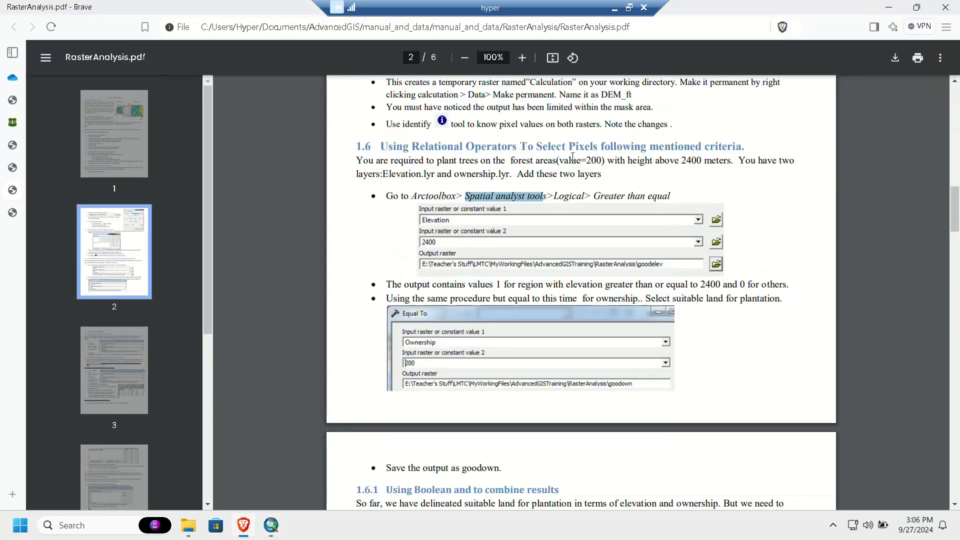
{"action": "mouse_move", "coordinate": [511, 160]}
{"action": "left_mouse_down"}
{"action": "mouse_move", "coordinate": [587, 160]}
{"action": "mouse_move", "coordinate": [512, 159]}
{"action": "left_mouse_up"}
{"action": "left_click", "coordinate": [605, 161]}
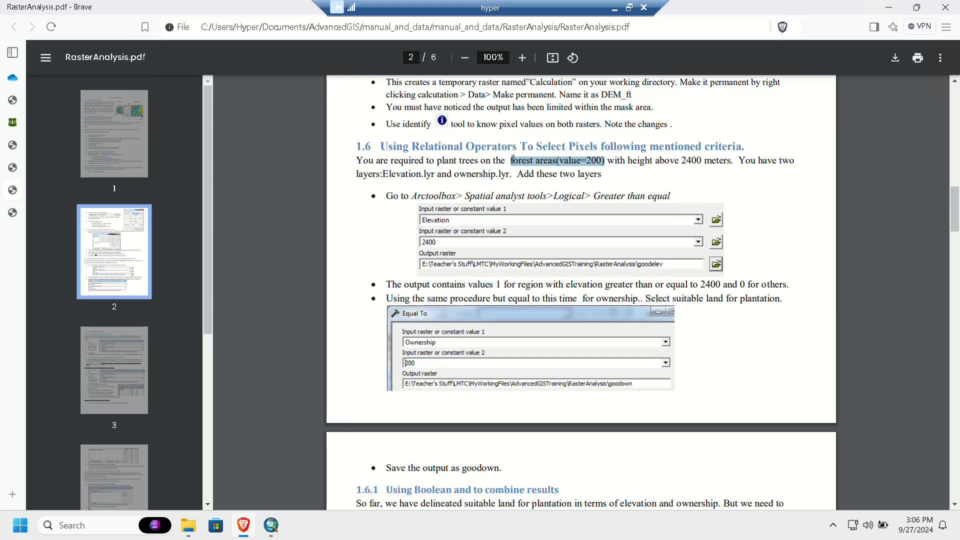
{"action": "key", "text": "alt+Tab"}
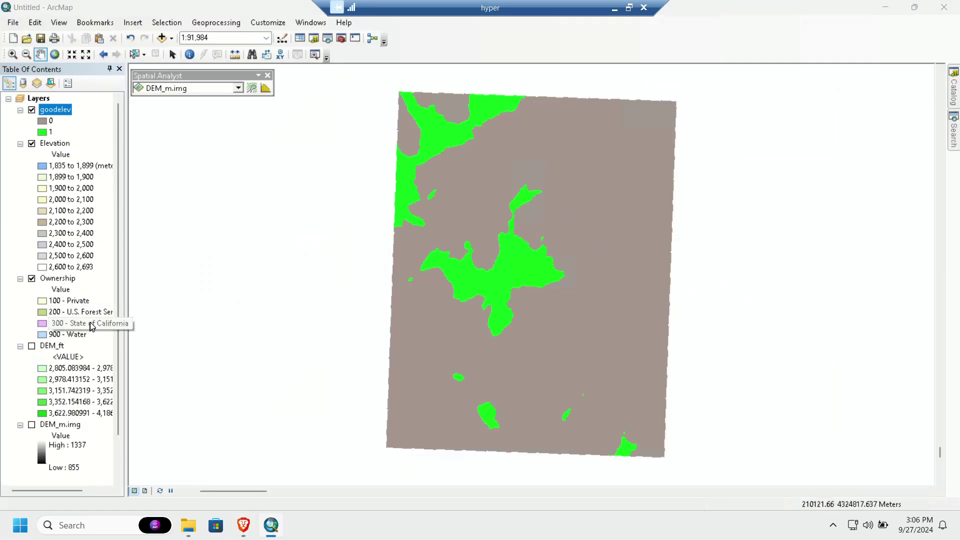
{"action": "key", "text": "alt+Tab"}
{"action": "key", "text": "alt+Tab"}
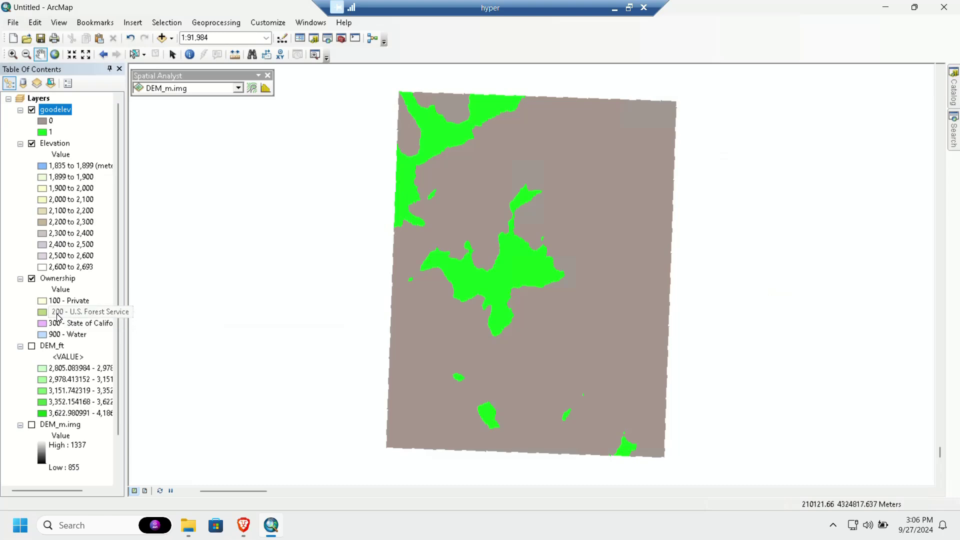
{"action": "left_click", "coordinate": [70, 314]}
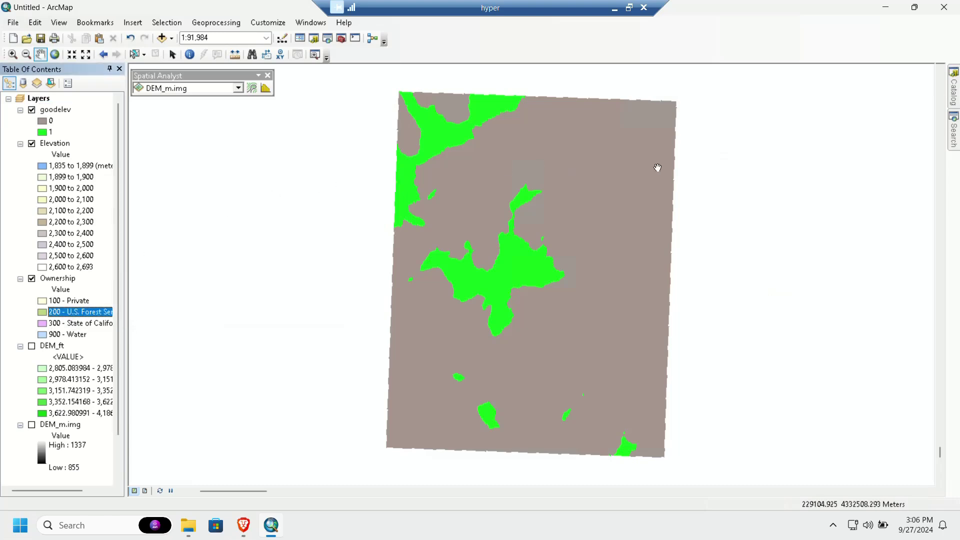
Step: Read the ownership instruction in RasterAnalysis.pdf in Brave, and open the Equal To tool from the Logical toolset in ArcMap
{"action": "key", "text": "alt+Tab"}
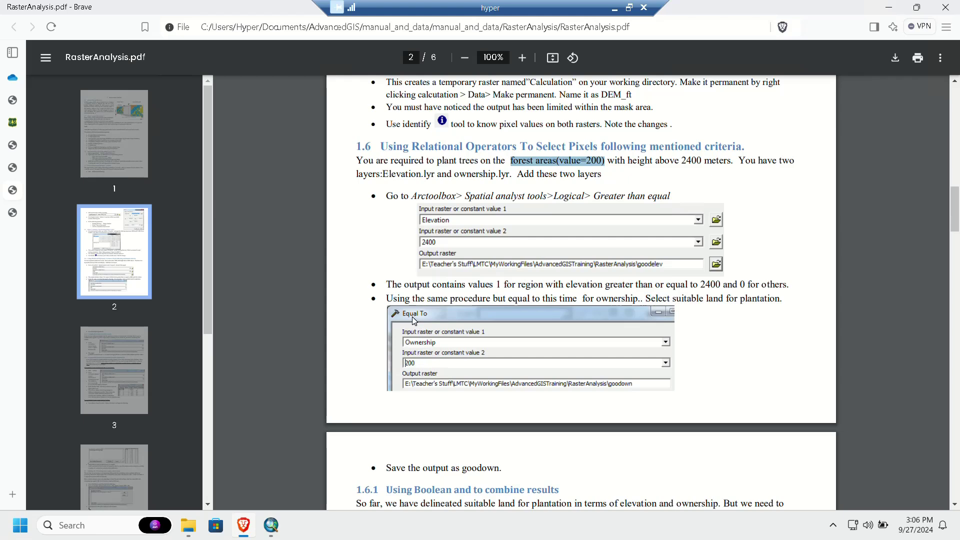
{"action": "left_click_drag", "start_coordinate": [412, 301], "coordinate": [468, 302]}
{"action": "key", "text": "alt+Tab"}
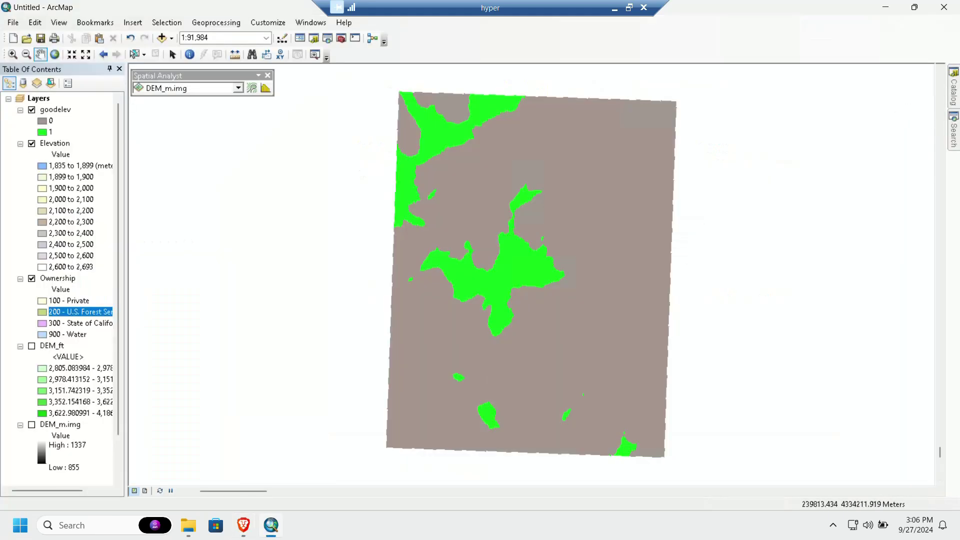
{"action": "mouse_move", "coordinate": [955, 94]}
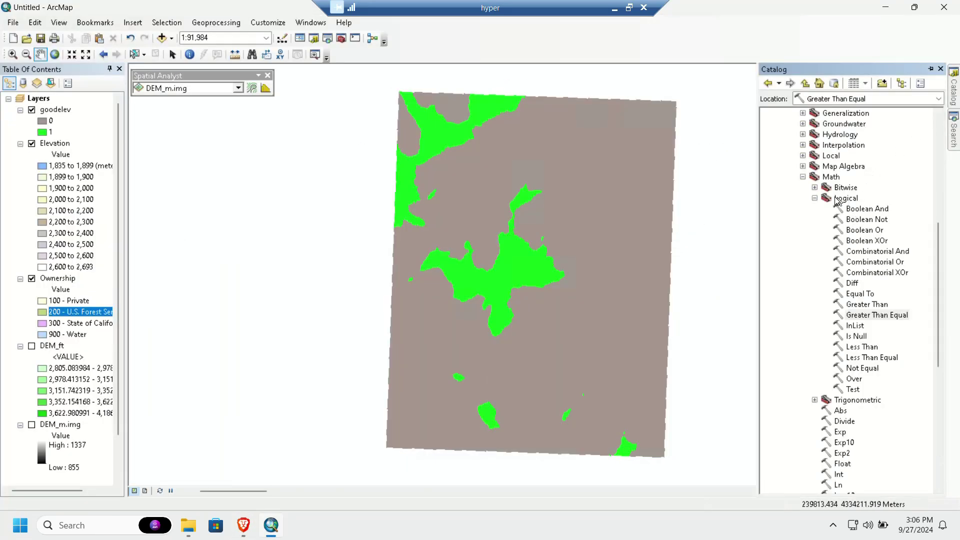
{"action": "double_click", "coordinate": [865, 296]}
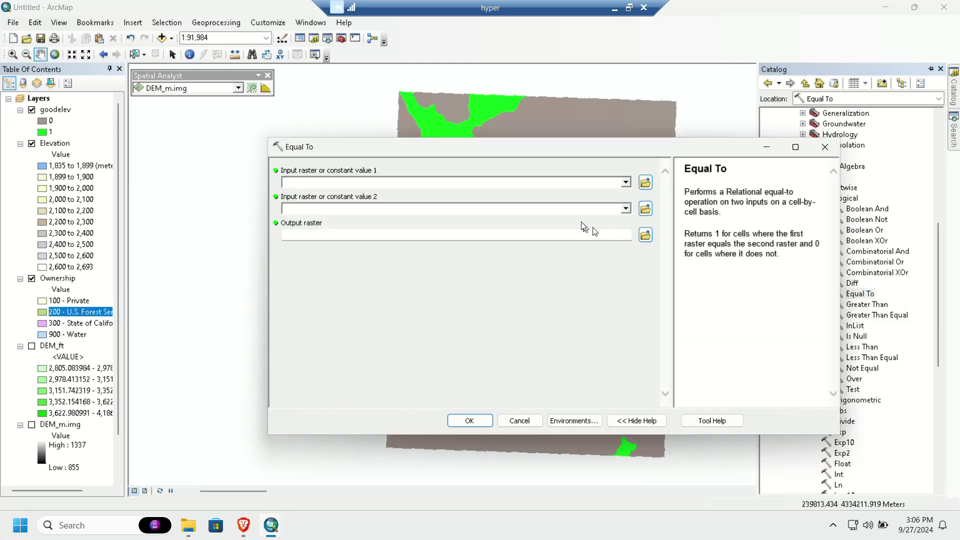
Step: Set the Equal To tool's first input to the Ownership layer and its second input to the constant 200
{"action": "left_click", "coordinate": [626, 182]}
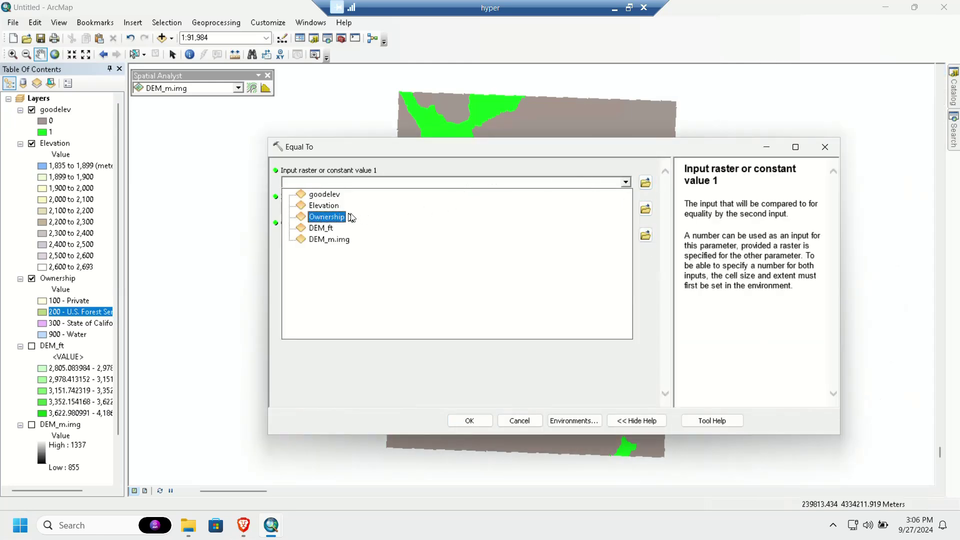
{"action": "left_click", "coordinate": [334, 220]}
{"action": "left_click", "coordinate": [340, 207]}
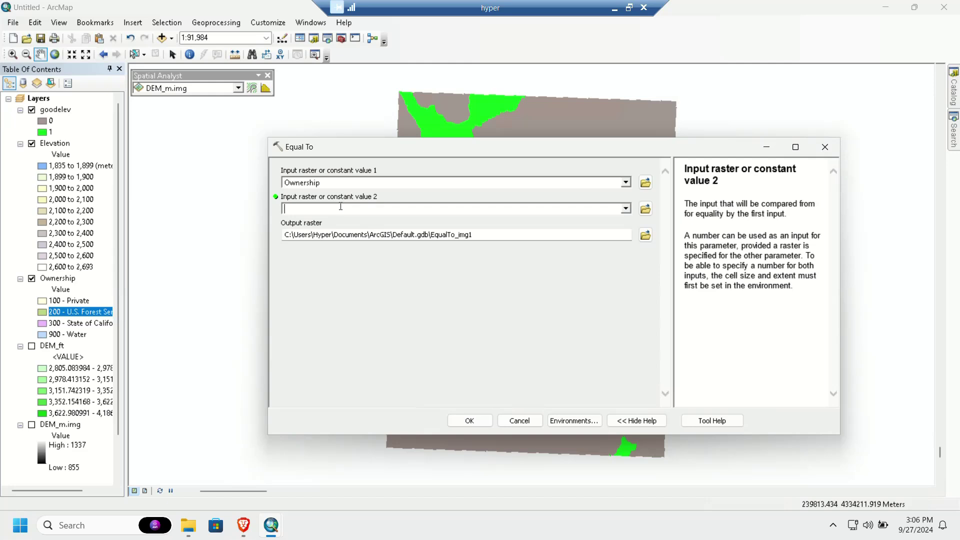
{"action": "type", "text": "200"}
{"action": "left_click", "coordinate": [626, 209]}
{"action": "left_click", "coordinate": [625, 208]}
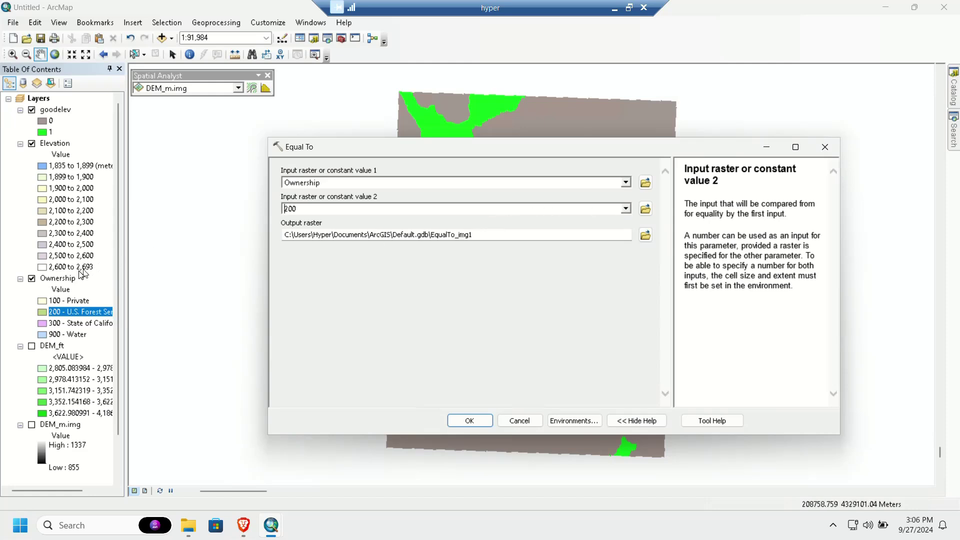
Step: Examine the values and labels in the Ownership layer's symbology
{"action": "right_click", "coordinate": [56, 280]}
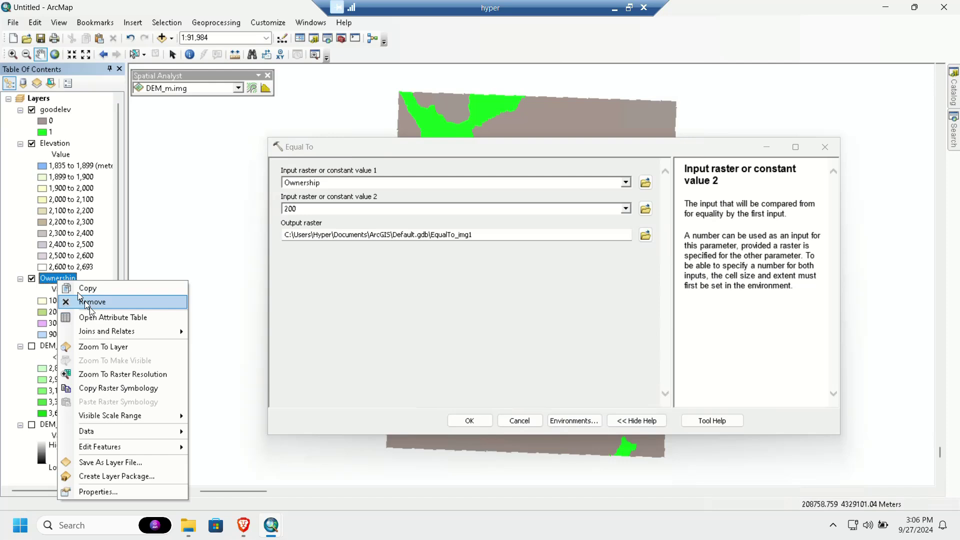
{"action": "left_click", "coordinate": [110, 491]}
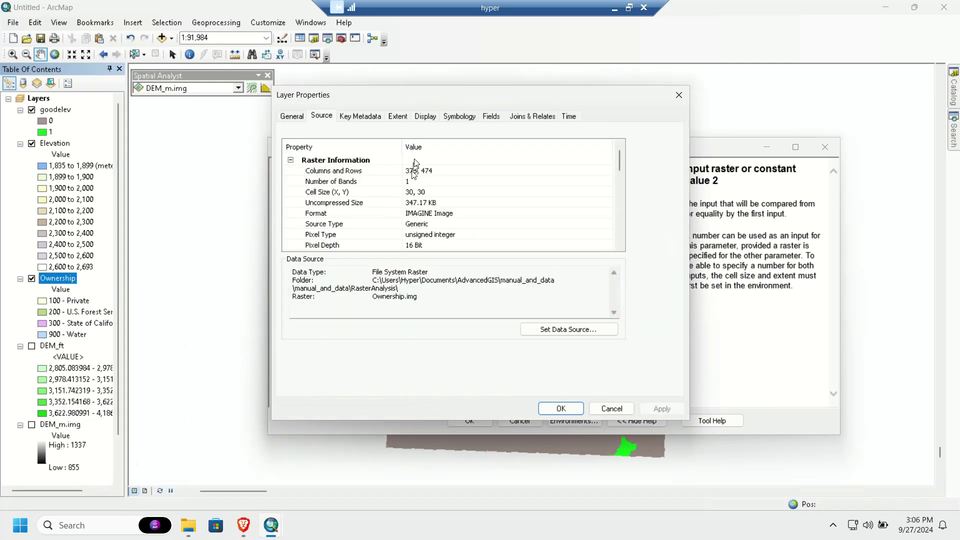
{"action": "left_click", "coordinate": [465, 118]}
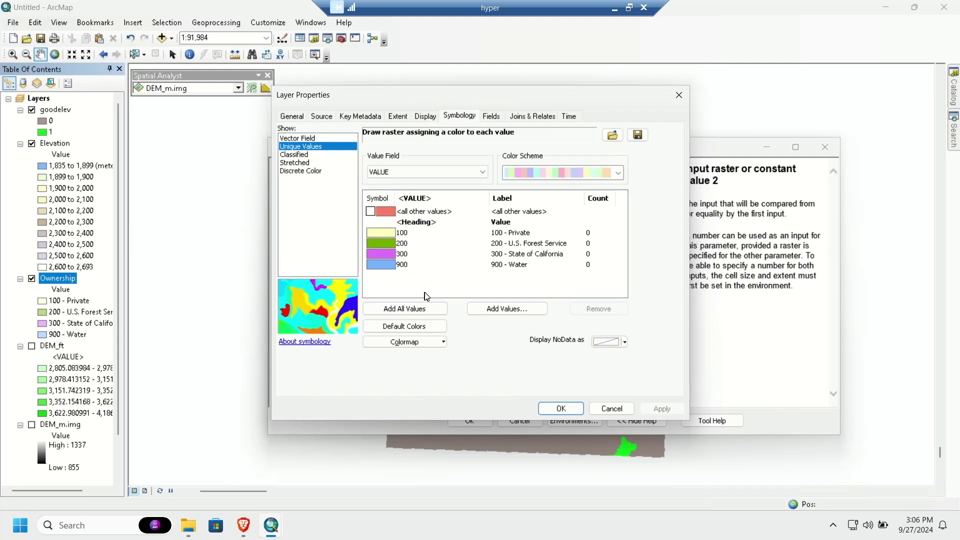
{"action": "left_click", "coordinate": [678, 96]}
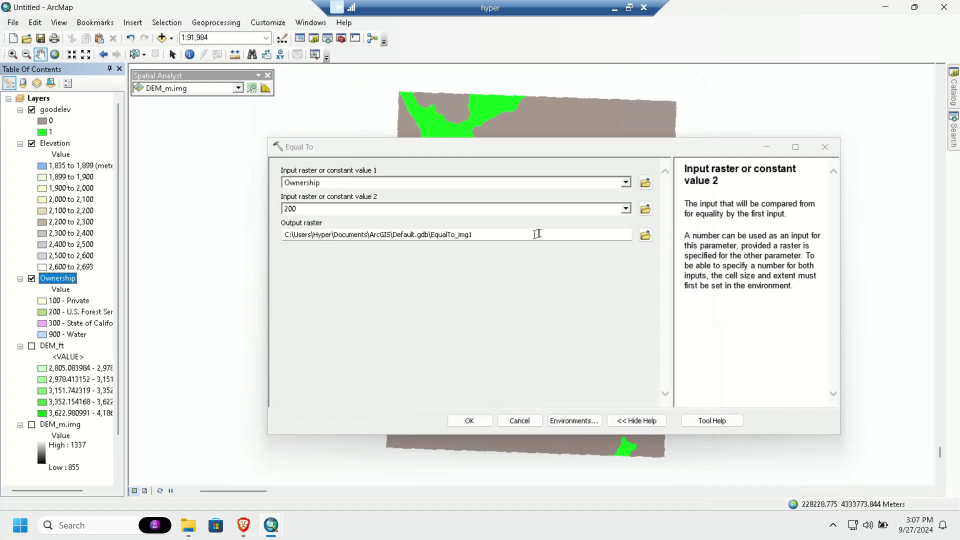
Step: Set the output raster to goodown in the Raster Analysis output folder, checking the name in RasterAnalysis.pdf in Brave, and run Equal To in ArcMap
{"action": "left_click", "coordinate": [645, 235]}
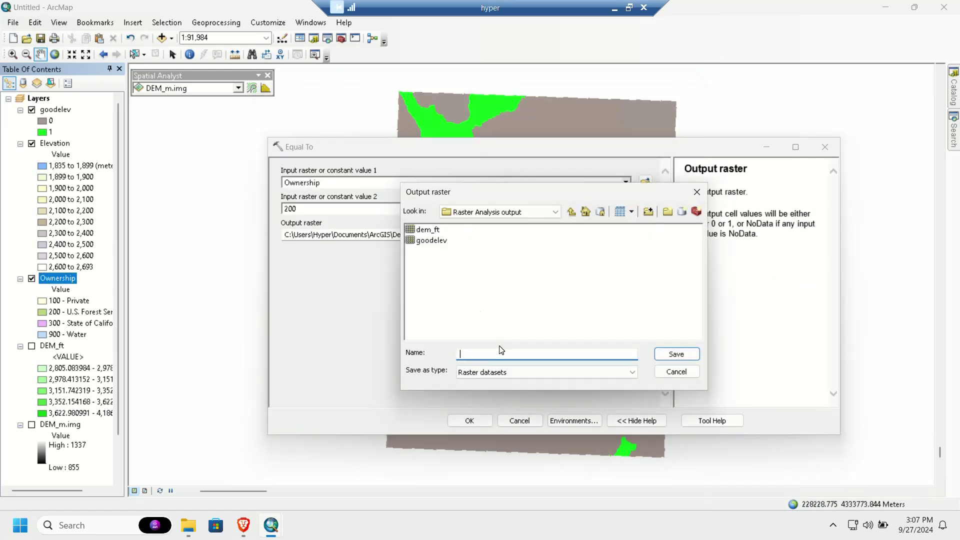
{"action": "key", "text": "alt+Tab"}
{"action": "left_click", "coordinate": [503, 276]}
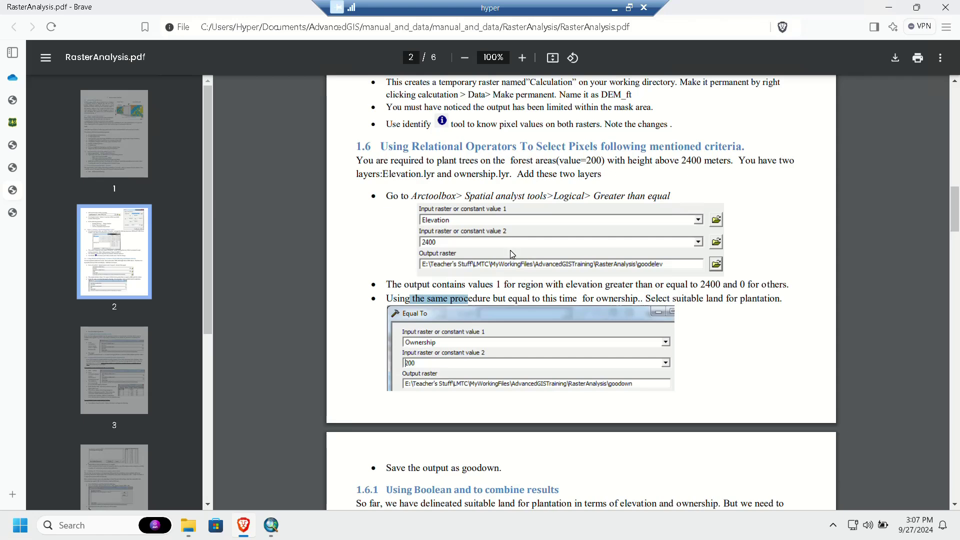
{"action": "scroll", "coordinate": [620, 356], "scroll_direction": "down", "scroll_amount": 1}
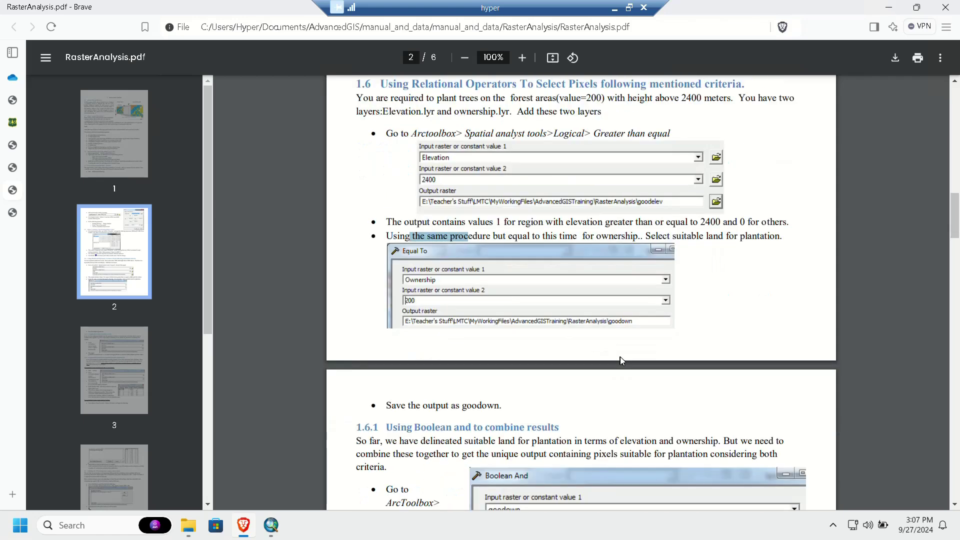
{"action": "key", "text": "alt+Tab"}
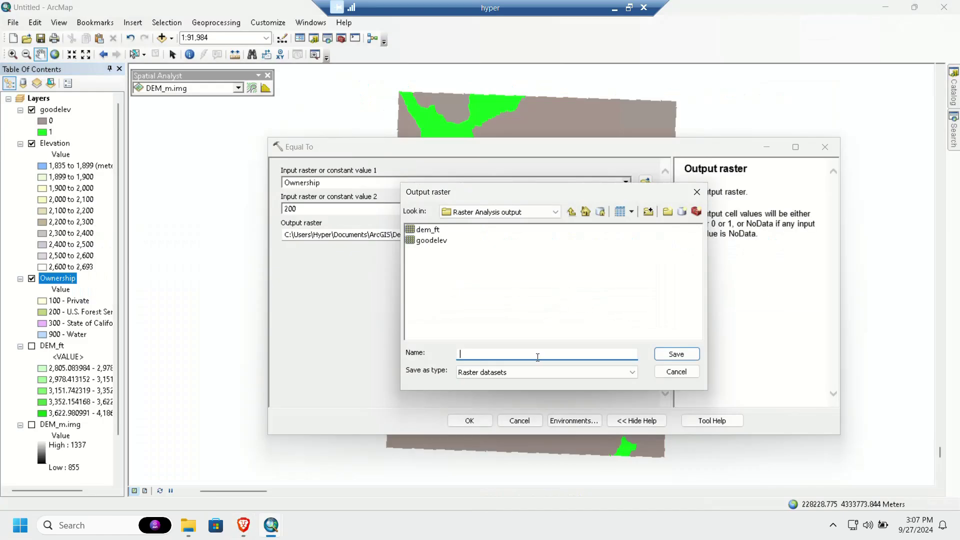
{"action": "type", "text": "goodown"}
{"action": "key", "text": "Return"}
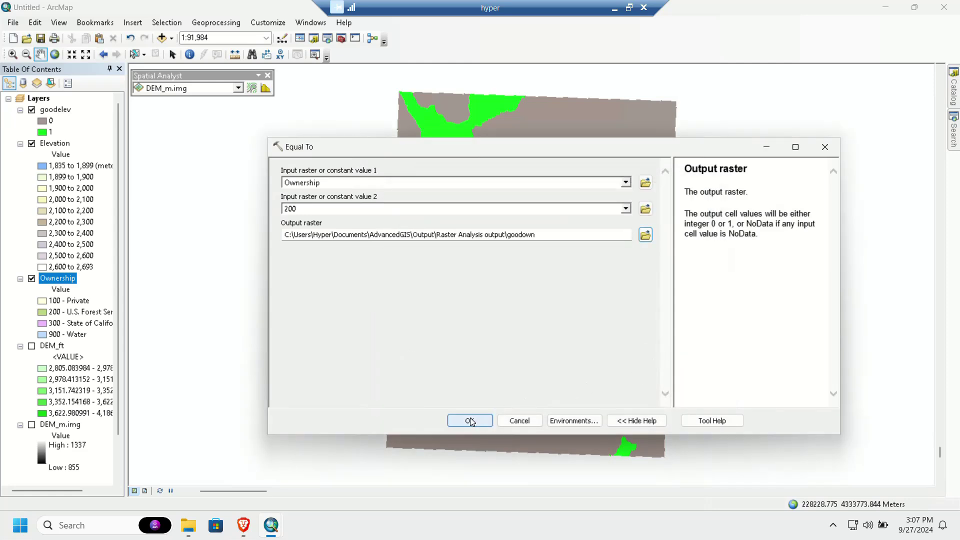
{"action": "left_click", "coordinate": [469, 421]}
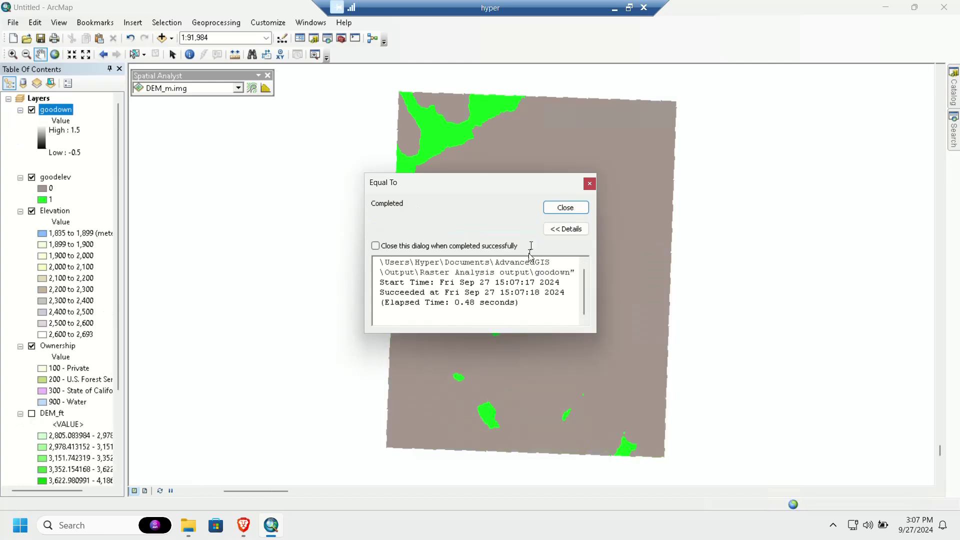
{"action": "left_click", "coordinate": [566, 207]}
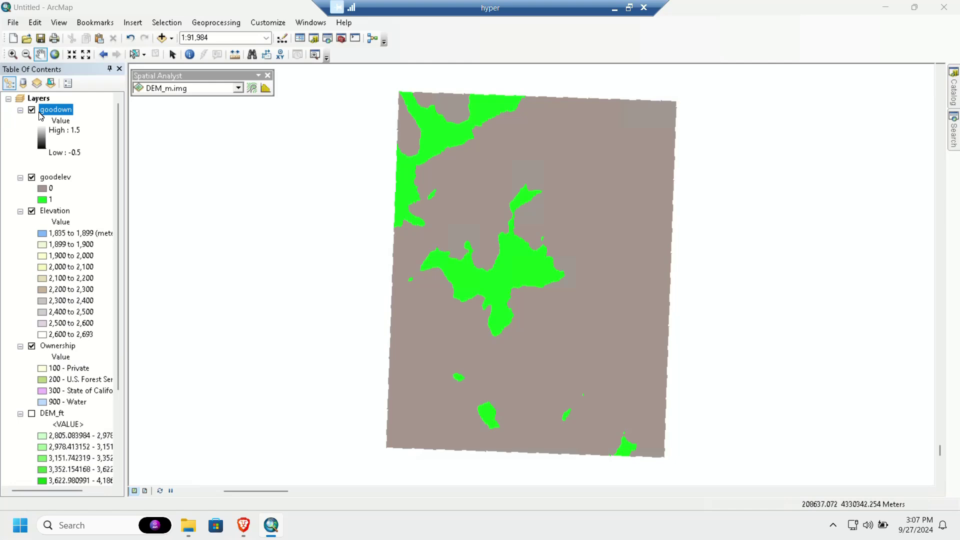
Step: Check the goodown layer against RasterAnalysis.pdf in Brave, and remove goodown from the map layers in ArcMap
{"action": "key", "text": "alt+Tab"}
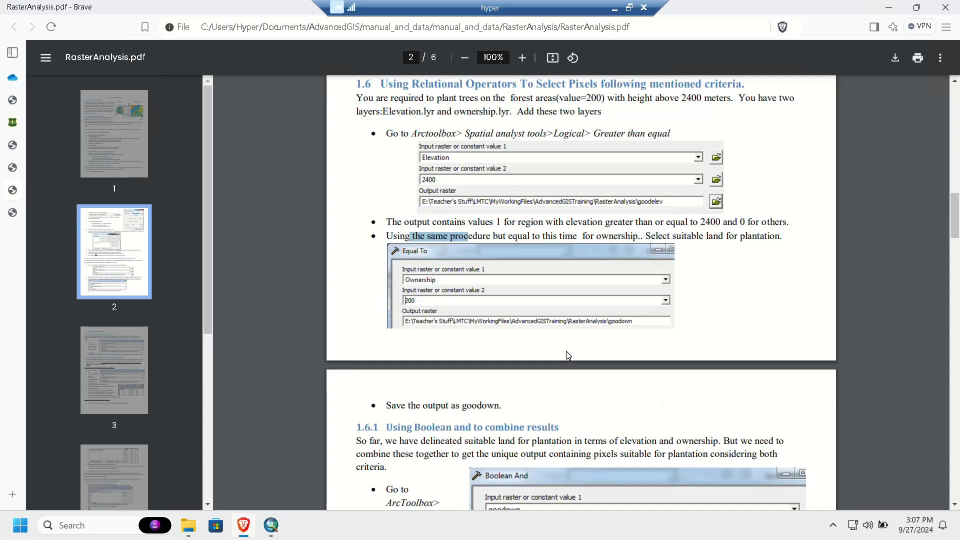
{"action": "key", "text": "alt+Tab"}
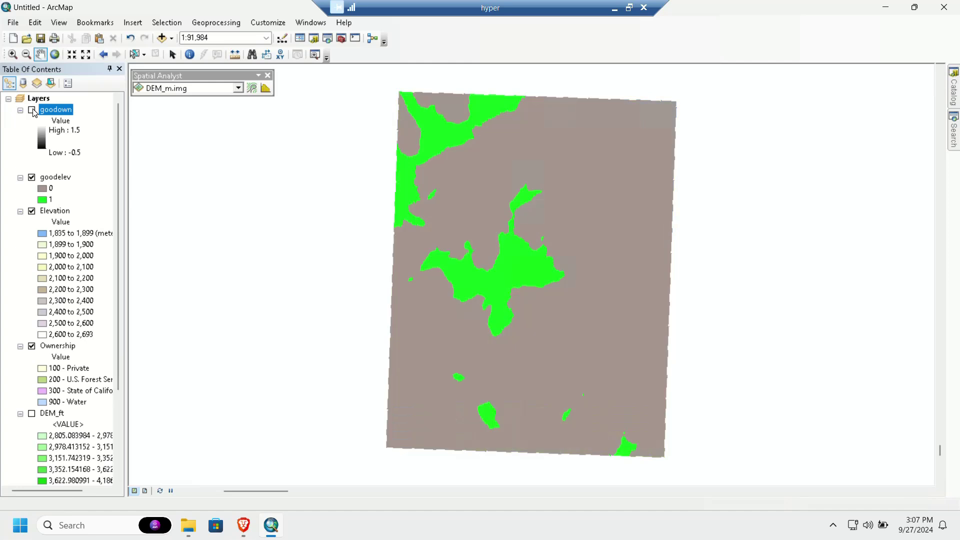
{"action": "right_click", "coordinate": [57, 110]}
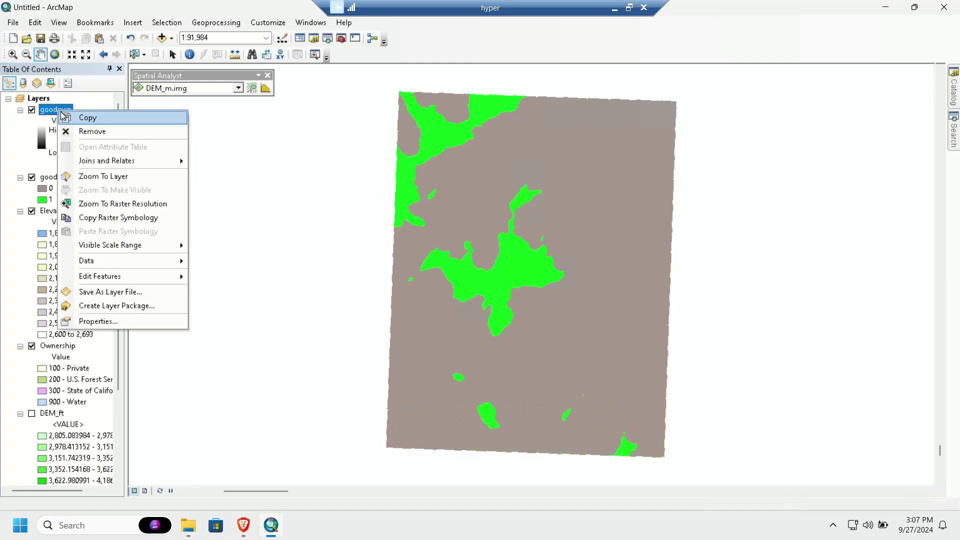
{"action": "left_click", "coordinate": [103, 176]}
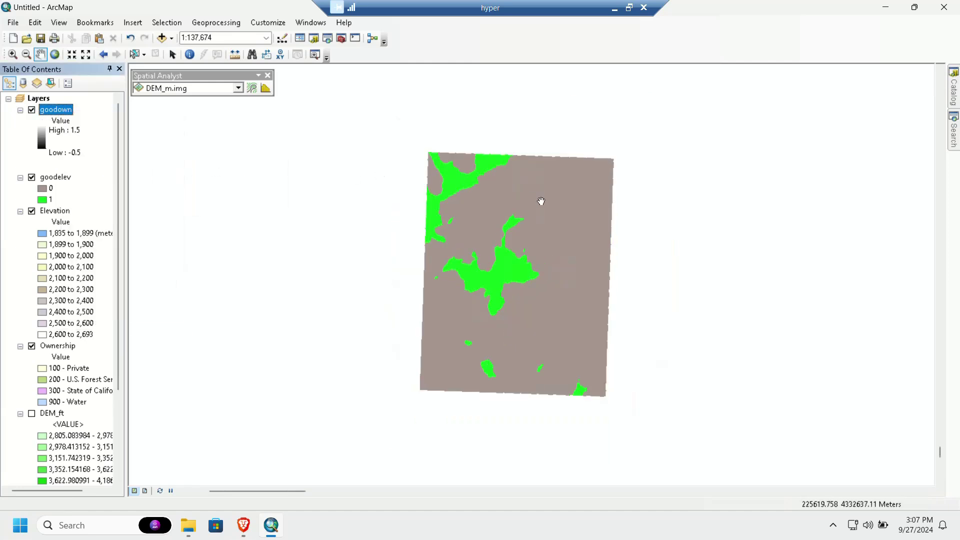
{"action": "right_click", "coordinate": [58, 114]}
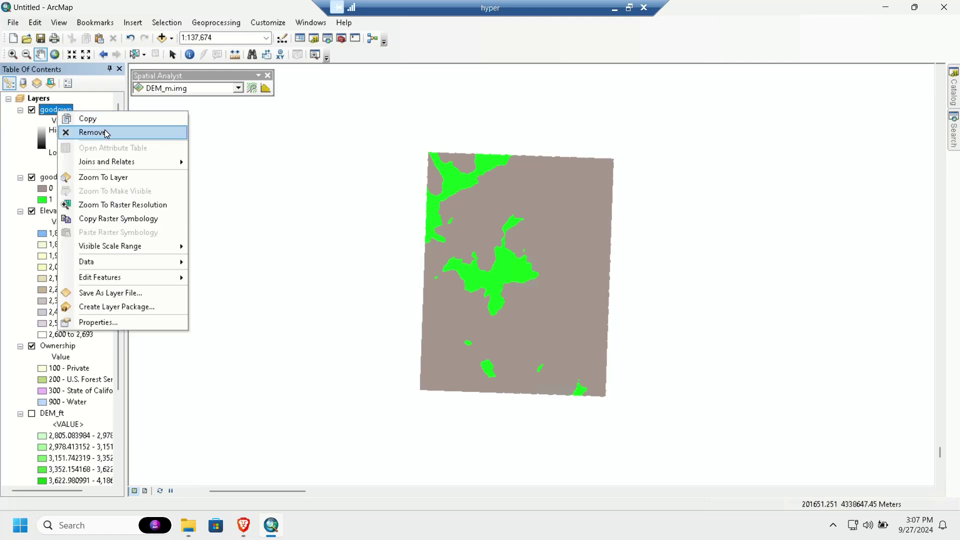
{"action": "left_click", "coordinate": [104, 130]}
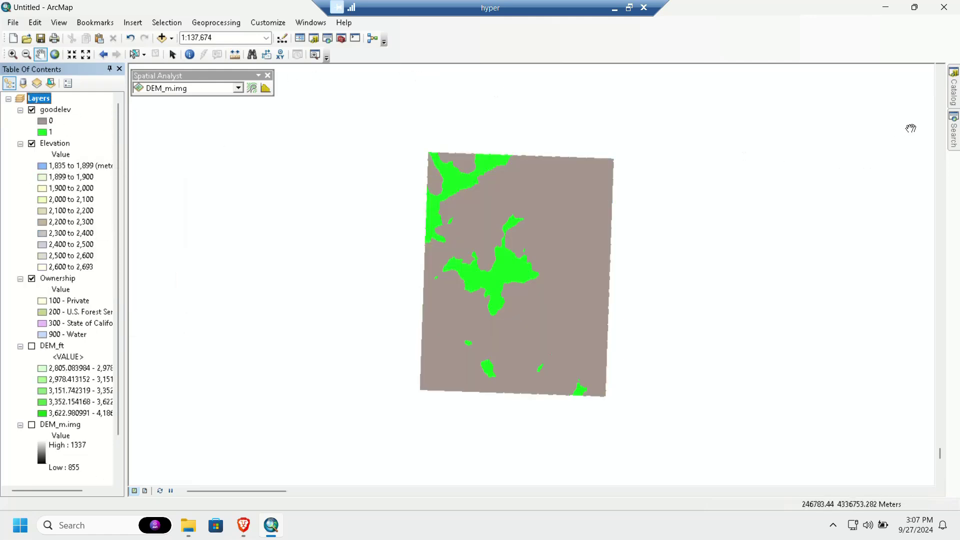
Step: Reopen the Equal To tool and set its inputs to the Ownership layer and the constant 200
{"action": "left_click", "coordinate": [953, 92]}
{"action": "double_click", "coordinate": [860, 294]}
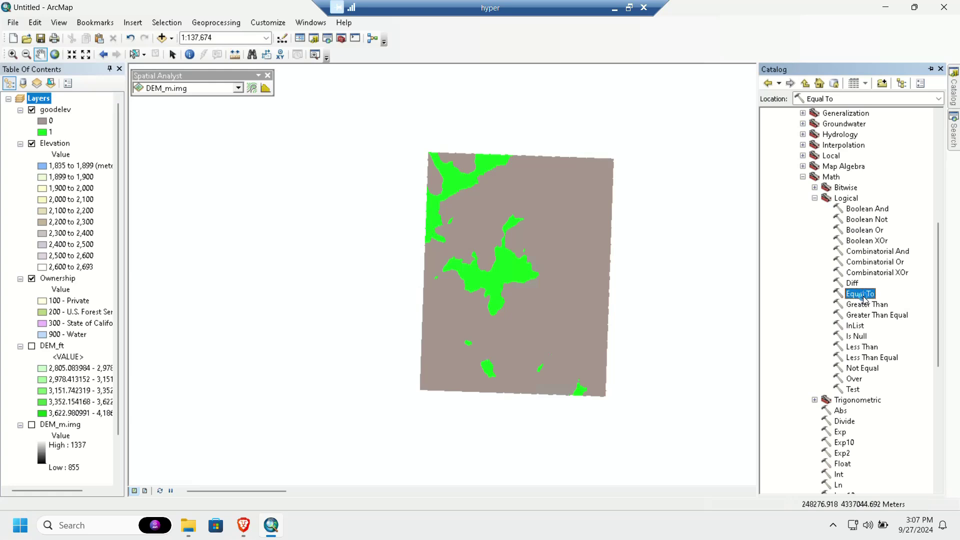
{"action": "left_click", "coordinate": [626, 181]}
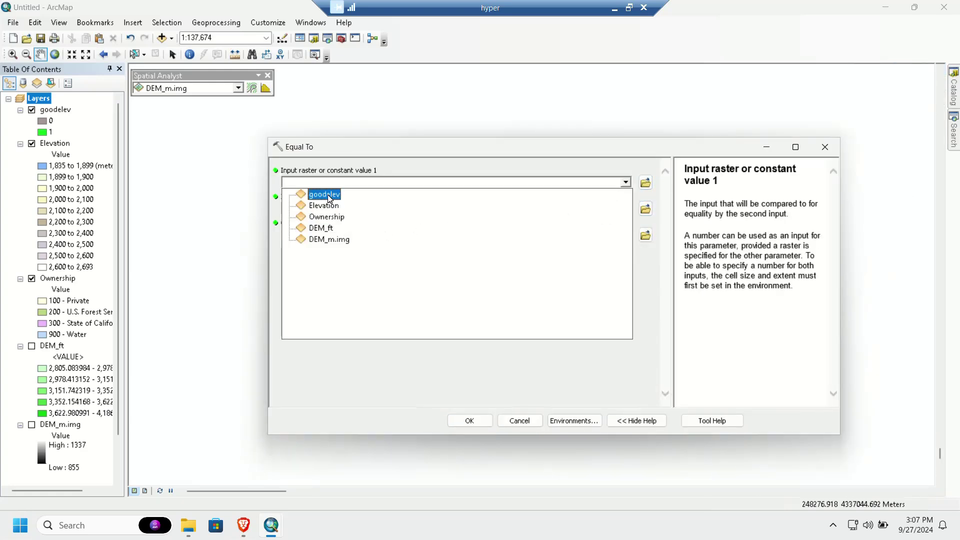
{"action": "left_click", "coordinate": [328, 205]}
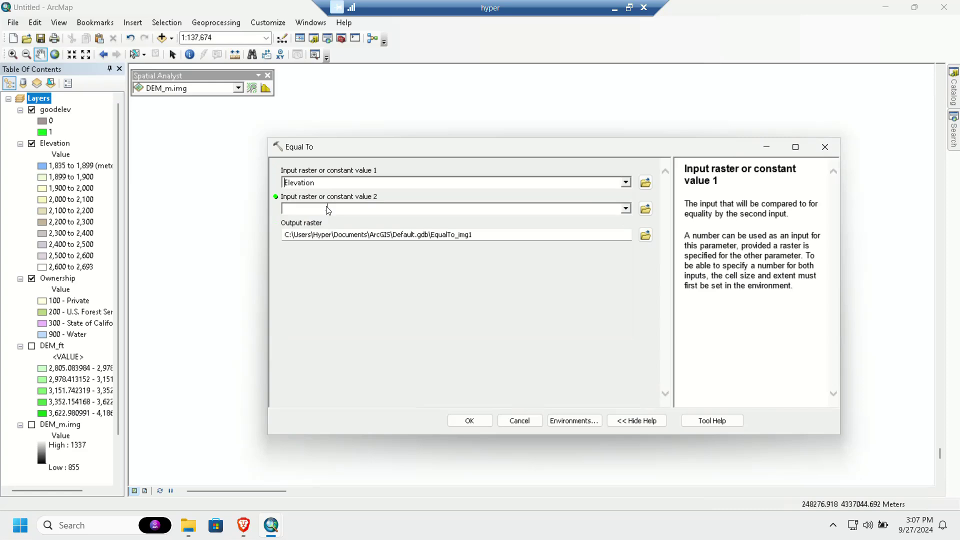
{"action": "left_click", "coordinate": [645, 209]}
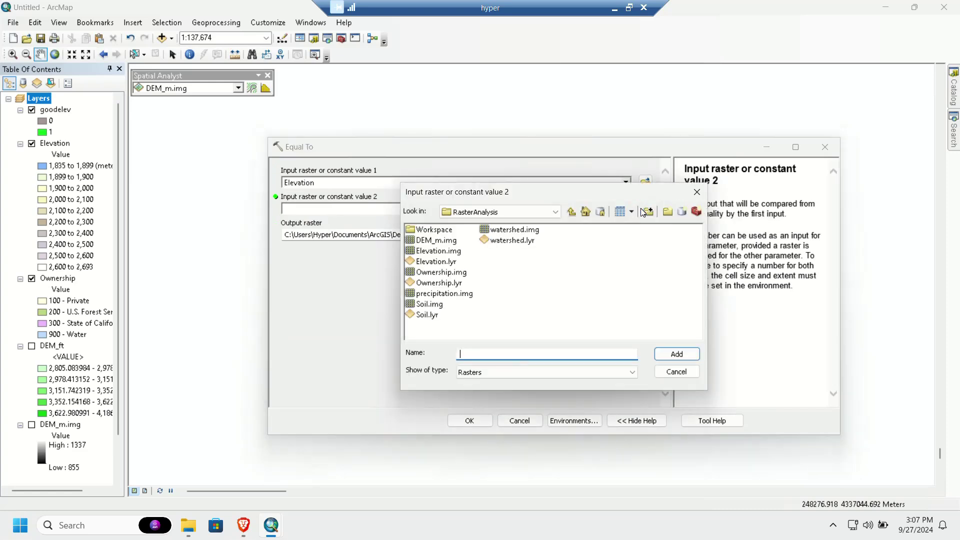
{"action": "left_click", "coordinate": [696, 192]}
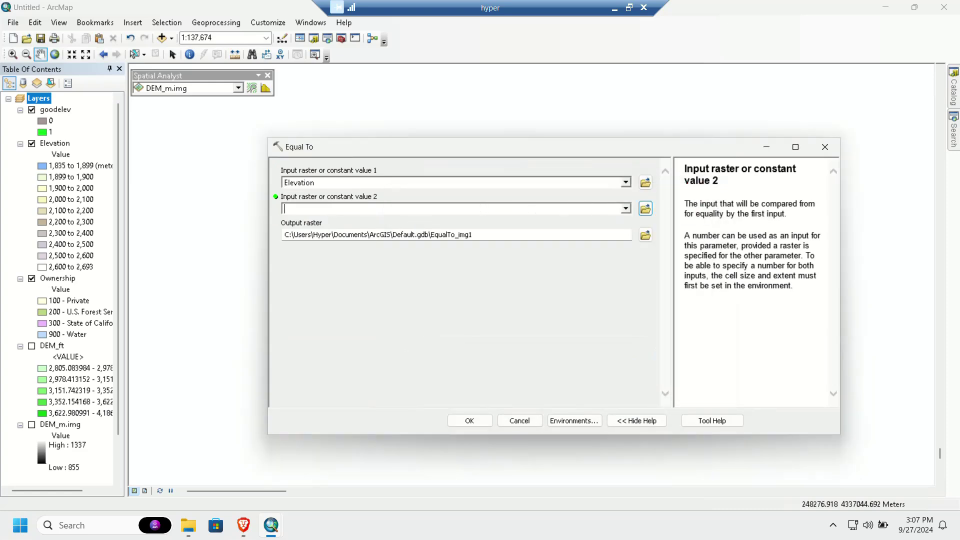
{"action": "left_click", "coordinate": [625, 182]}
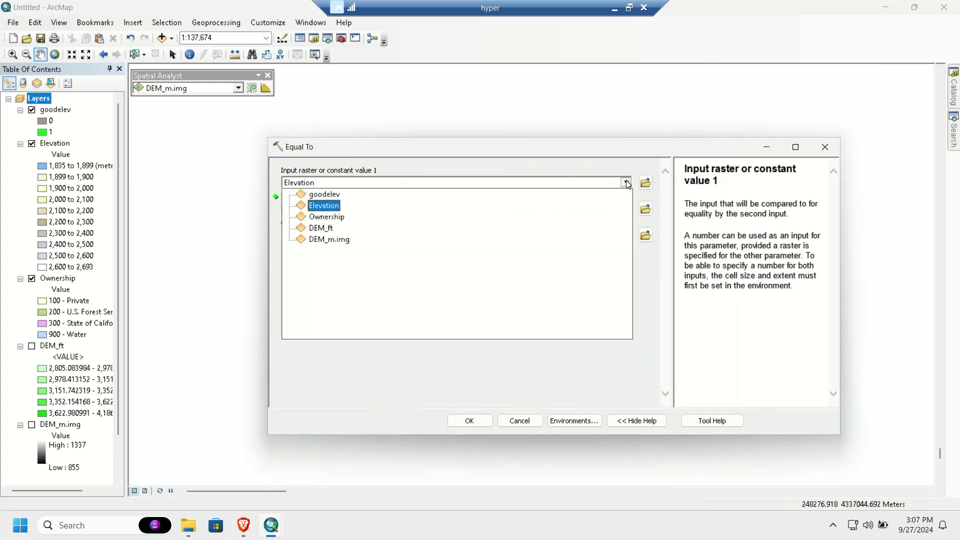
{"action": "left_click", "coordinate": [325, 216]}
{"action": "left_click", "coordinate": [319, 209]}
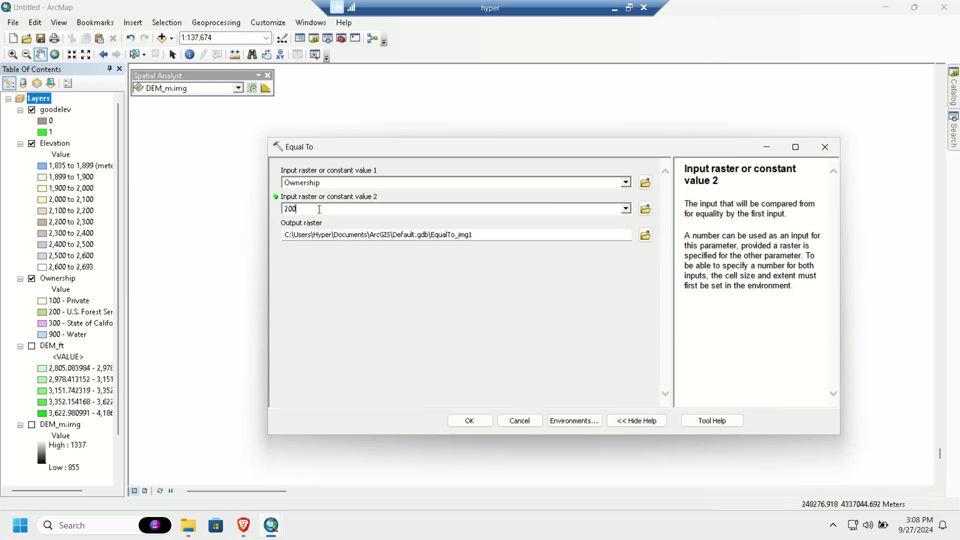
Step: Browse to the Raster Analysis output folder for the output raster, and delete the existing goodelev raster there through File Explorer before returning to ArcMap
{"action": "left_click", "coordinate": [645, 234]}
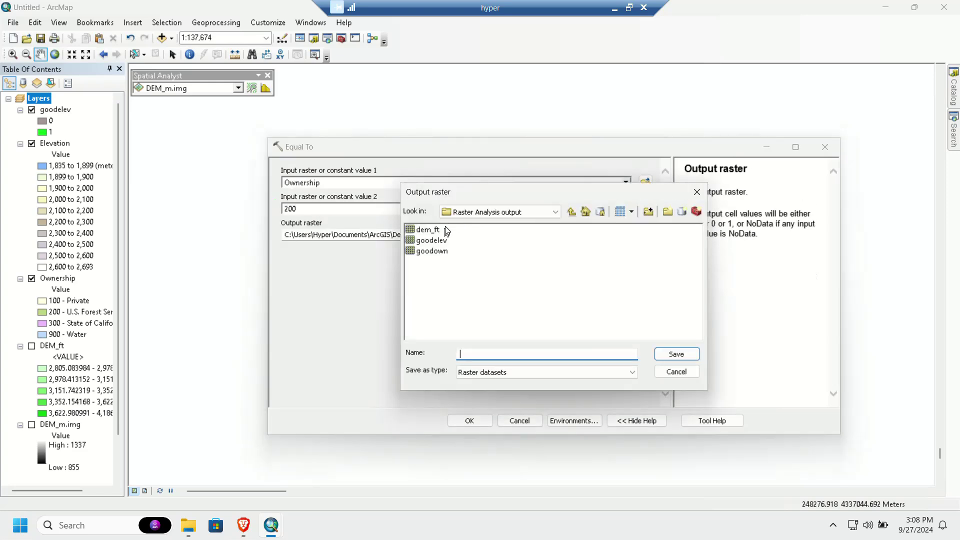
{"action": "left_click", "coordinate": [431, 241]}
{"action": "left_click", "coordinate": [515, 352]}
{"action": "left_click", "coordinate": [431, 241]}
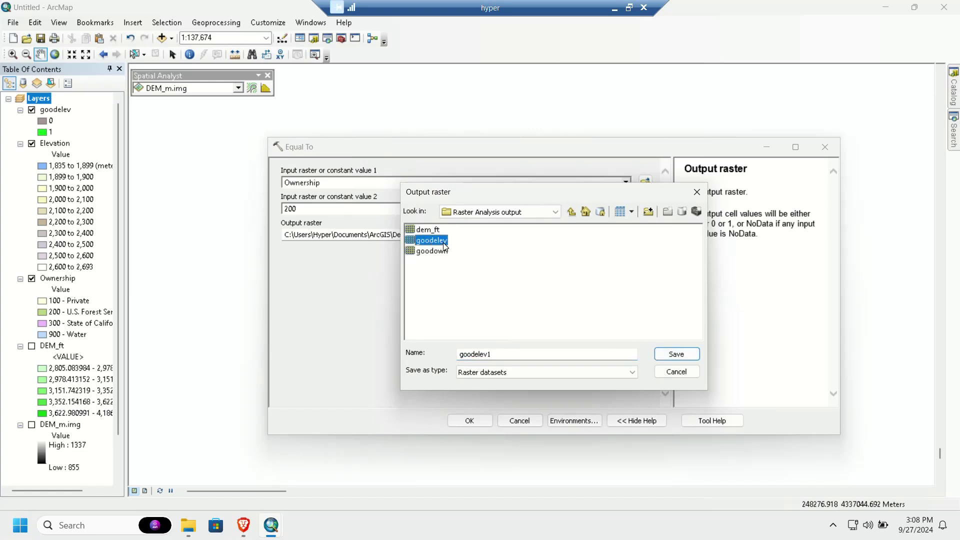
{"action": "left_click", "coordinate": [189, 526]}
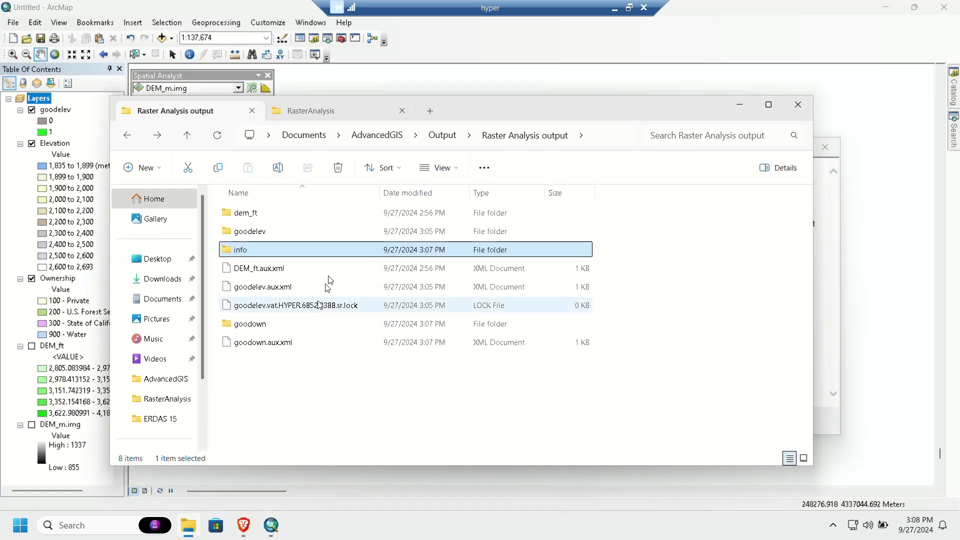
{"action": "left_click", "coordinate": [275, 289]}
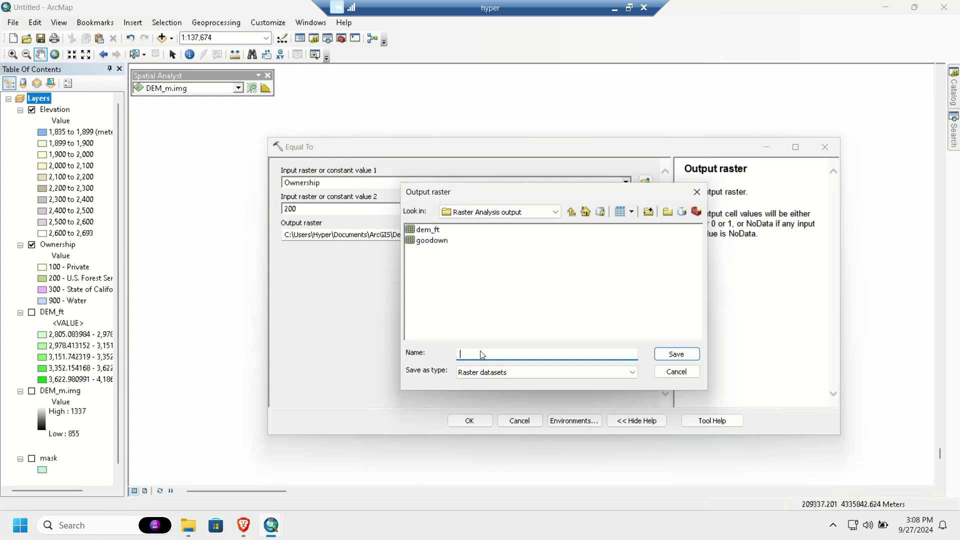
Step: Name the output raster goodelev and set the Equal To tool's processing extent environment to Default
{"action": "type", "text": "goodelev"}
{"action": "left_click", "coordinate": [676, 354]}
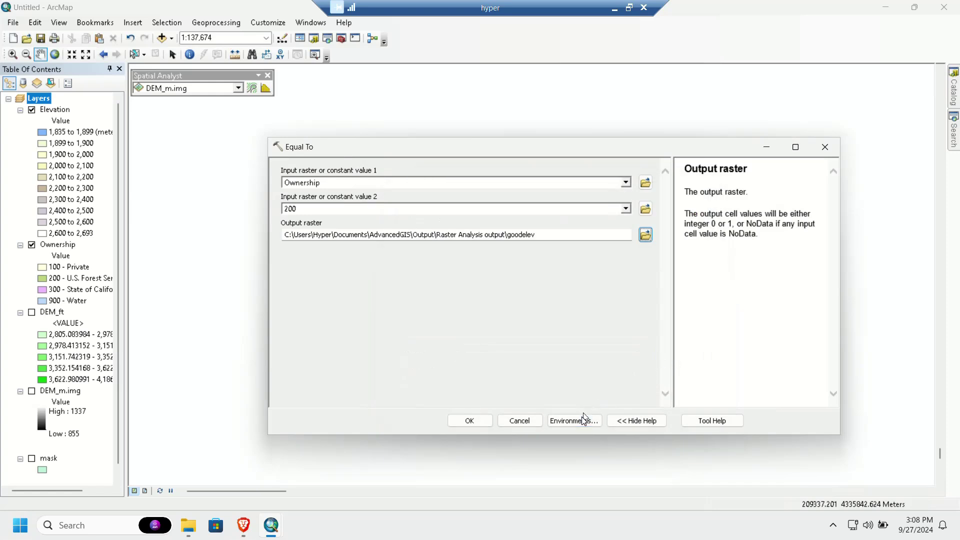
{"action": "left_click", "coordinate": [583, 420]}
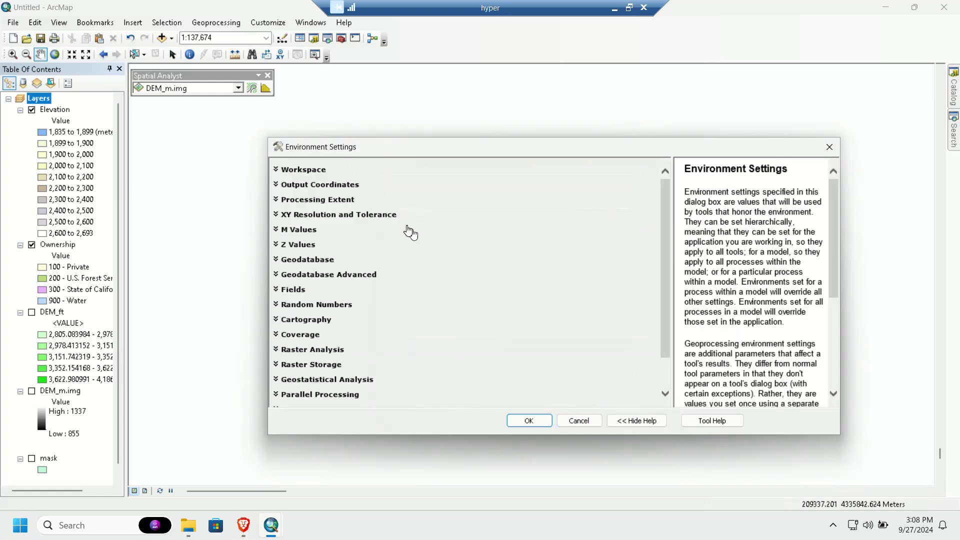
{"action": "left_click", "coordinate": [328, 200]}
{"action": "left_click", "coordinate": [327, 223]}
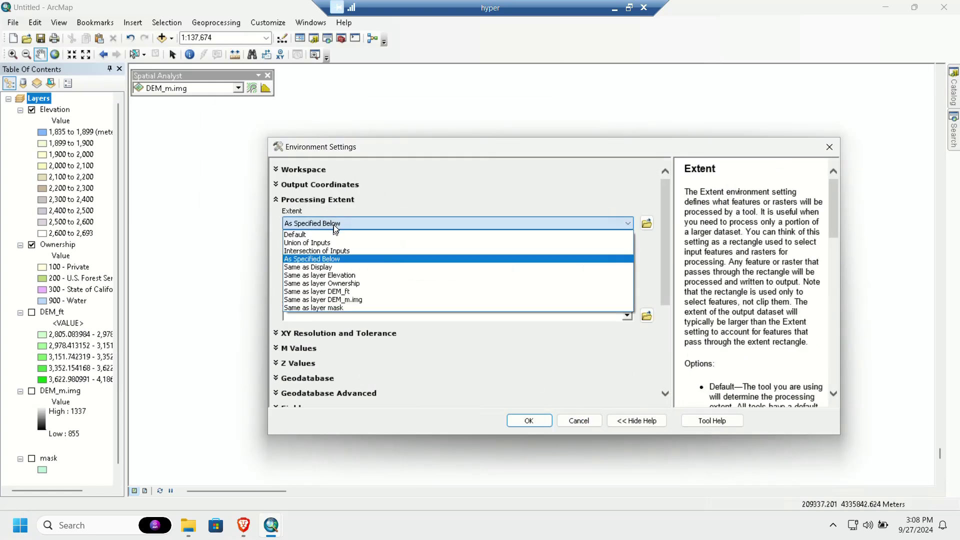
{"action": "left_click", "coordinate": [326, 235]}
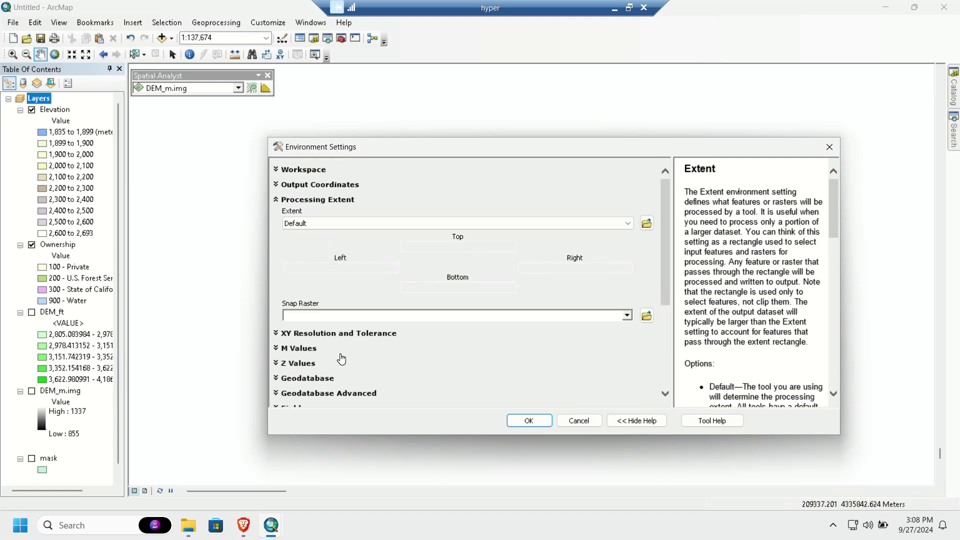
{"action": "left_click", "coordinate": [306, 200]}
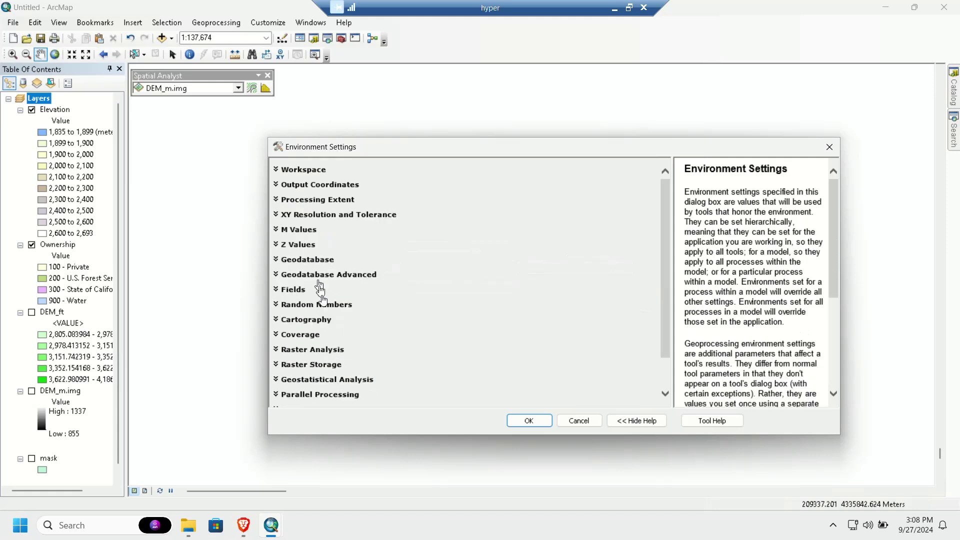
Step: Clear the mask in the Equal To tool's Raster Analysis environment and apply the settings
{"action": "left_click", "coordinate": [324, 350]}
{"action": "scroll", "coordinate": [499, 321], "scroll_direction": "down", "scroll_amount": 1}
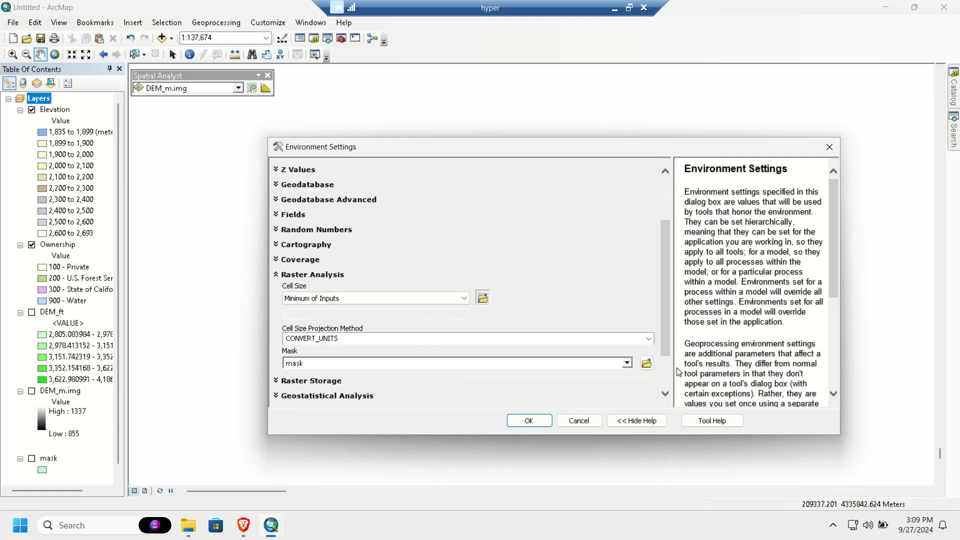
{"action": "left_click", "coordinate": [612, 361]}
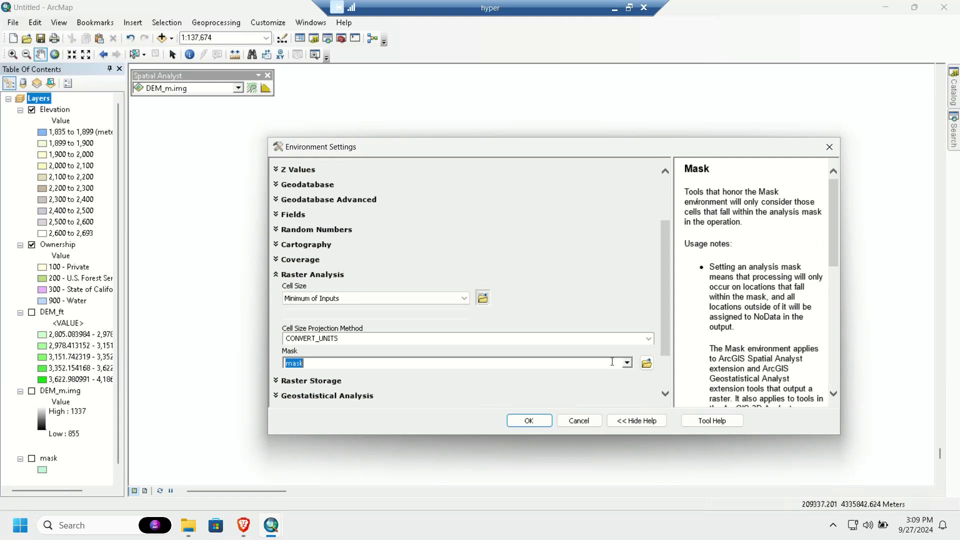
{"action": "key", "text": "BackSpace"}
{"action": "left_click", "coordinate": [519, 420]}
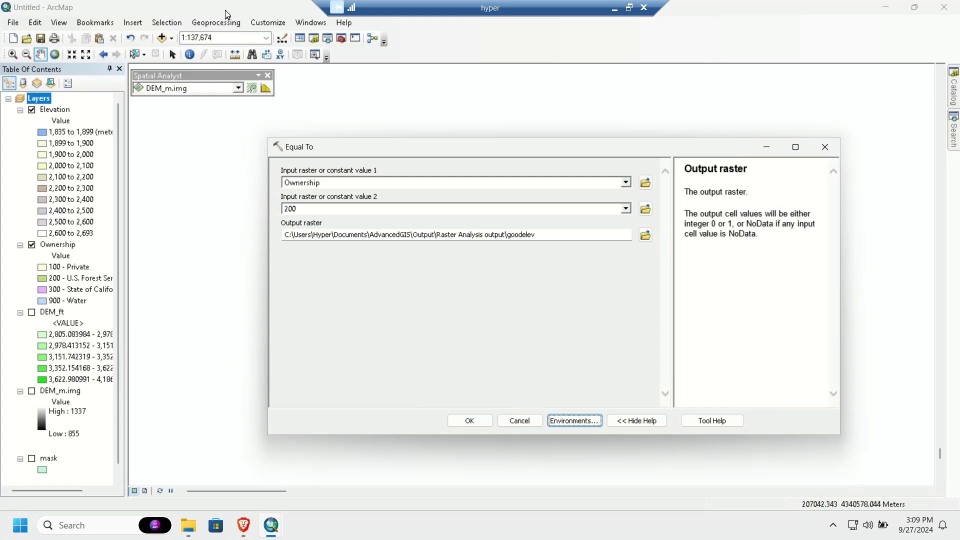
Step: Open the map-wide geoprocessing environment settings and set the processing extent to Default
{"action": "left_click", "coordinate": [216, 23]}
{"action": "left_click", "coordinate": [234, 148]}
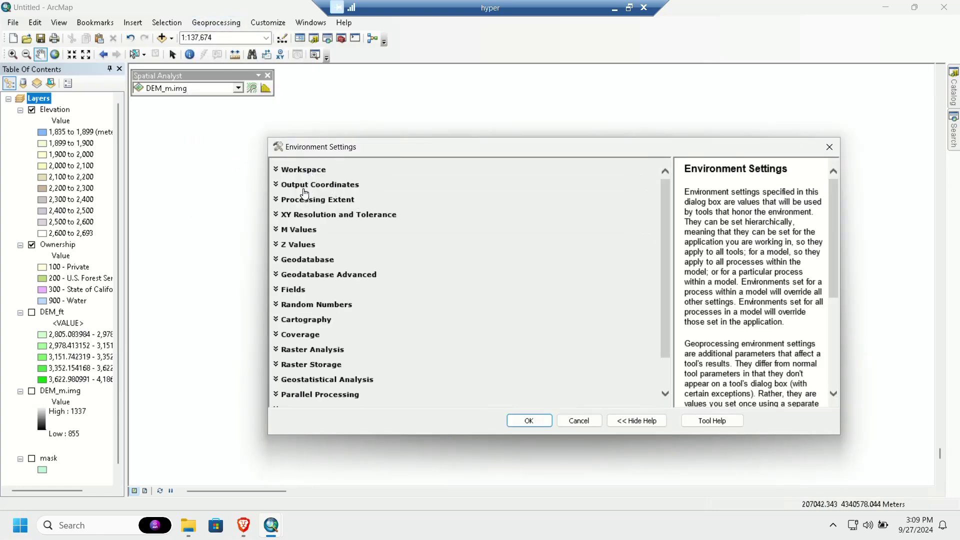
{"action": "left_click", "coordinate": [304, 193]}
{"action": "left_click", "coordinate": [304, 190]}
{"action": "left_click", "coordinate": [311, 199]}
{"action": "left_click", "coordinate": [312, 222]}
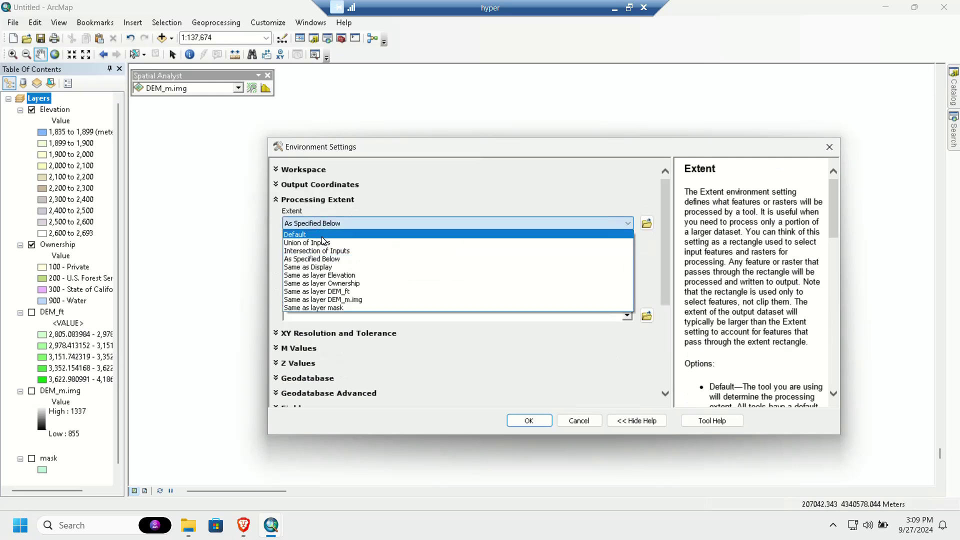
{"action": "left_click", "coordinate": [323, 236]}
Step: Clear the Raster Analysis mask in the map-wide environment, keep the cell size at Minimum of Inputs, and apply the settings
{"action": "scroll", "coordinate": [321, 370], "scroll_direction": "down", "scroll_amount": 5}
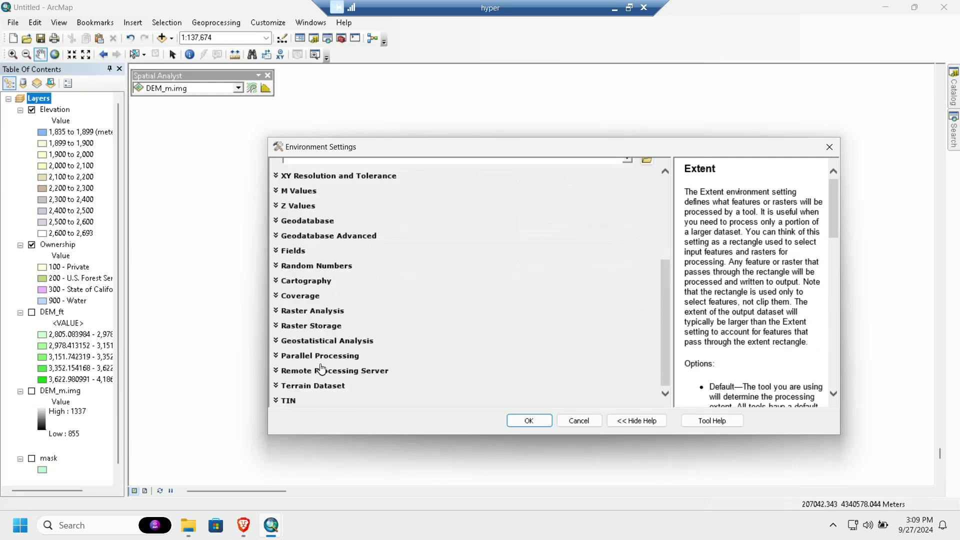
{"action": "left_click", "coordinate": [306, 312]}
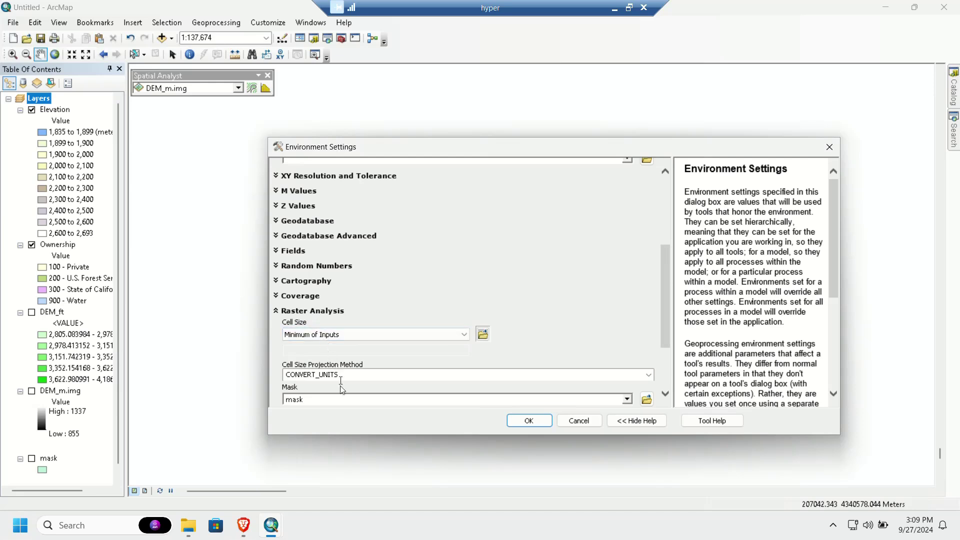
{"action": "left_click", "coordinate": [397, 402]}
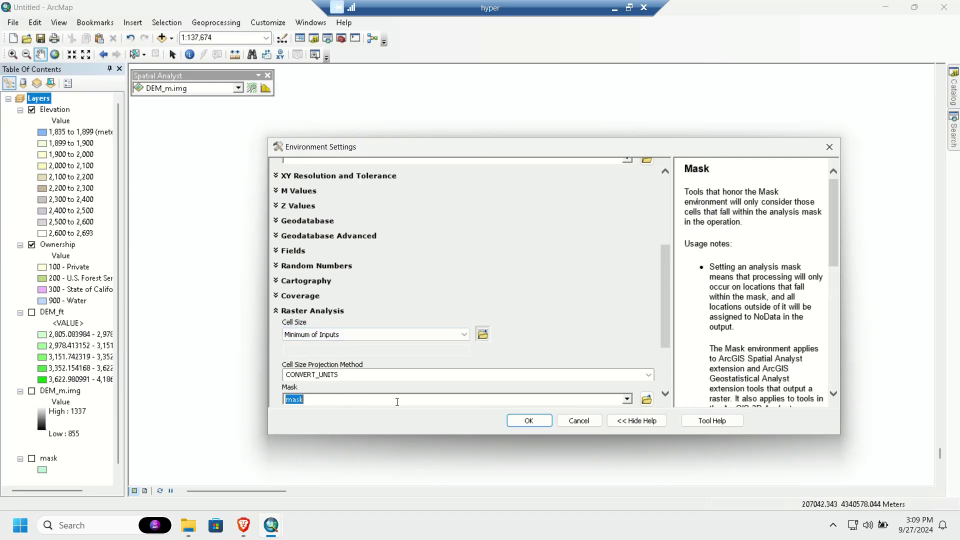
{"action": "key", "text": "BackSpace"}
{"action": "left_click", "coordinate": [442, 335]}
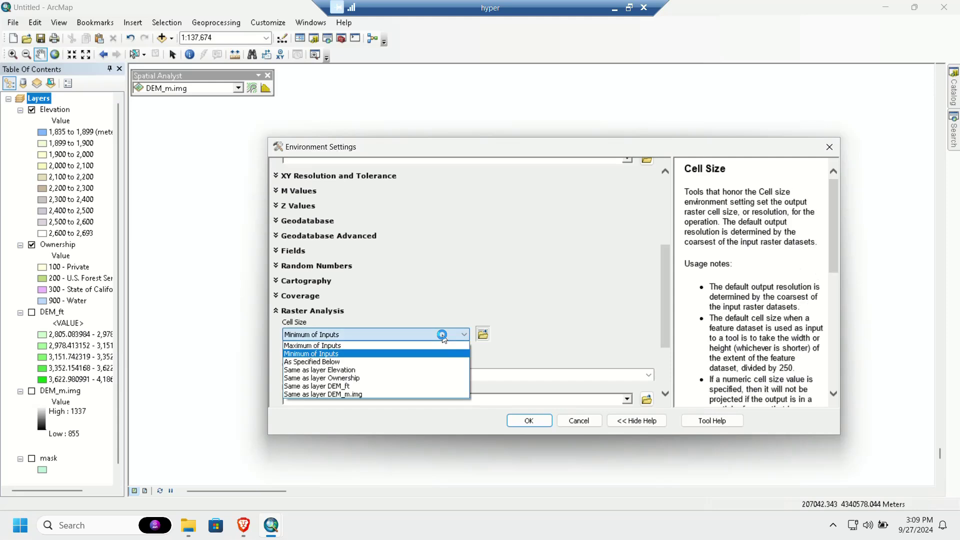
{"action": "left_click", "coordinate": [453, 335]}
{"action": "left_click", "coordinate": [531, 420]}
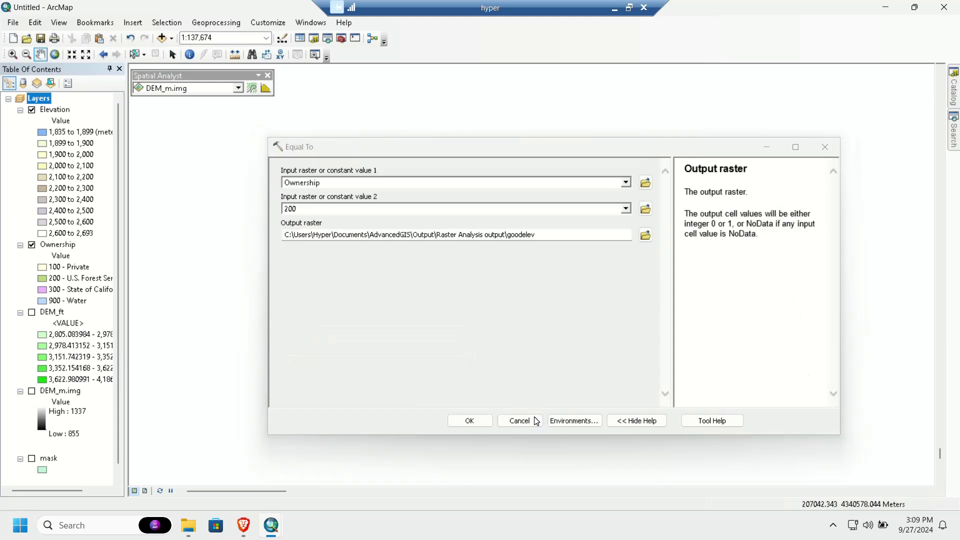
Step: Try to run Equal To, read its execution messages, and close the report
{"action": "left_click", "coordinate": [470, 420]}
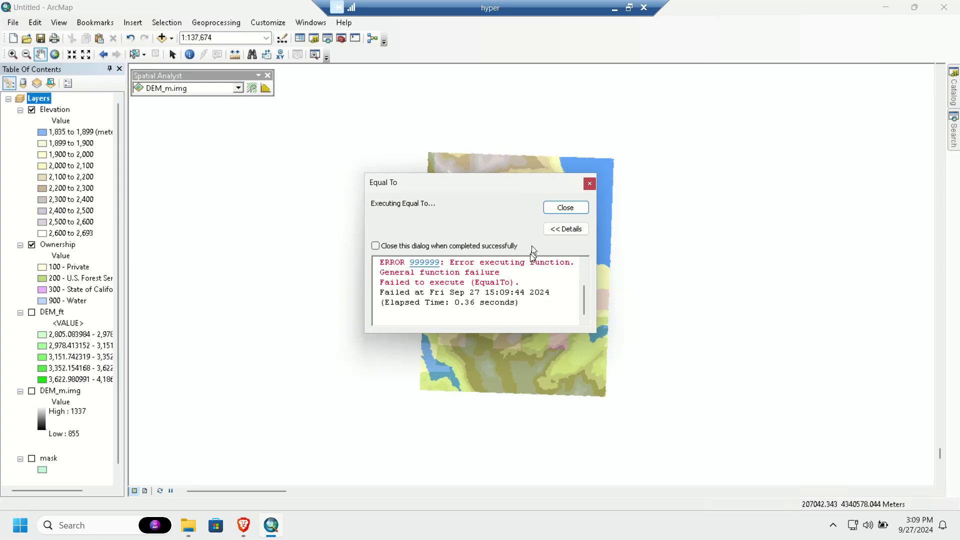
{"action": "left_click_drag", "start_coordinate": [406, 281], "coordinate": [487, 289]}
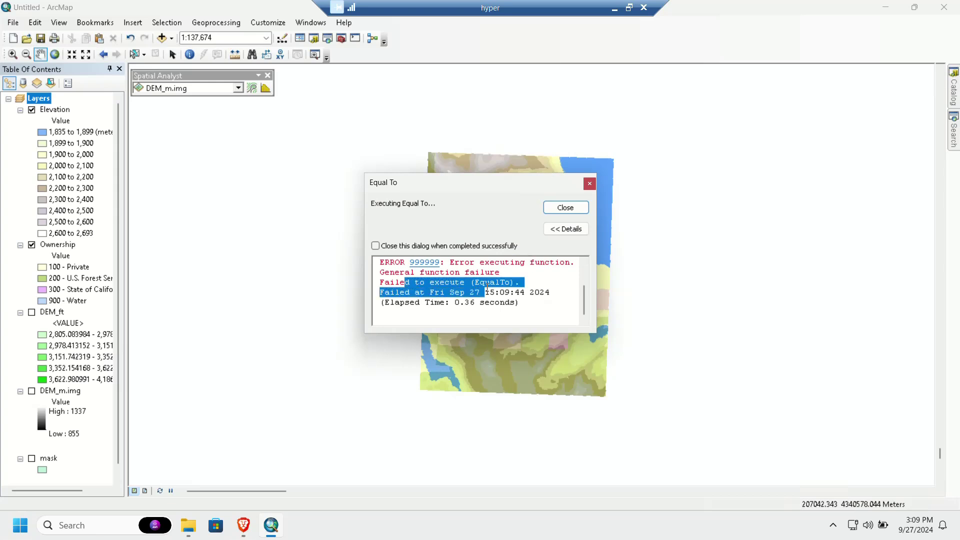
{"action": "scroll", "coordinate": [487, 290], "scroll_direction": "up", "scroll_amount": 1}
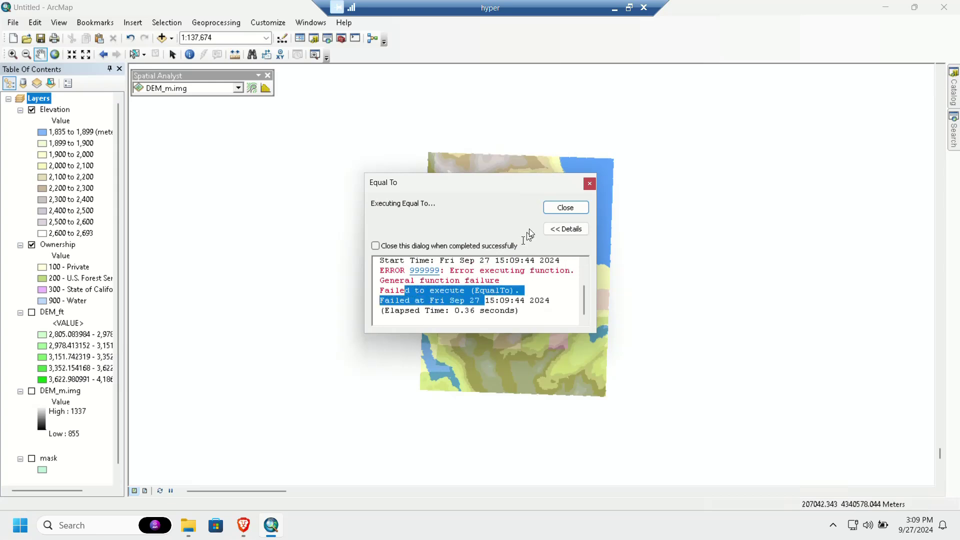
{"action": "left_click", "coordinate": [563, 209]}
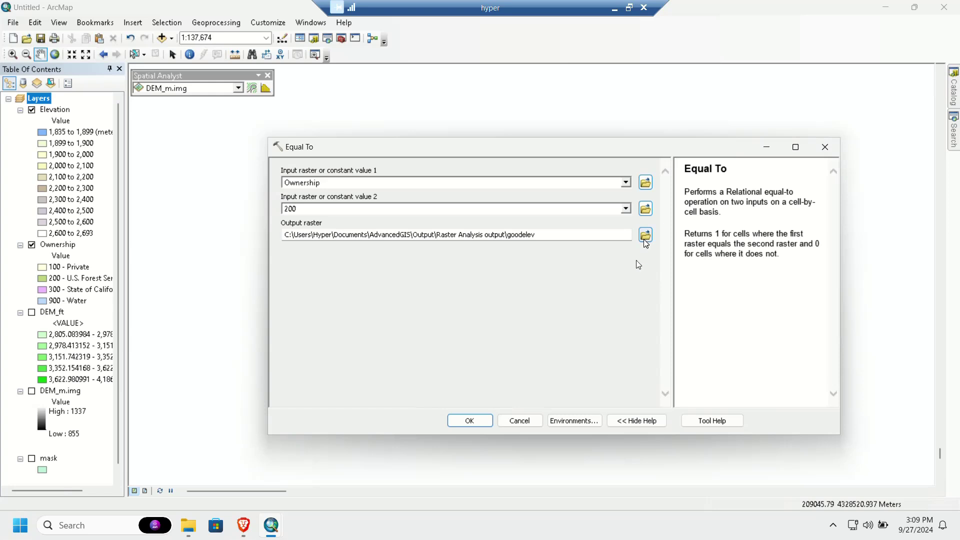
Step: Check the processing extent, cell size and mask in the Equal To tool's environment settings
{"action": "left_click", "coordinate": [580, 420]}
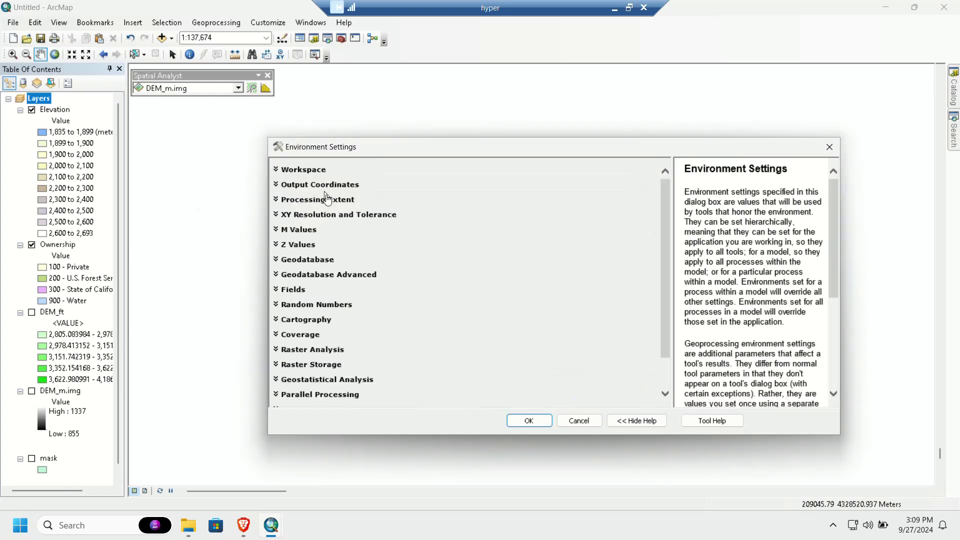
{"action": "left_click", "coordinate": [328, 200]}
{"action": "left_click", "coordinate": [322, 200]}
{"action": "left_click", "coordinate": [312, 350]}
{"action": "scroll", "coordinate": [329, 345], "scroll_direction": "down", "scroll_amount": 3}
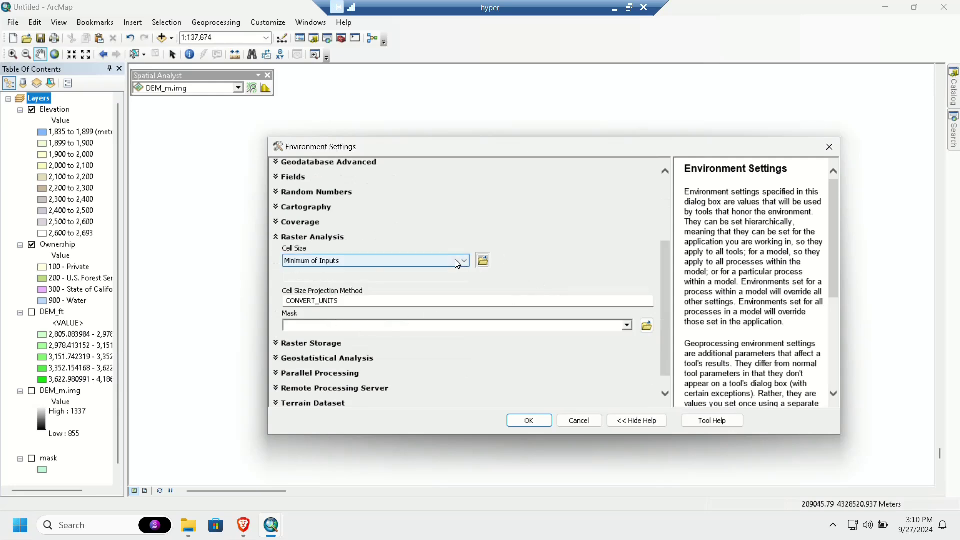
{"action": "scroll", "coordinate": [358, 208], "scroll_direction": "up", "scroll_amount": 2}
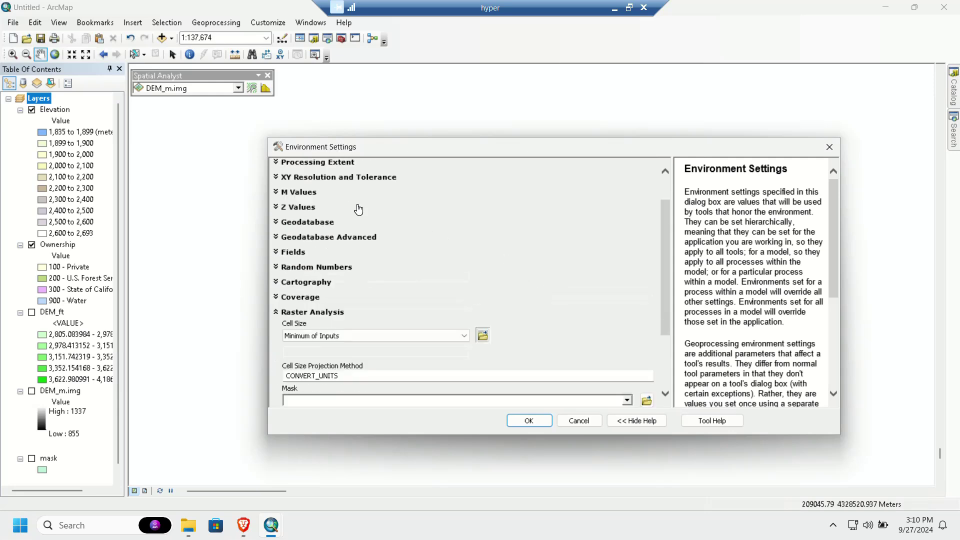
{"action": "scroll", "coordinate": [376, 238], "scroll_direction": "up", "scroll_amount": 1}
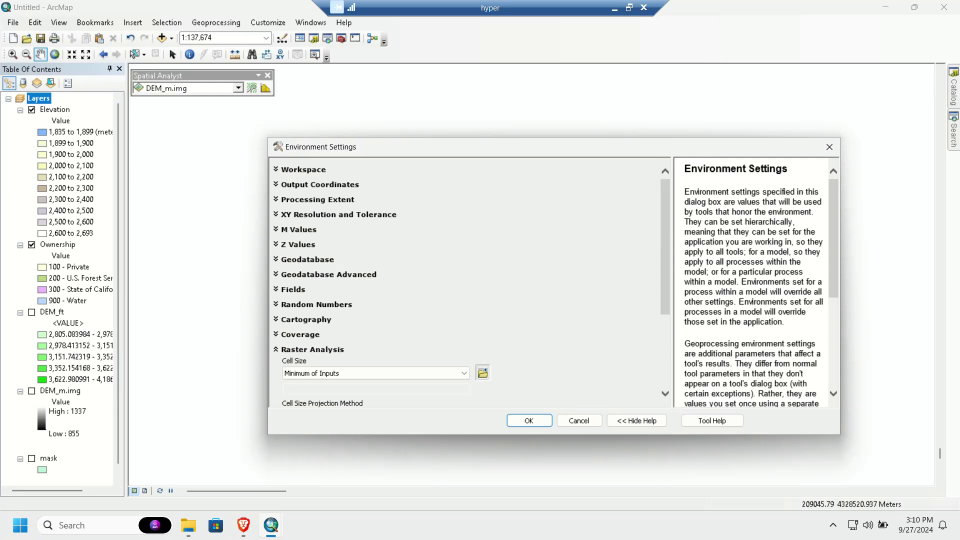
{"action": "key", "text": "Return"}
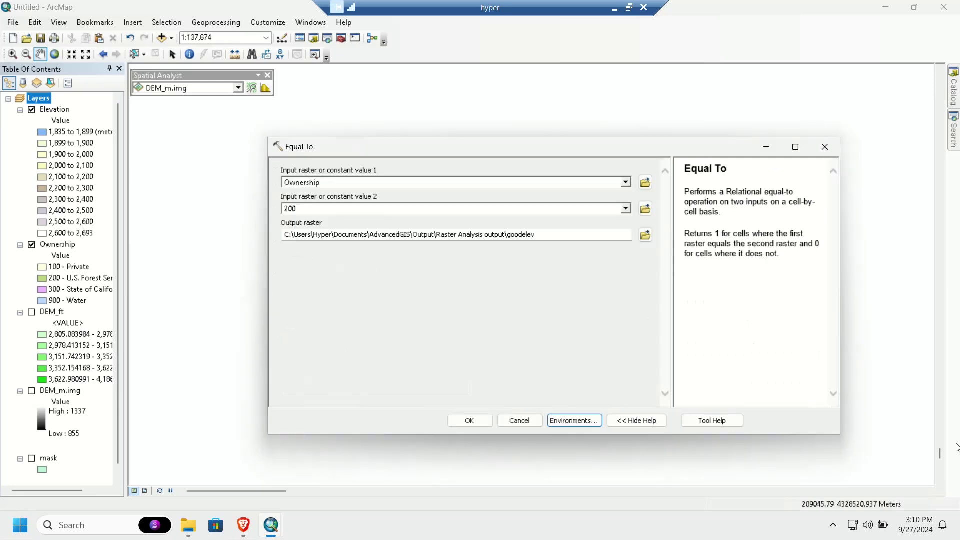
Step: Run Equal To with Ownership and 200 to write the goodelev raster, and close the execution report
{"action": "left_click", "coordinate": [470, 421]}
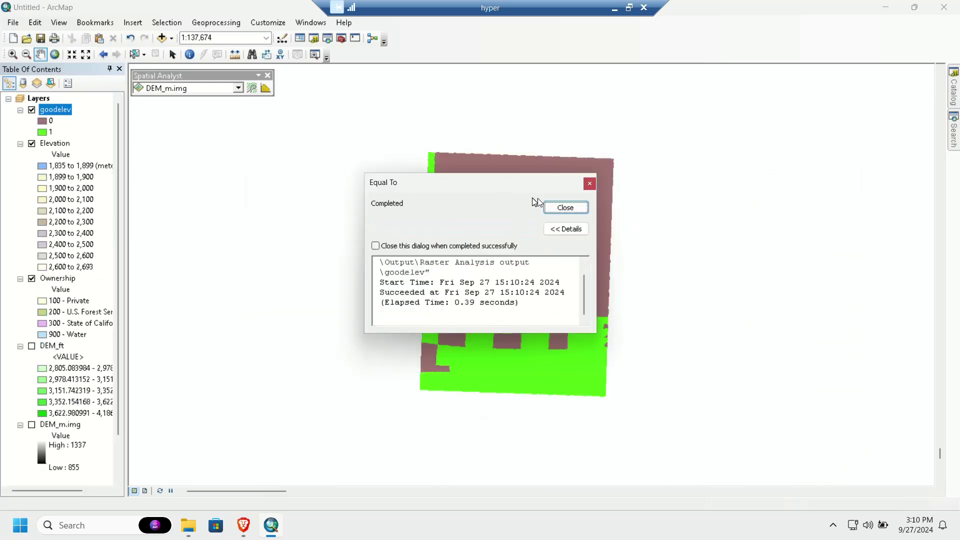
{"action": "left_click", "coordinate": [576, 209]}
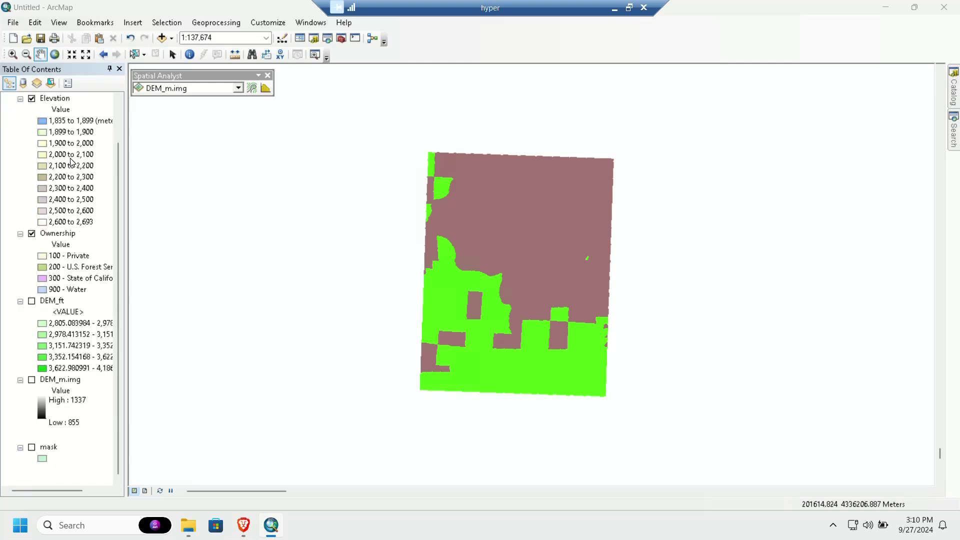
{"action": "key", "text": "alt+Tab"}
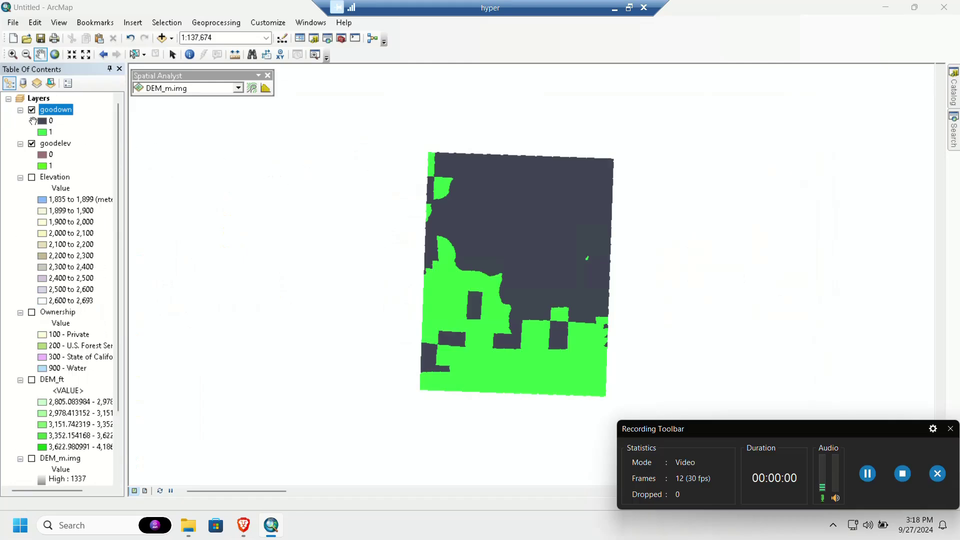
Step: Open the Boolean And tool from the Math Logical toolset of Spatial Analyst Tools
{"action": "left_click", "coordinate": [67, 148]}
{"action": "left_click", "coordinate": [55, 110]}
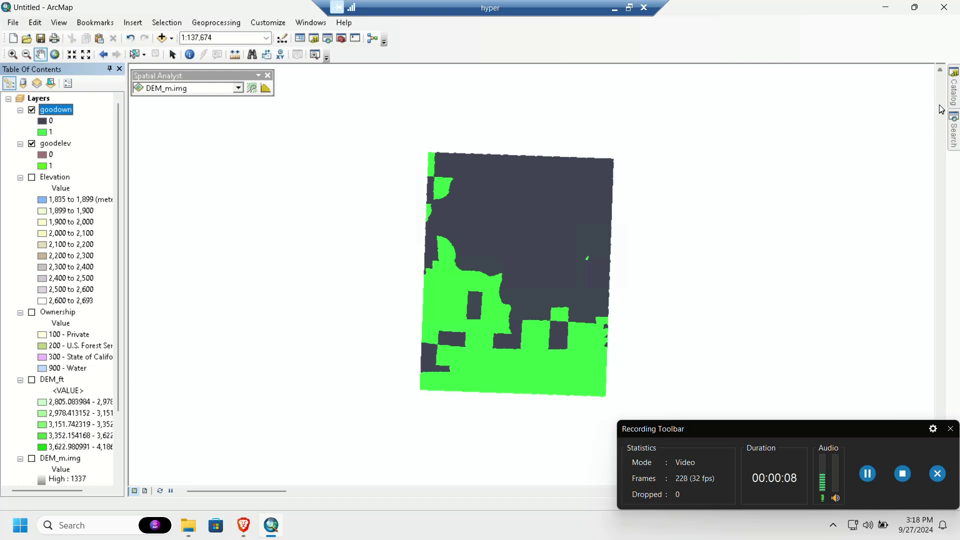
{"action": "mouse_move", "coordinate": [954, 92]}
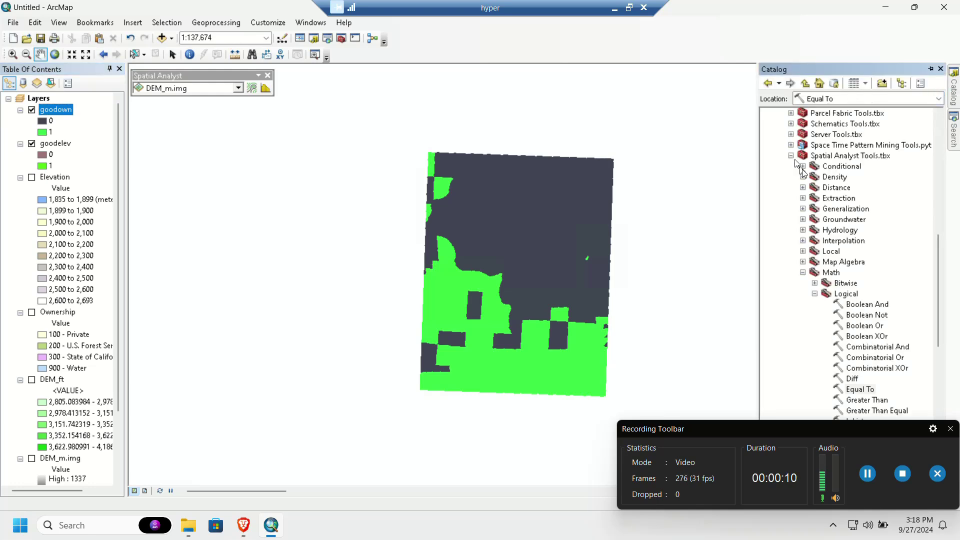
{"action": "scroll", "coordinate": [892, 258], "scroll_direction": "down", "scroll_amount": 1}
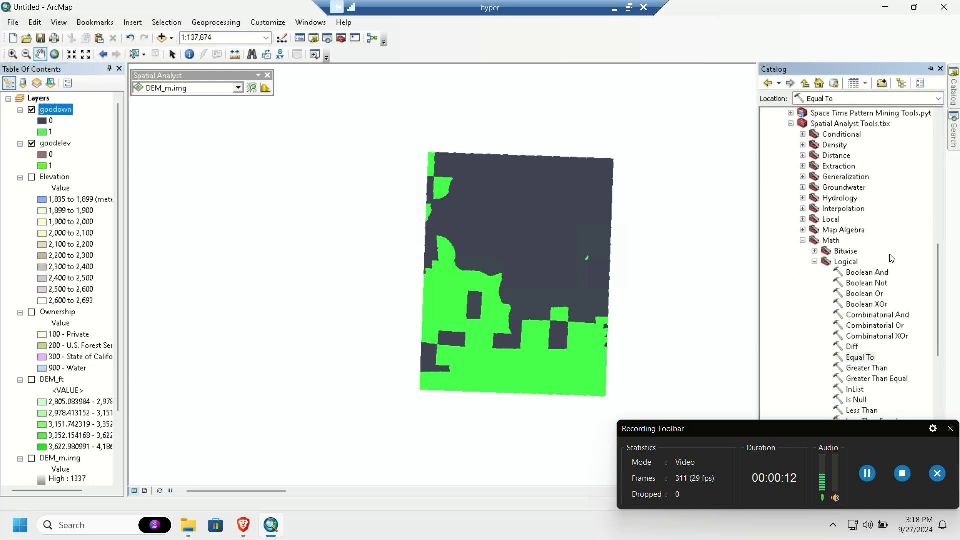
{"action": "scroll", "coordinate": [892, 259], "scroll_direction": "down", "scroll_amount": 1}
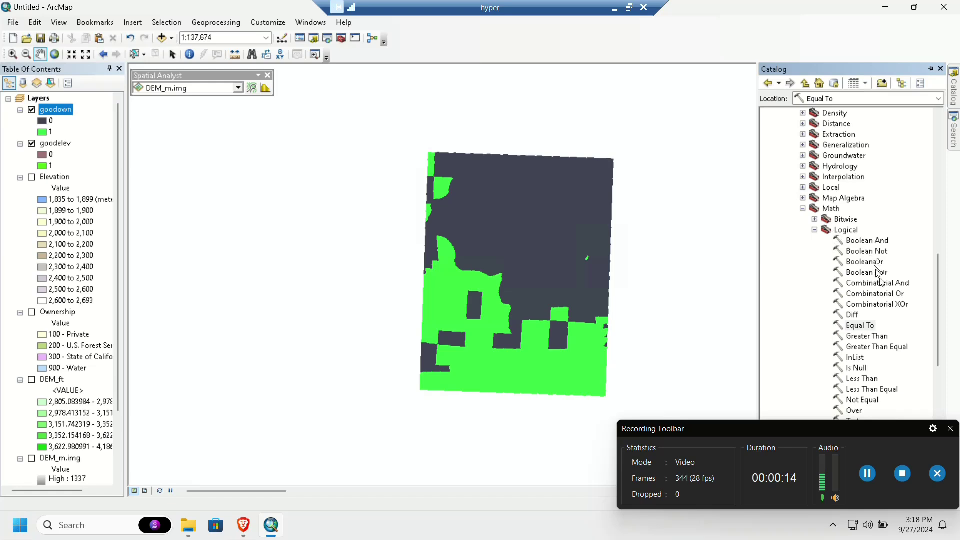
{"action": "scroll", "coordinate": [883, 264], "scroll_direction": "down", "scroll_amount": 3}
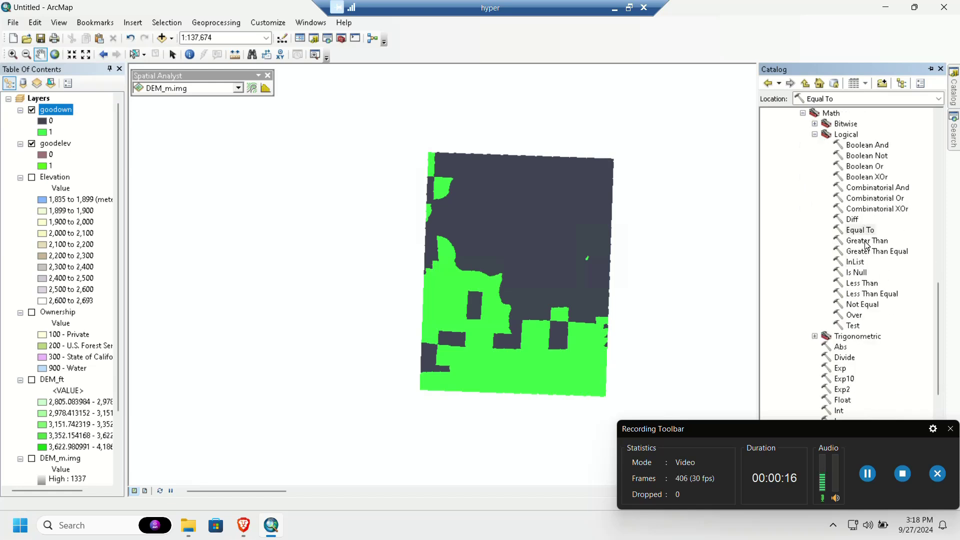
{"action": "left_click", "coordinate": [874, 146]}
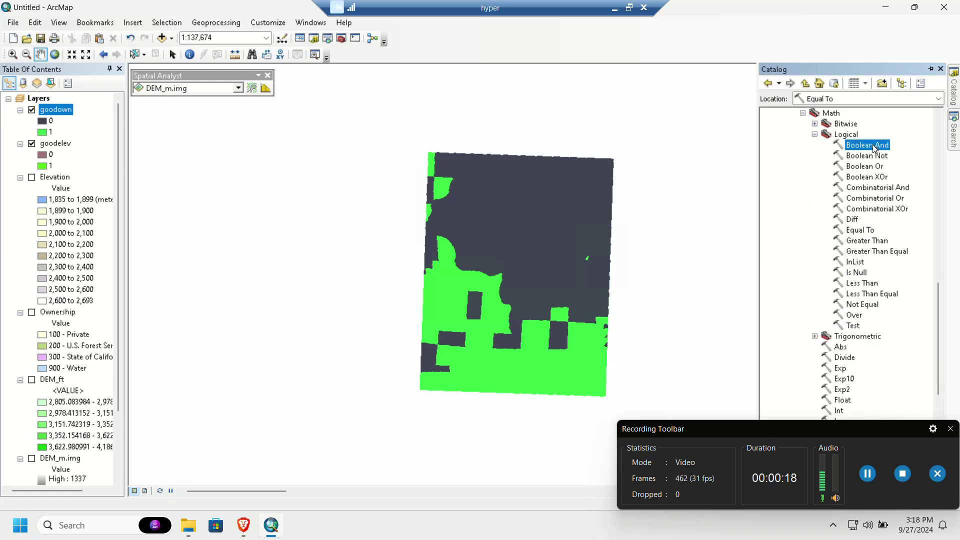
{"action": "double_click", "coordinate": [874, 146]}
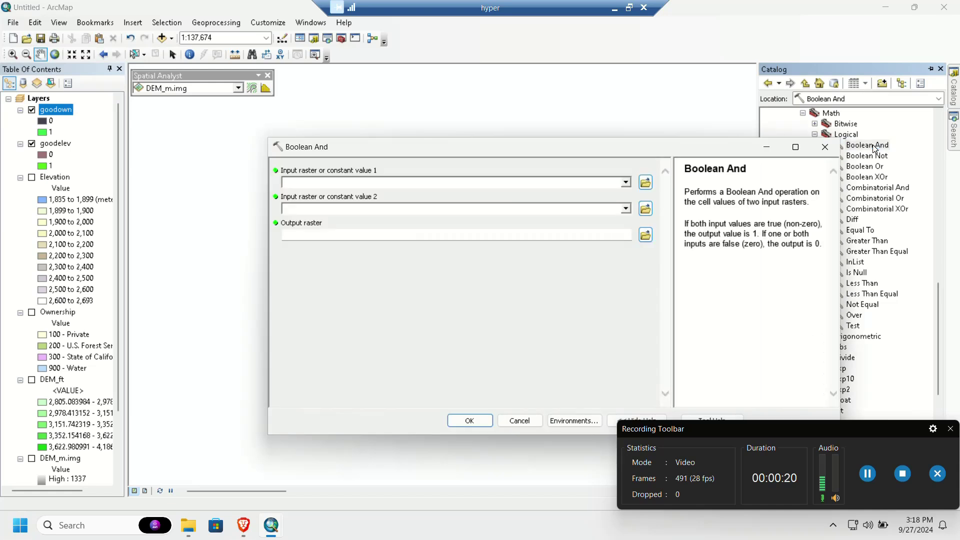
Step: Set goodown as the first and goodelev as the second input raster for Boolean And
{"action": "left_click", "coordinate": [626, 182]}
{"action": "left_click", "coordinate": [326, 195]}
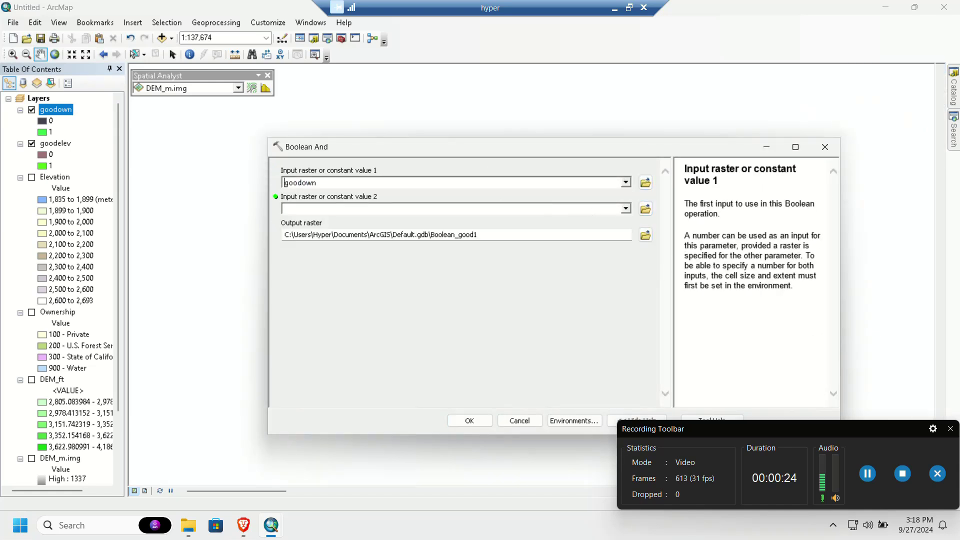
{"action": "left_click", "coordinate": [626, 208]}
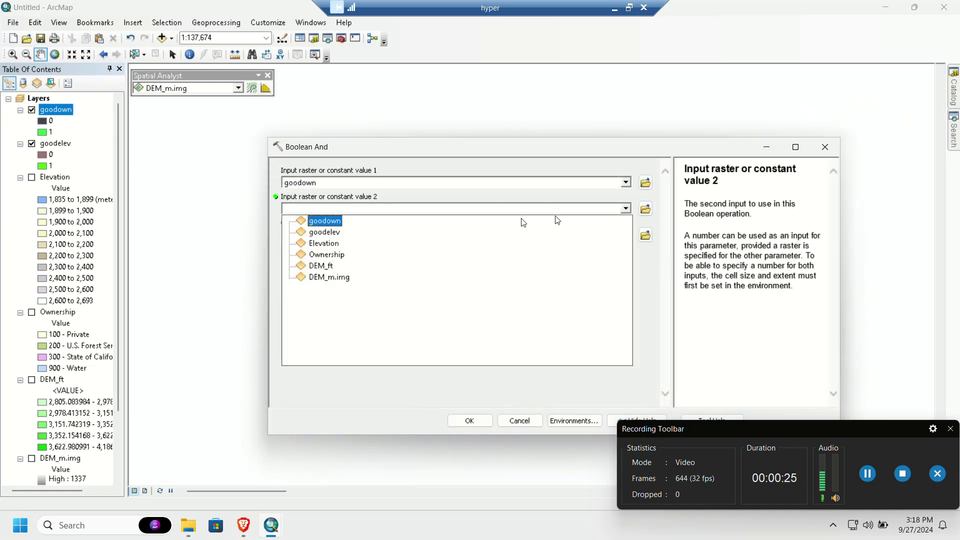
{"action": "left_click", "coordinate": [340, 230]}
Step: Name the output raster goodfarm in the Raster Analysis output folder, run Boolean And, and close the execution report
{"action": "left_click", "coordinate": [642, 239]}
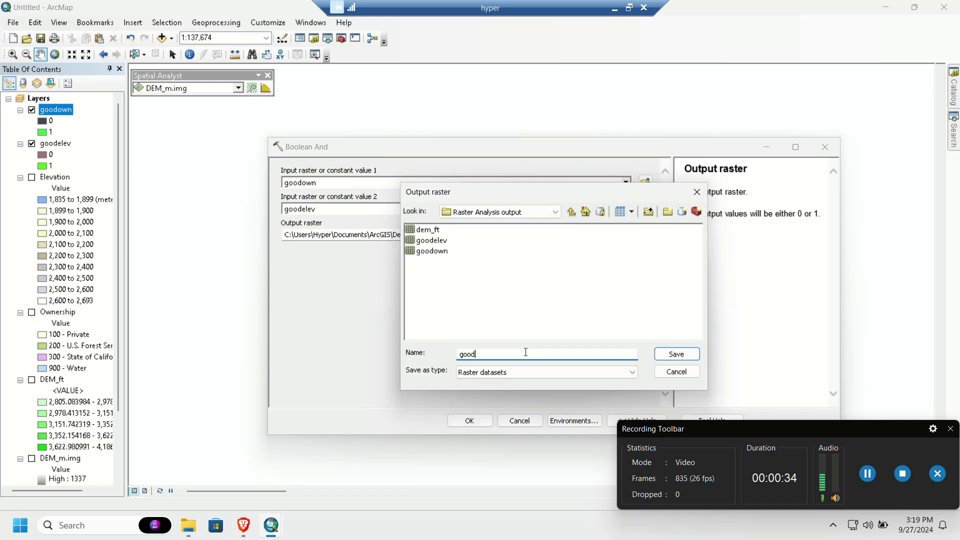
{"action": "type", "text": "goodfarm"}
{"action": "key", "text": "Return"}
{"action": "left_click", "coordinate": [454, 420]}
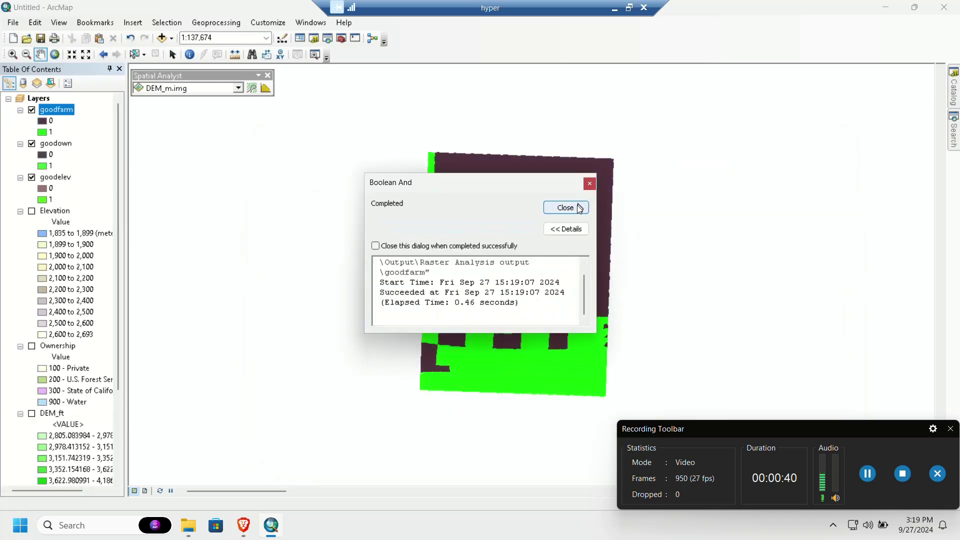
{"action": "left_click", "coordinate": [580, 208]}
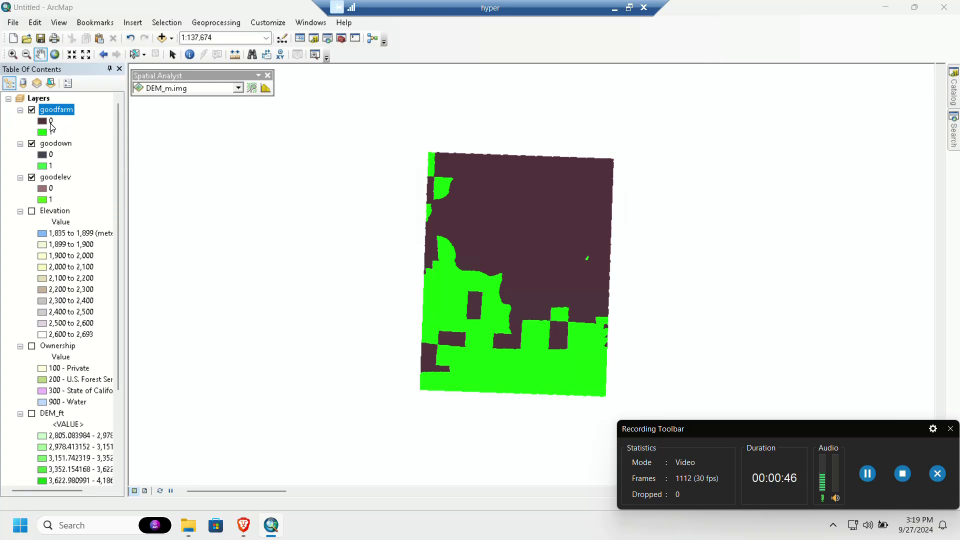
Step: Turn off the goodown and goodelev layers and bring up the tool search
{"action": "left_click", "coordinate": [32, 144]}
{"action": "left_click", "coordinate": [32, 178]}
{"action": "left_click", "coordinate": [953, 135]}
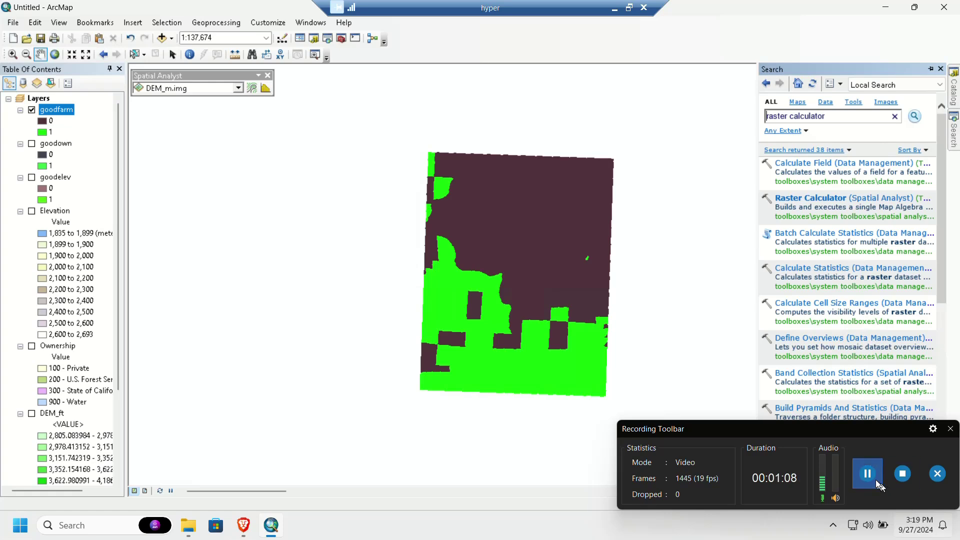
{"action": "left_click", "coordinate": [873, 478]}
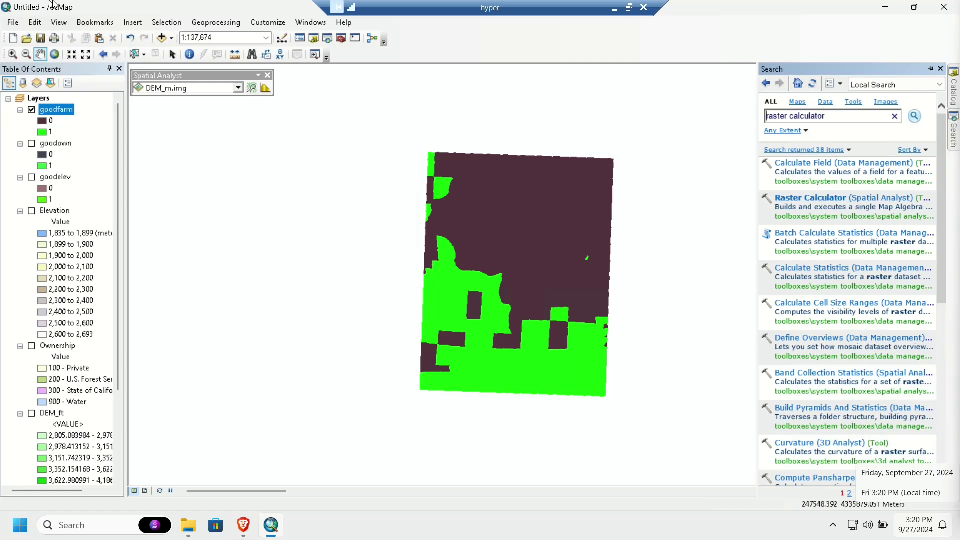
Step: Add the Soil.lyr layer file from the RasterAnalysis folder to the map
{"action": "left_click", "coordinate": [161, 38]}
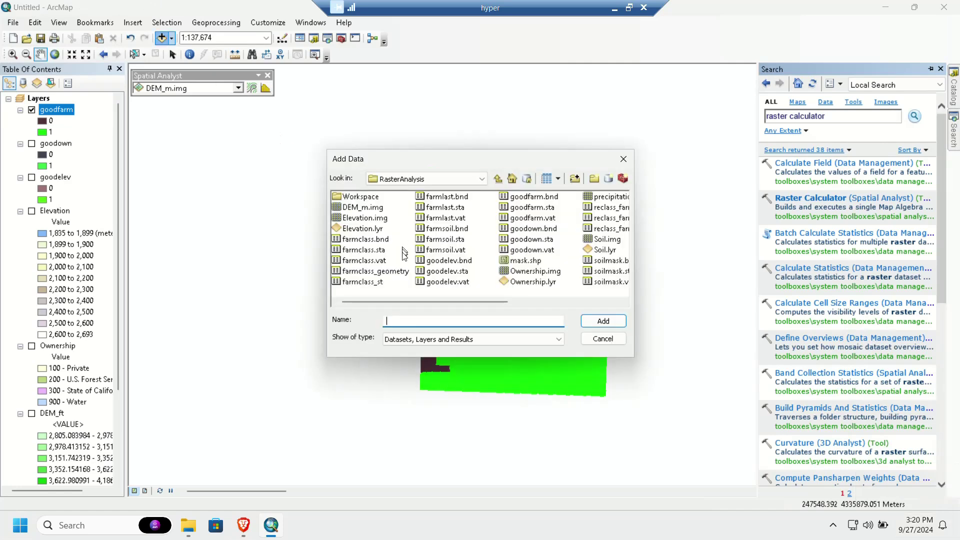
{"action": "left_click", "coordinate": [602, 249]}
{"action": "left_click", "coordinate": [603, 321]}
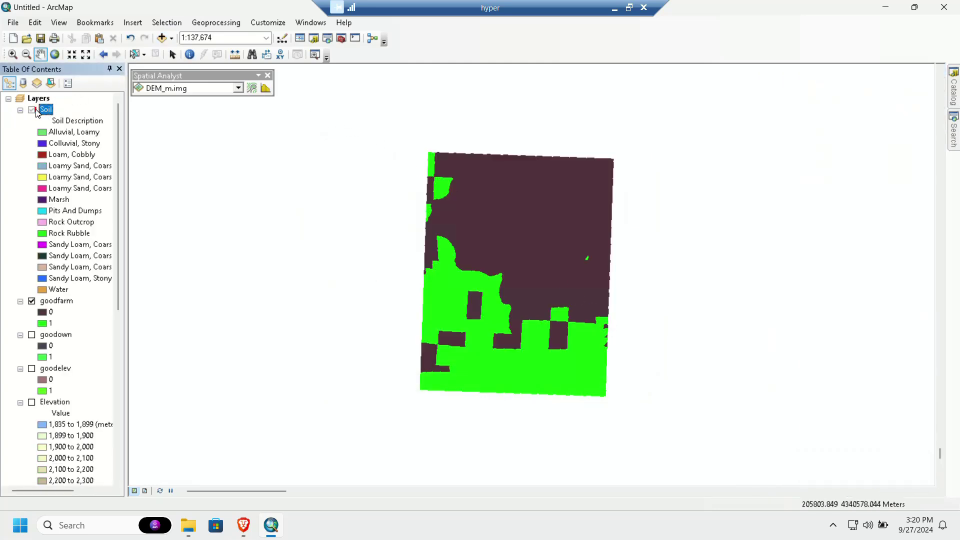
Step: Repair the Soil layer by setting its data source to Soil.img in the RasterAnalysis folder
{"action": "double_click", "coordinate": [43, 113]}
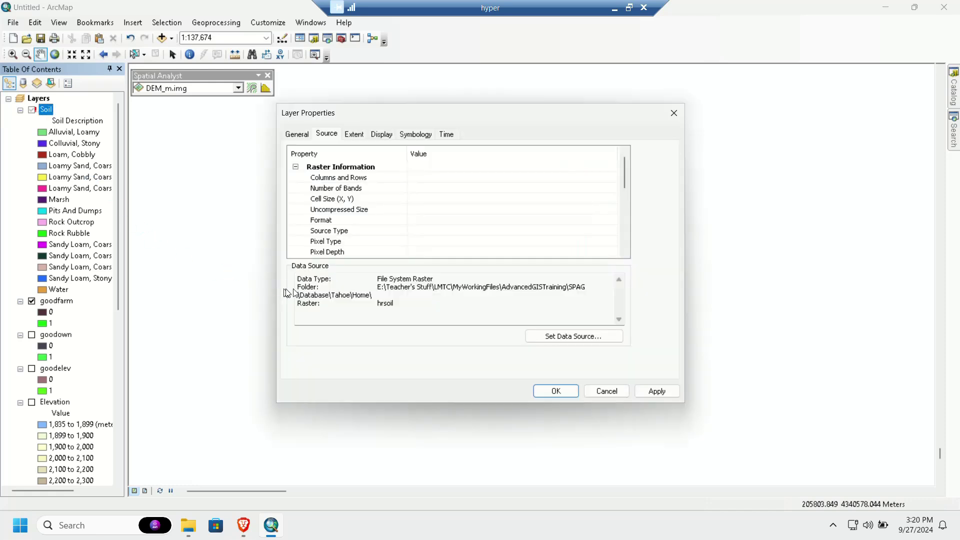
{"action": "left_click", "coordinate": [588, 339]}
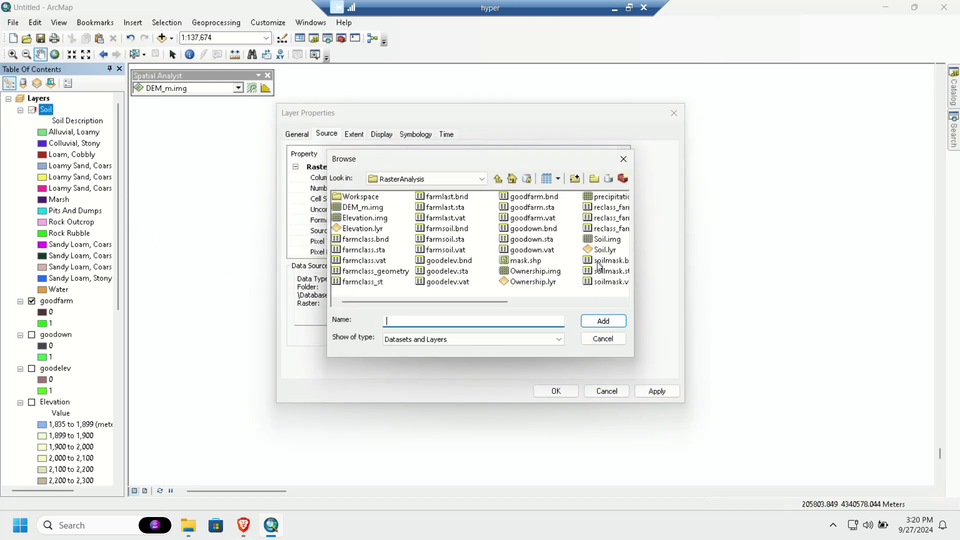
{"action": "left_click", "coordinate": [605, 239]}
{"action": "left_click", "coordinate": [603, 320]}
{"action": "left_click", "coordinate": [556, 390]}
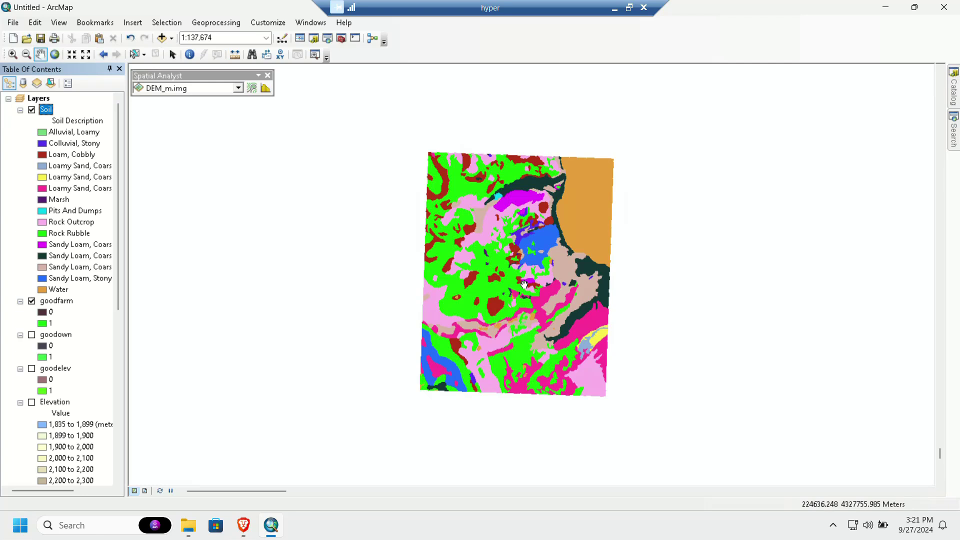
Step: Start the Combinatorial And tool with Soil as the first input raster and goodfarm as the second
{"action": "left_click", "coordinate": [954, 96]}
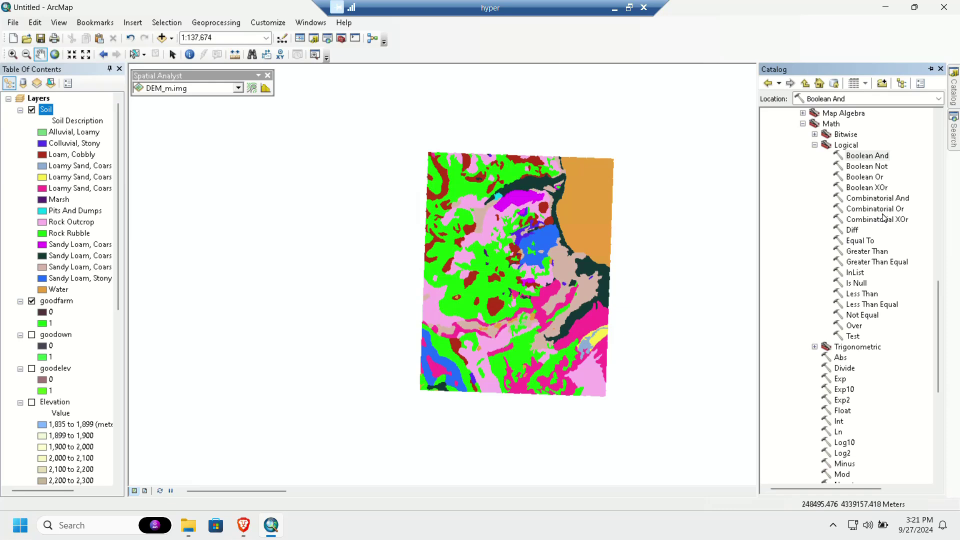
{"action": "double_click", "coordinate": [888, 197]}
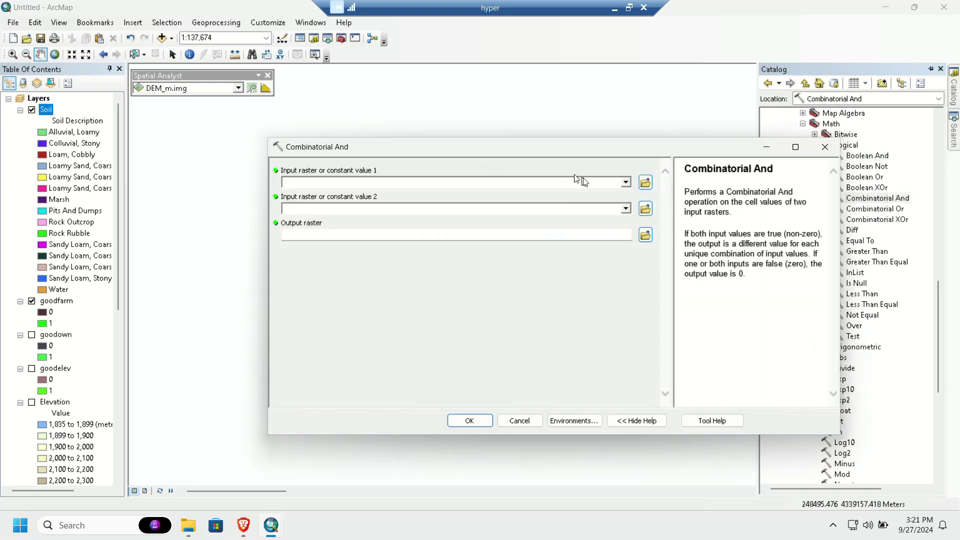
{"action": "left_click", "coordinate": [626, 182]}
{"action": "left_click", "coordinate": [316, 195]}
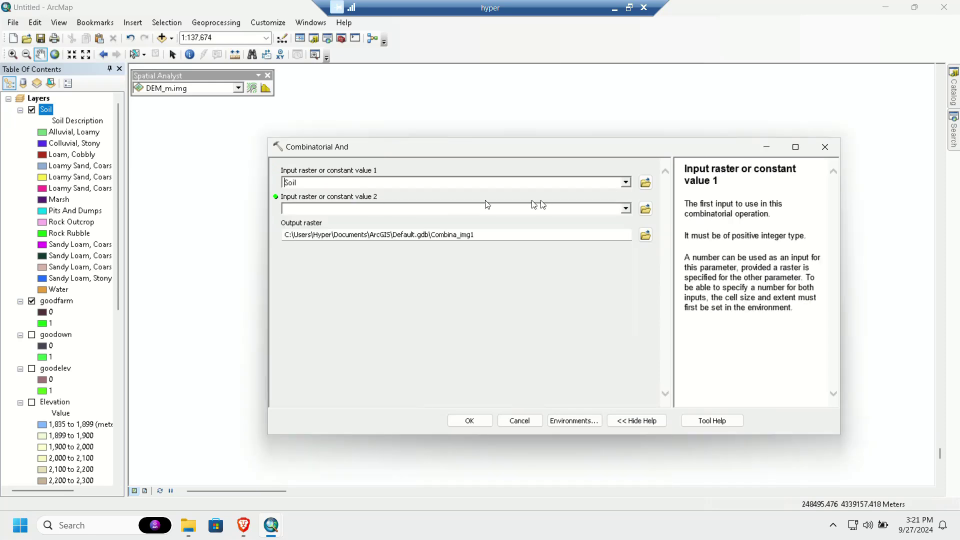
{"action": "left_click", "coordinate": [626, 208]}
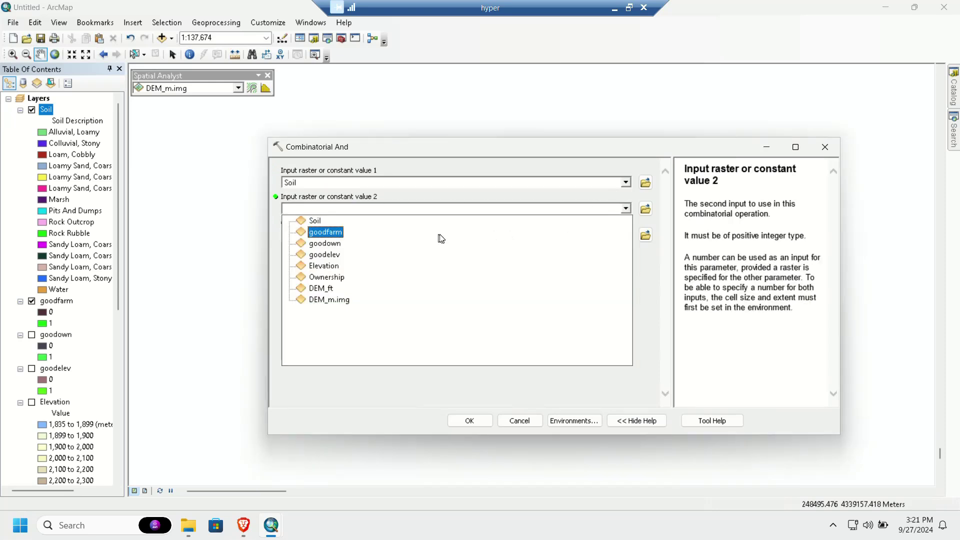
{"action": "left_click", "coordinate": [326, 232]}
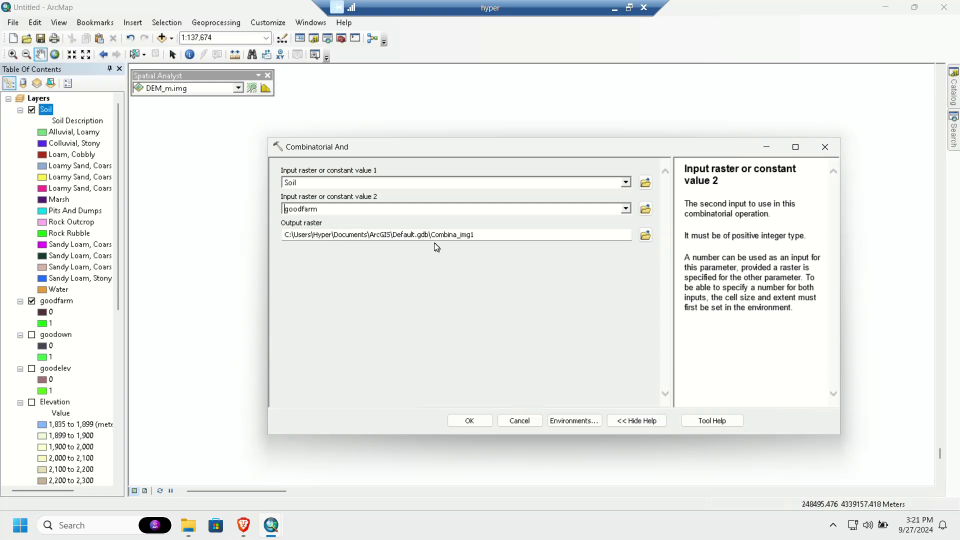
Step: Save the output raster as farmsoil in the Raster Analysis output folder and run the Combinatorial And tool
{"action": "left_click", "coordinate": [644, 235]}
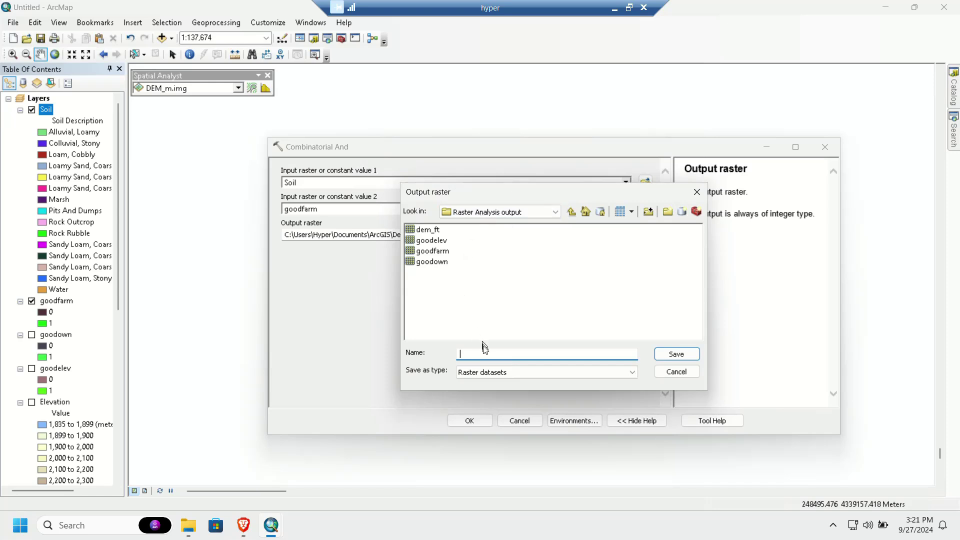
{"action": "type", "text": "farm"}
{"action": "key", "text": "BackSpace"}
{"action": "key", "text": "BackSpace"}
{"action": "key", "text": "BackSpace"}
{"action": "type", "text": "armso"}
{"action": "key", "text": "Return"}
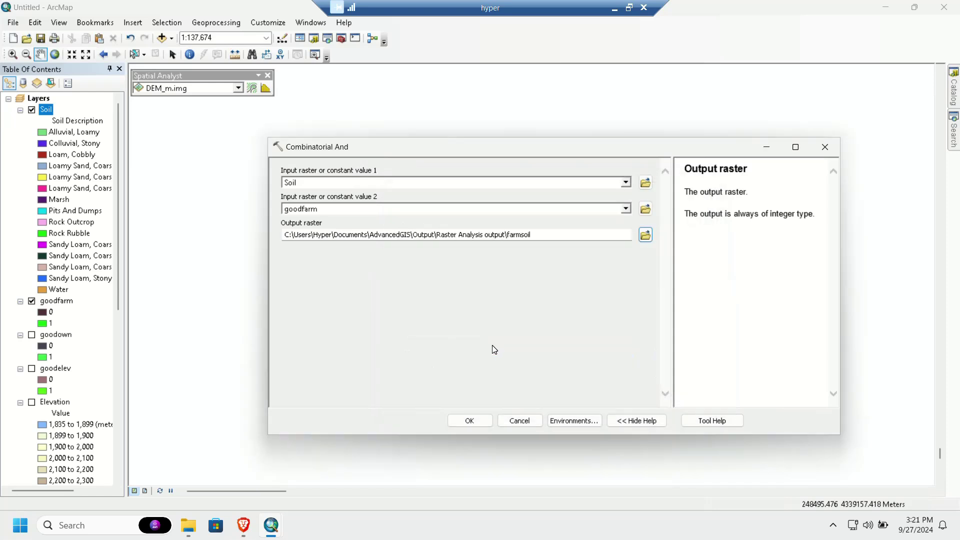
{"action": "left_click", "coordinate": [474, 421]}
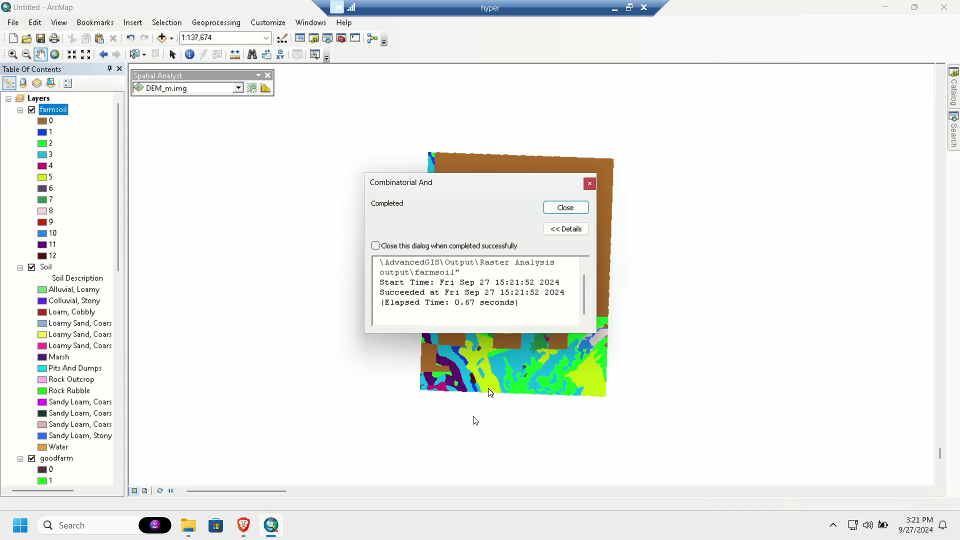
{"action": "left_click", "coordinate": [566, 207]}
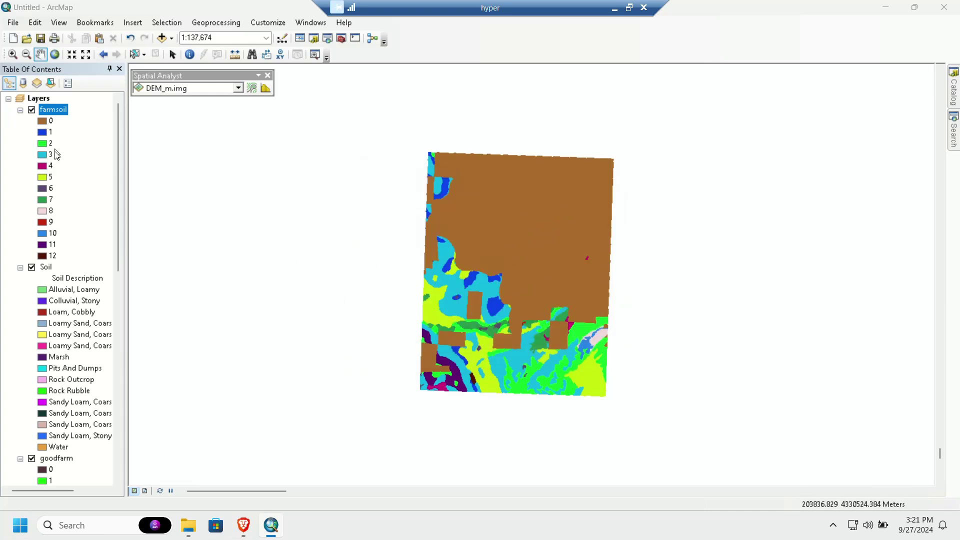
Step: Remove the farmsoil layer from the map and add it again from the Raster Analysis output folder
{"action": "right_click", "coordinate": [61, 109]}
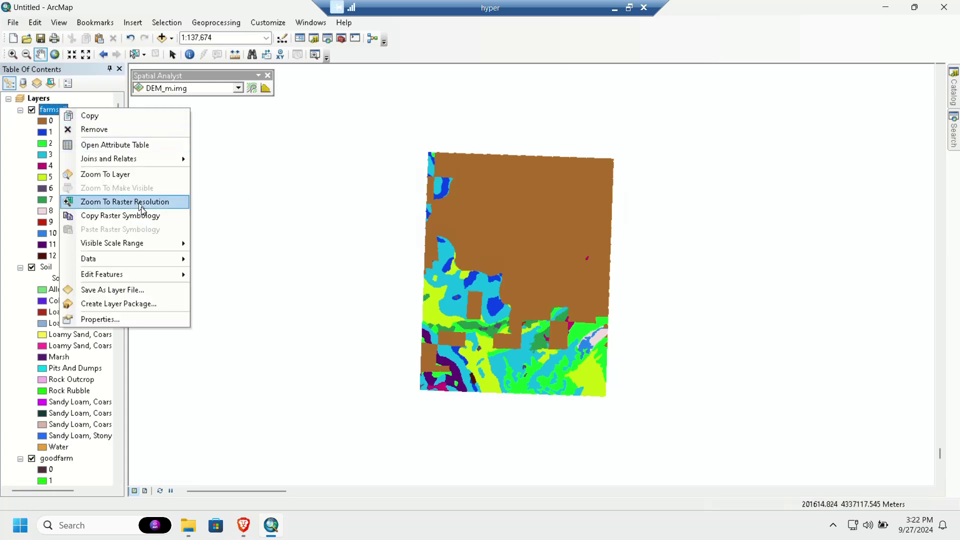
{"action": "left_click", "coordinate": [148, 130]}
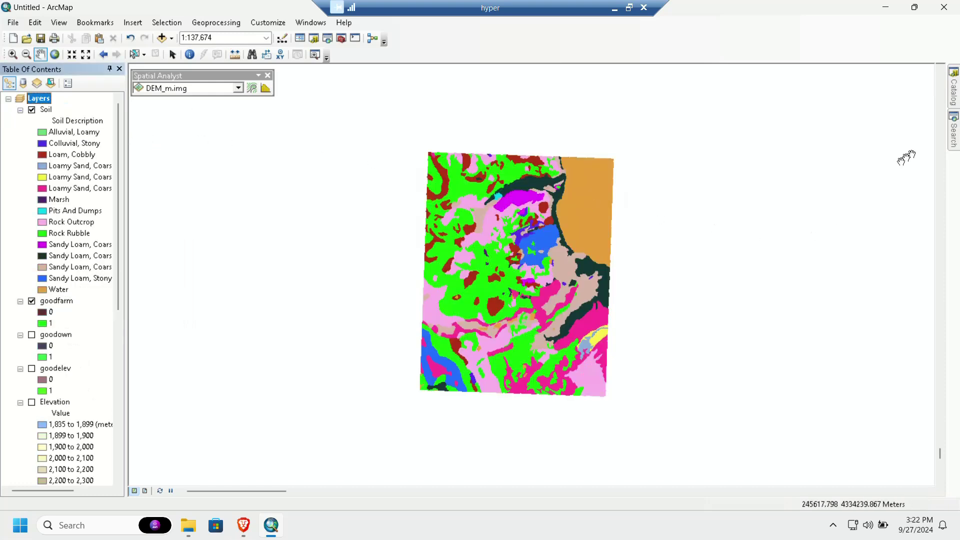
{"action": "left_click", "coordinate": [952, 102]}
{"action": "scroll", "coordinate": [867, 210], "scroll_direction": "up", "scroll_amount": 8}
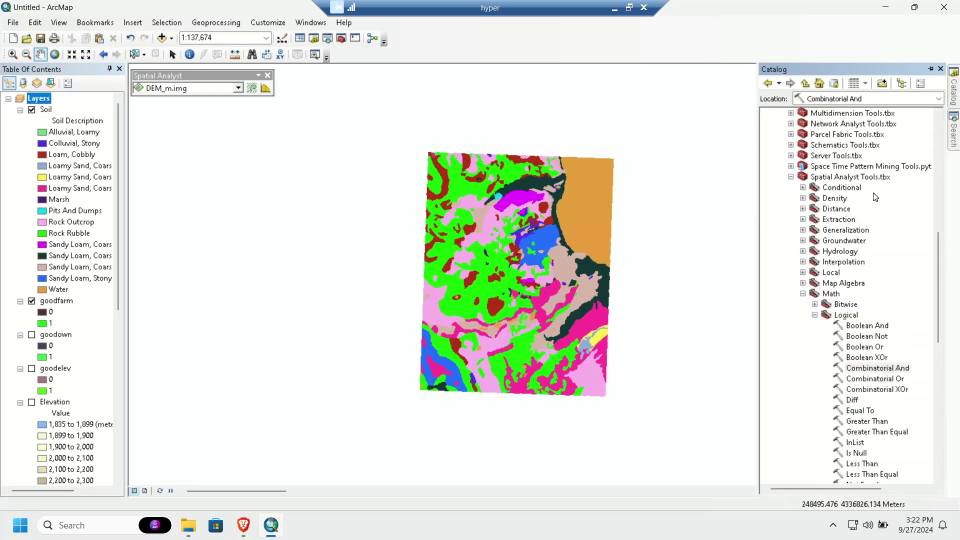
{"action": "scroll", "coordinate": [867, 211], "scroll_direction": "up", "scroll_amount": 8}
{"action": "scroll", "coordinate": [867, 211], "scroll_direction": "up", "scroll_amount": 4}
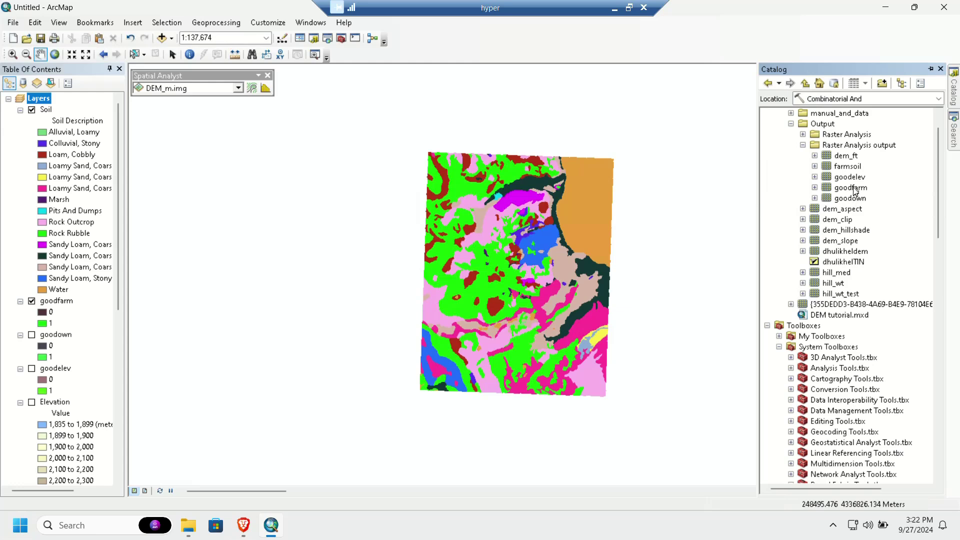
{"action": "left_click_drag", "start_coordinate": [854, 170], "coordinate": [696, 165]}
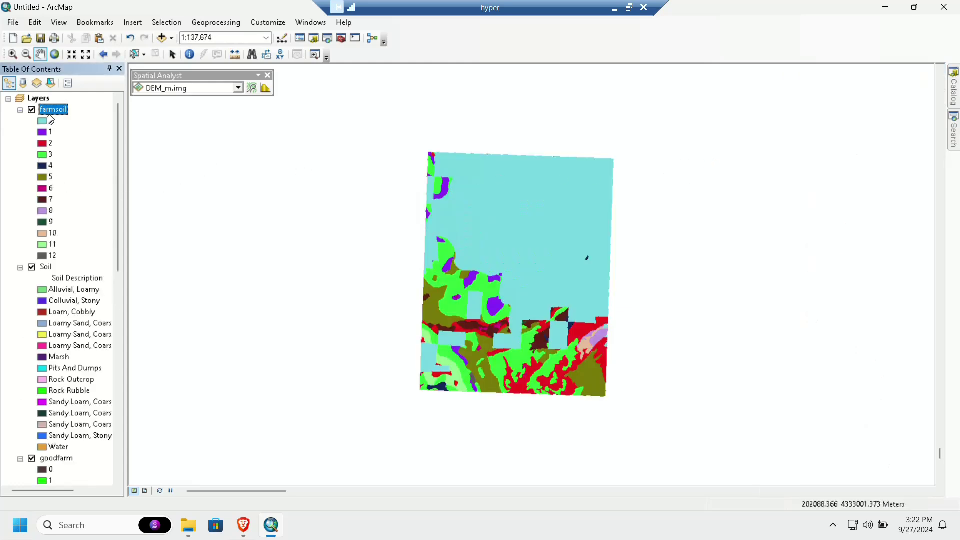
Step: Examine the SOIL_IMG and GOODFARM combinations in the farmsoil attribute table, highlighting rows 11 and 9
{"action": "right_click", "coordinate": [56, 109]}
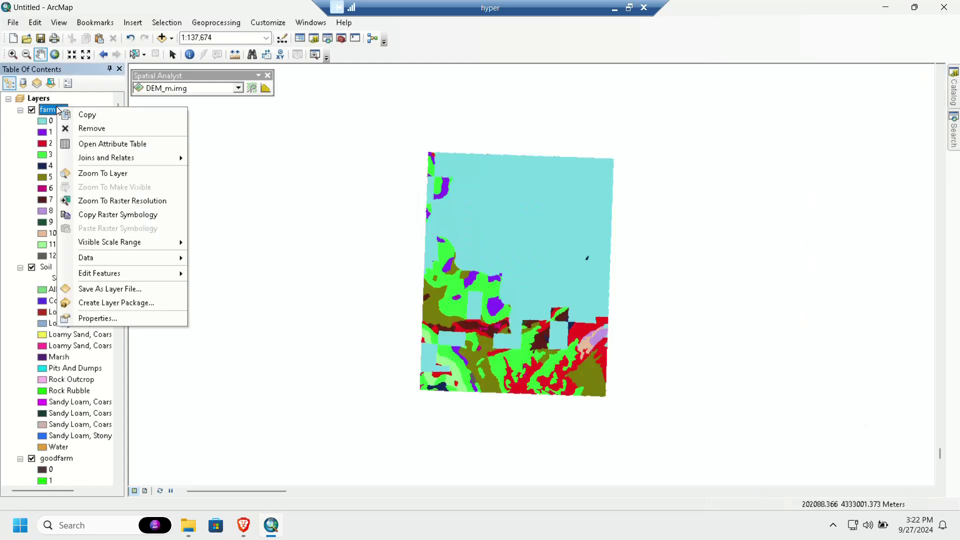
{"action": "left_click", "coordinate": [99, 145]}
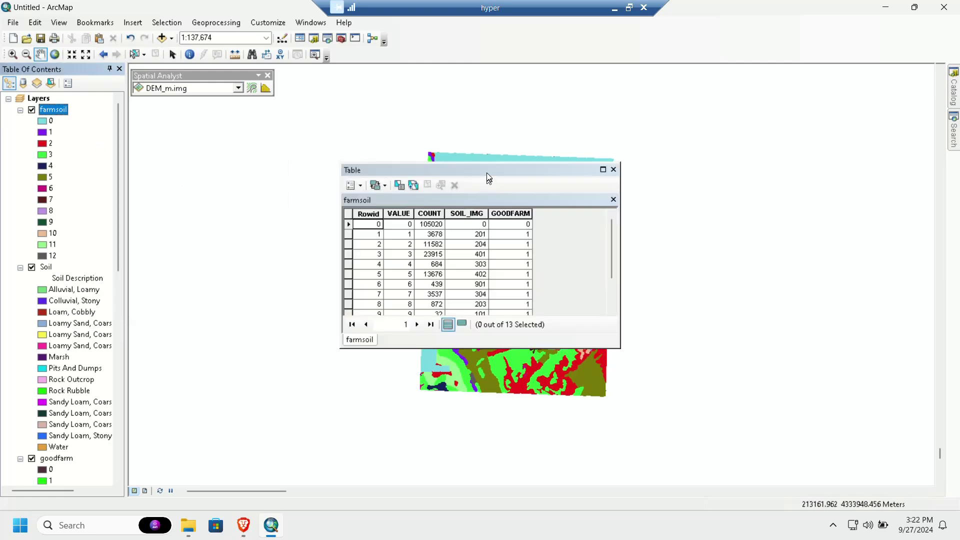
{"action": "left_click_drag", "start_coordinate": [487, 172], "coordinate": [484, 139]}
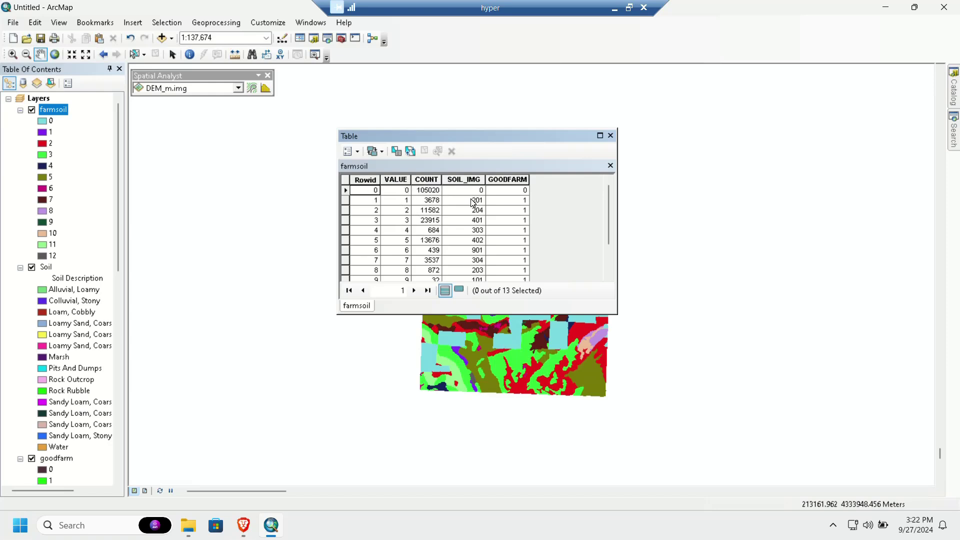
{"action": "scroll", "coordinate": [438, 218], "scroll_direction": "down", "scroll_amount": 2}
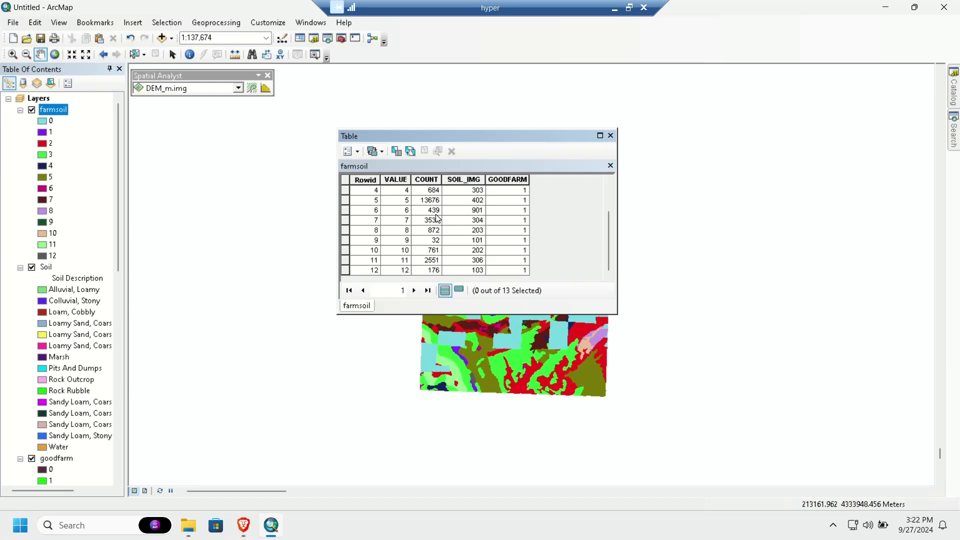
{"action": "scroll", "coordinate": [438, 218], "scroll_direction": "up", "scroll_amount": 2}
{"action": "left_click_drag", "start_coordinate": [415, 314], "coordinate": [415, 356]}
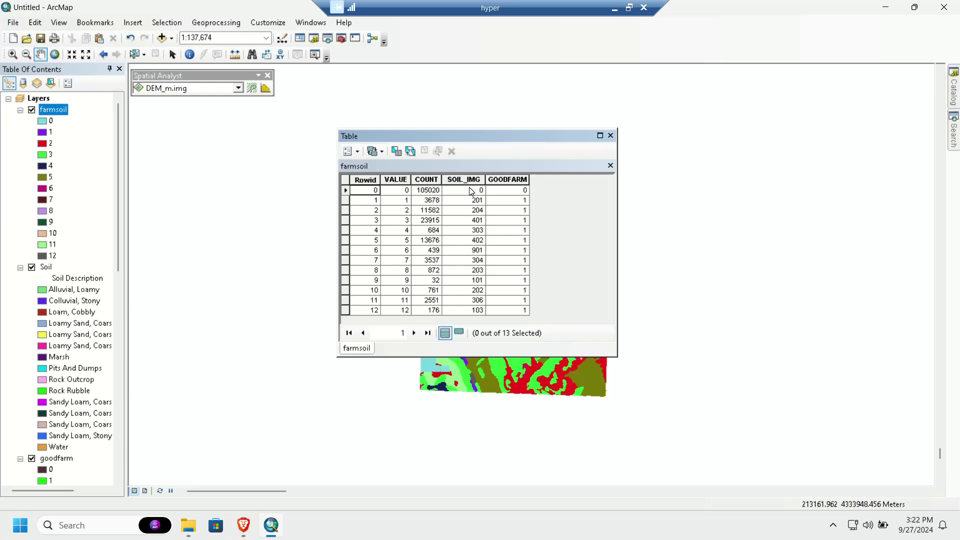
{"action": "left_click", "coordinate": [480, 201]}
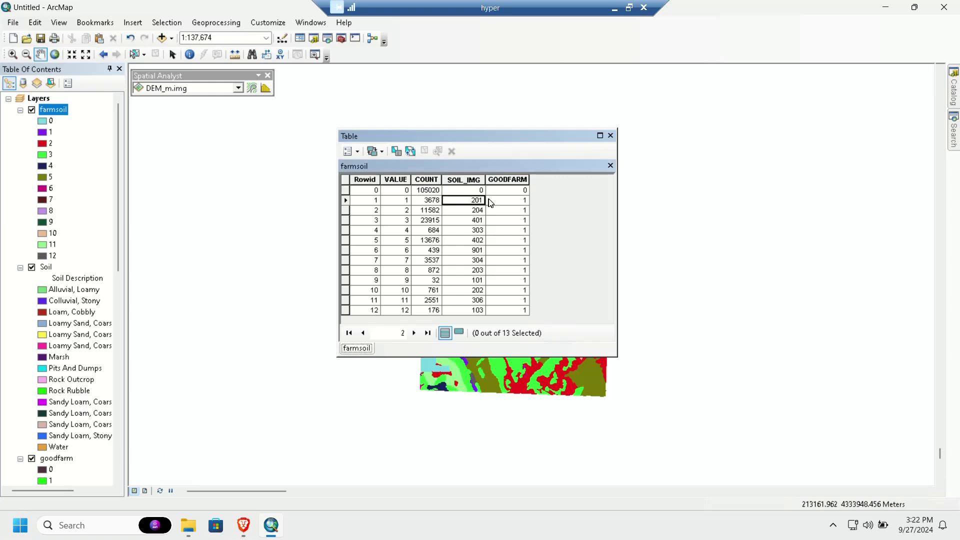
{"action": "left_click", "coordinate": [496, 203]}
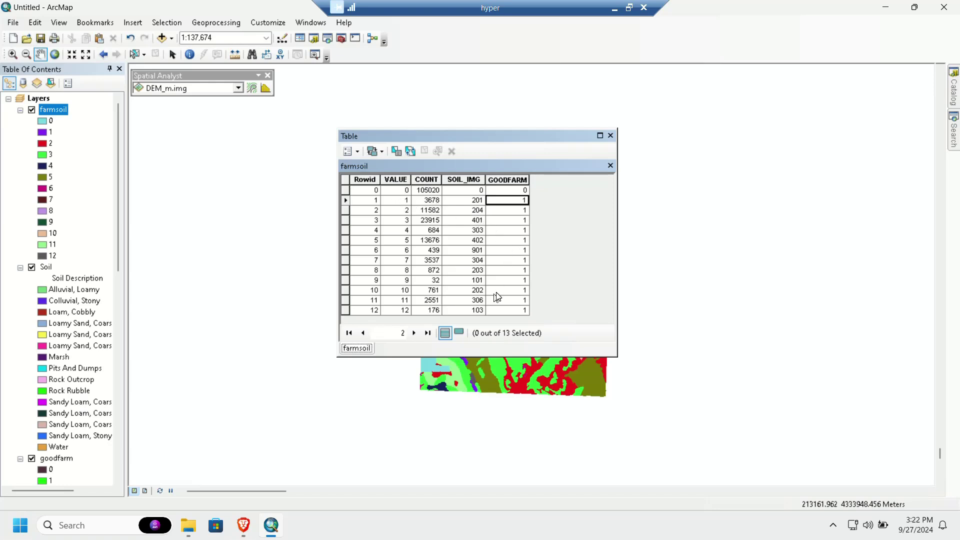
{"action": "left_click", "coordinate": [345, 300]}
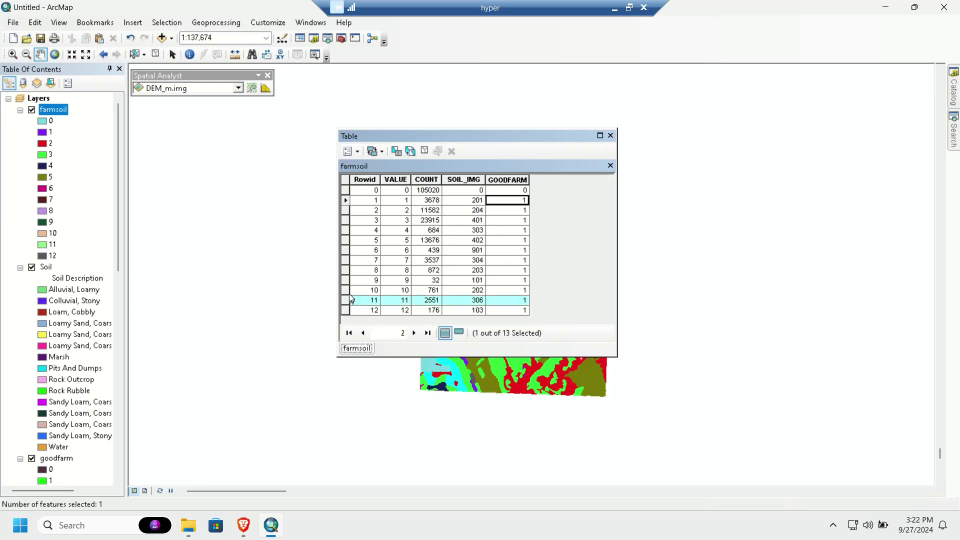
{"action": "left_click", "coordinate": [346, 280]}
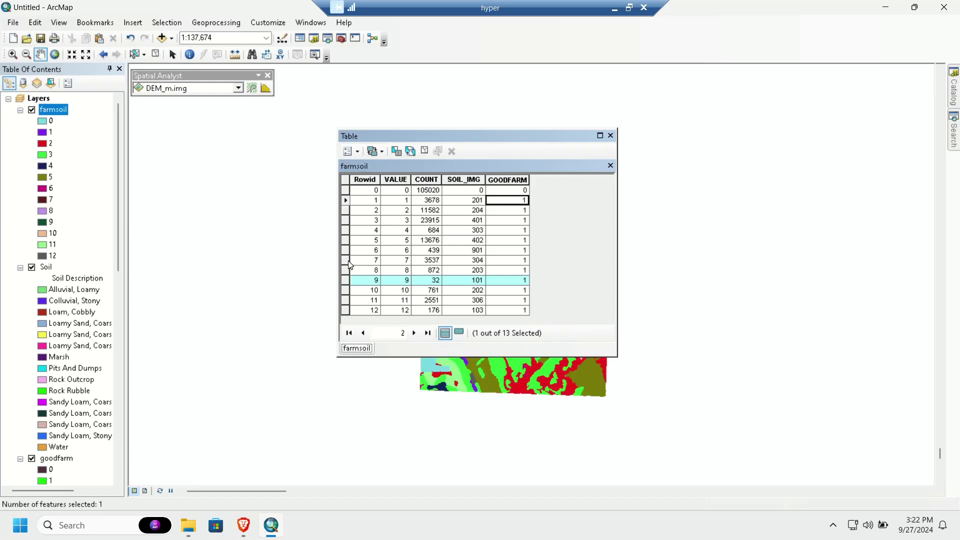
{"action": "left_click", "coordinate": [610, 135]}
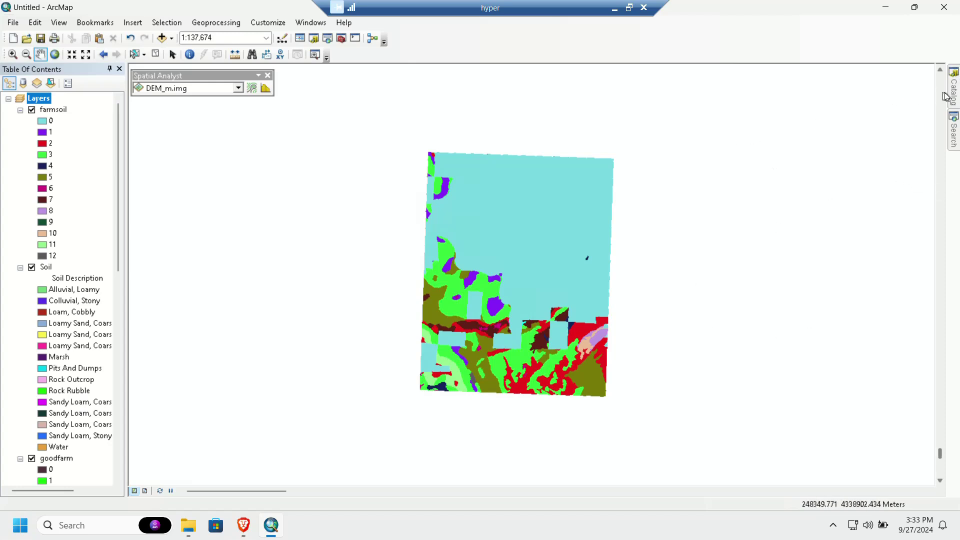
Step: Start the Combine tool with Soil and goodfarm as the input rasters
{"action": "left_click", "coordinate": [953, 131]}
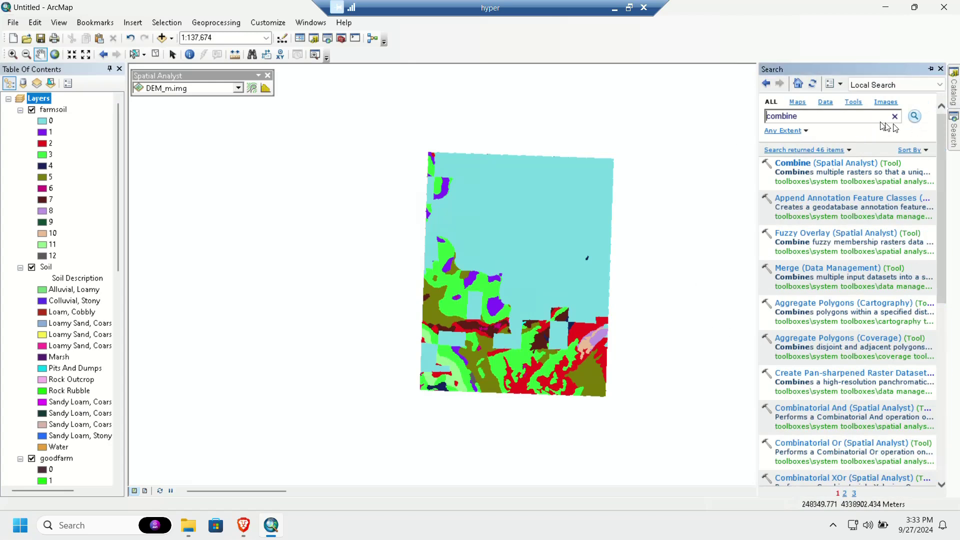
{"action": "left_click_drag", "start_coordinate": [800, 116], "coordinate": [756, 119]}
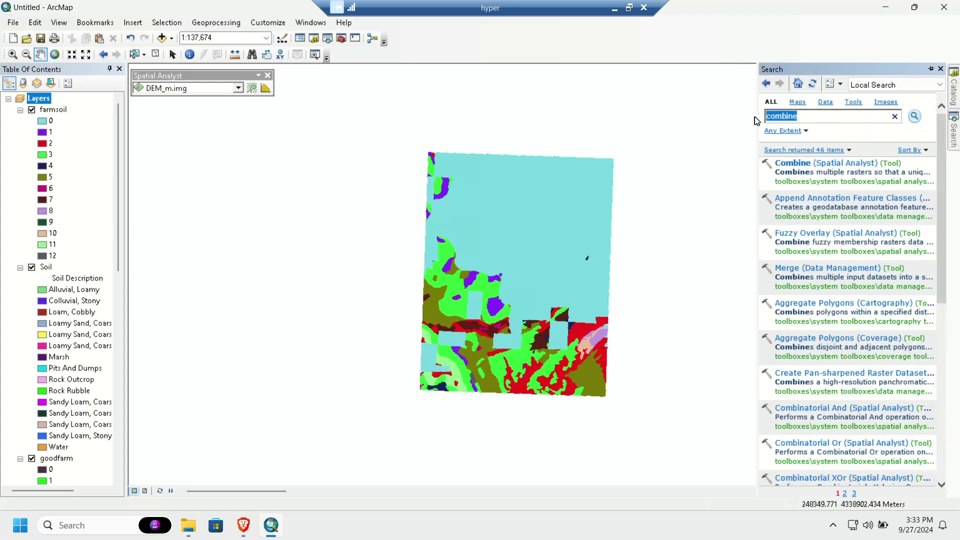
{"action": "left_click", "coordinate": [832, 163]}
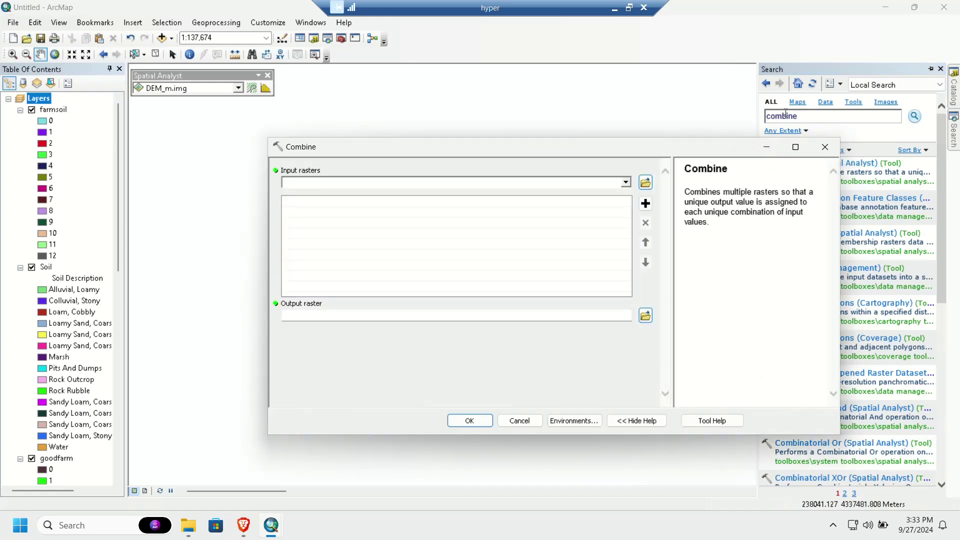
{"action": "left_click_drag", "start_coordinate": [719, 146], "coordinate": [608, 166]}
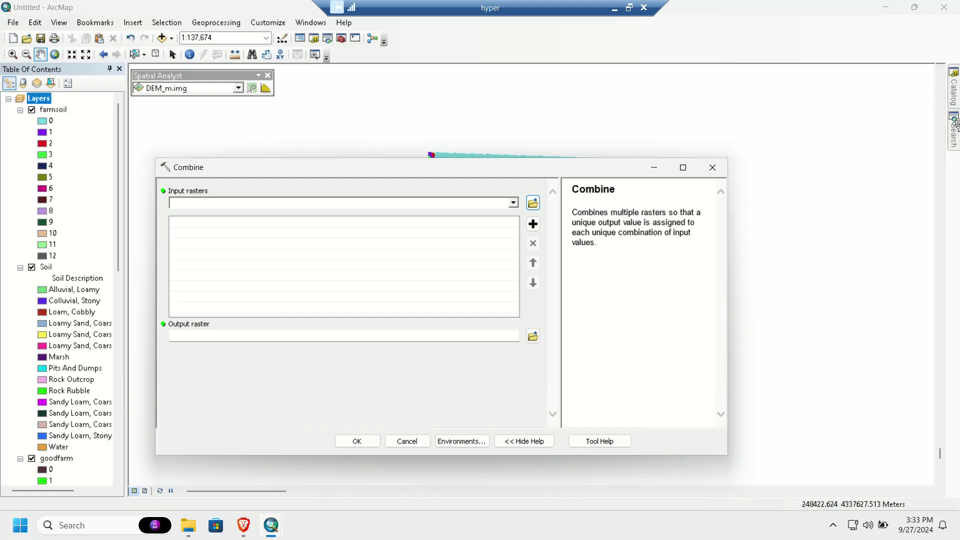
{"action": "left_click", "coordinate": [953, 128]}
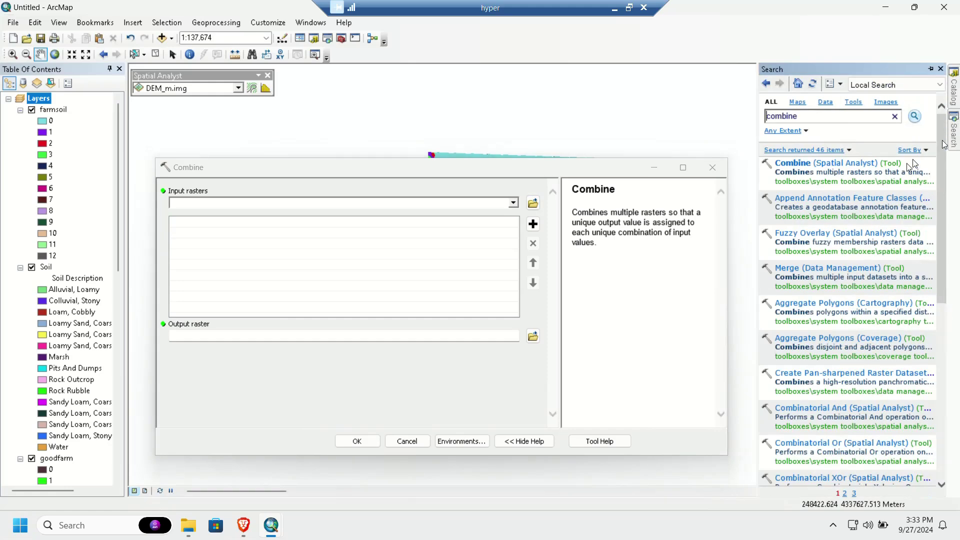
{"action": "left_click", "coordinate": [514, 203]}
{"action": "left_click", "coordinate": [215, 226]}
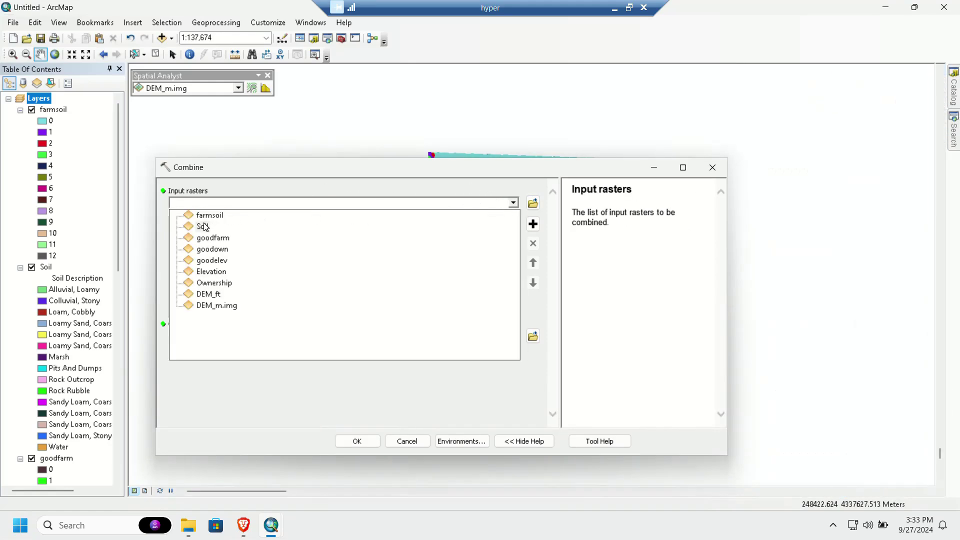
{"action": "left_click", "coordinate": [514, 202]}
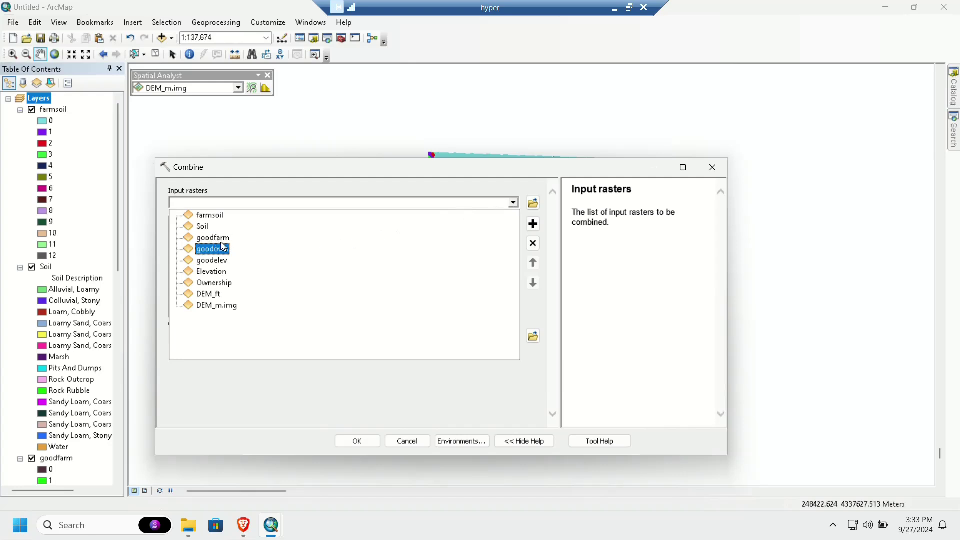
{"action": "left_click", "coordinate": [211, 239]}
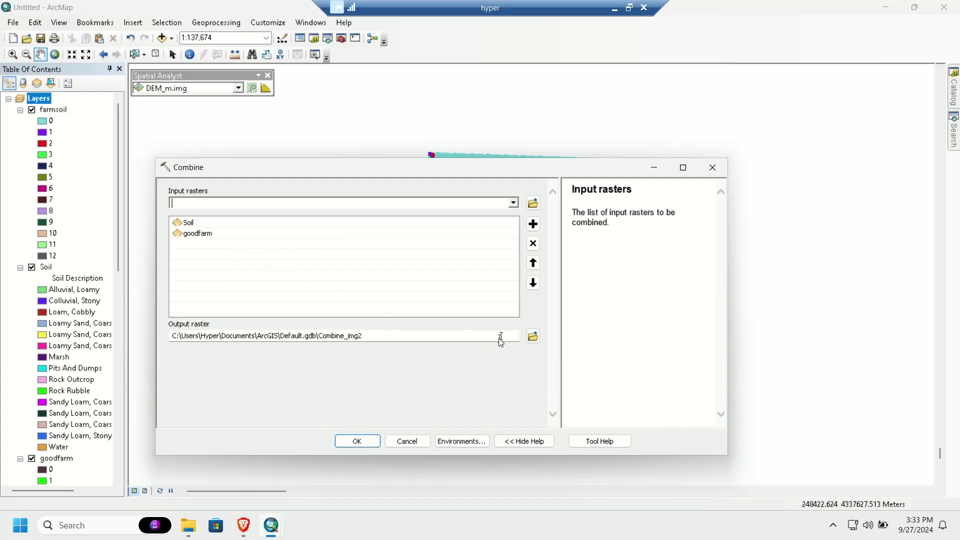
Step: Save the output raster as farmsoilcom in the Raster Analysis output folder and run the Combine tool
{"action": "left_click", "coordinate": [533, 337]}
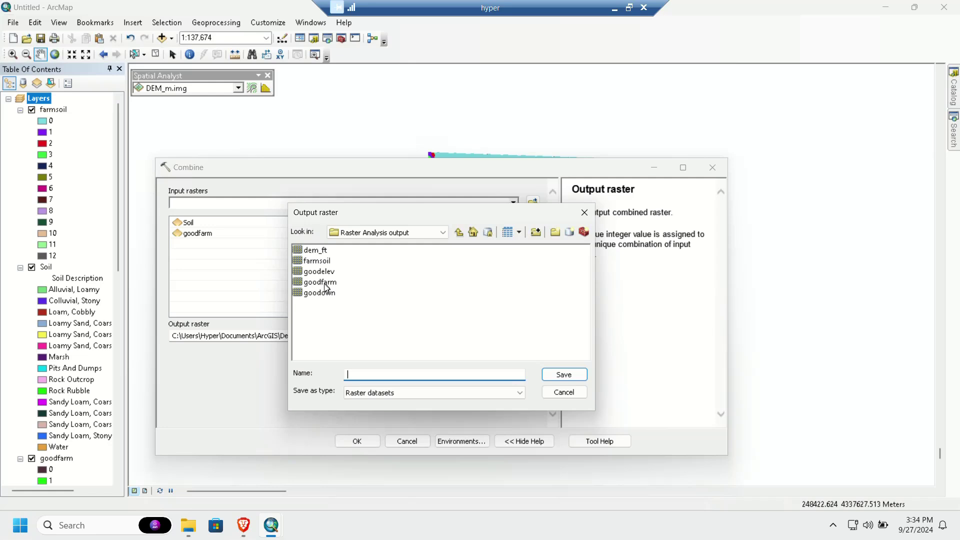
{"action": "left_click", "coordinate": [317, 262]}
{"action": "left_click", "coordinate": [376, 374]}
{"action": "type", "text": "com"}
{"action": "left_click", "coordinate": [562, 375]}
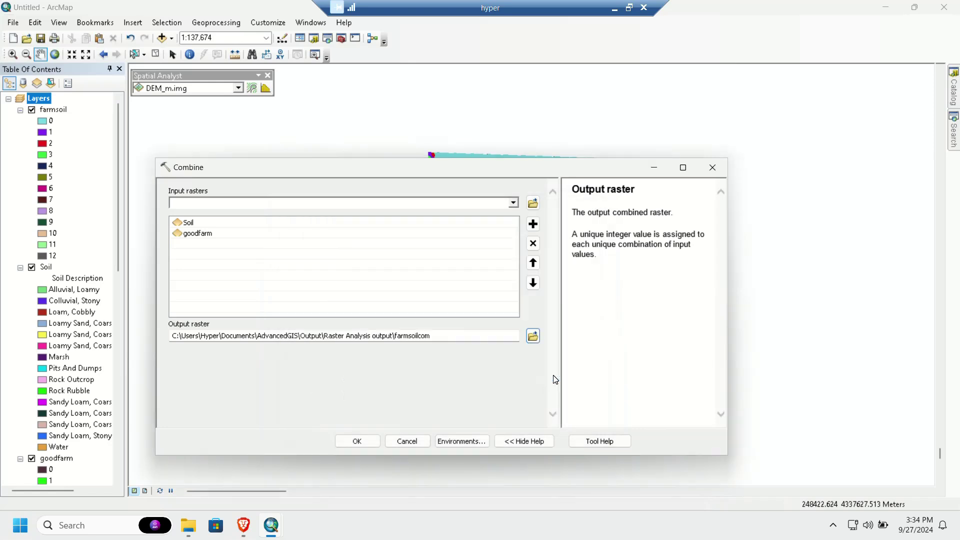
{"action": "left_click", "coordinate": [358, 440]}
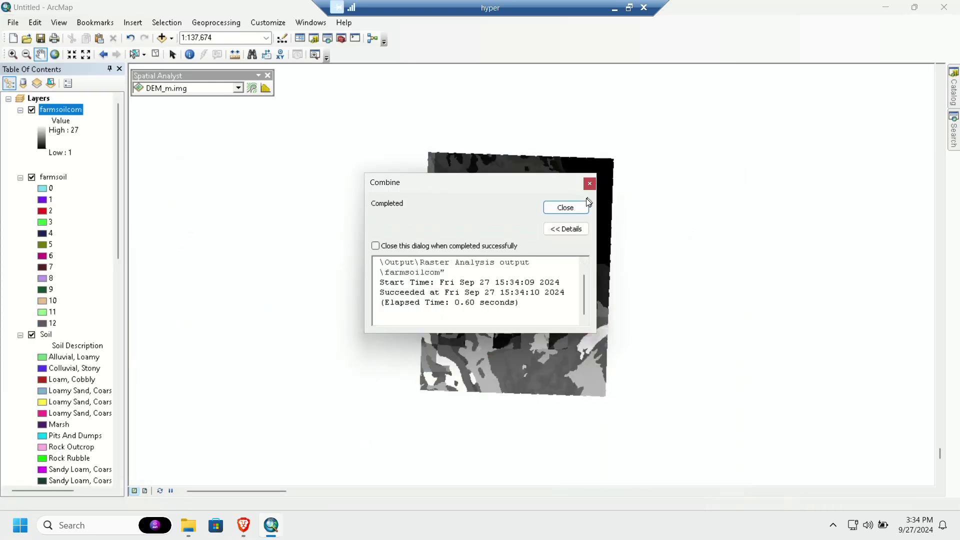
{"action": "left_click", "coordinate": [564, 207]}
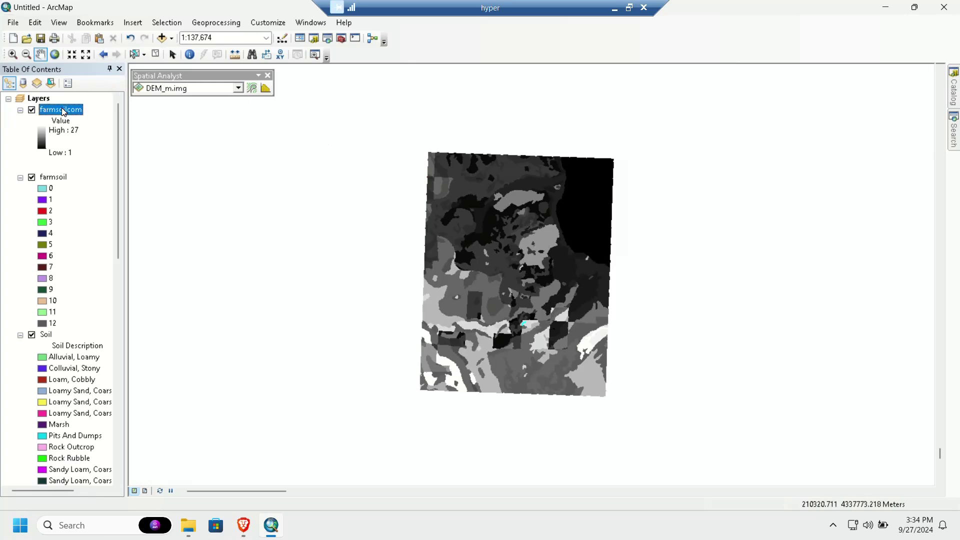
Step: Open the attribute tables of farmsoilcom and farmsoil and compare their records side by side
{"action": "key", "text": "ctrl+t"}
{"action": "left_click_drag", "start_coordinate": [465, 142], "coordinate": [707, 132]}
{"action": "left_click", "coordinate": [61, 178]}
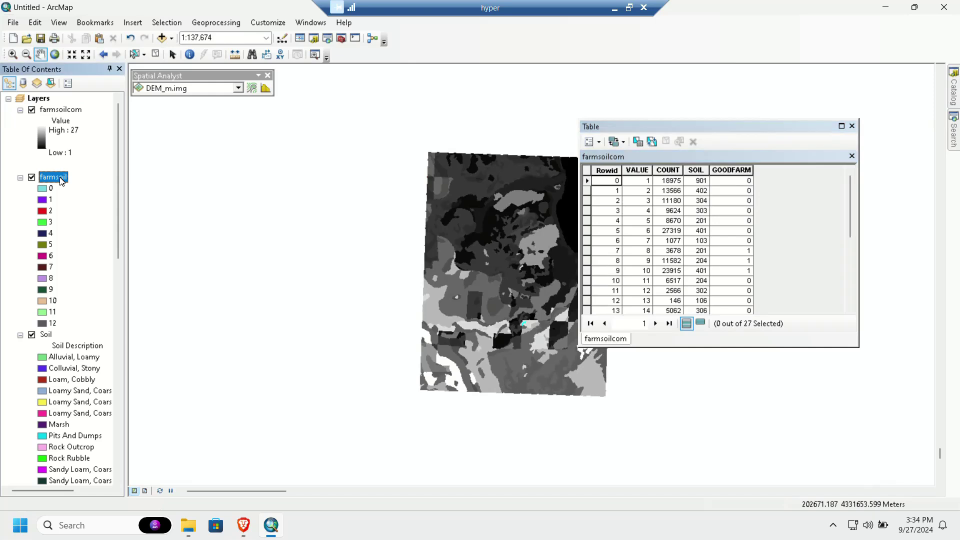
{"action": "key", "text": "ctrl+t"}
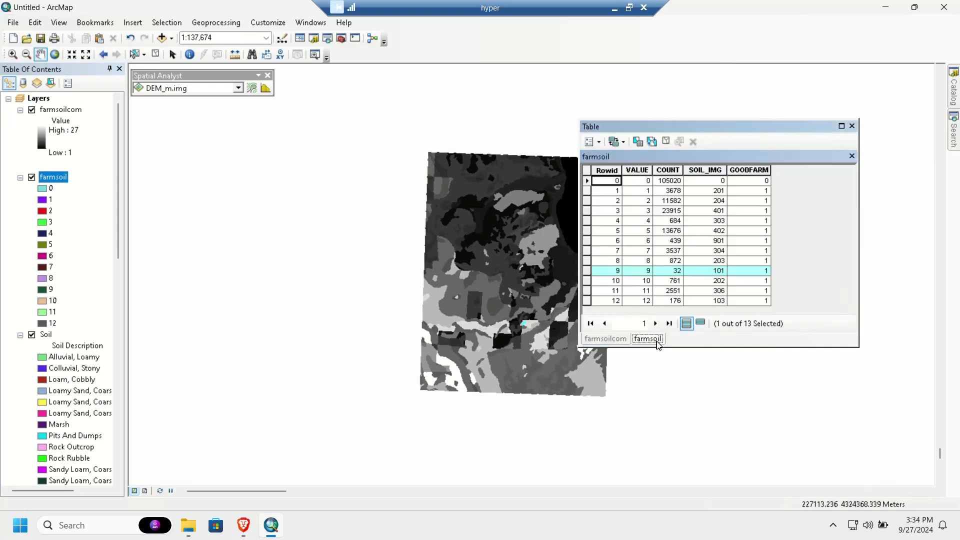
{"action": "left_click_drag", "start_coordinate": [656, 342], "coordinate": [703, 350]}
{"action": "left_click", "coordinate": [618, 338]}
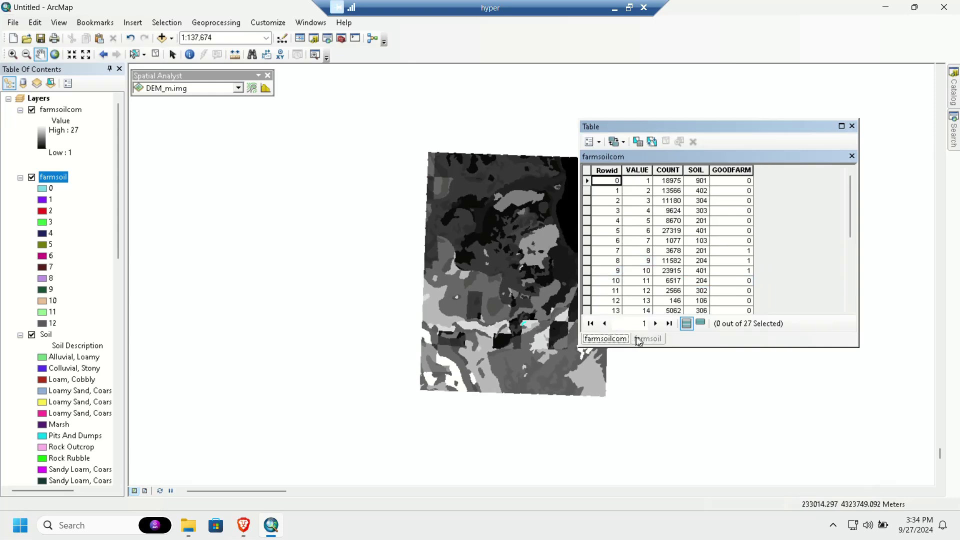
{"action": "left_click", "coordinate": [647, 339]}
{"action": "left_click", "coordinate": [619, 338]}
{"action": "left_click", "coordinate": [647, 338]}
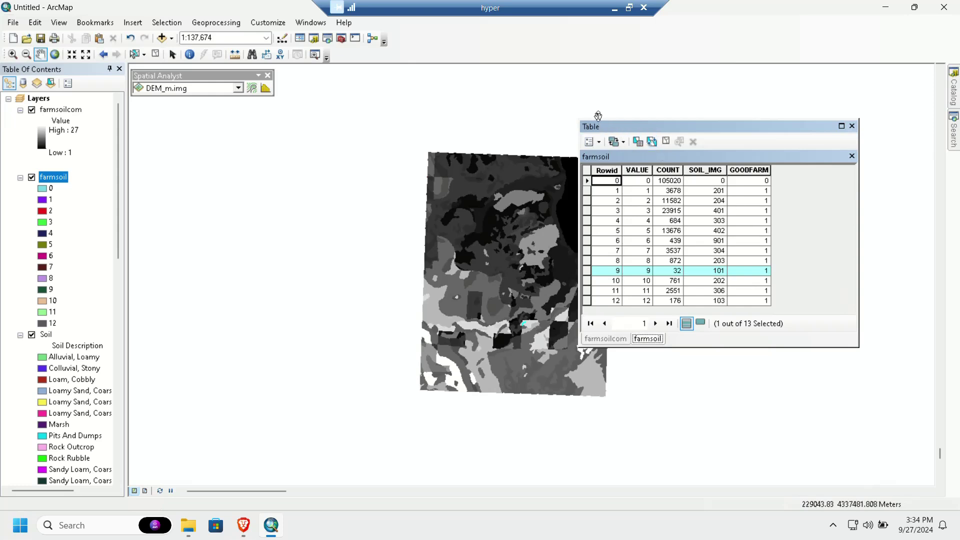
{"action": "left_click_drag", "start_coordinate": [602, 118], "coordinate": [602, 95]}
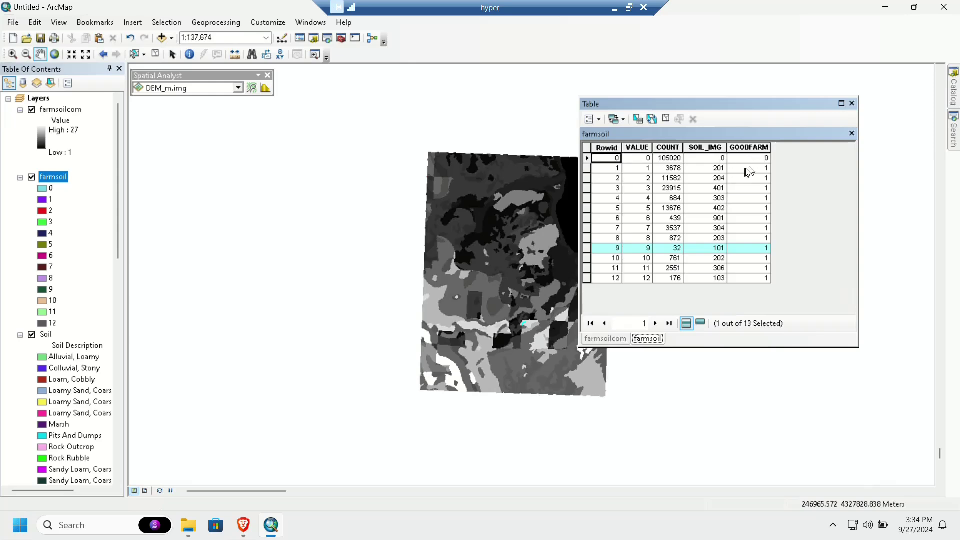
{"action": "left_click", "coordinate": [668, 159]}
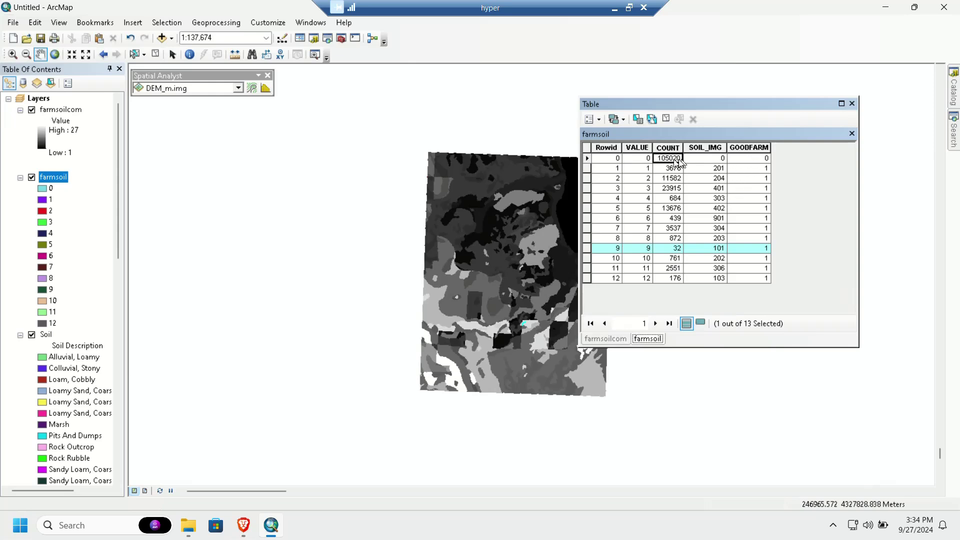
Step: Examine the SOIL and GOODFARM combinations across all rows of the farmsoilcom table
{"action": "left_click", "coordinate": [625, 340]}
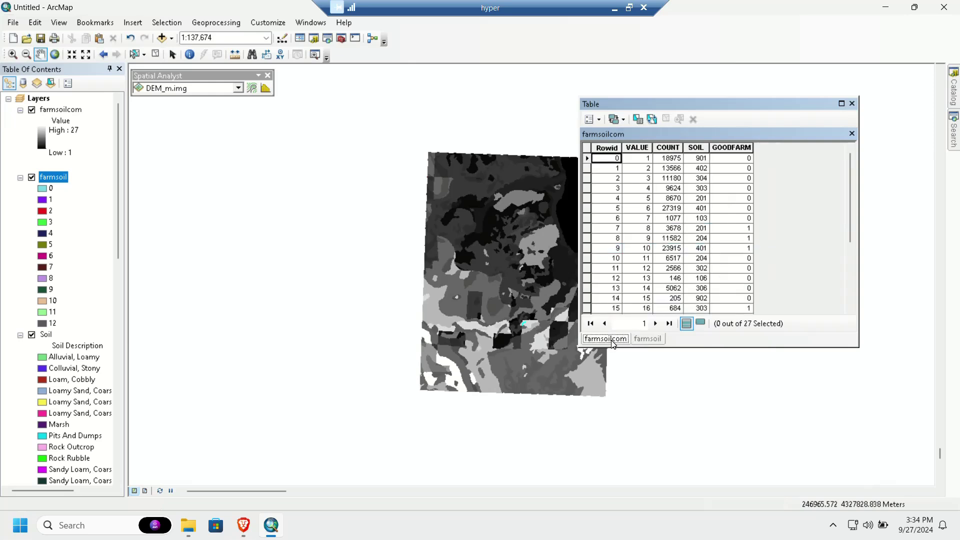
{"action": "left_click", "coordinate": [720, 161]}
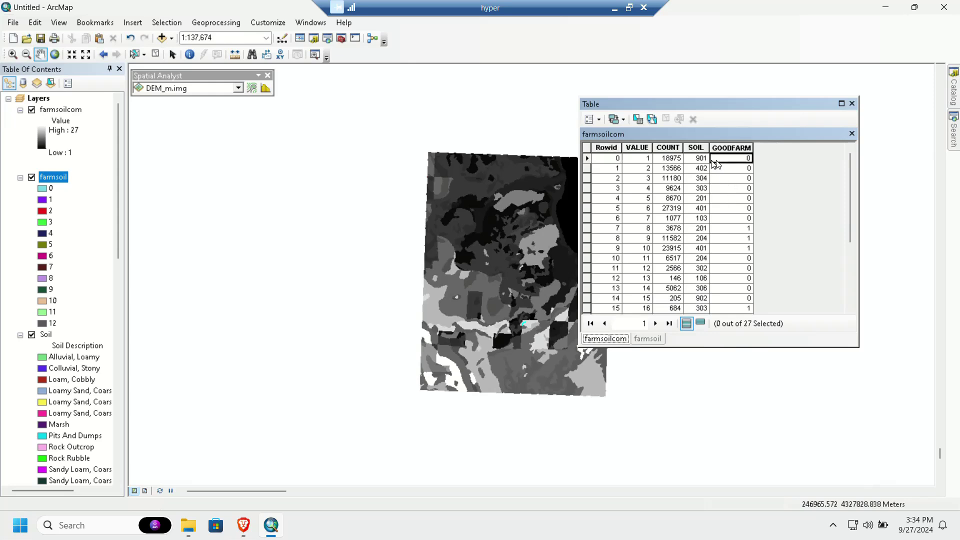
{"action": "left_click", "coordinate": [737, 170]}
{"action": "left_click", "coordinate": [729, 179]}
{"action": "left_click", "coordinate": [700, 189]}
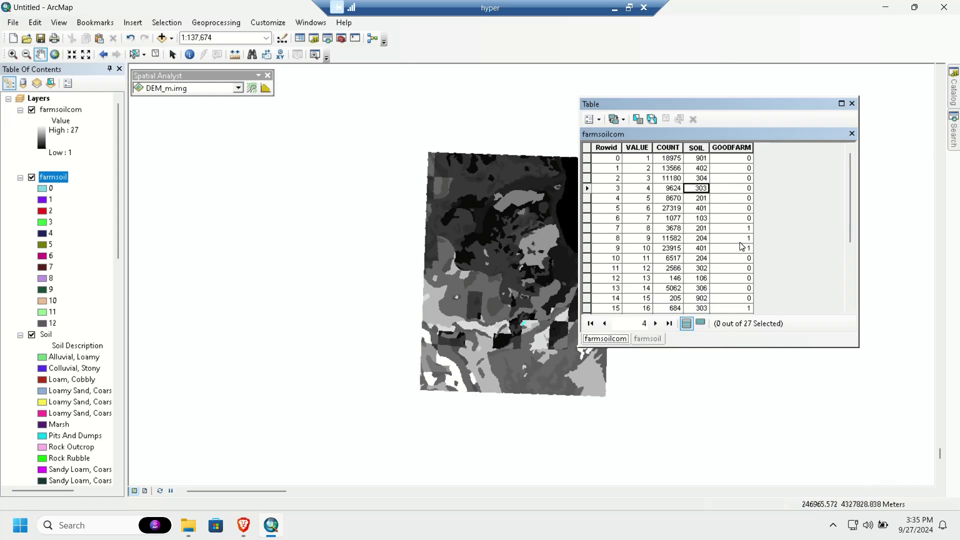
{"action": "scroll", "coordinate": [742, 248], "scroll_direction": "down", "scroll_amount": 4}
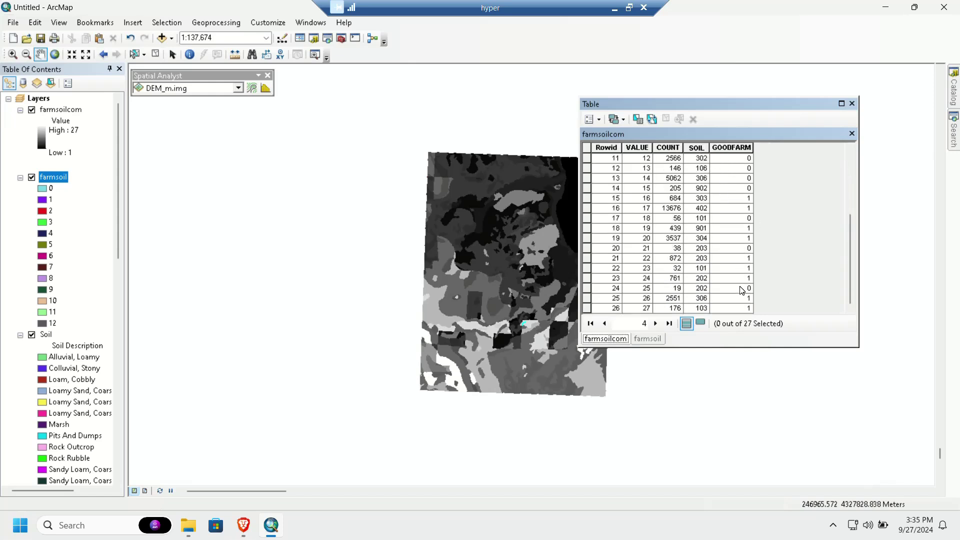
{"action": "scroll", "coordinate": [685, 294], "scroll_direction": "up", "scroll_amount": 4}
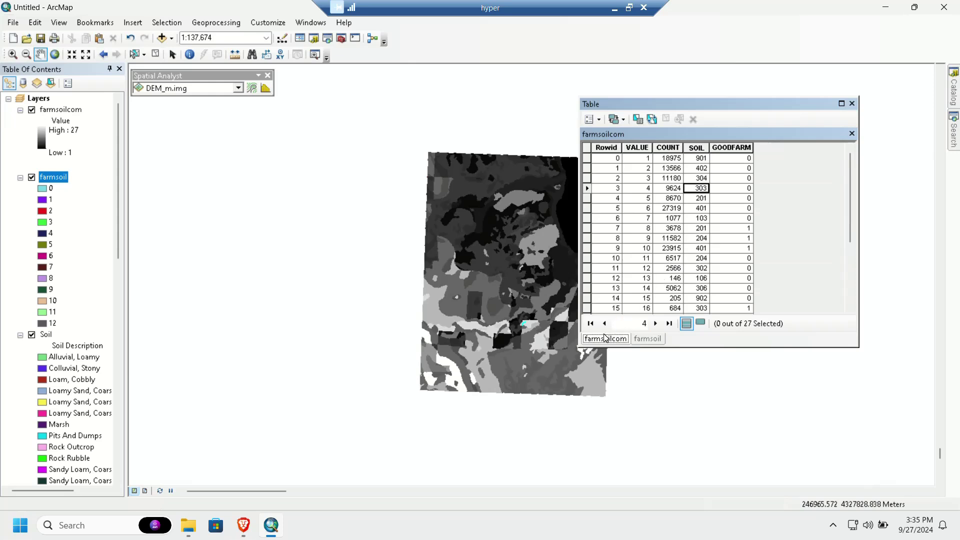
Step: Check the COUNT, SOIL_IMG and GOODFARM values of farmsoil row 0 against farmsoilcom and highlight that row on the map
{"action": "left_click", "coordinate": [645, 340]}
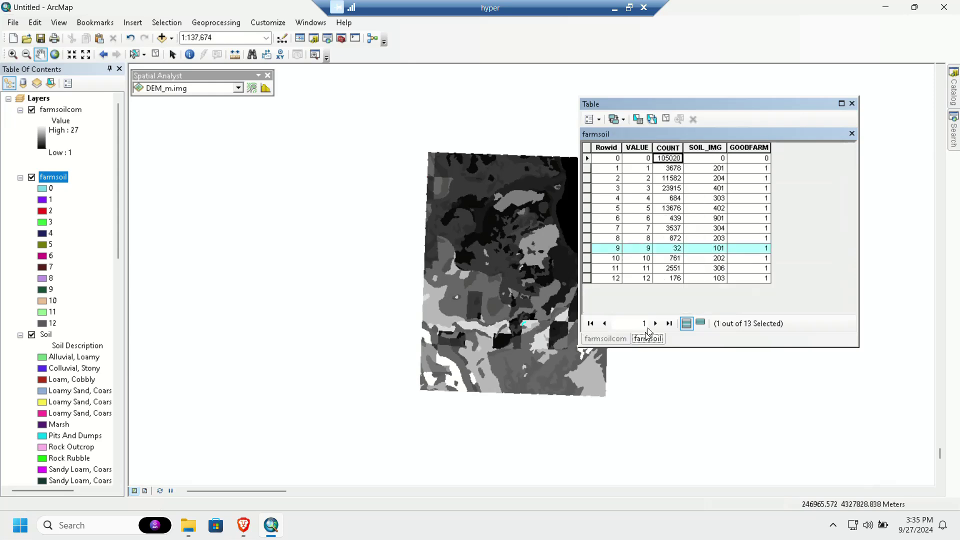
{"action": "left_click", "coordinate": [750, 159]}
{"action": "left_click", "coordinate": [716, 158]}
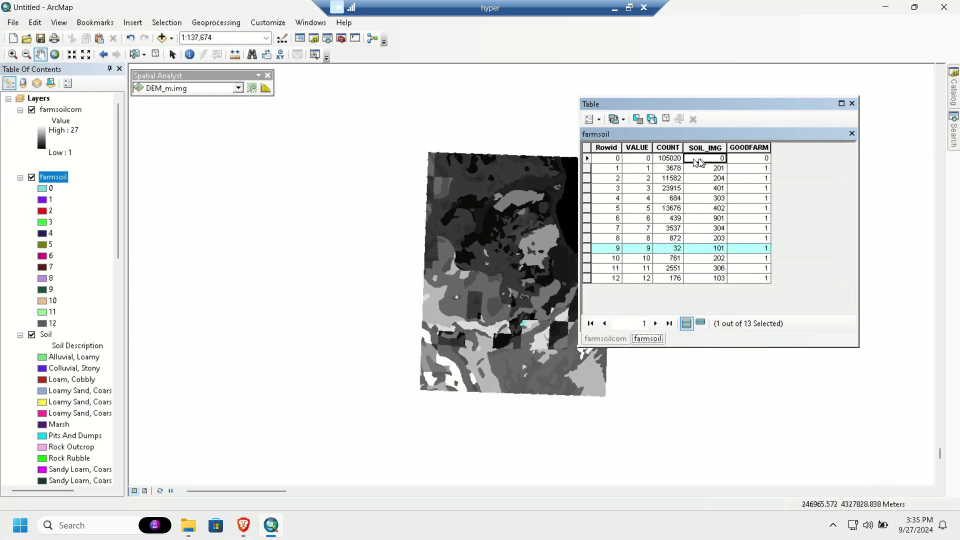
{"action": "left_click", "coordinate": [666, 160]}
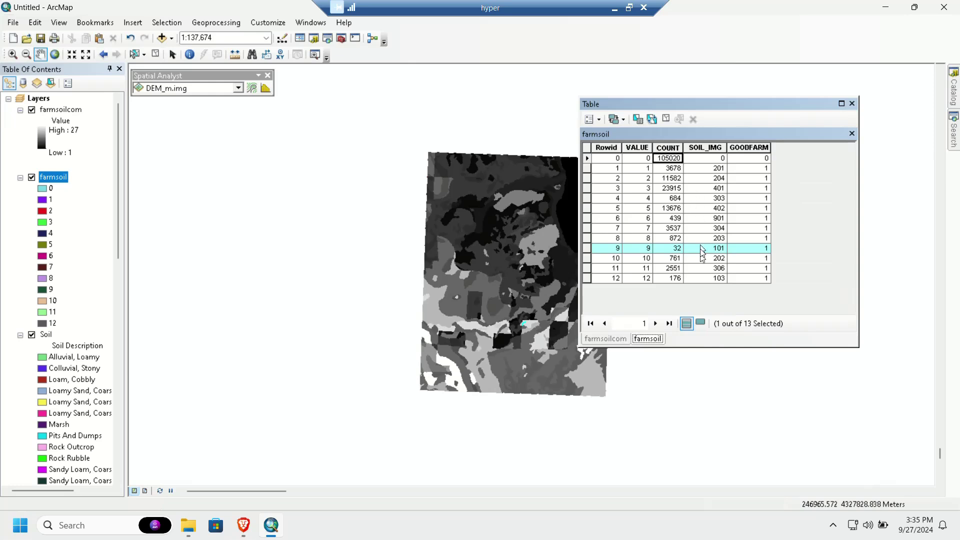
{"action": "left_click", "coordinate": [602, 340]}
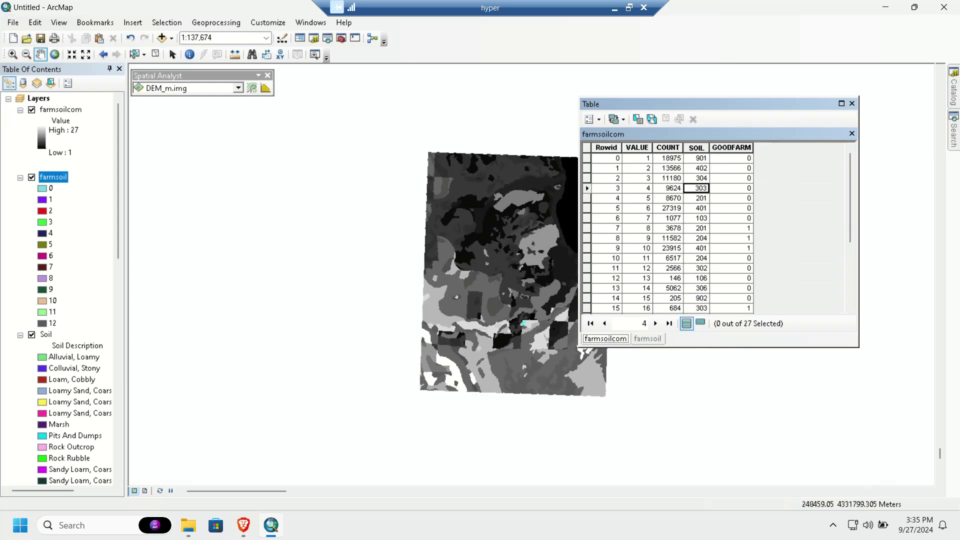
{"action": "left_click", "coordinate": [659, 339]}
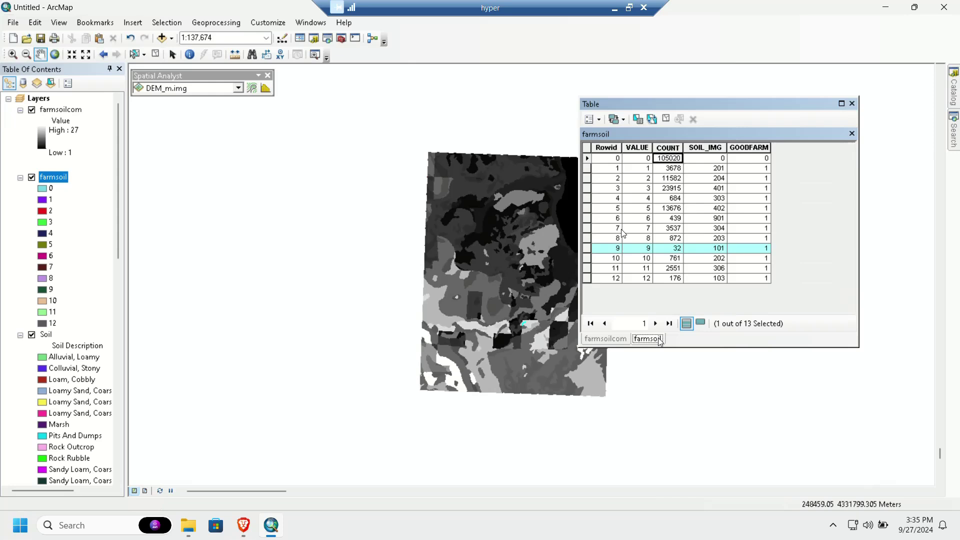
{"action": "left_click", "coordinate": [755, 162]}
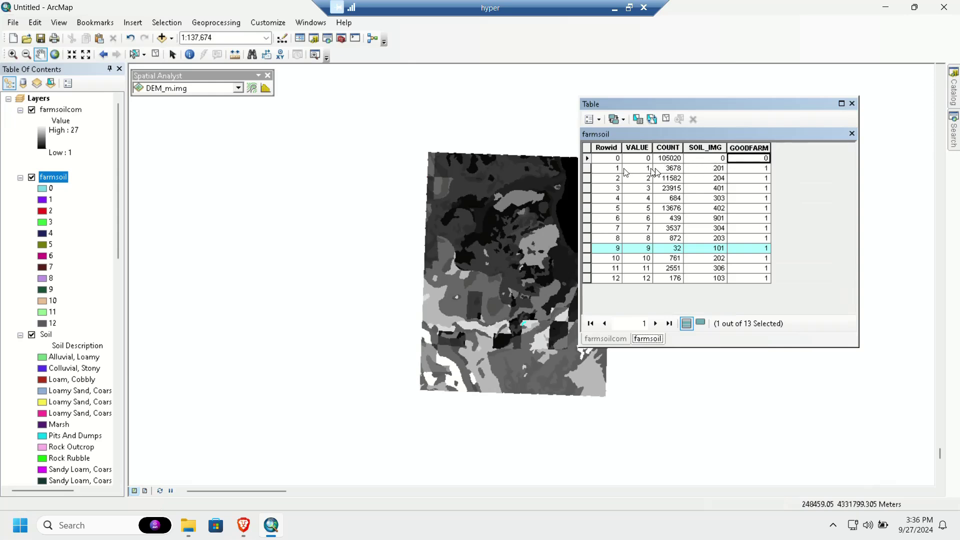
{"action": "left_click", "coordinate": [588, 159]}
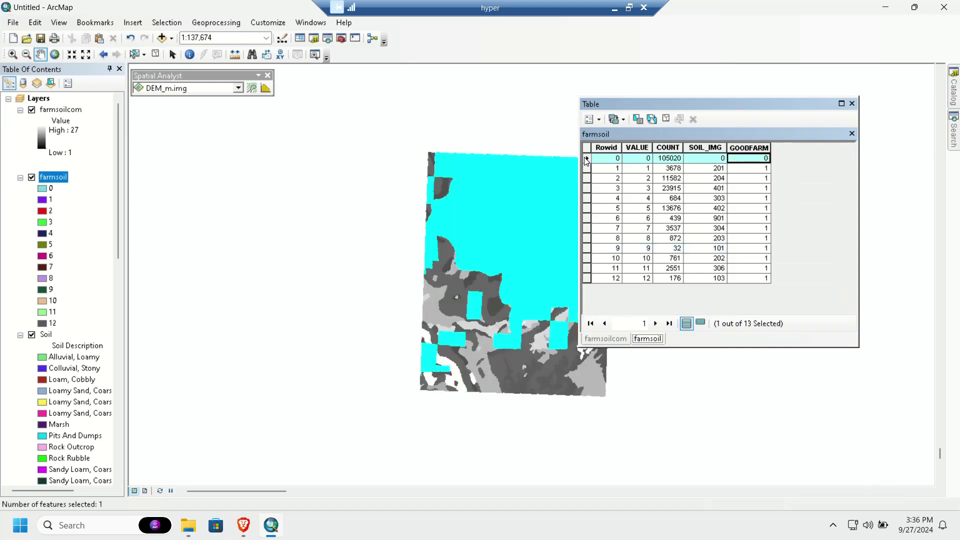
Step: Review how farmsoilcom lists soil types where GOODFARM is 0, and compare this with the farmsoil table
{"action": "left_click", "coordinate": [616, 340]}
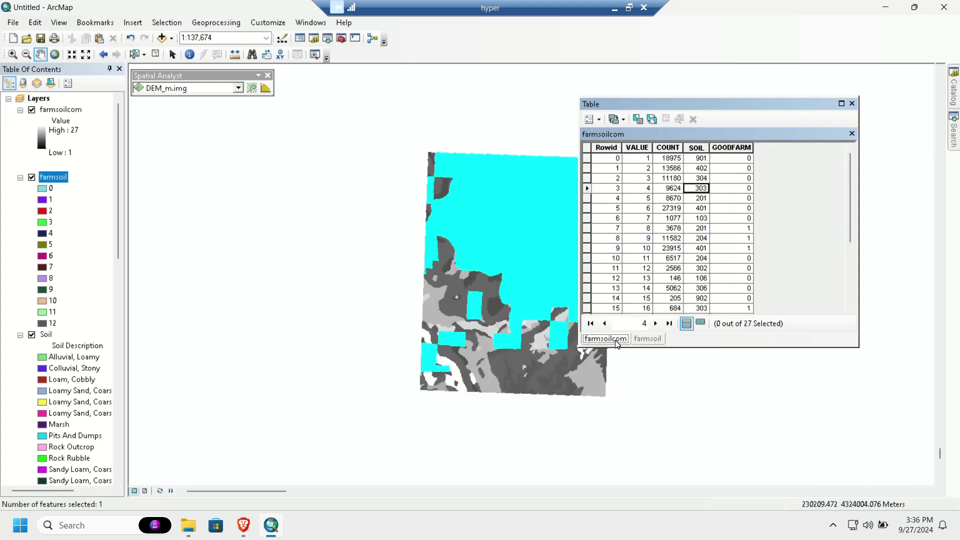
{"action": "left_click", "coordinate": [732, 159]}
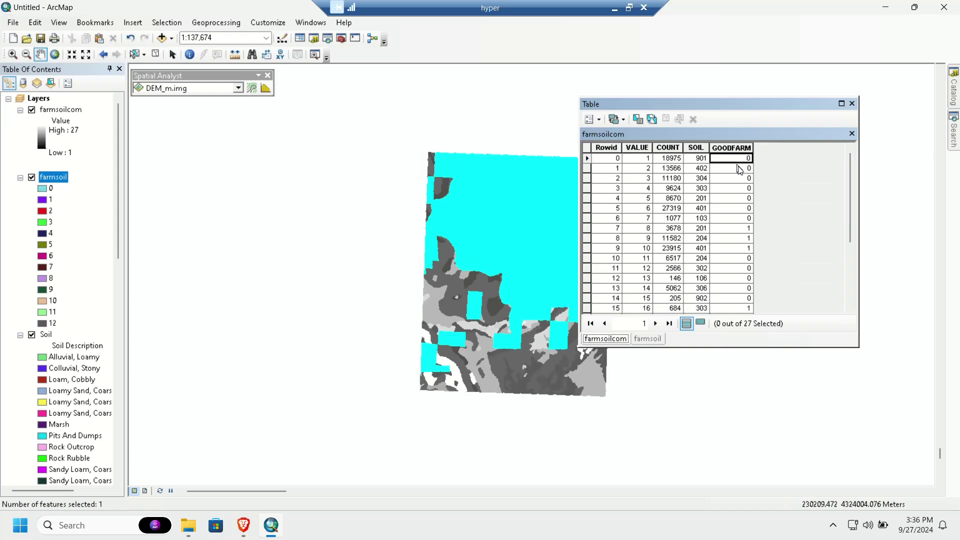
{"action": "left_click", "coordinate": [701, 159]}
{"action": "scroll", "coordinate": [793, 236], "scroll_direction": "down", "scroll_amount": 3}
{"action": "scroll", "coordinate": [741, 265], "scroll_direction": "down", "scroll_amount": 1}
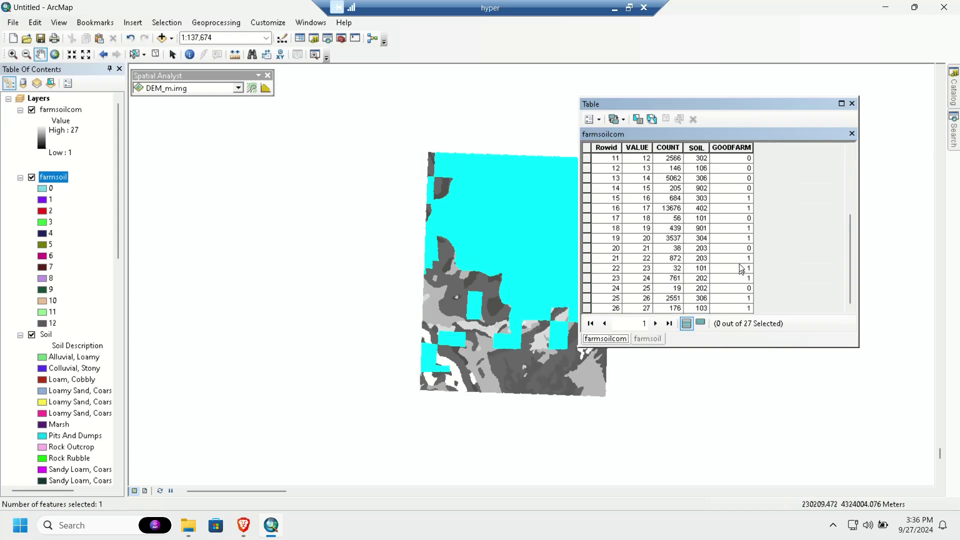
{"action": "scroll", "coordinate": [724, 291], "scroll_direction": "up", "scroll_amount": 3}
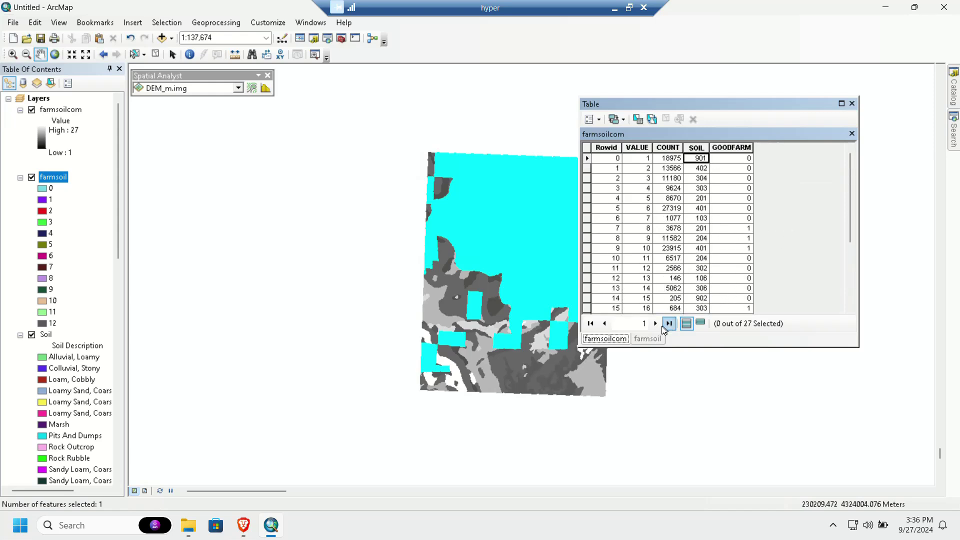
{"action": "left_click", "coordinate": [647, 339]}
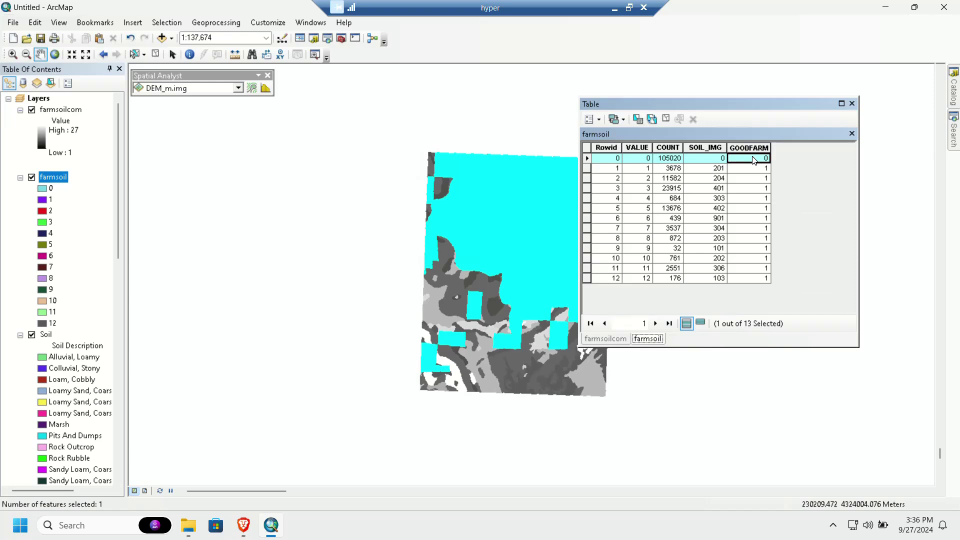
Step: Close the attribute table window, and turn off and collapse all layers in the data frame
{"action": "left_click", "coordinate": [714, 161]}
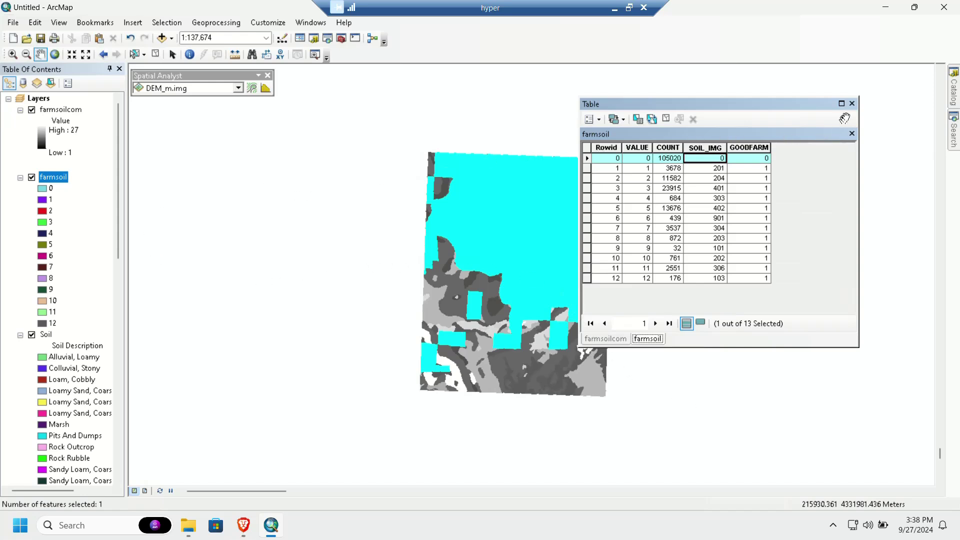
{"action": "left_click", "coordinate": [851, 103]}
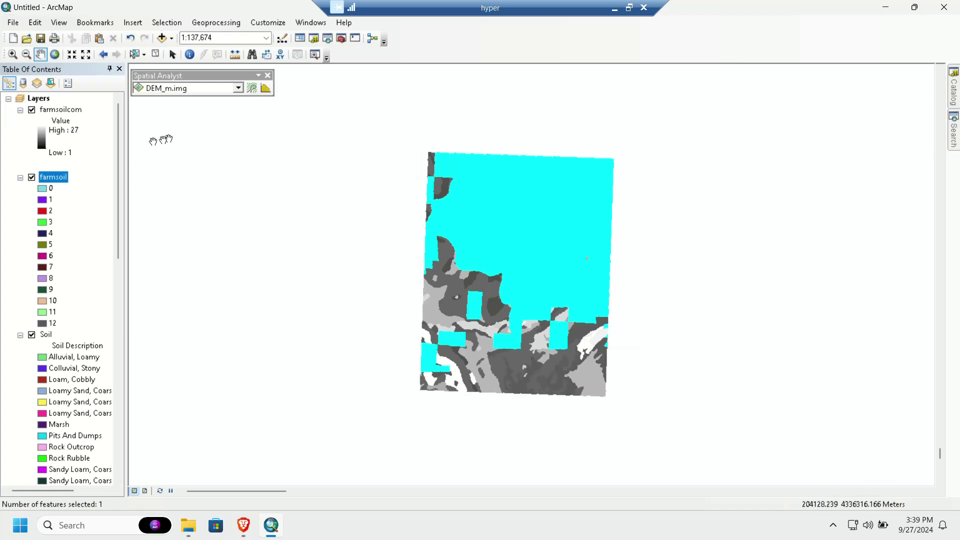
{"action": "right_click", "coordinate": [38, 100]}
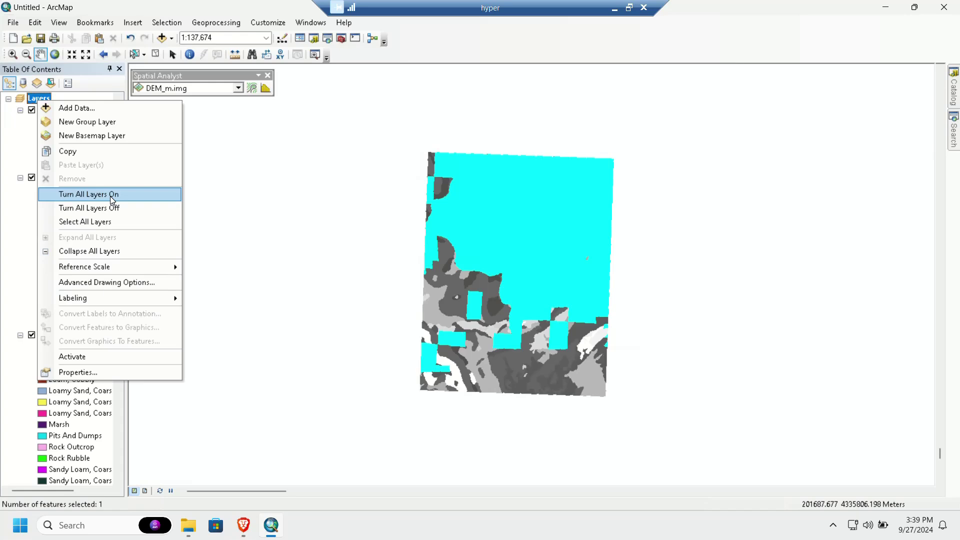
{"action": "left_click", "coordinate": [94, 208]}
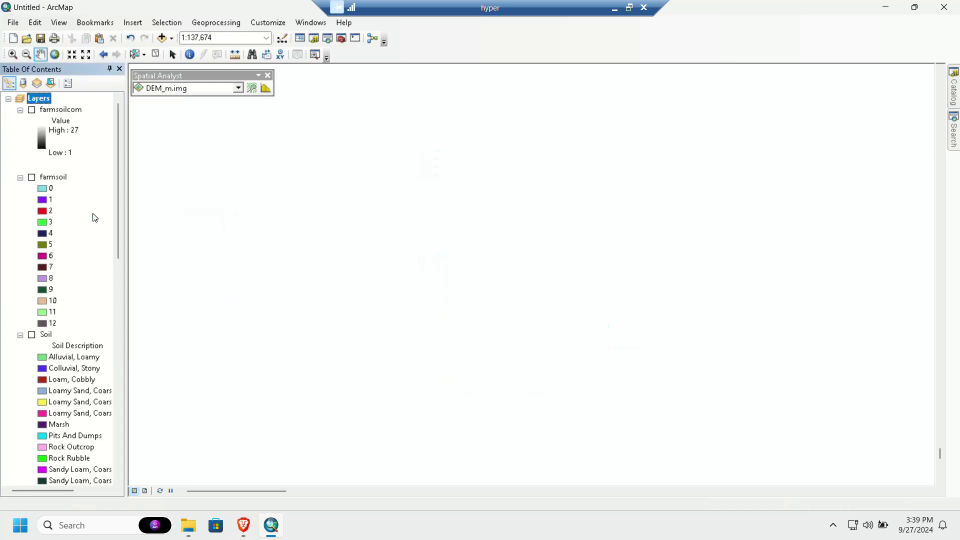
{"action": "right_click", "coordinate": [39, 100]}
{"action": "left_click", "coordinate": [98, 253]}
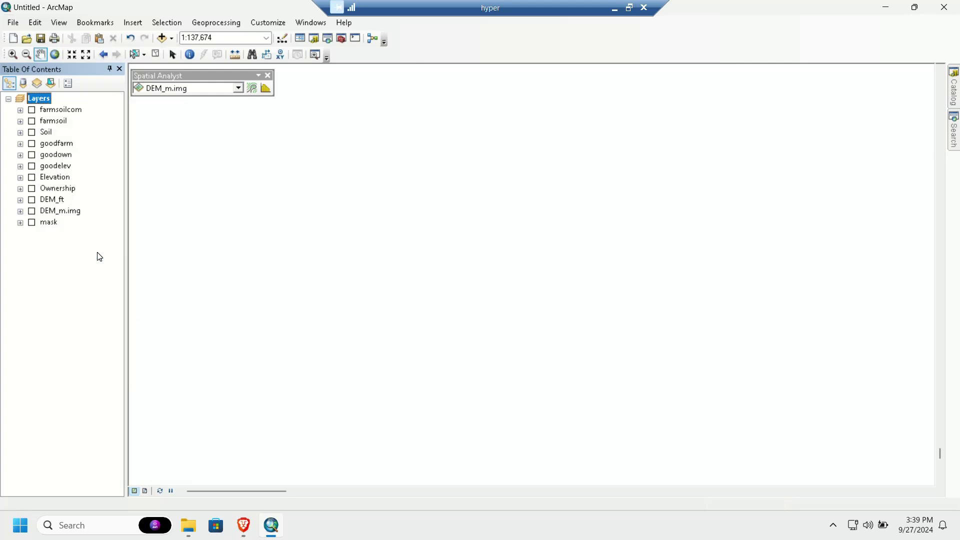
Step: Turn on the Soil and Ownership layers, leaving Soil displayed above Ownership on the map
{"action": "left_click", "coordinate": [32, 134]}
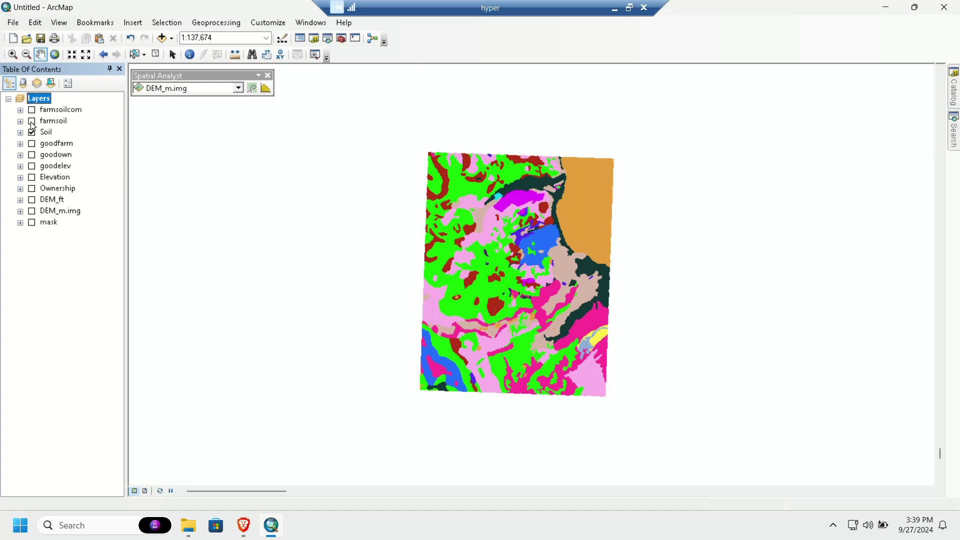
{"action": "left_click", "coordinate": [32, 189]}
{"action": "left_click", "coordinate": [32, 135]}
{"action": "left_click", "coordinate": [32, 134]}
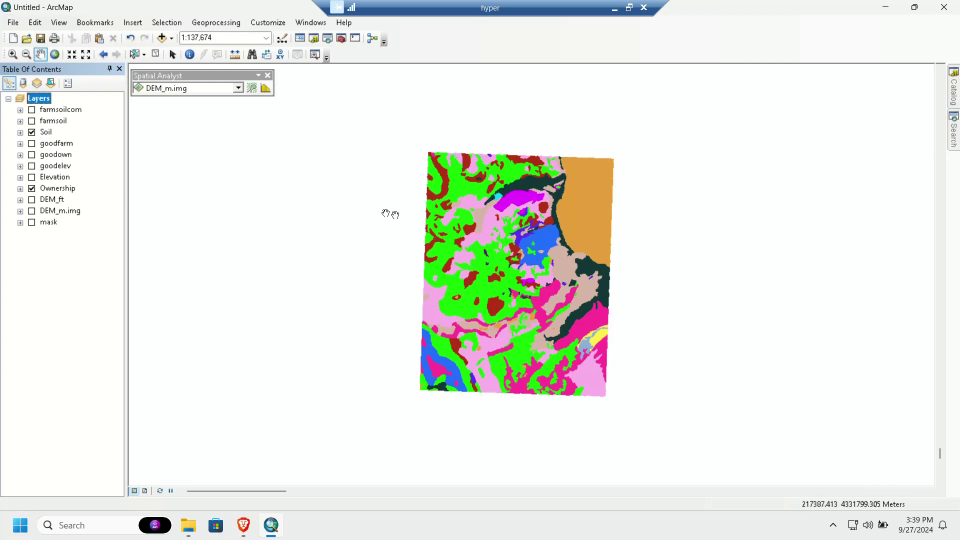
Step: Expand the Soil and Ownership legends and inspect the Water and 200 - U.S. Forest Service classes
{"action": "left_click", "coordinate": [20, 133]}
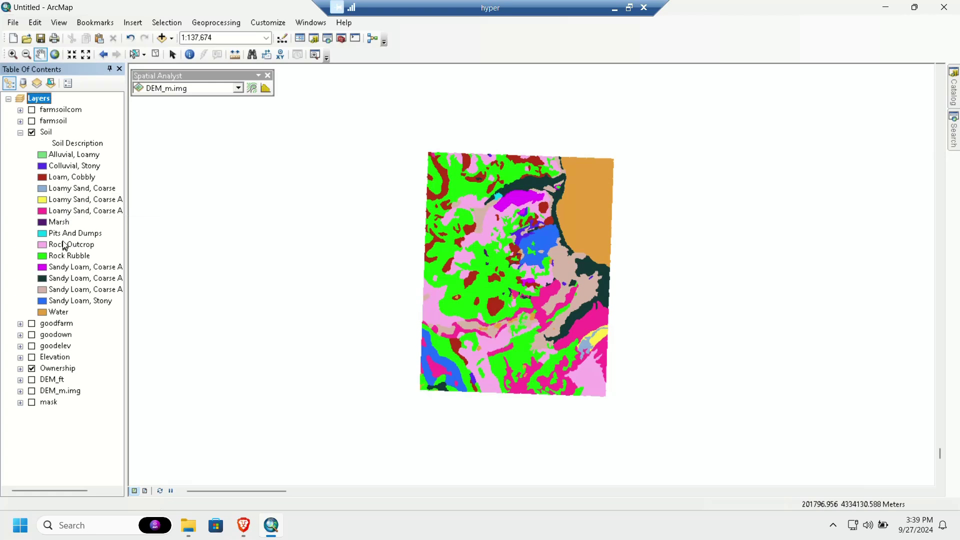
{"action": "left_click", "coordinate": [63, 313]}
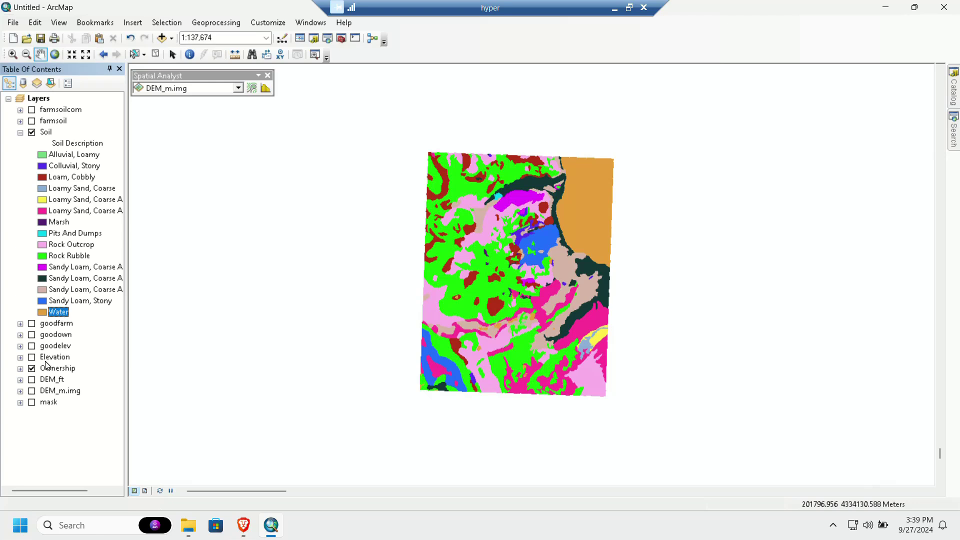
{"action": "left_click", "coordinate": [20, 368]}
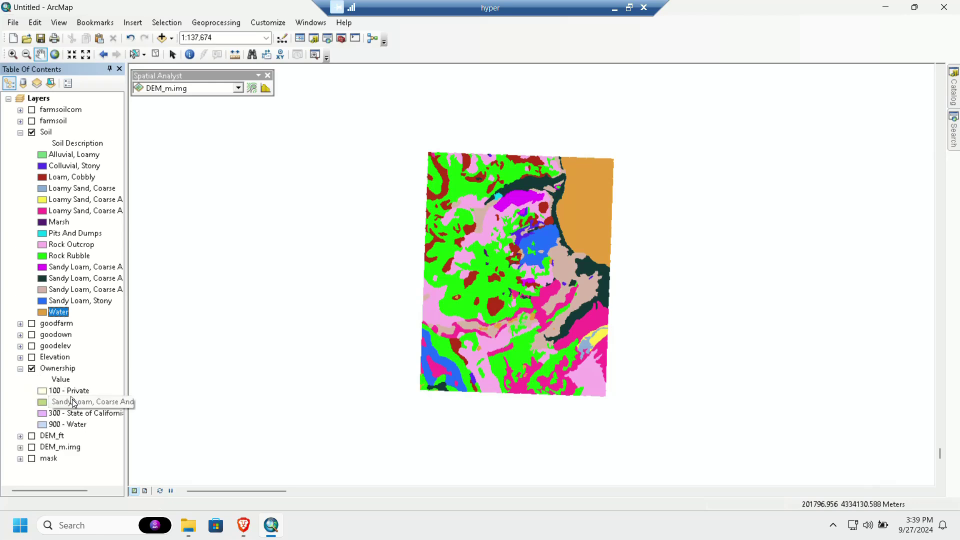
{"action": "left_click", "coordinate": [73, 404]}
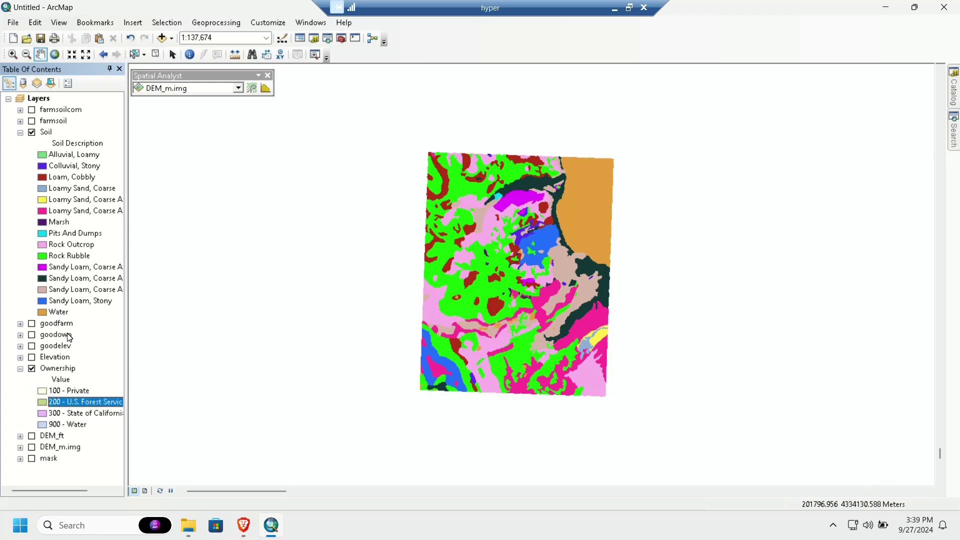
Step: Search for the Spatial Analyst Raster Calculator tool and open it
{"action": "left_click", "coordinate": [955, 140]}
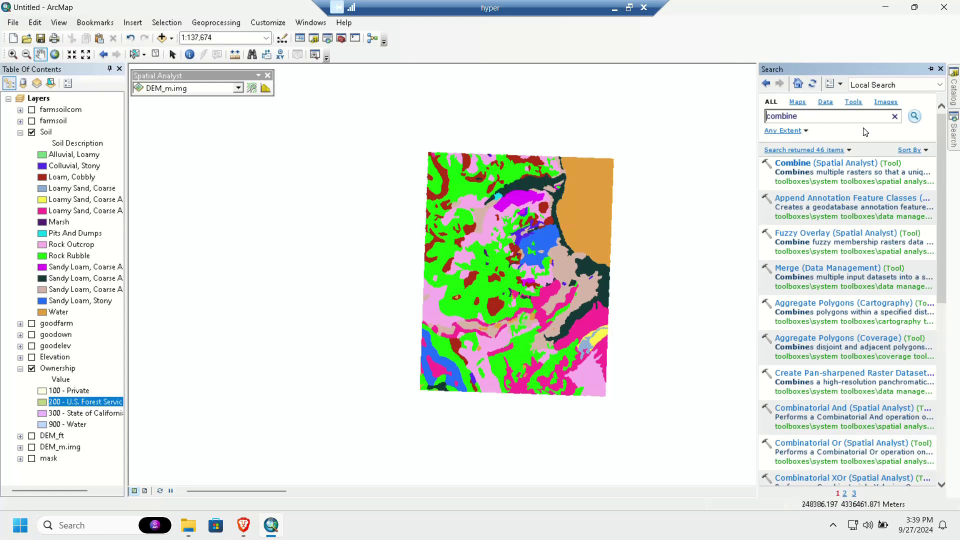
{"action": "left_click_drag", "start_coordinate": [860, 116], "coordinate": [747, 122]}
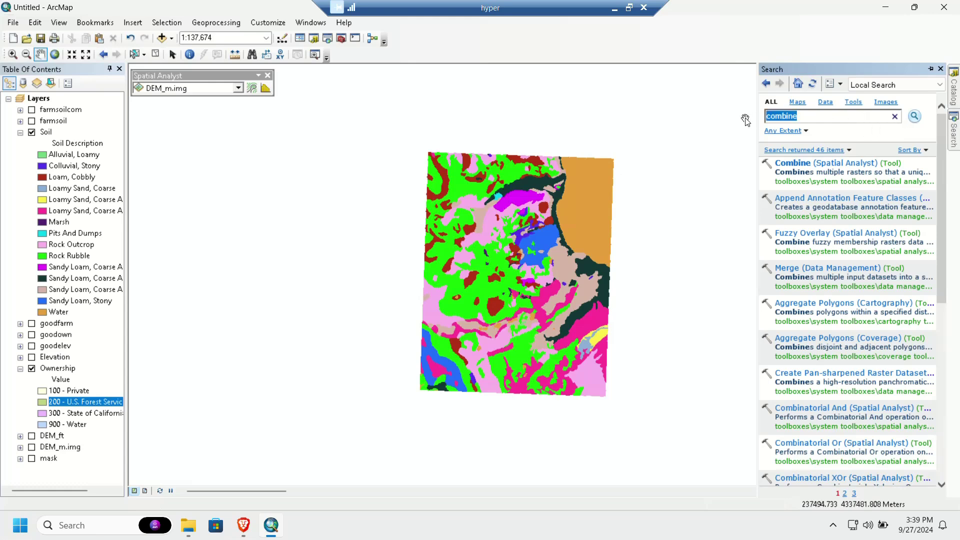
{"action": "type", "text": "raster calculator"}
{"action": "key", "text": "Return"}
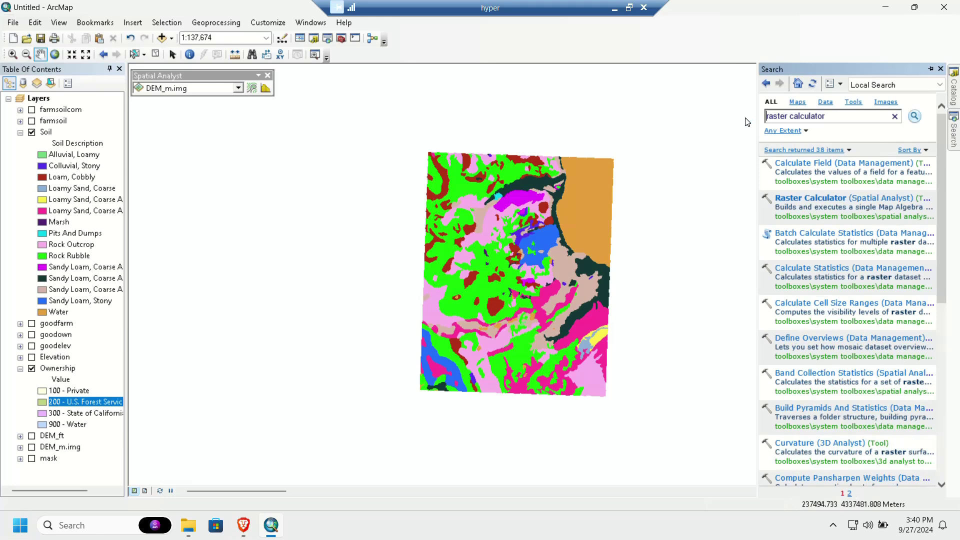
{"action": "left_click", "coordinate": [827, 198]}
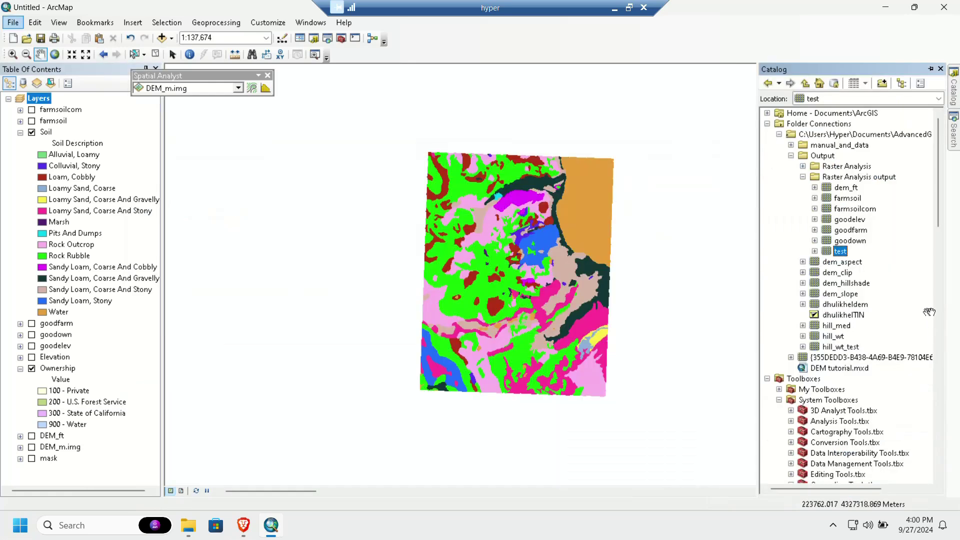
{"action": "scroll", "coordinate": [865, 325], "scroll_direction": "down", "scroll_amount": 9}
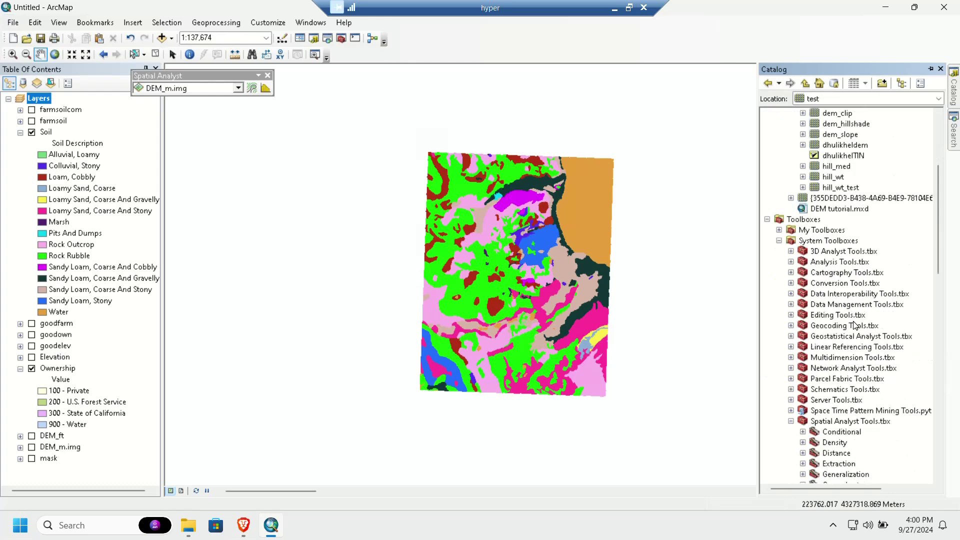
{"action": "scroll", "coordinate": [853, 346], "scroll_direction": "down", "scroll_amount": 6}
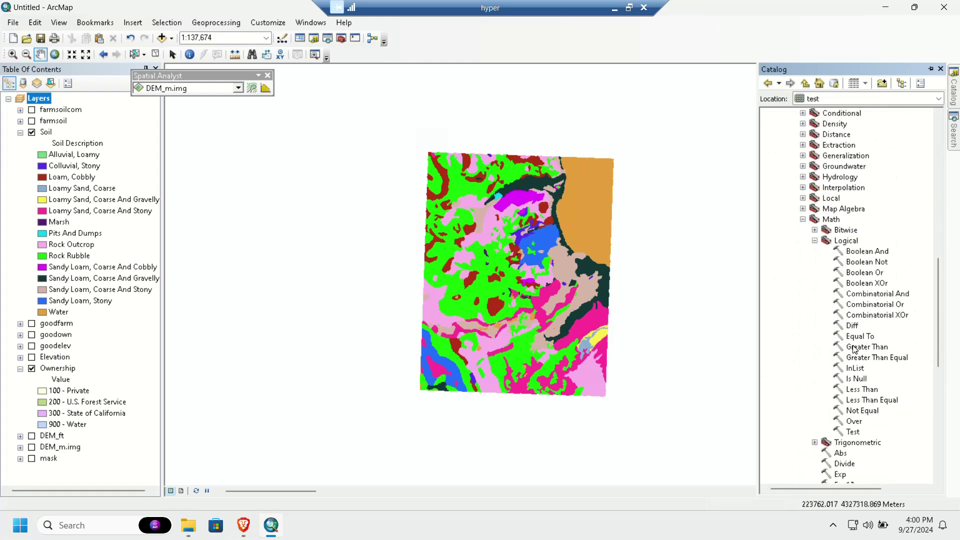
{"action": "left_click", "coordinate": [952, 146]}
{"action": "left_click", "coordinate": [820, 198]}
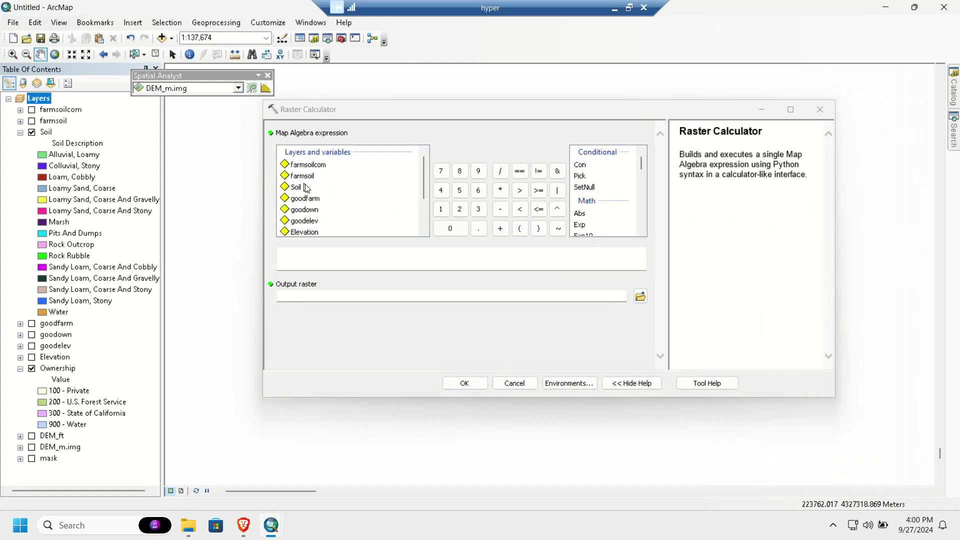
Step: Start a SetNull map algebra expression with the parenthesised condition "Soil" == 901
{"action": "double_click", "coordinate": [584, 188]}
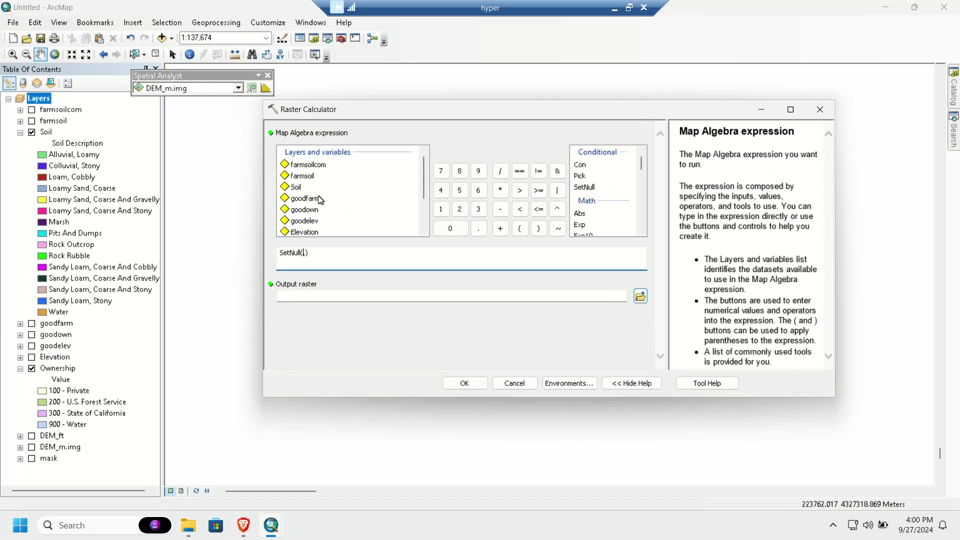
{"action": "left_click", "coordinate": [519, 228]}
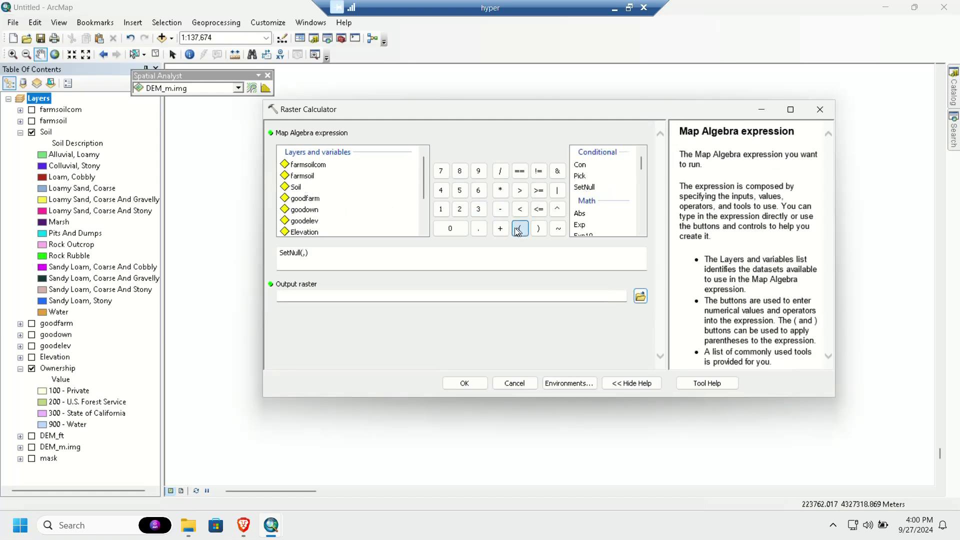
{"action": "double_click", "coordinate": [297, 188]}
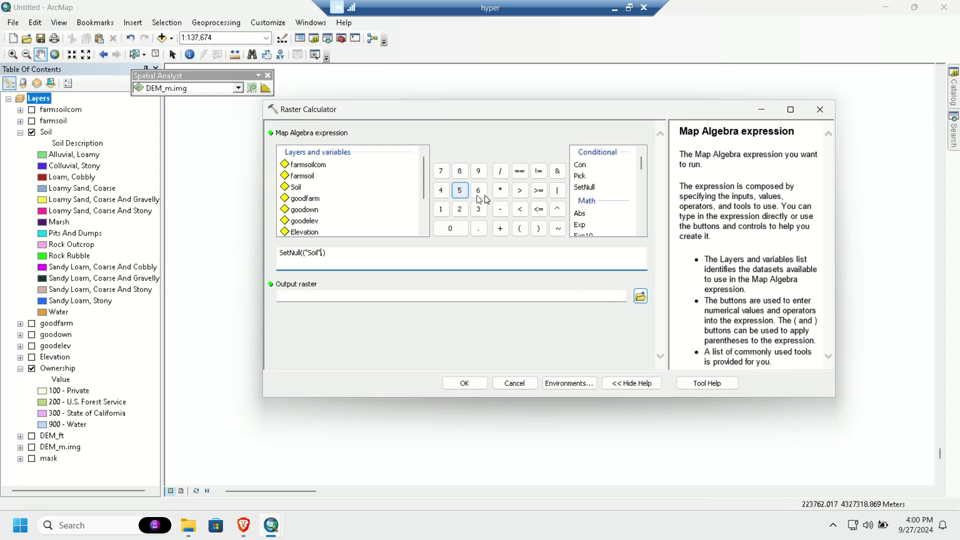
{"action": "left_click", "coordinate": [524, 167]}
{"action": "type", "text": "901"}
{"action": "left_click", "coordinate": [539, 228]}
Step: Complete the SetNull expression with the OR condition | ("Ownership" != 200) and an output value of 1
{"action": "left_click", "coordinate": [561, 193]}
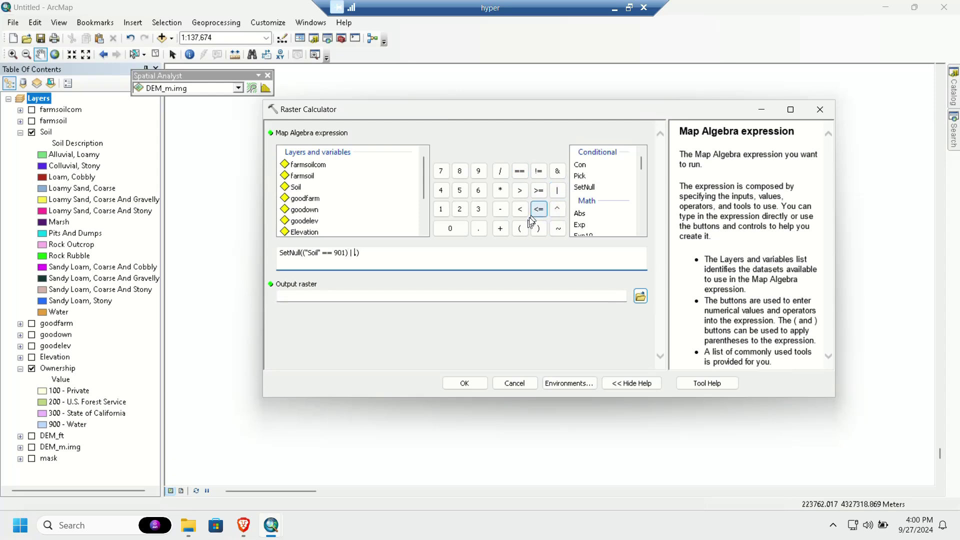
{"action": "left_click", "coordinate": [520, 230]}
{"action": "scroll", "coordinate": [311, 213], "scroll_direction": "down", "scroll_amount": 1}
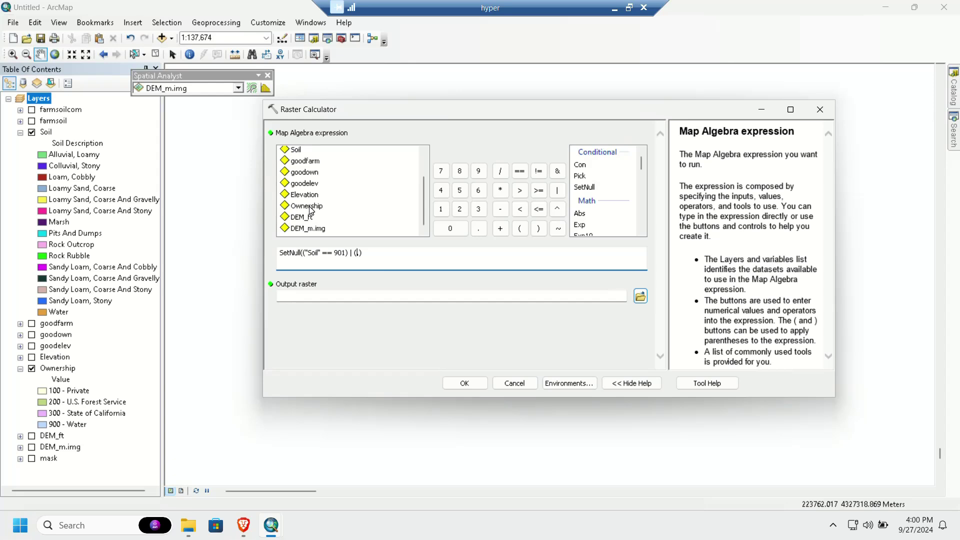
{"action": "double_click", "coordinate": [310, 206]}
{"action": "left_click", "coordinate": [539, 172]}
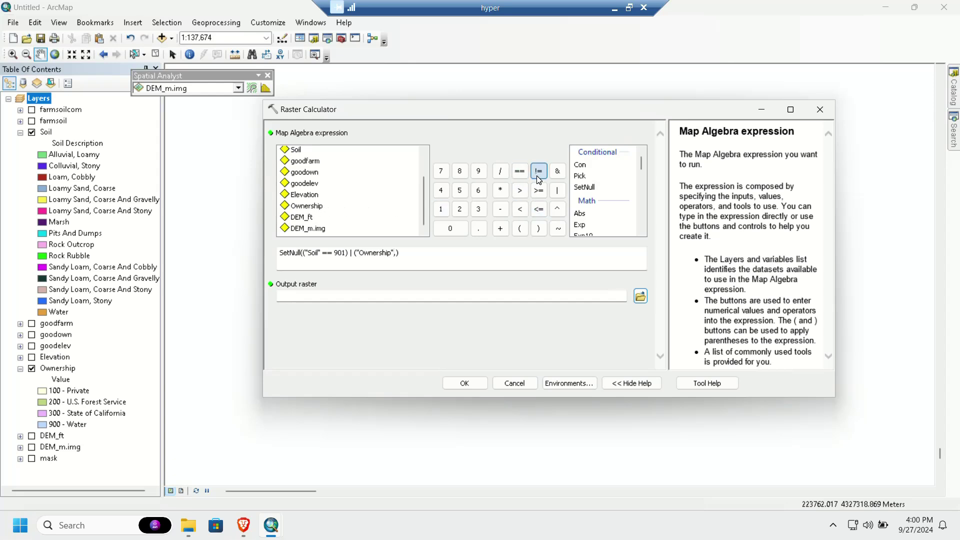
{"action": "type", "text": "200"}
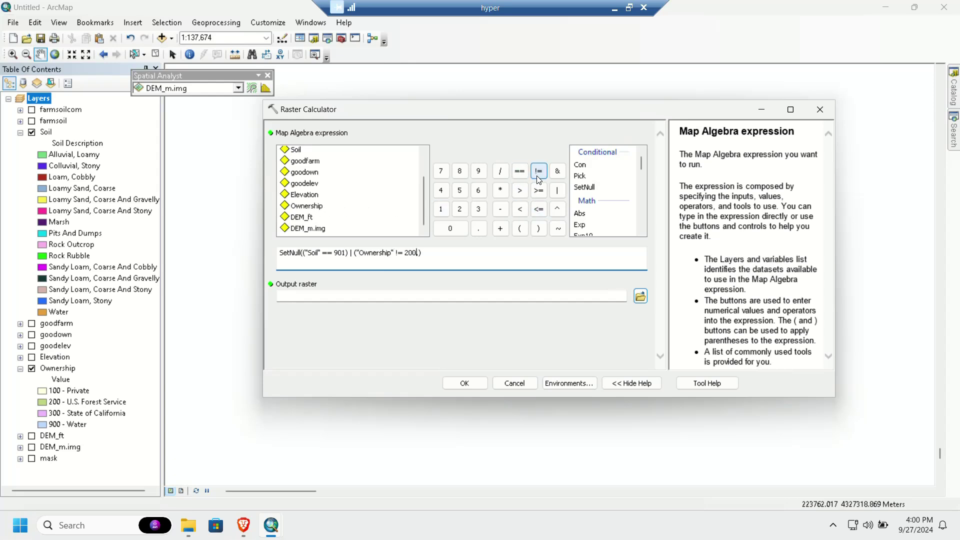
{"action": "left_click", "coordinate": [544, 228]}
{"action": "type", "text": "1)"}
{"action": "left_click", "coordinate": [612, 320]}
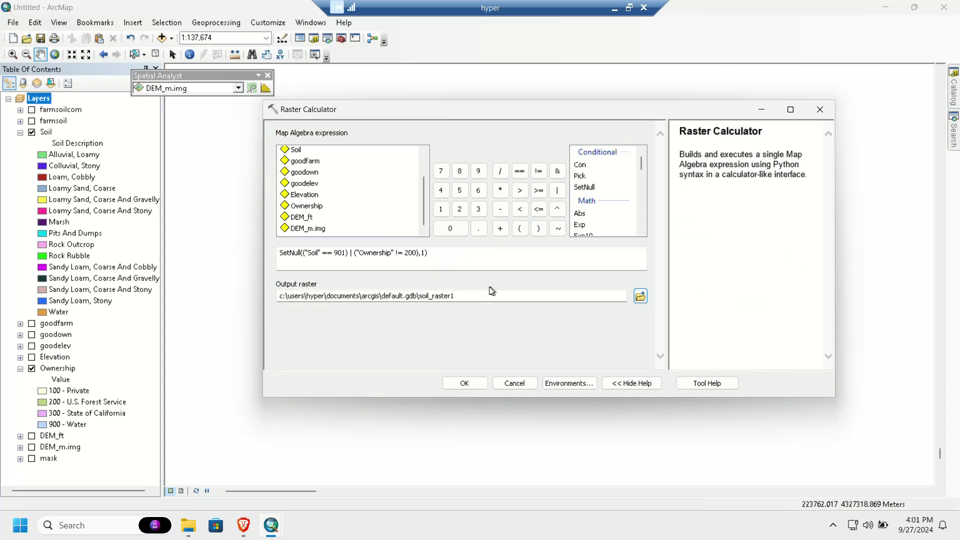
Step: Name the output raster soilmasks in the Raster Analysis output folder and run the calculation
{"action": "left_click", "coordinate": [640, 296]}
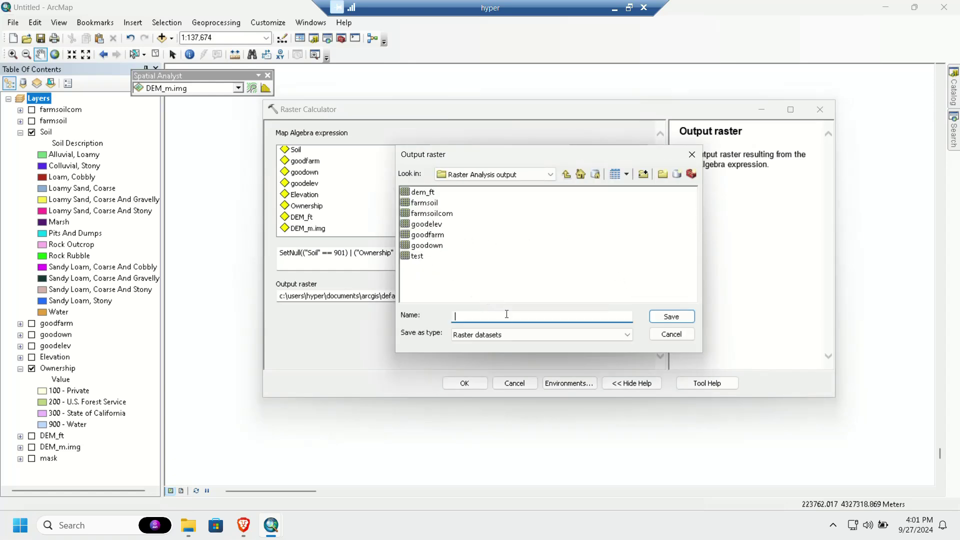
{"action": "type", "text": "soilsmask"}
{"action": "key", "text": "BackSpace"}
{"action": "key", "text": "BackSpace"}
{"action": "key", "text": "BackSpace"}
{"action": "key", "text": "BackSpace"}
{"action": "type", "text": "masks"}
{"action": "key", "text": "Return"}
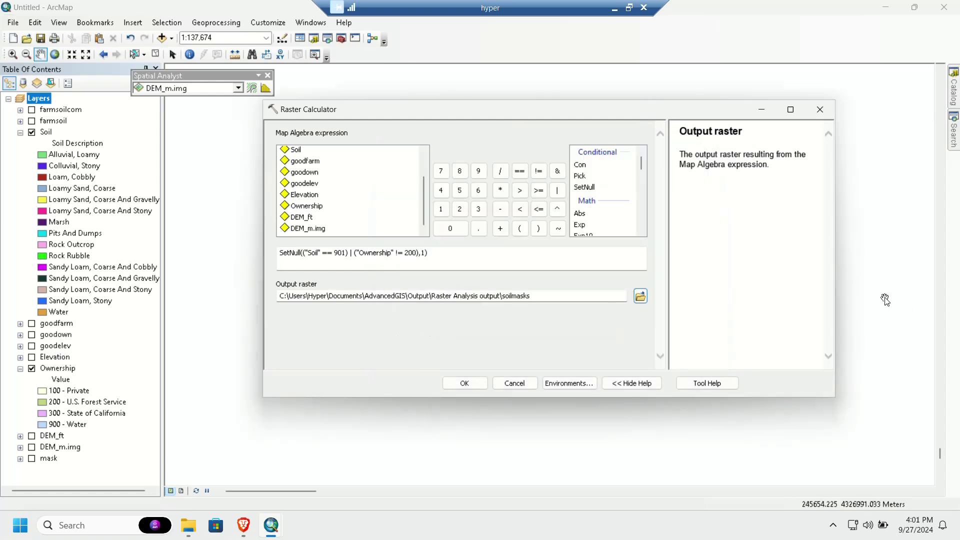
{"action": "left_click", "coordinate": [472, 381]}
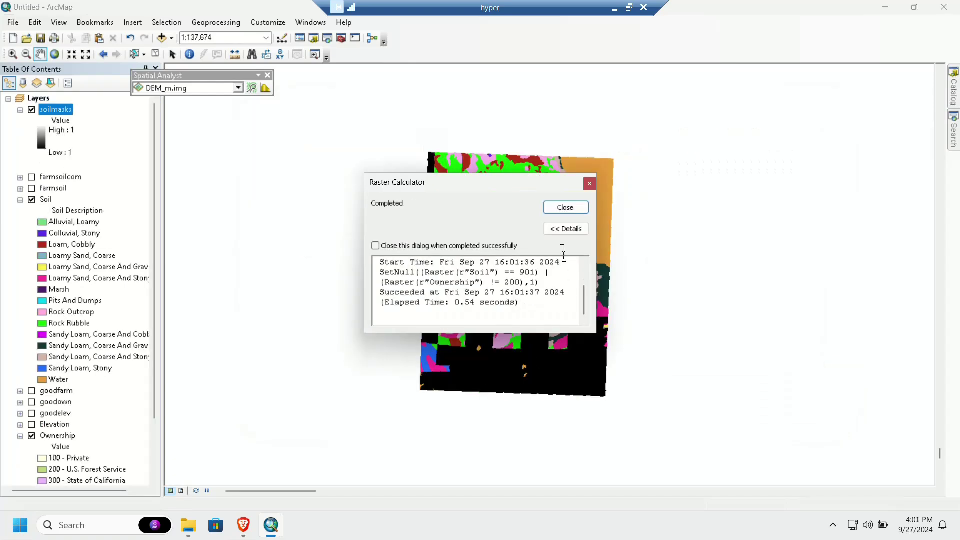
{"action": "left_click", "coordinate": [565, 208]}
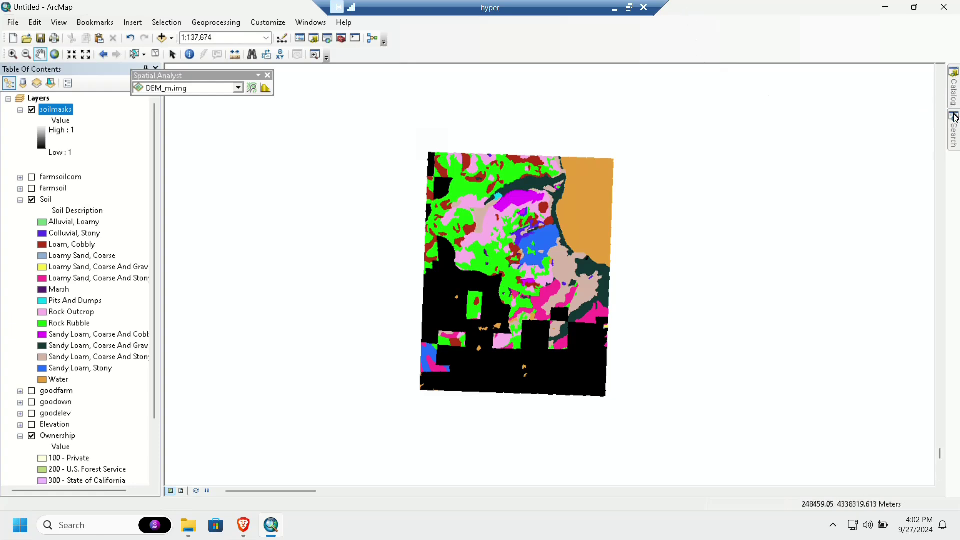
Step: Search for the Spatial Analyst Extract by Mask tool and open it
{"action": "left_click", "coordinate": [953, 131]}
{"action": "left_click_drag", "start_coordinate": [827, 117], "coordinate": [743, 107]}
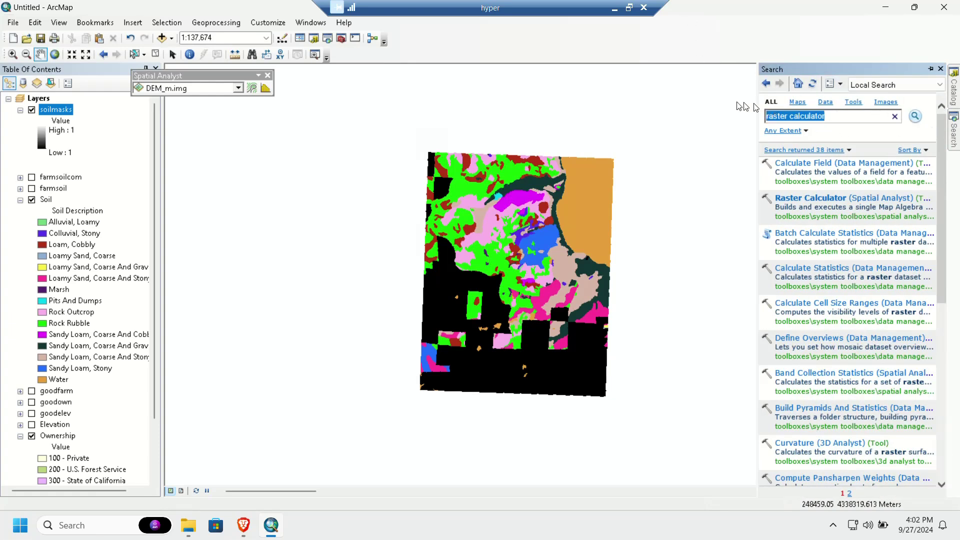
{"action": "type", "text": "ex"}
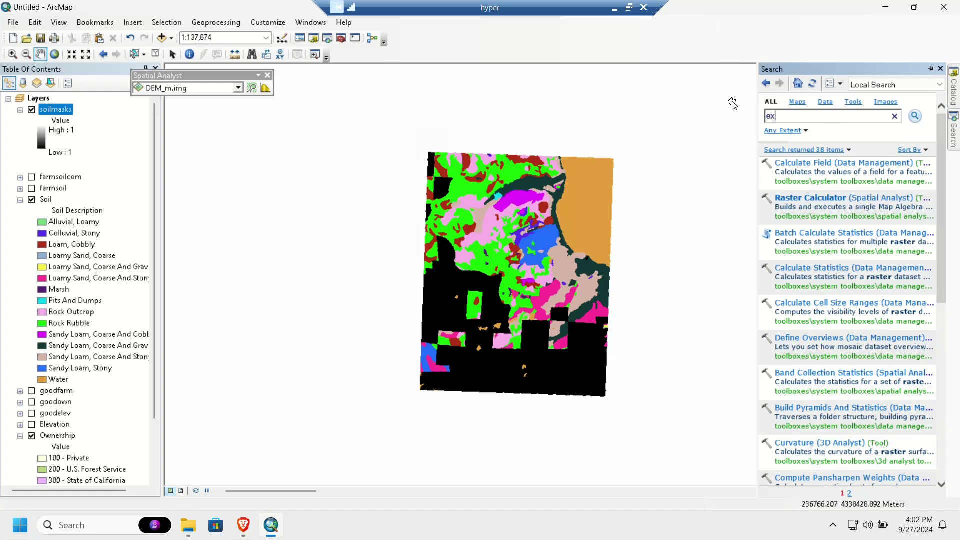
{"action": "type", "text": "tract by mask"}
{"action": "key", "text": "Return"}
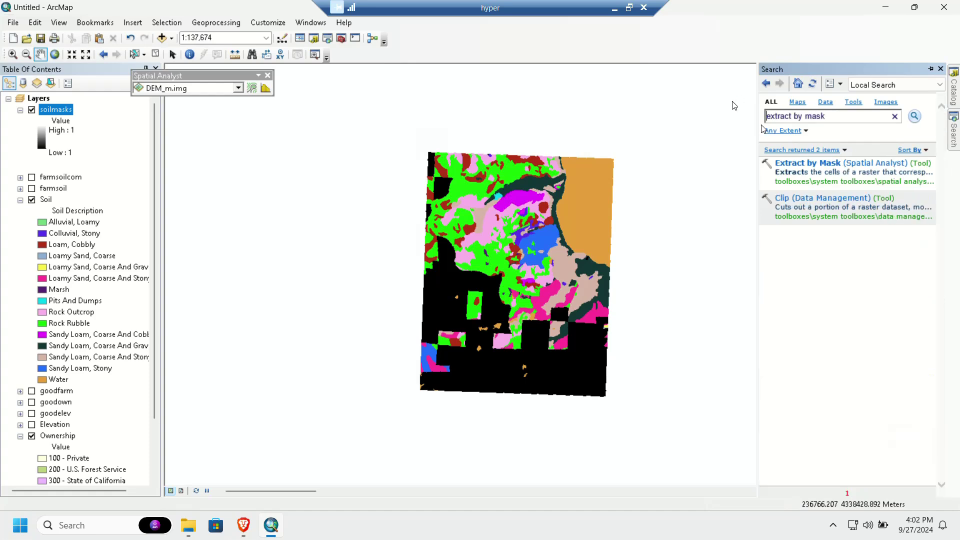
{"action": "left_click", "coordinate": [839, 165]}
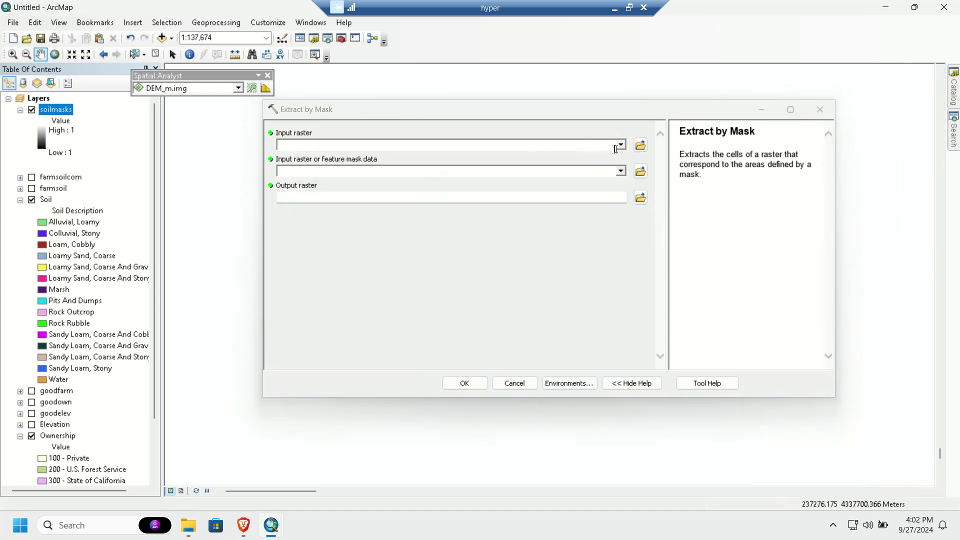
Step: Set farmsoil as the raster to extract from and soilmasks as the mask data
{"action": "left_click", "coordinate": [622, 145]}
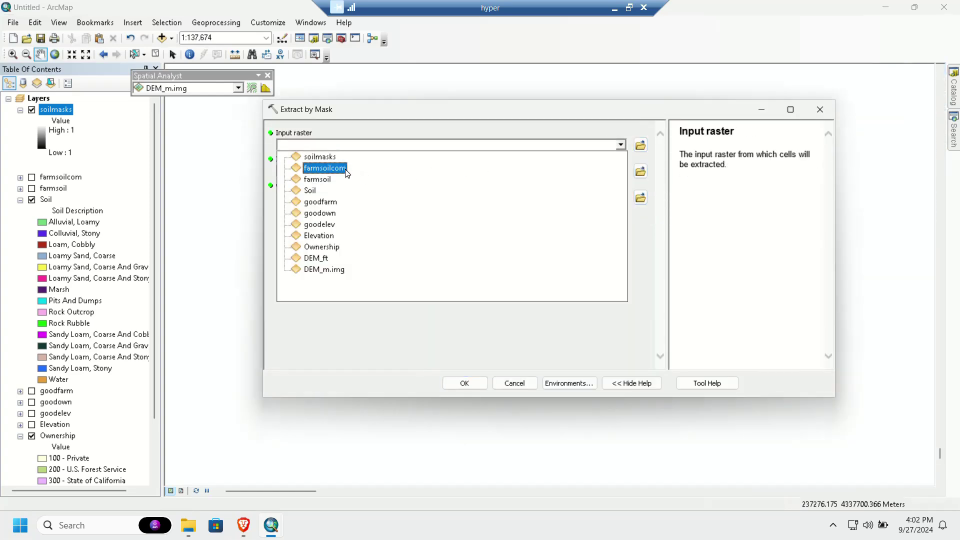
{"action": "left_click", "coordinate": [331, 186]}
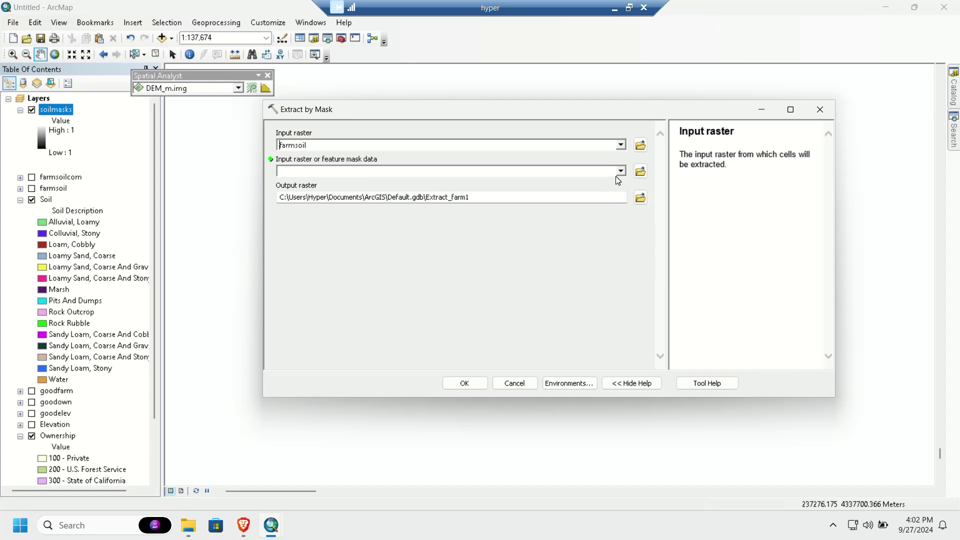
{"action": "left_click", "coordinate": [621, 171]}
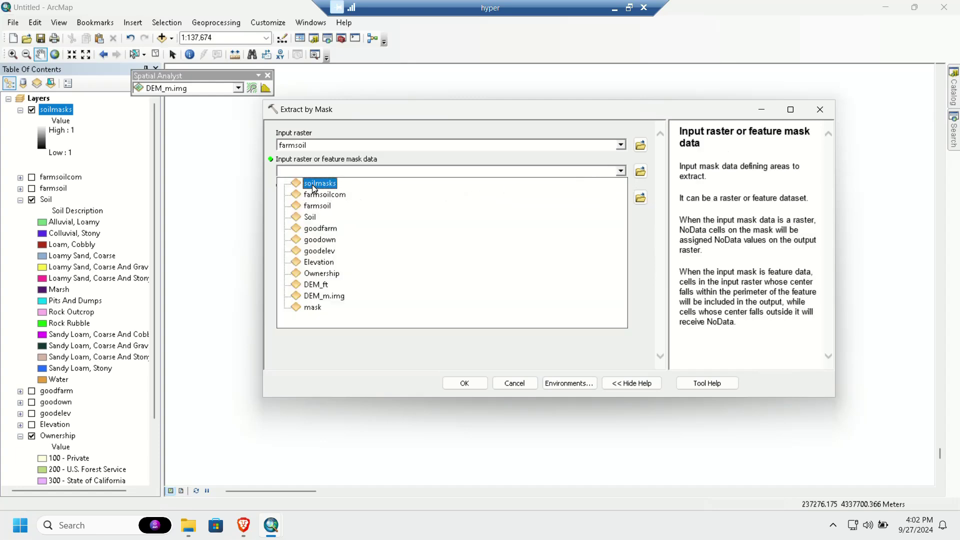
{"action": "left_click", "coordinate": [314, 188]}
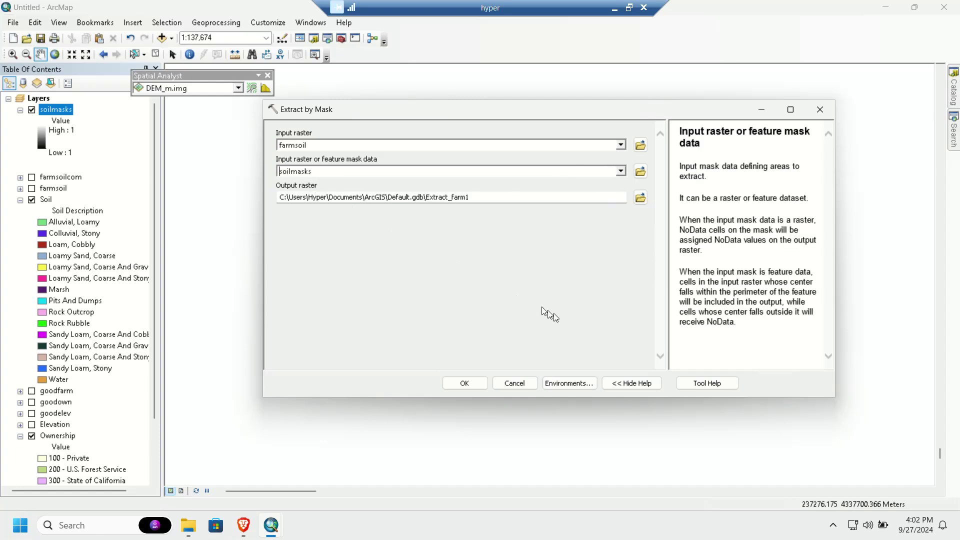
Step: Name the output raster farmlast in the Raster Analysis output folder and run the extraction
{"action": "left_click", "coordinate": [640, 197]}
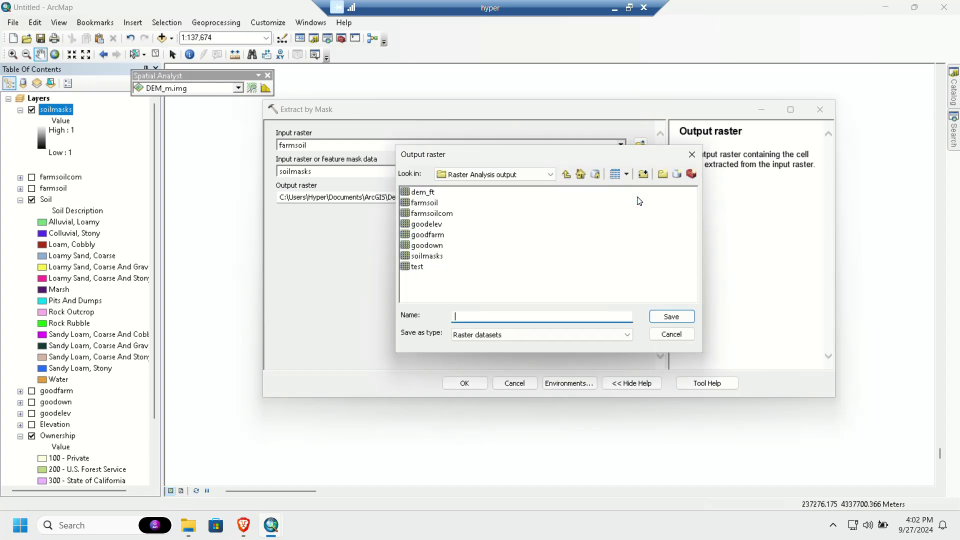
{"action": "type", "text": "farmlast"}
{"action": "left_click", "coordinate": [668, 315]}
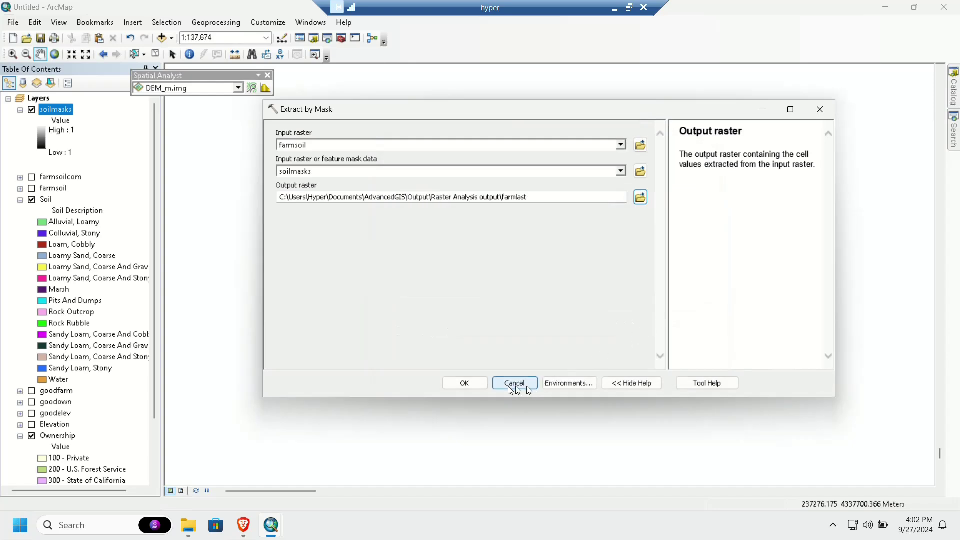
{"action": "left_click", "coordinate": [446, 382]}
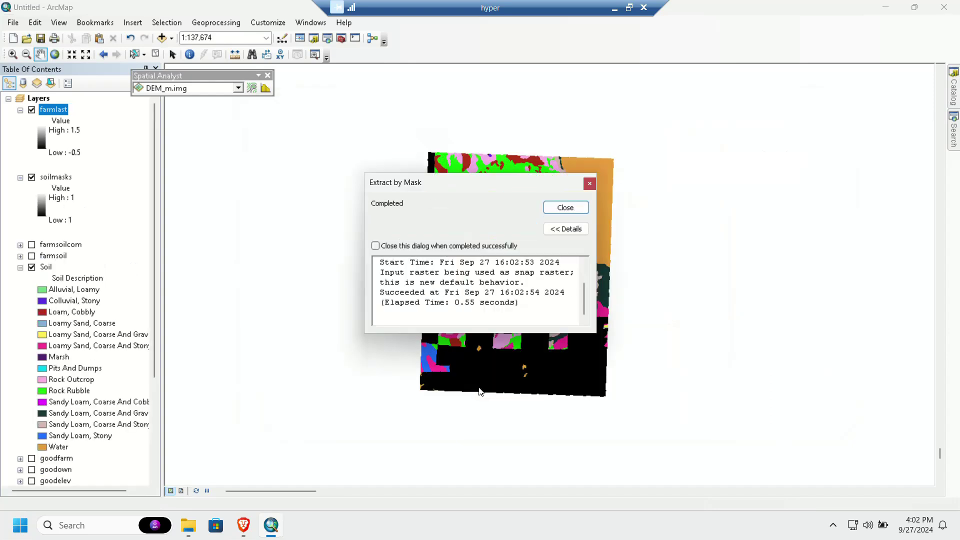
{"action": "left_click", "coordinate": [566, 207]}
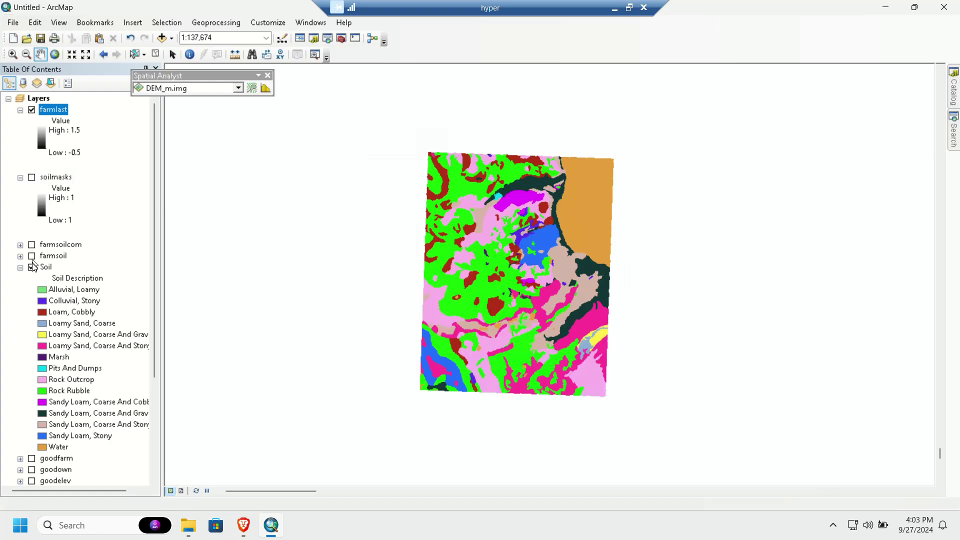
Step: Turn off the Soil and Ownership layers so that only farmlast is displayed
{"action": "left_click", "coordinate": [32, 267]}
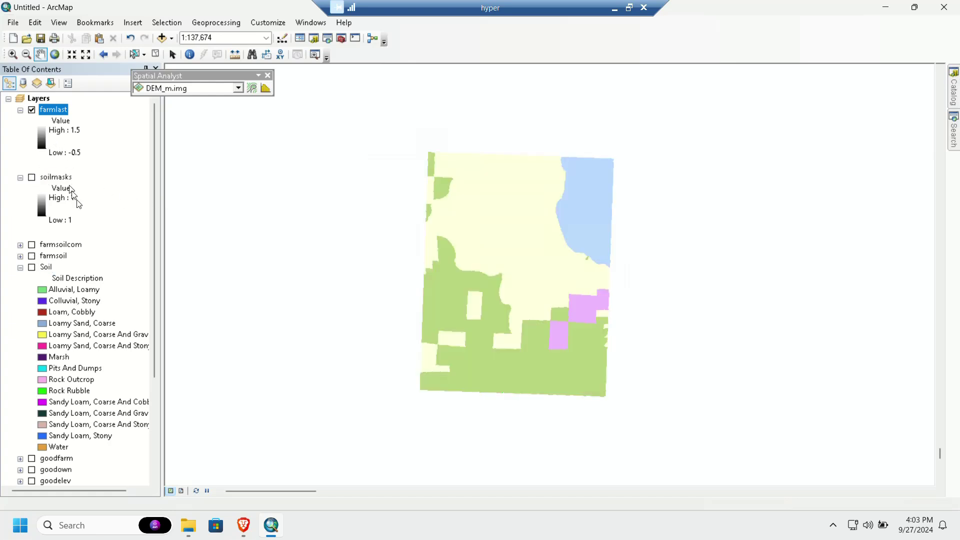
{"action": "scroll", "coordinate": [80, 210], "scroll_direction": "down", "scroll_amount": 4}
{"action": "left_click", "coordinate": [32, 357]}
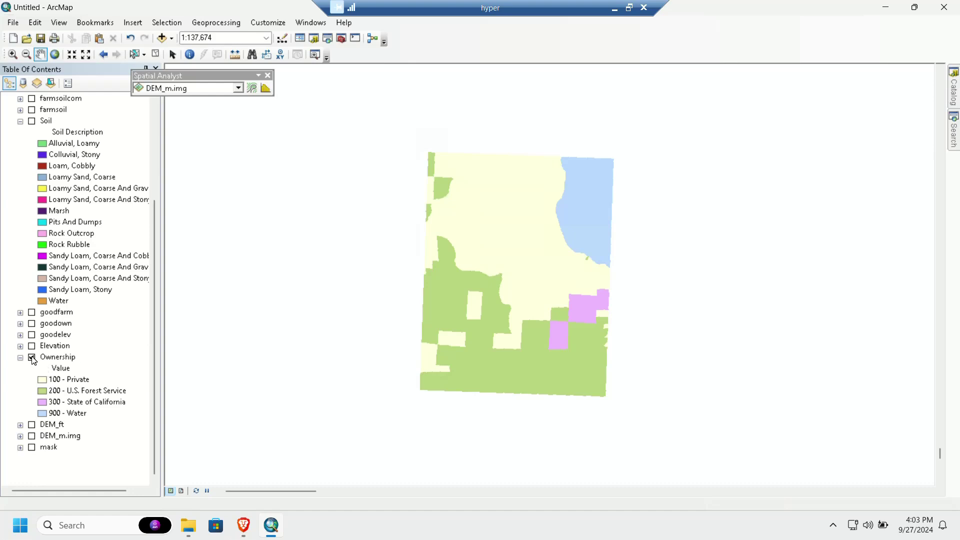
{"action": "scroll", "coordinate": [85, 300], "scroll_direction": "up", "scroll_amount": 4}
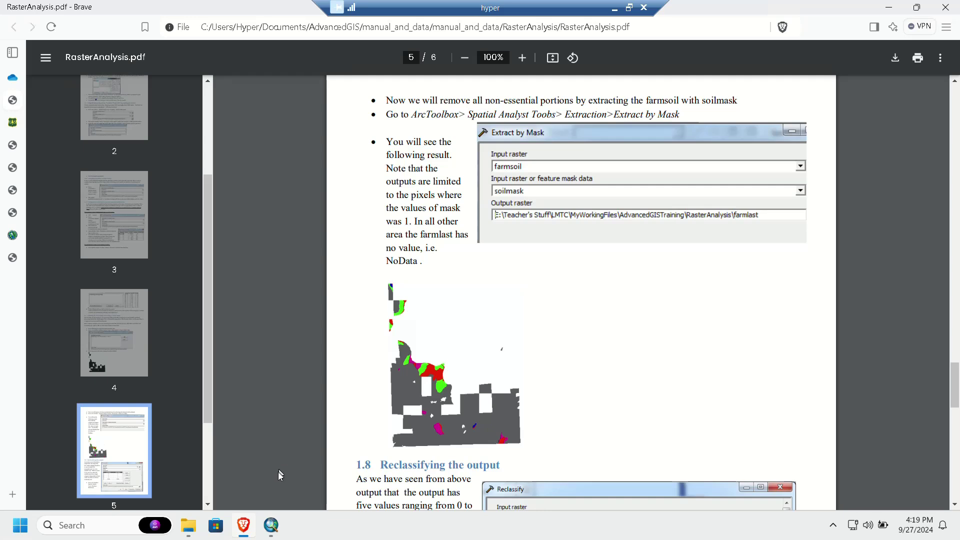
Step: Switch to ArcMap and start a new blank map, discarding the changes to RasterAnalysis.mxd
{"action": "left_click", "coordinate": [271, 525]}
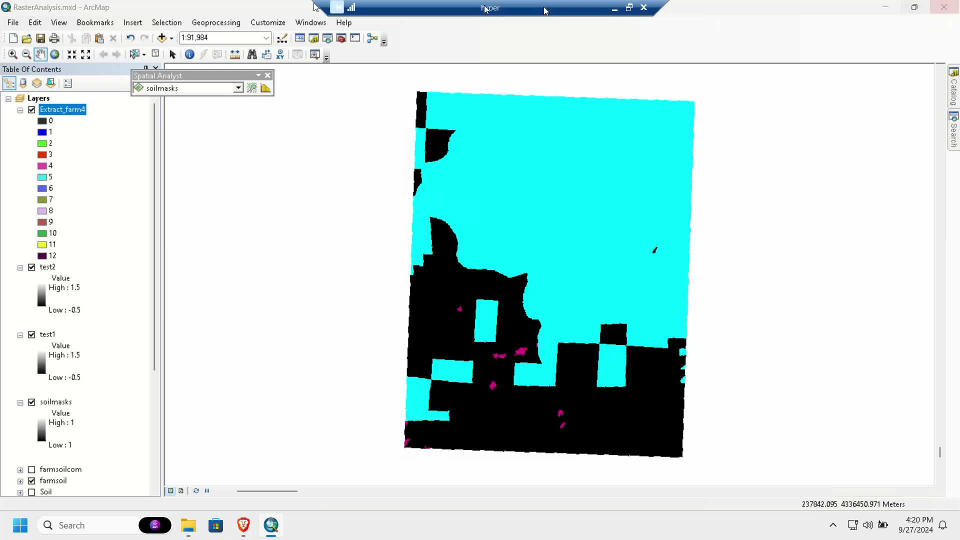
{"action": "left_click", "coordinate": [13, 42]}
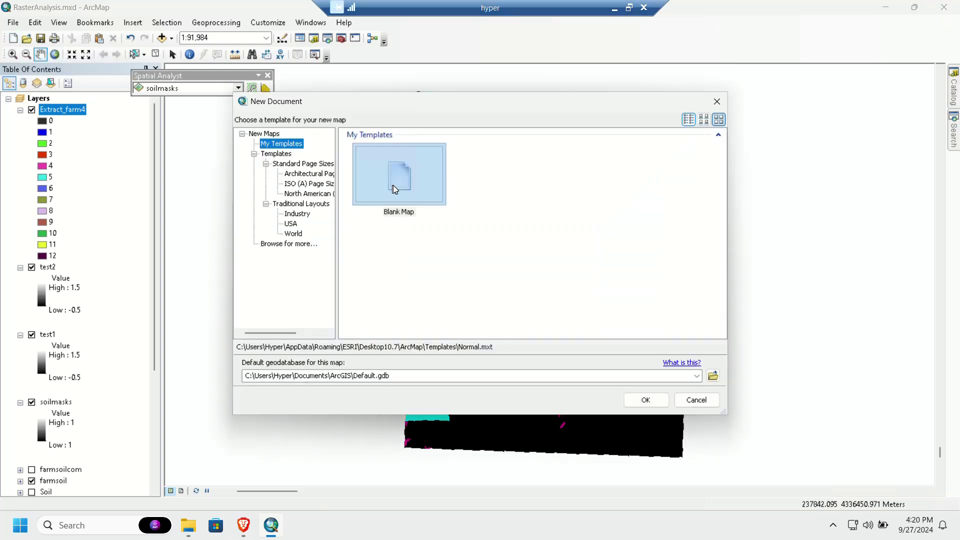
{"action": "double_click", "coordinate": [397, 186]}
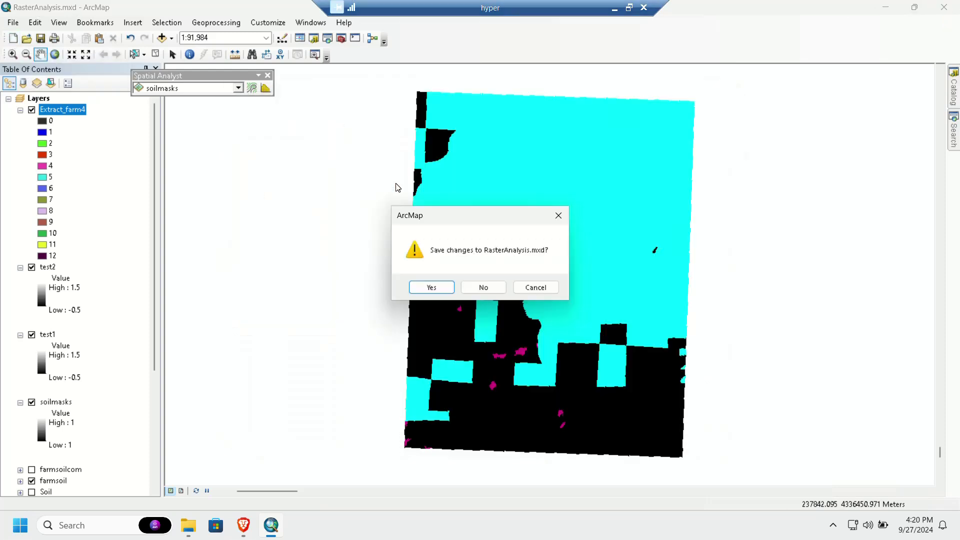
{"action": "left_click", "coordinate": [494, 286]}
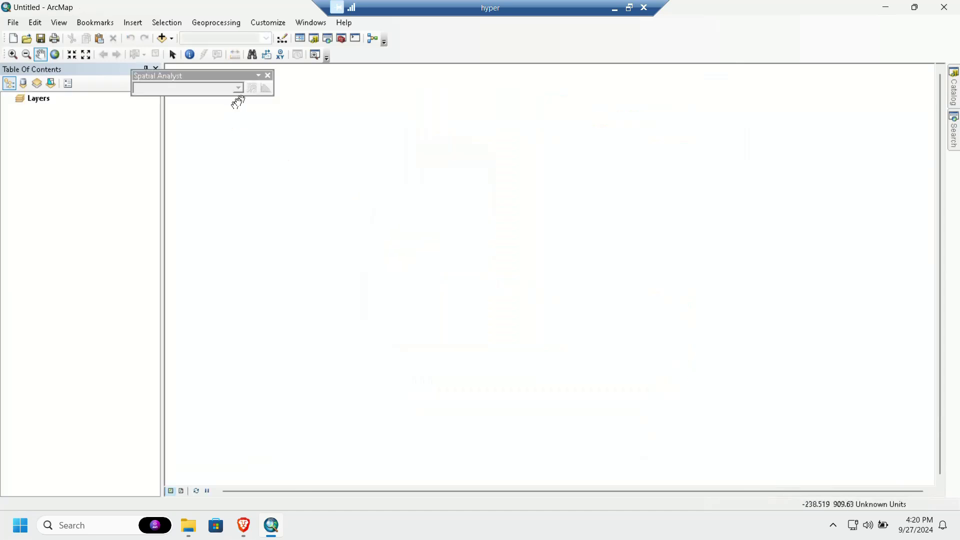
Step: Add the soilmasks and farmsoil rasters from the Raster Analysis output folder to the map
{"action": "mouse_move", "coordinate": [954, 100]}
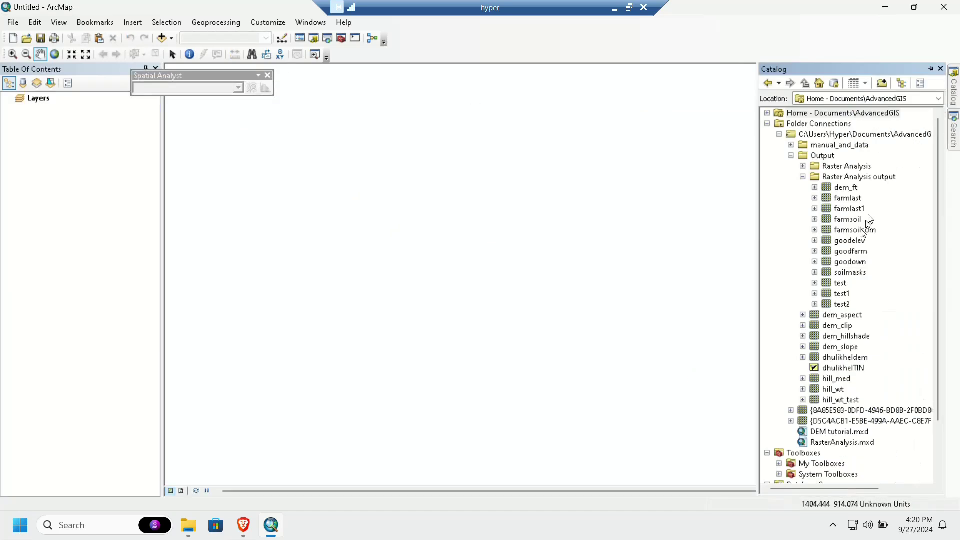
{"action": "left_click_drag", "start_coordinate": [845, 274], "coordinate": [710, 280]}
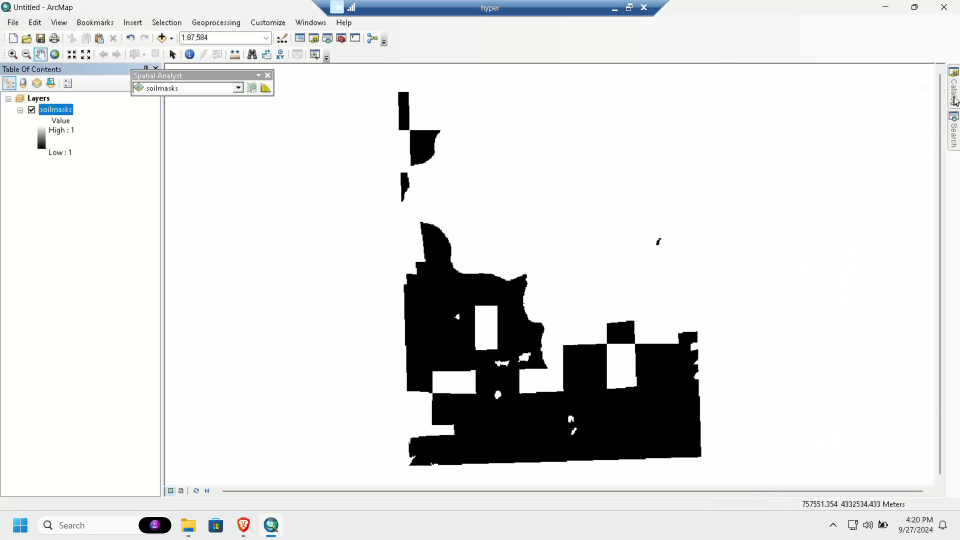
{"action": "mouse_move", "coordinate": [954, 100]}
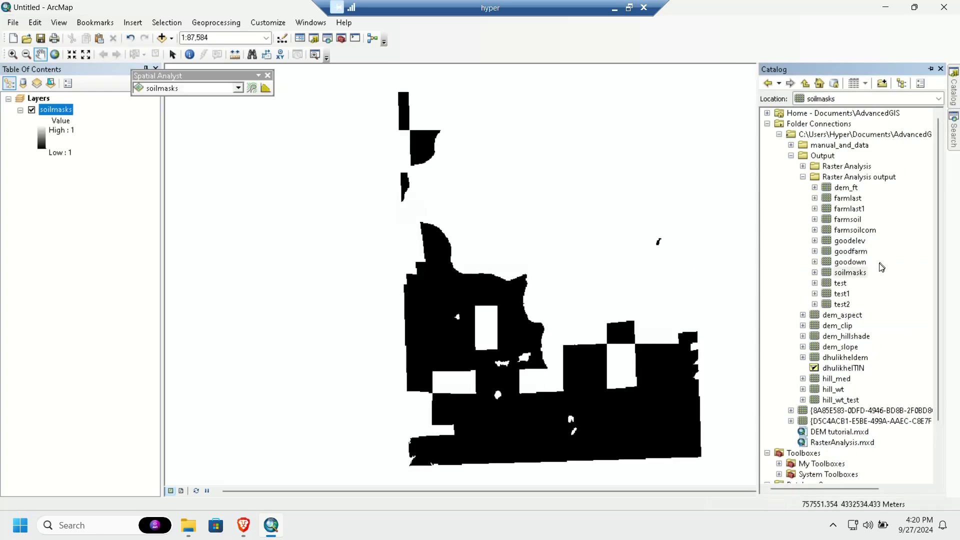
{"action": "left_click", "coordinate": [848, 220]}
{"action": "left_click_drag", "start_coordinate": [849, 222], "coordinate": [568, 232]}
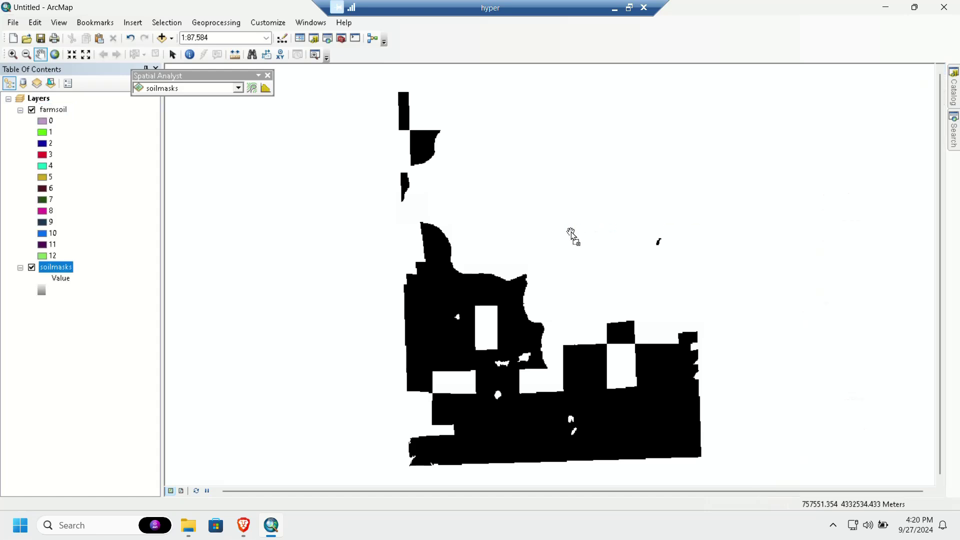
Step: Open Extract by Mask with farmsoil as the input raster and soilmasks as the mask
{"action": "mouse_move", "coordinate": [954, 136]}
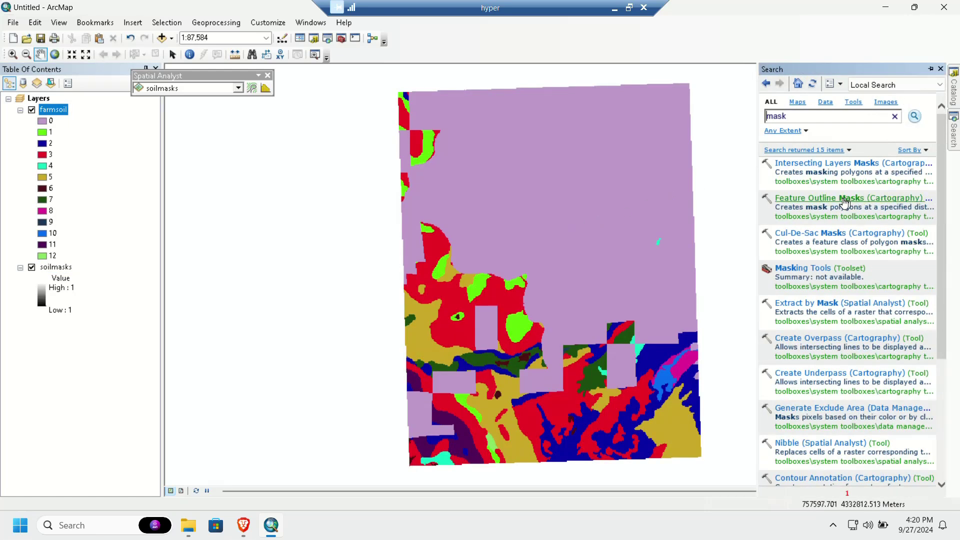
{"action": "left_click", "coordinate": [812, 303]}
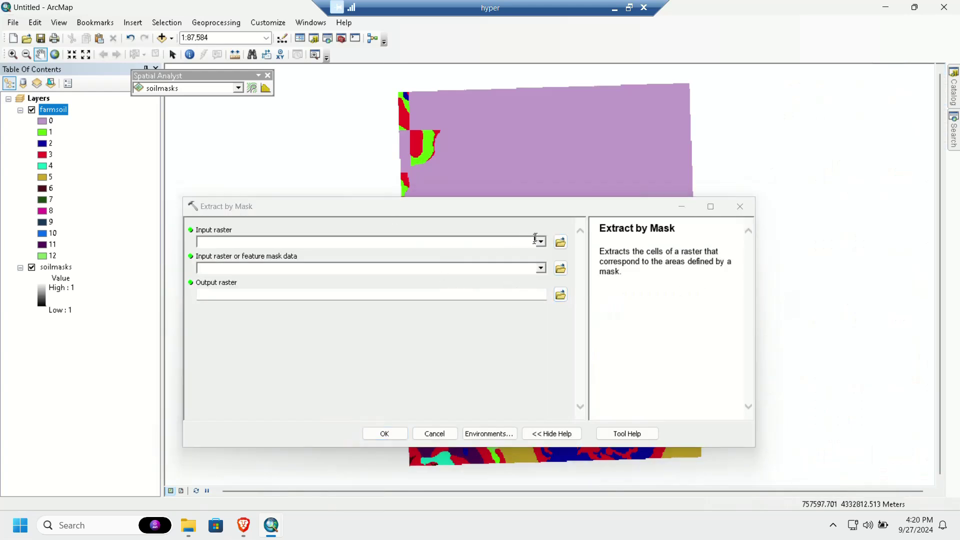
{"action": "left_click", "coordinate": [540, 241]}
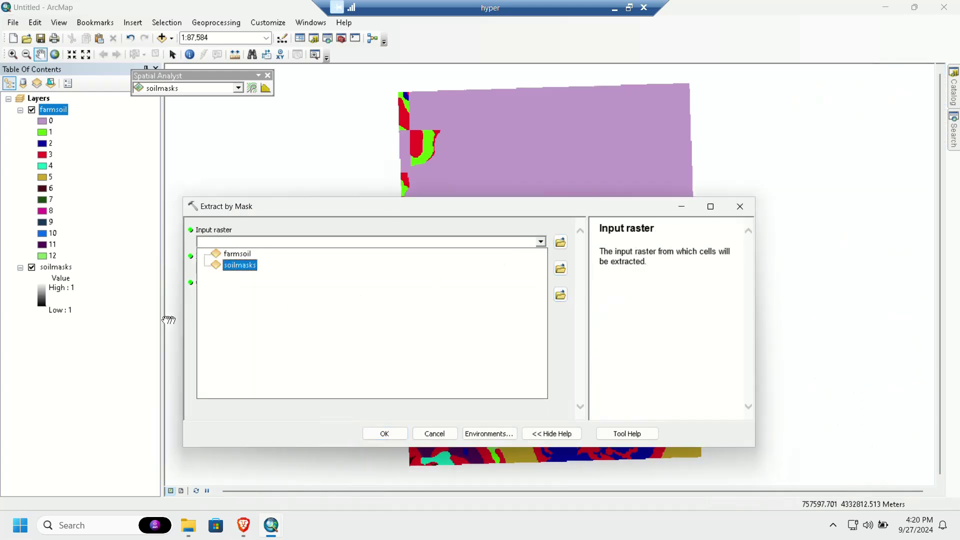
{"action": "left_click", "coordinate": [239, 254]}
{"action": "left_click", "coordinate": [541, 268]}
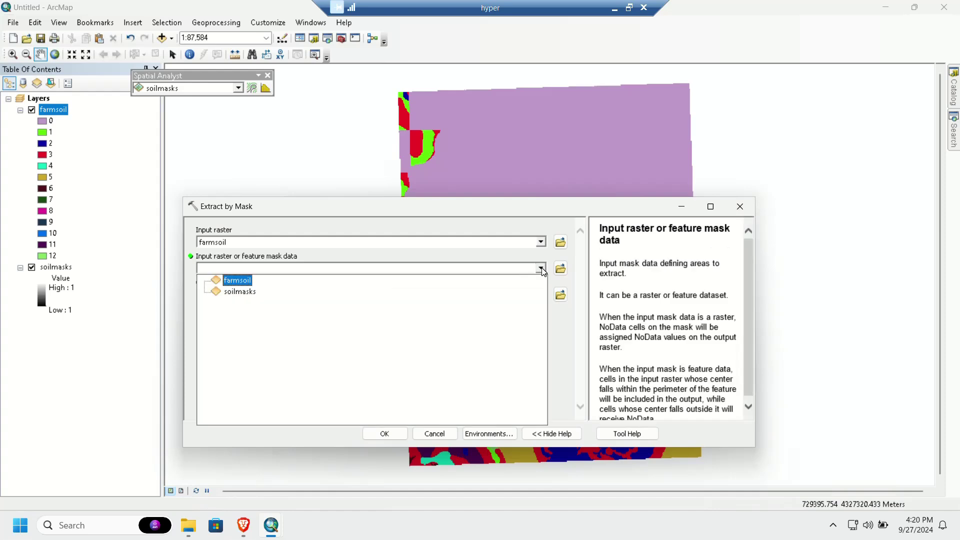
{"action": "left_click", "coordinate": [254, 291]}
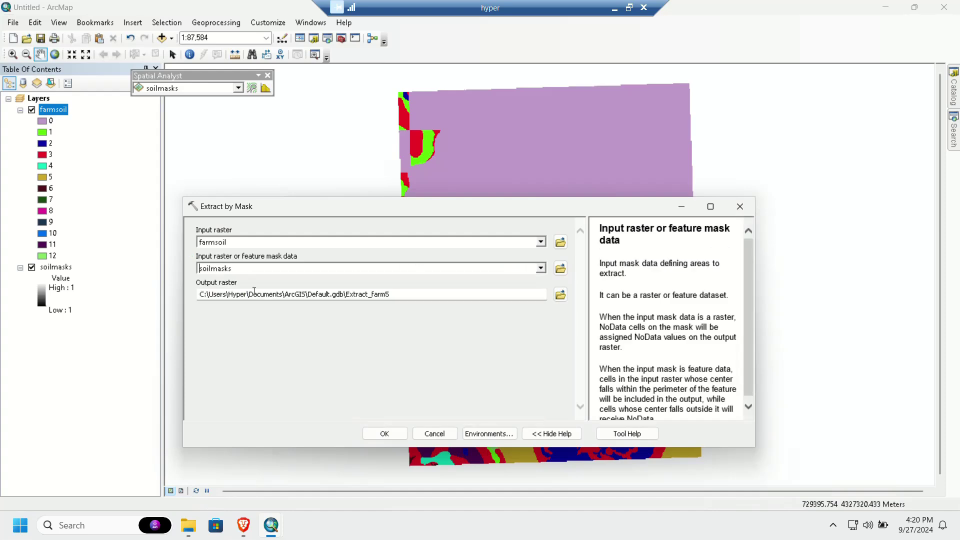
Step: Save the extraction output as farmlast2 in the Raster Analysis output folder
{"action": "left_click", "coordinate": [562, 295]}
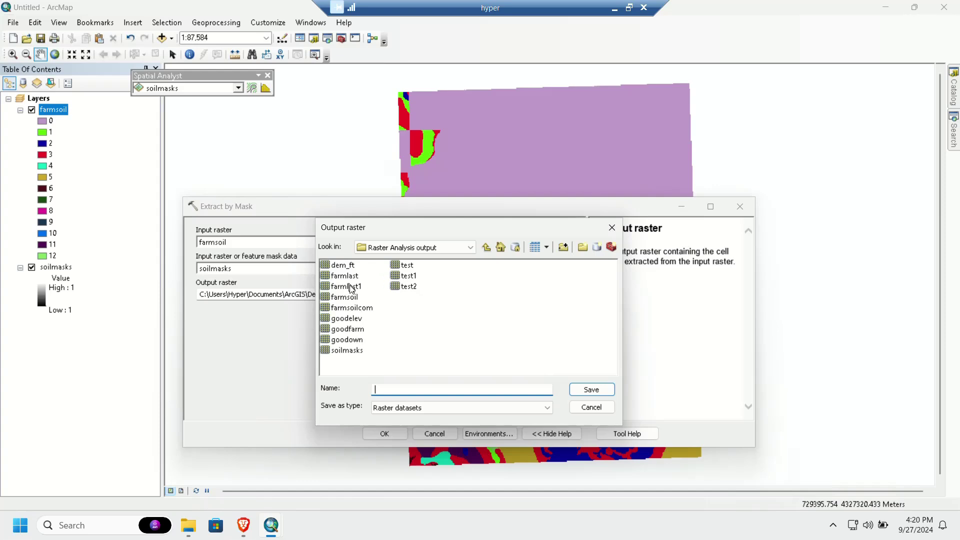
{"action": "left_click", "coordinate": [348, 278]}
{"action": "left_click", "coordinate": [407, 390]}
{"action": "type", "text": "2"}
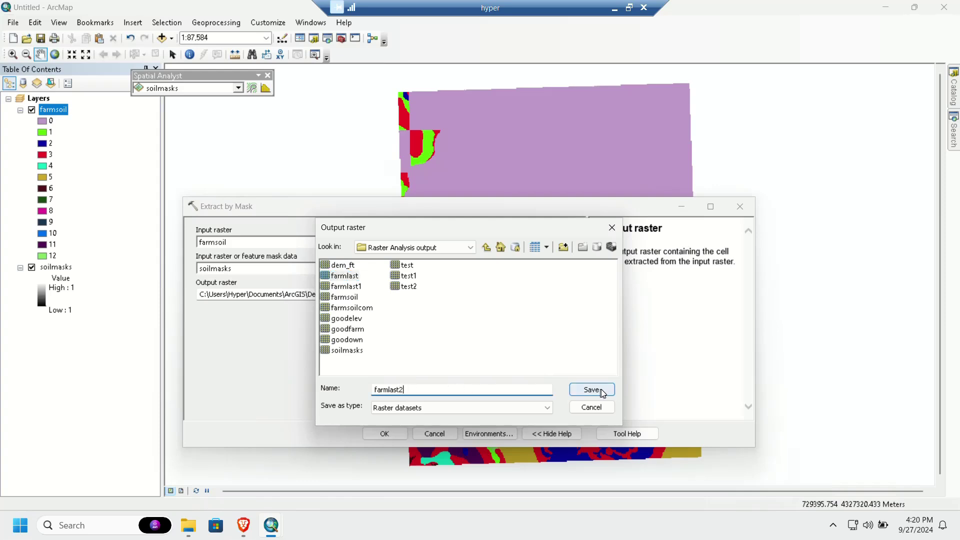
{"action": "left_click", "coordinate": [591, 390]}
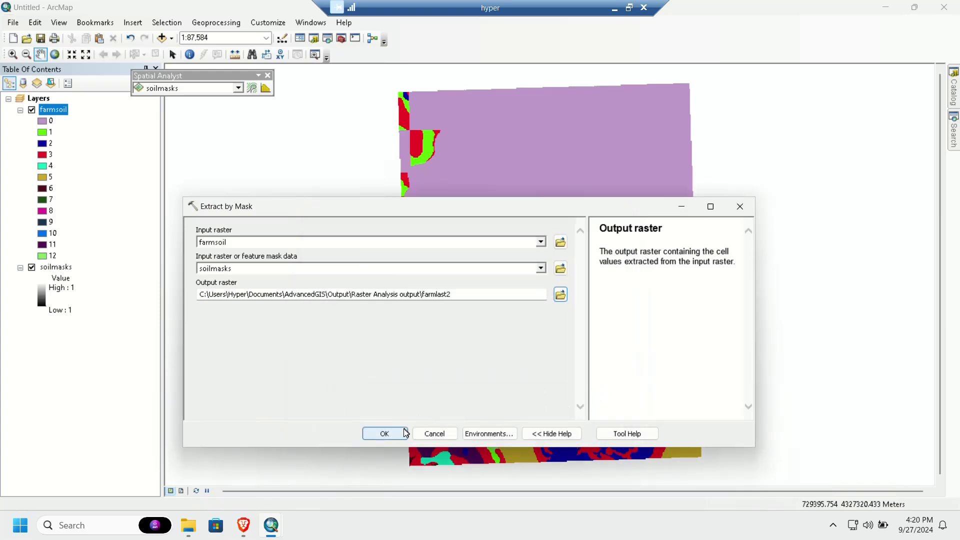
Step: Run the mask extraction and hide the farmsoil and soilmasks layers so only farmlast2 is displayed
{"action": "left_click", "coordinate": [382, 433]}
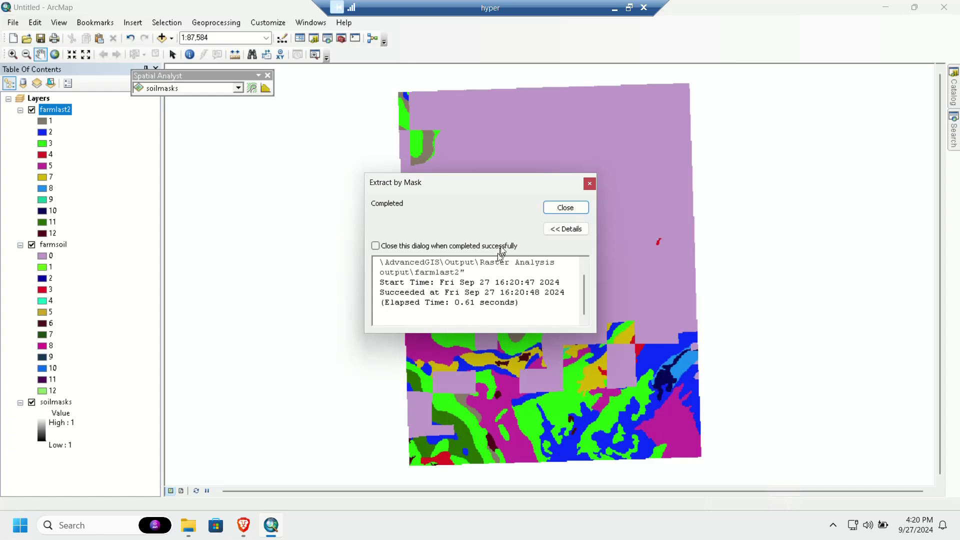
{"action": "left_click", "coordinate": [555, 218]}
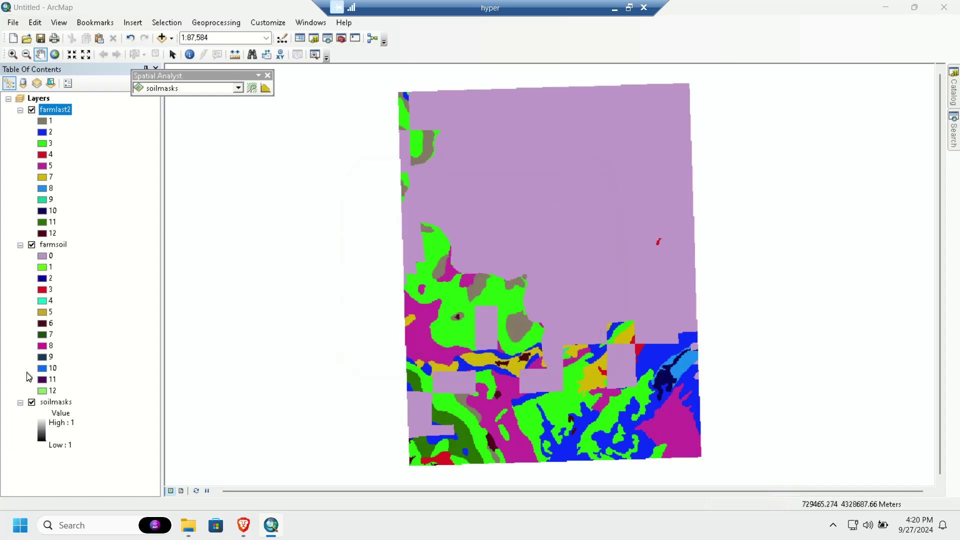
{"action": "left_click", "coordinate": [32, 245]}
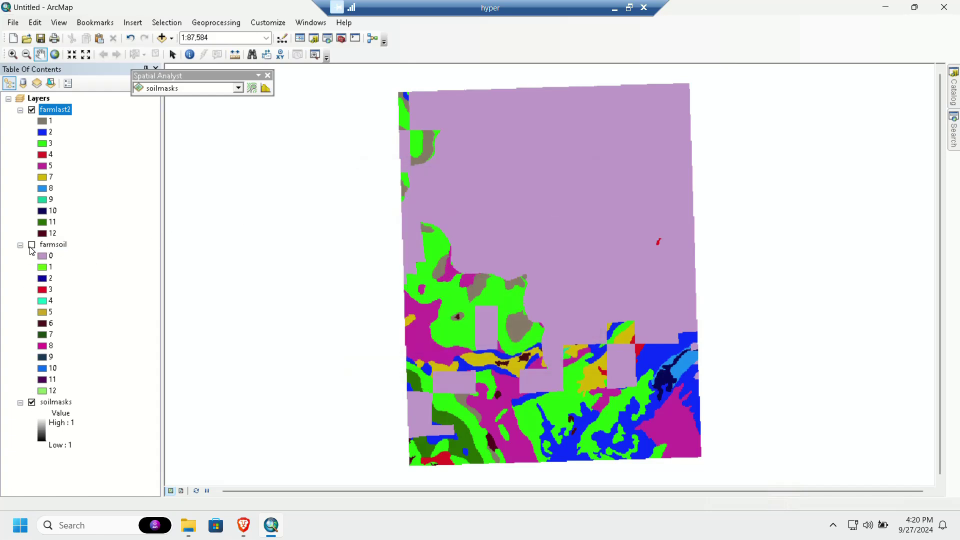
{"action": "left_click", "coordinate": [32, 403]}
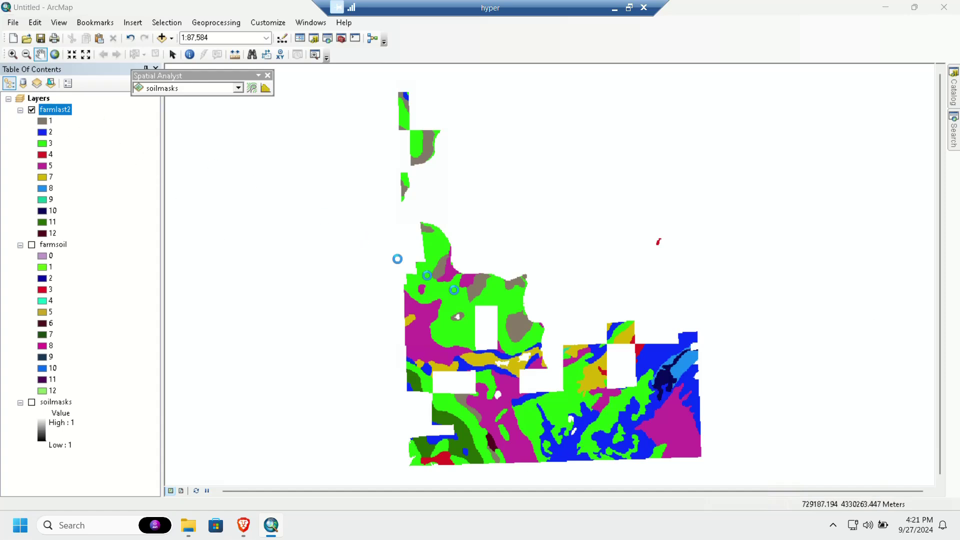
Step: Examine the attribute table of the farmlast2 raster
{"action": "key", "text": "ctrl+t"}
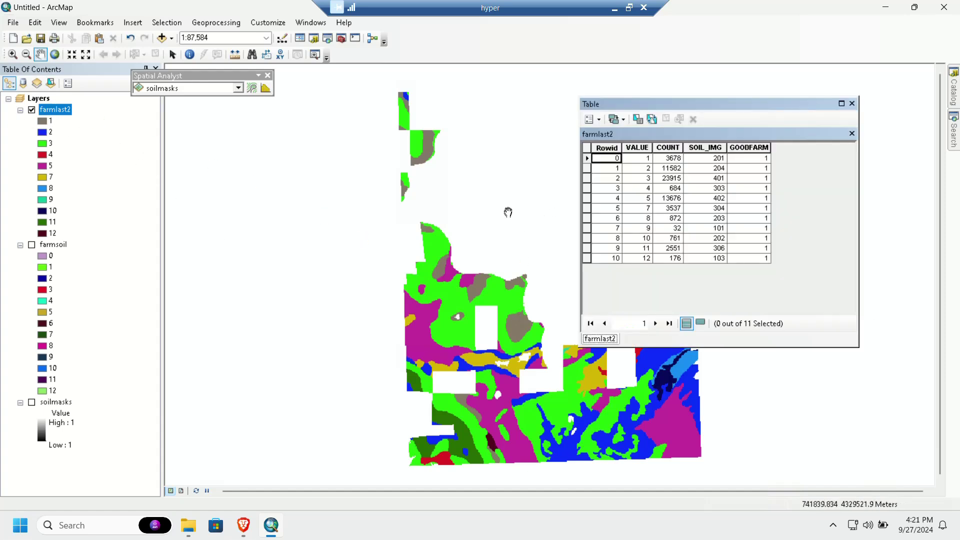
{"action": "left_click", "coordinate": [852, 103]}
{"action": "left_click", "coordinate": [953, 86]}
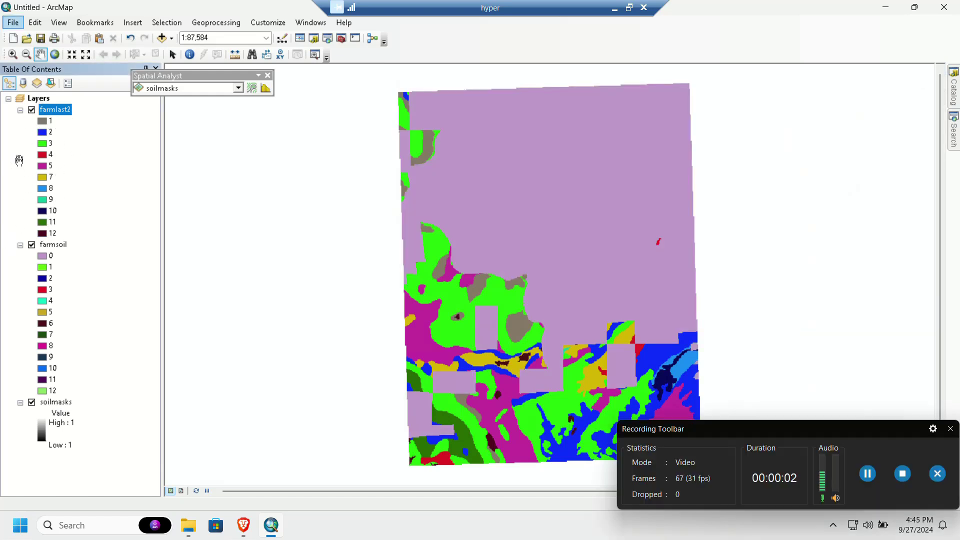
{"action": "left_click", "coordinate": [57, 111]}
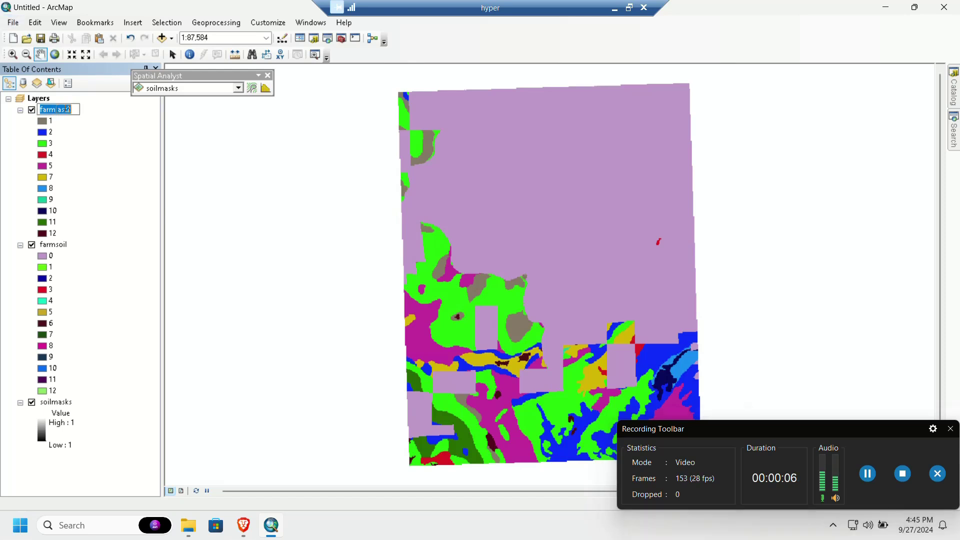
{"action": "left_click", "coordinate": [96, 109]}
{"action": "double_click", "coordinate": [66, 109], "text": "ctrl"}
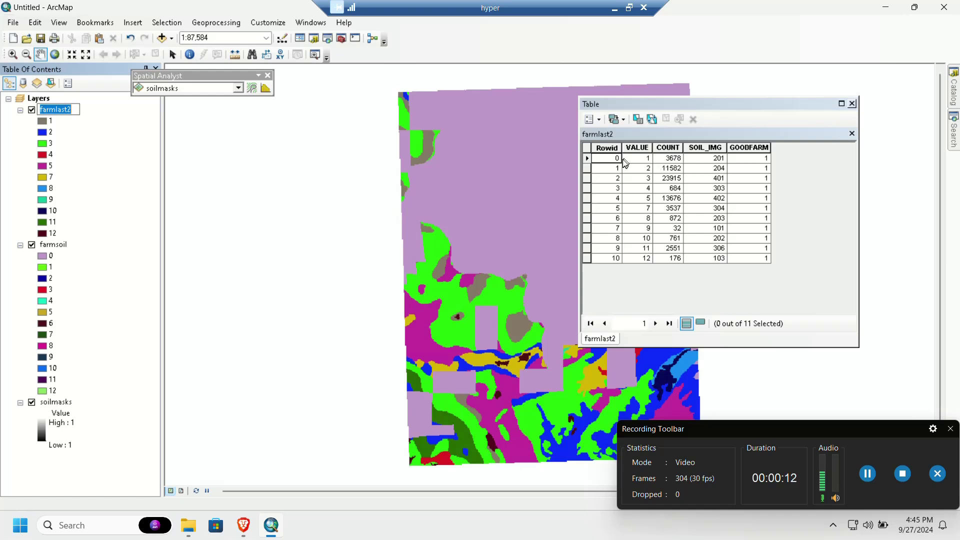
{"action": "left_click", "coordinate": [853, 105]}
Step: Search for reclassify and open the Spatial Analyst Reclassify tool with farmlast2 as the input raster
{"action": "left_click", "coordinate": [954, 131]}
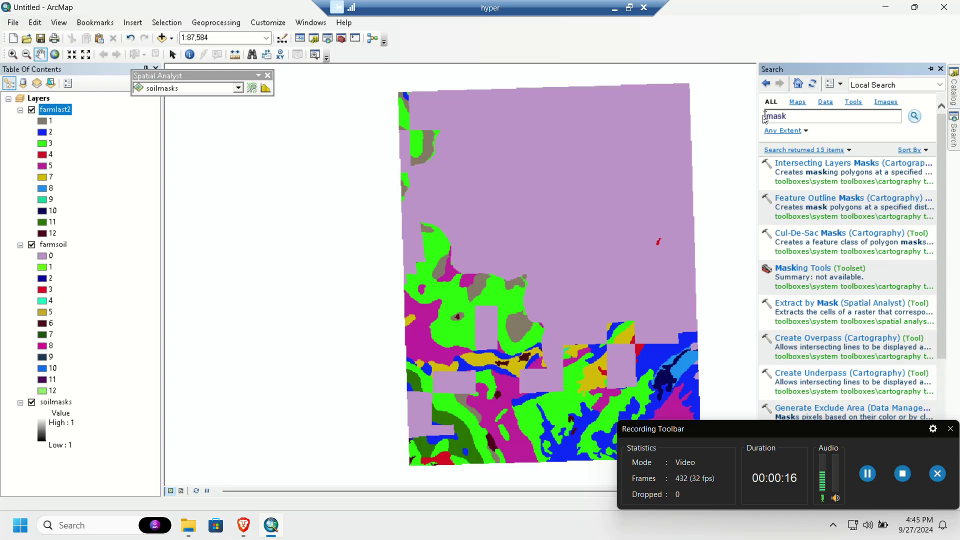
{"action": "double_click", "coordinate": [780, 118]}
{"action": "type", "text": "reclassify"}
{"action": "key", "text": "Return"}
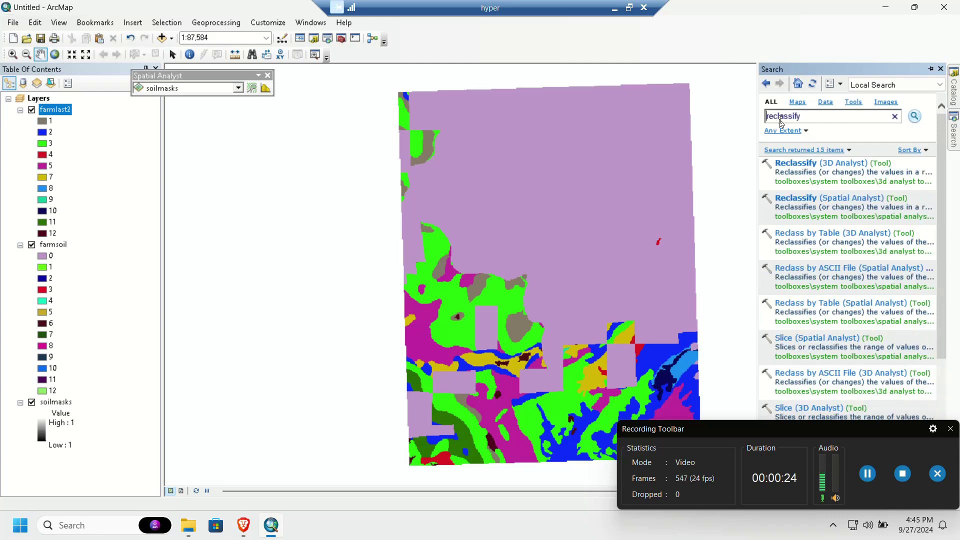
{"action": "left_click", "coordinate": [847, 204]}
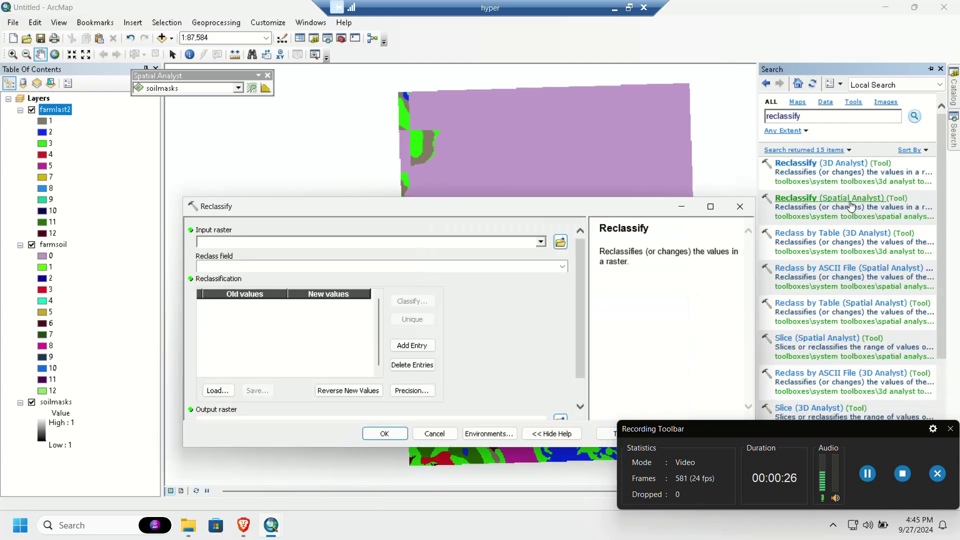
{"action": "left_click", "coordinate": [540, 241]}
{"action": "left_click", "coordinate": [246, 254]}
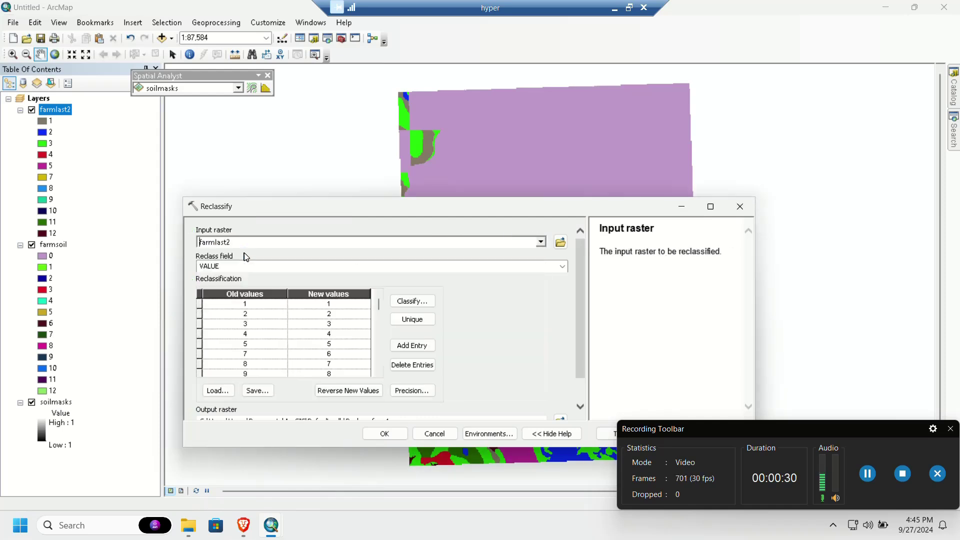
Step: Set the new value of every old value from 1 to 12 in the reclassification table to 1, leaving NoData as NoData
{"action": "scroll", "coordinate": [515, 303], "scroll_direction": "down", "scroll_amount": 1}
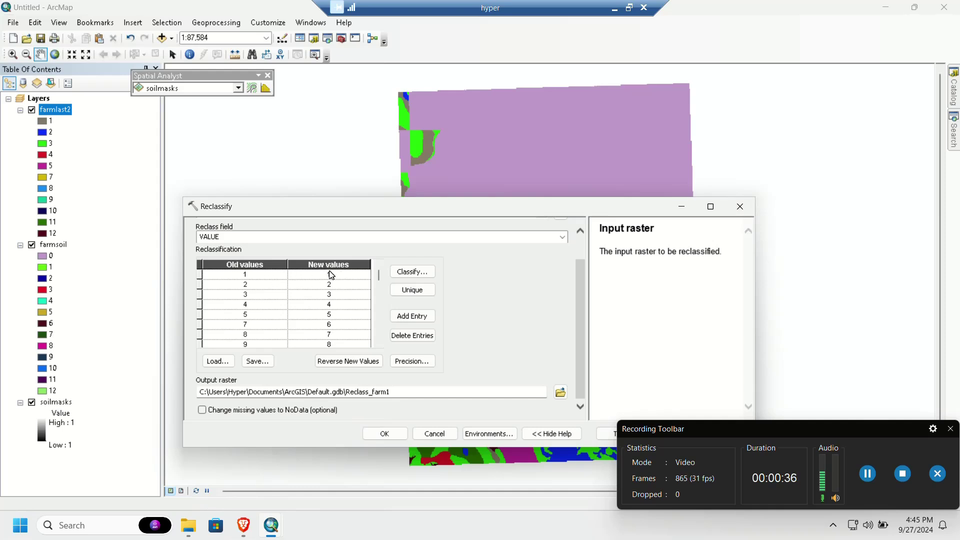
{"action": "left_click", "coordinate": [341, 287]}
{"action": "type", "text": "1"}
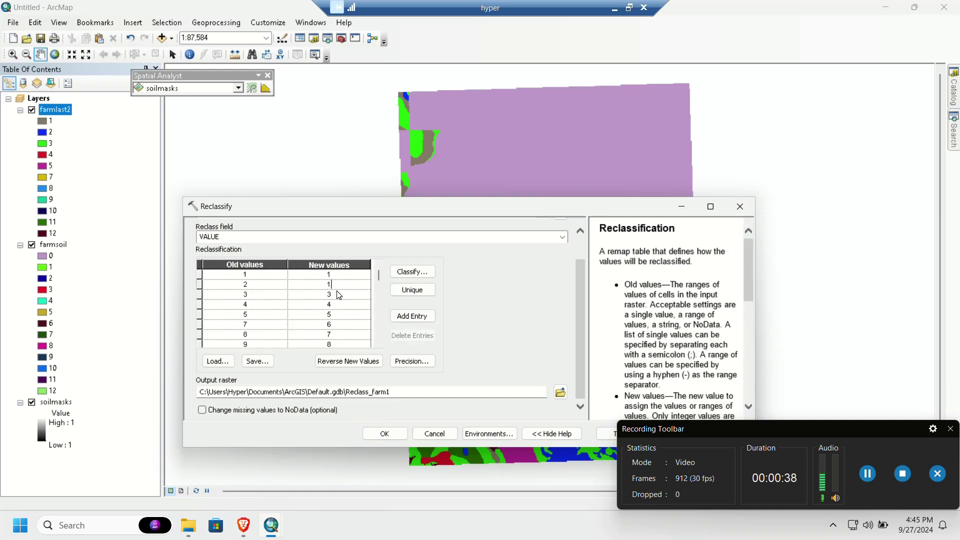
{"action": "type", "text": "1"}
{"action": "left_click", "coordinate": [333, 306]}
{"action": "key", "text": "BackSpace"}
{"action": "left_click_drag", "start_coordinate": [339, 303], "coordinate": [321, 344]}
{"action": "type", "text": "1111"}
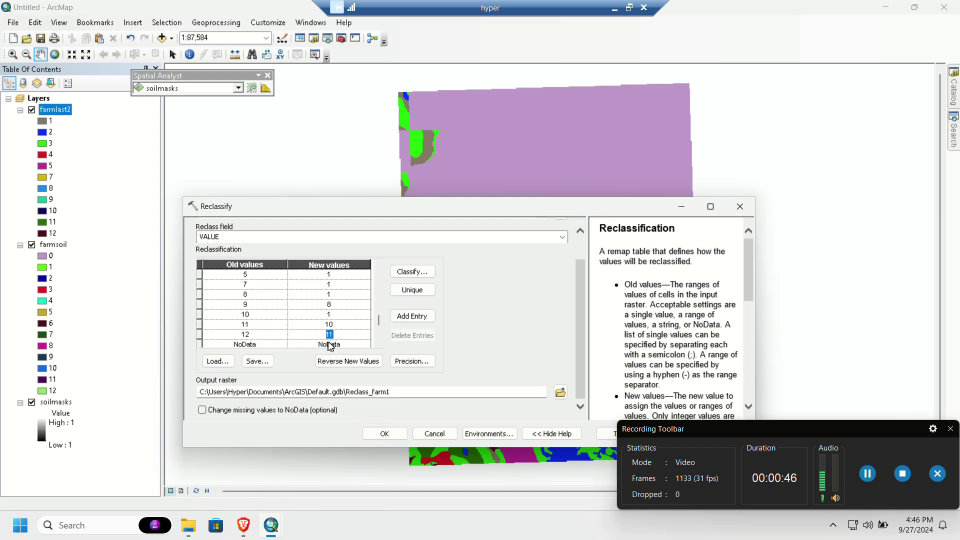
{"action": "type", "text": "1"}
{"action": "double_click", "coordinate": [329, 325]}
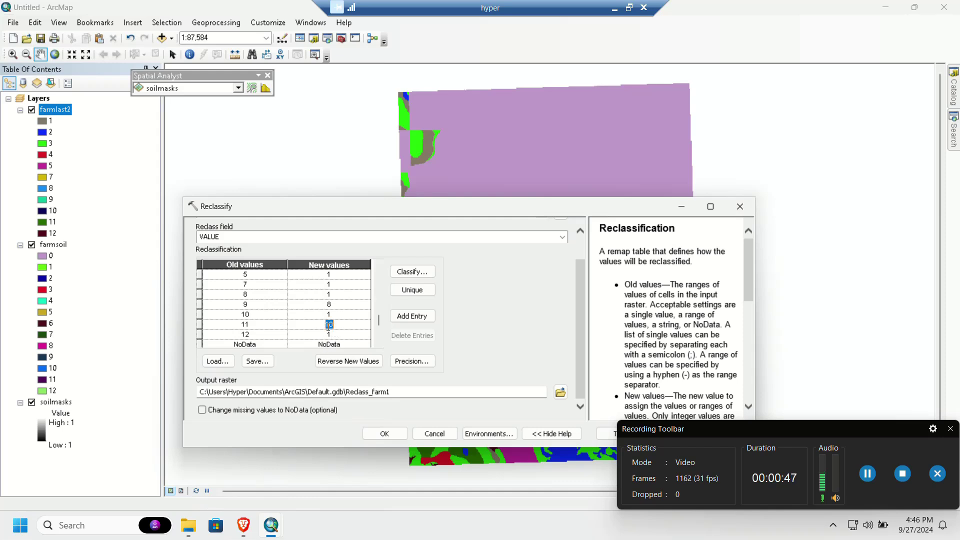
{"action": "double_click", "coordinate": [338, 305]}
{"action": "type", "text": "1"}
{"action": "scroll", "coordinate": [344, 350], "scroll_direction": "up", "scroll_amount": 1}
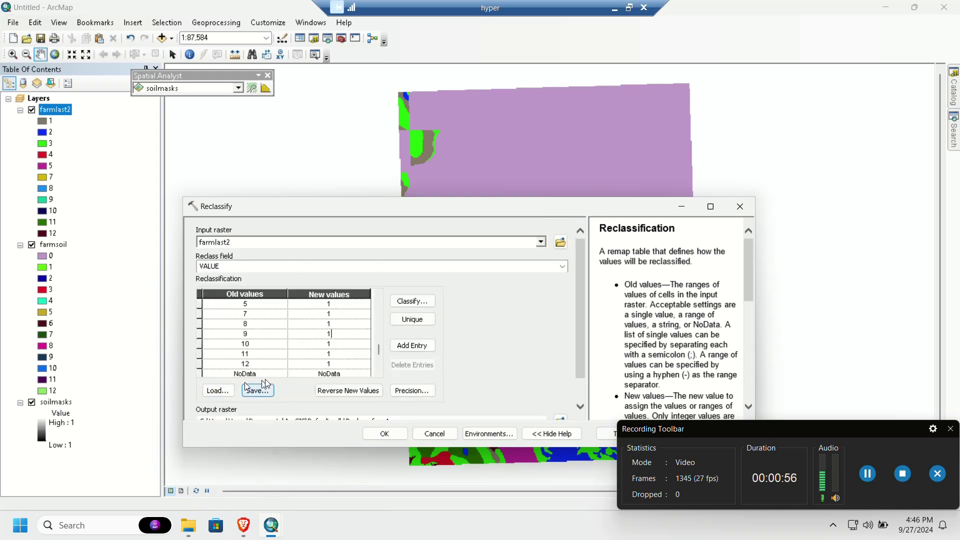
Step: Save the reclassification output as farmclass in the Raster Analysis output folder and run the tool
{"action": "scroll", "coordinate": [482, 357], "scroll_direction": "down", "scroll_amount": 1}
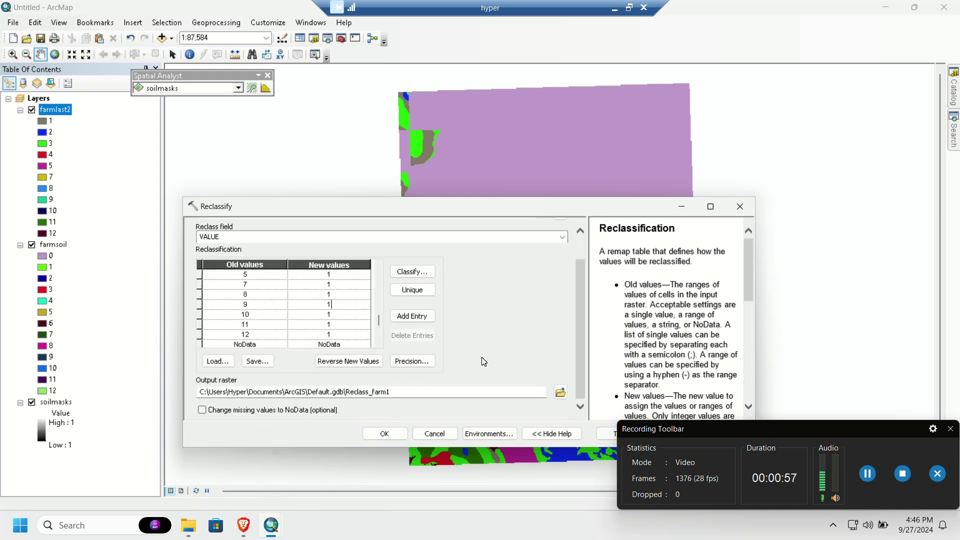
{"action": "left_click", "coordinate": [561, 392]}
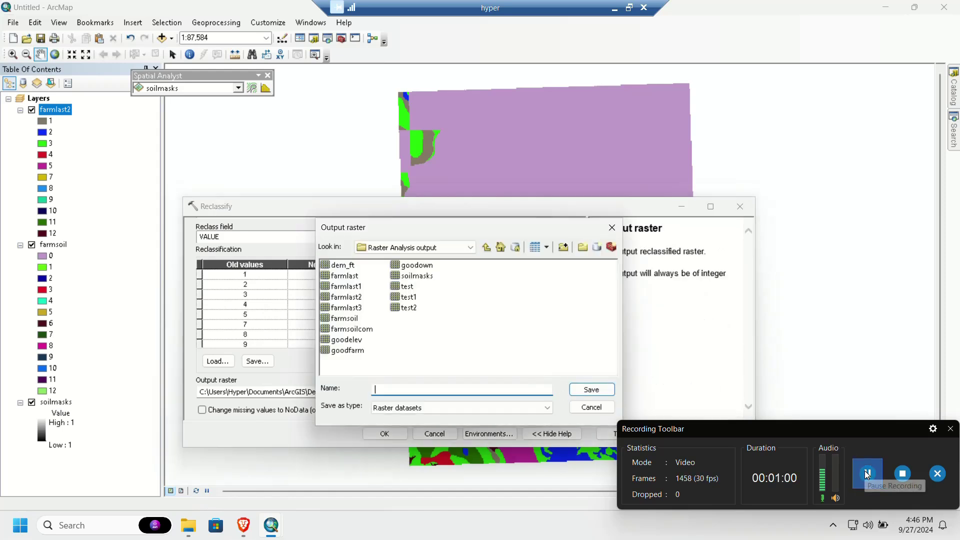
{"action": "type", "text": "fa"}
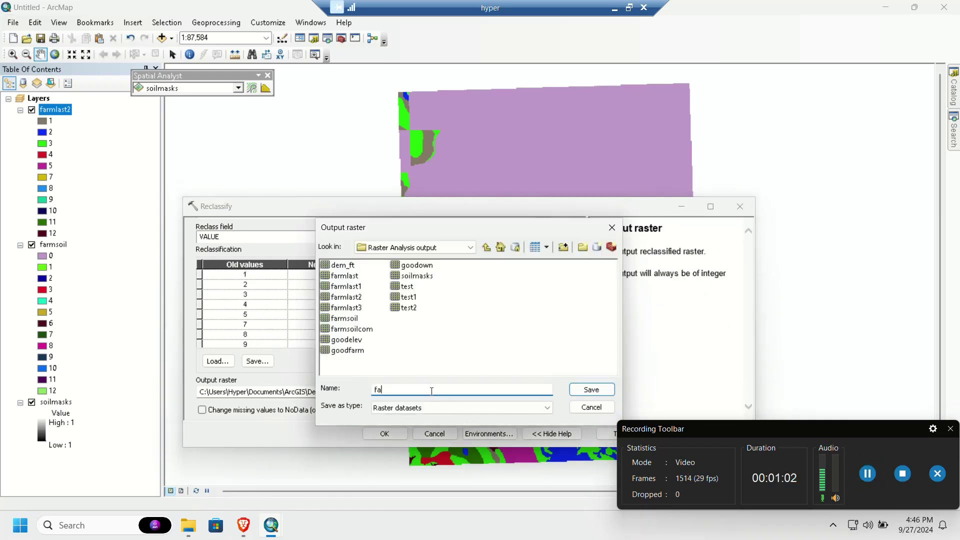
{"action": "type", "text": "rmclass"}
{"action": "key", "text": "Return"}
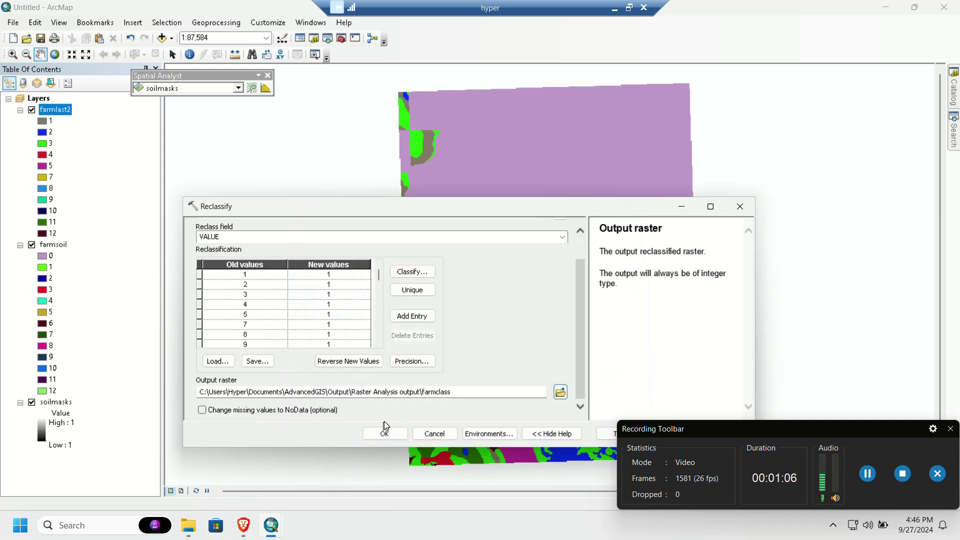
{"action": "left_click", "coordinate": [380, 433]}
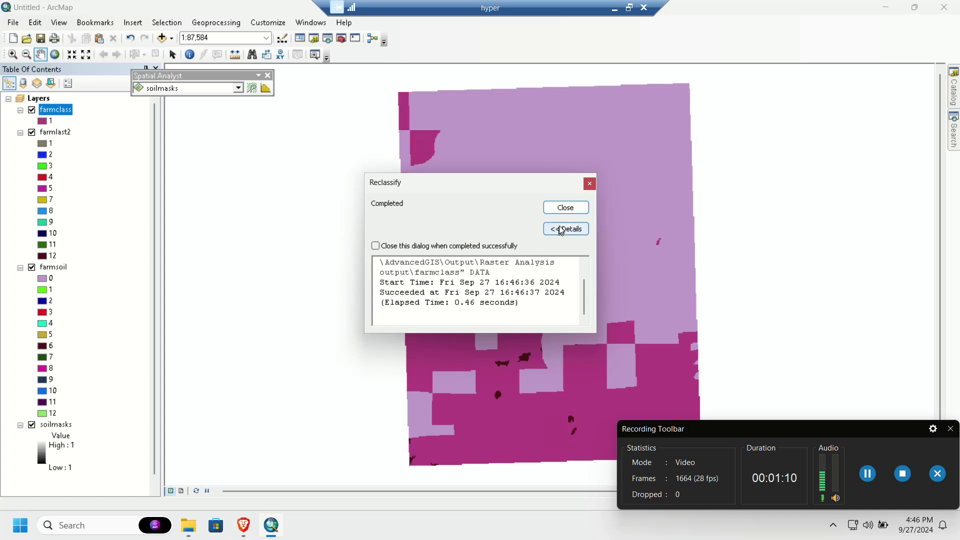
{"action": "left_click", "coordinate": [569, 211]}
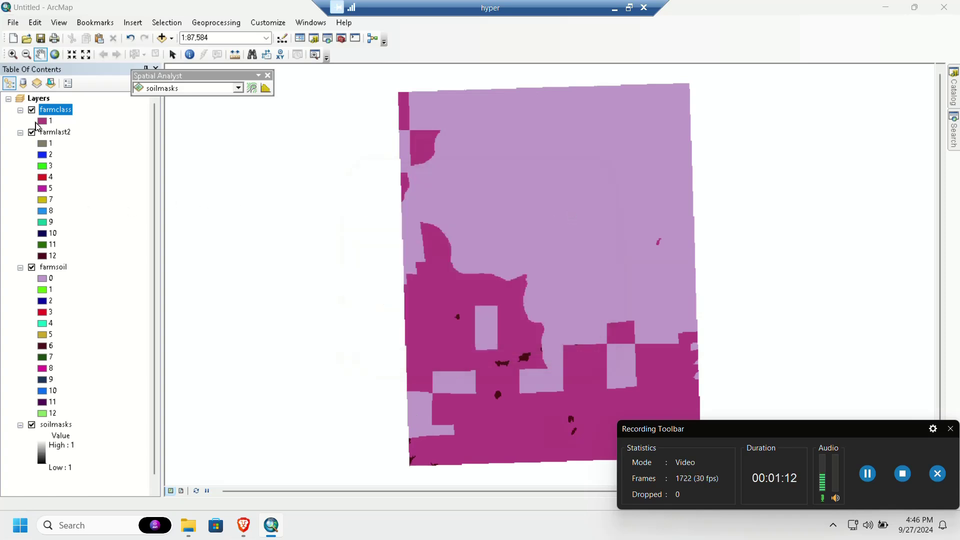
Step: Turn off all layers except farmclass
{"action": "right_click", "coordinate": [47, 100]}
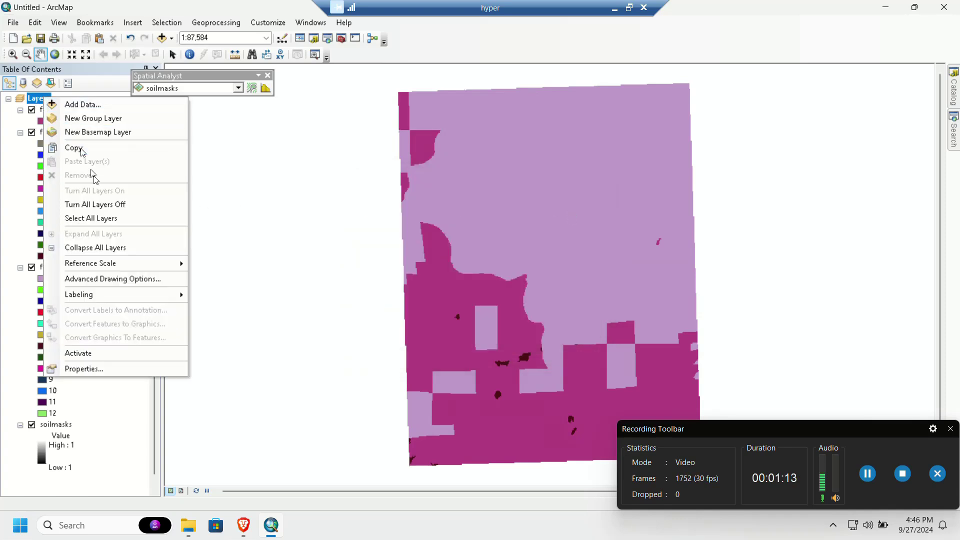
{"action": "left_click", "coordinate": [116, 203]}
{"action": "left_click", "coordinate": [32, 110]}
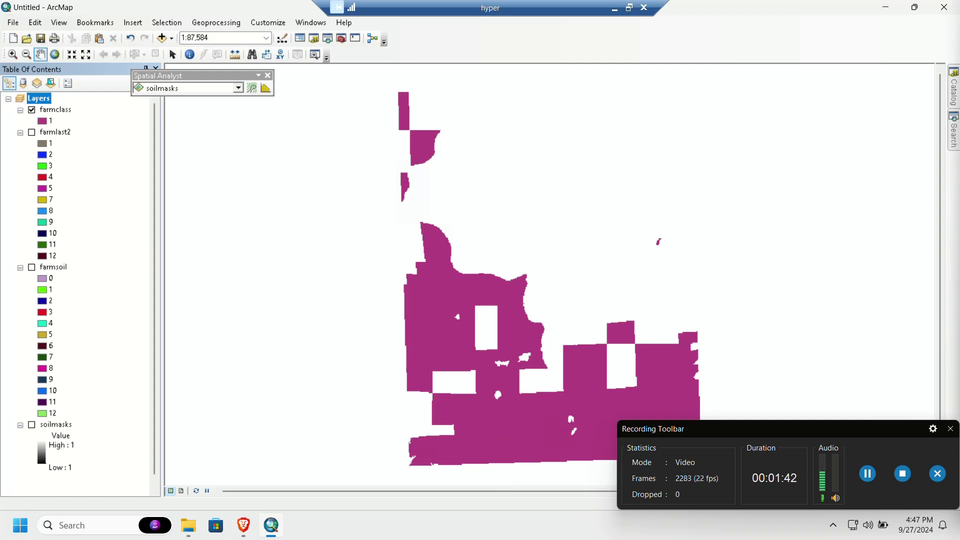
Step: Open the farmclass attribute table and add a short integer field named Category
{"action": "left_click", "coordinate": [64, 112]}
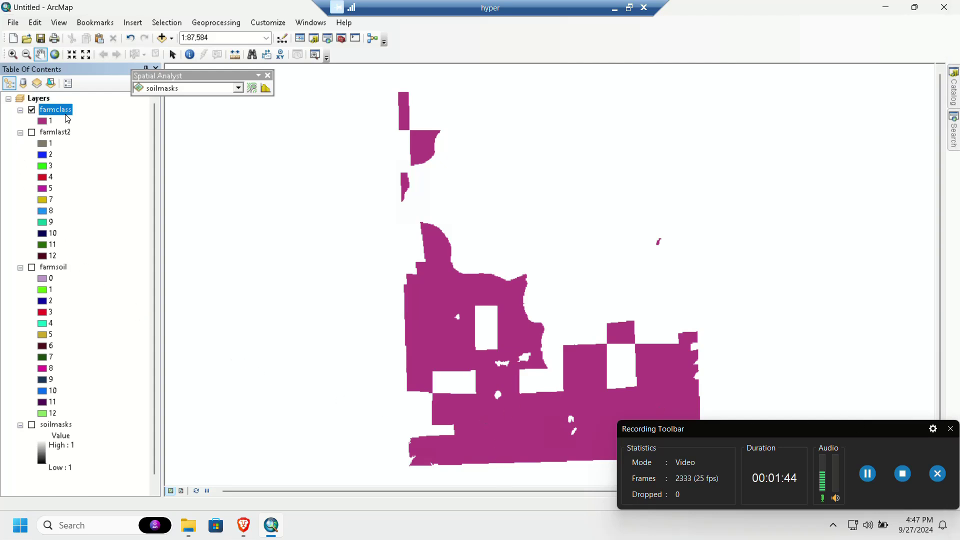
{"action": "key", "text": "ctrl+t"}
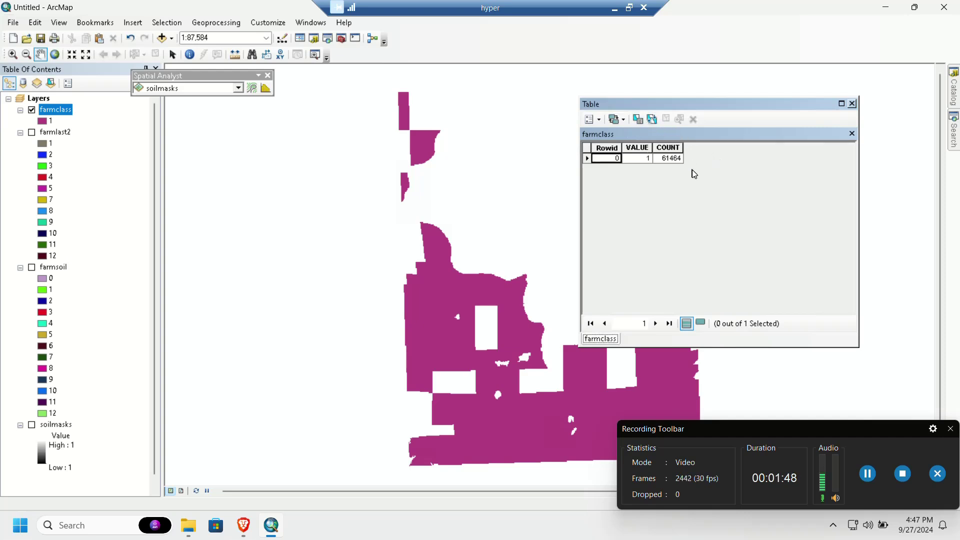
{"action": "left_click", "coordinate": [595, 120]}
{"action": "left_click", "coordinate": [627, 205]}
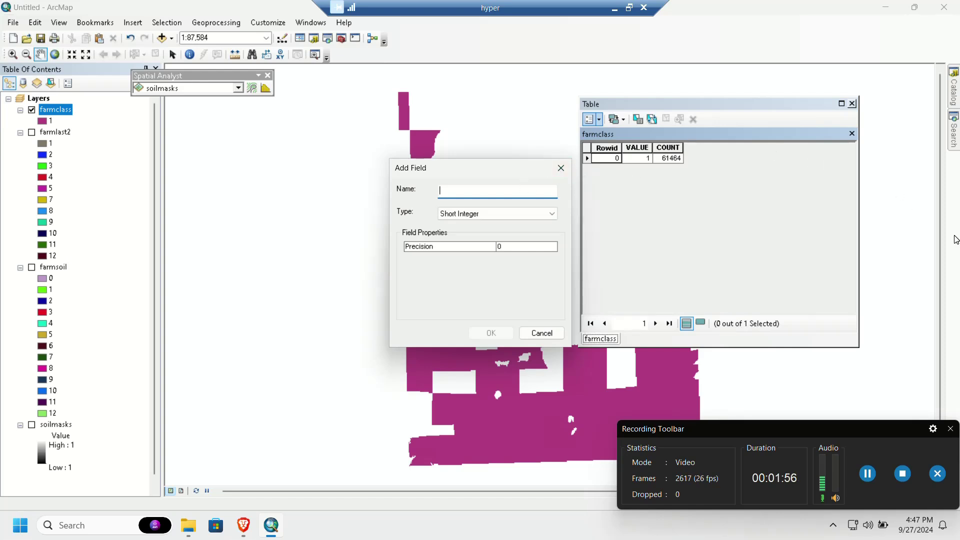
{"action": "type", "text": "Category"}
{"action": "key", "text": "Return"}
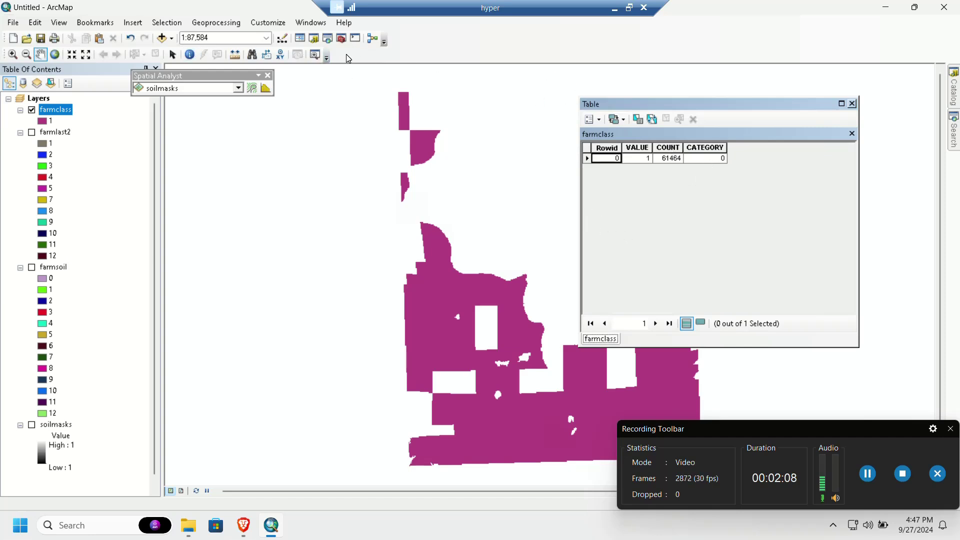
Step: Try to enter text beginning with "Planta" in the Category field of farmclass in an edit session, and stop editing
{"action": "right_click", "coordinate": [61, 110]}
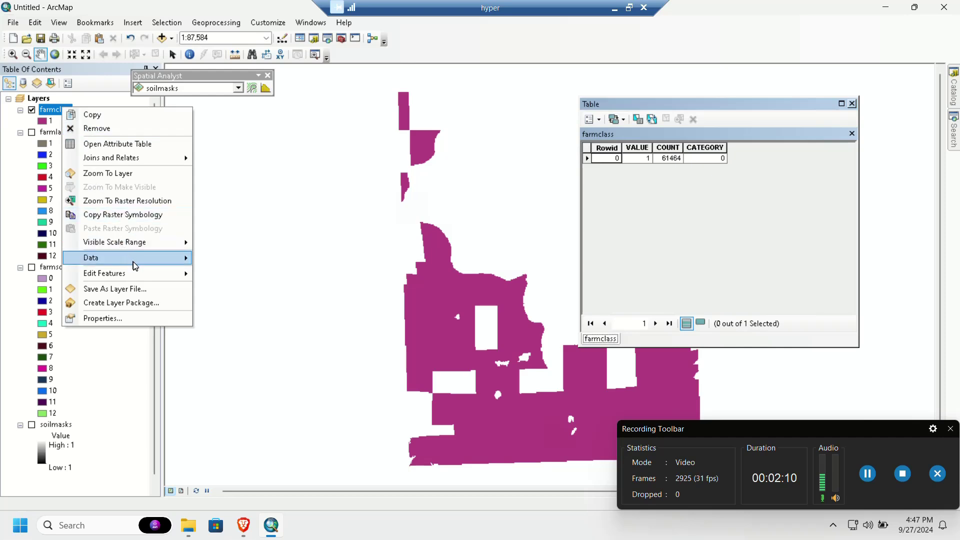
{"action": "left_click", "coordinate": [231, 278]}
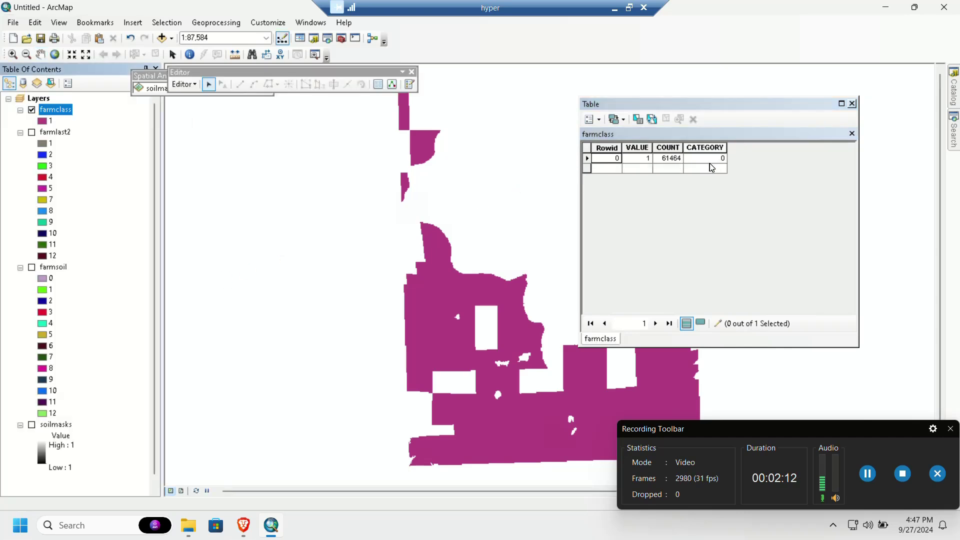
{"action": "left_click", "coordinate": [710, 159]}
{"action": "left_click", "coordinate": [710, 159]}
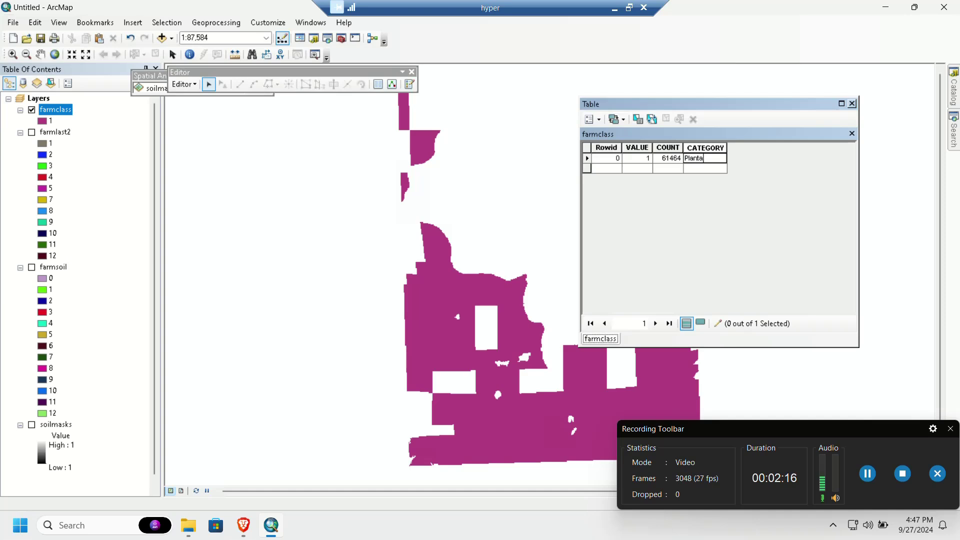
{"action": "left_click", "coordinate": [627, 171]}
{"action": "left_click", "coordinate": [575, 299]}
{"action": "key", "text": "Escape"}
{"action": "left_click", "coordinate": [712, 151]}
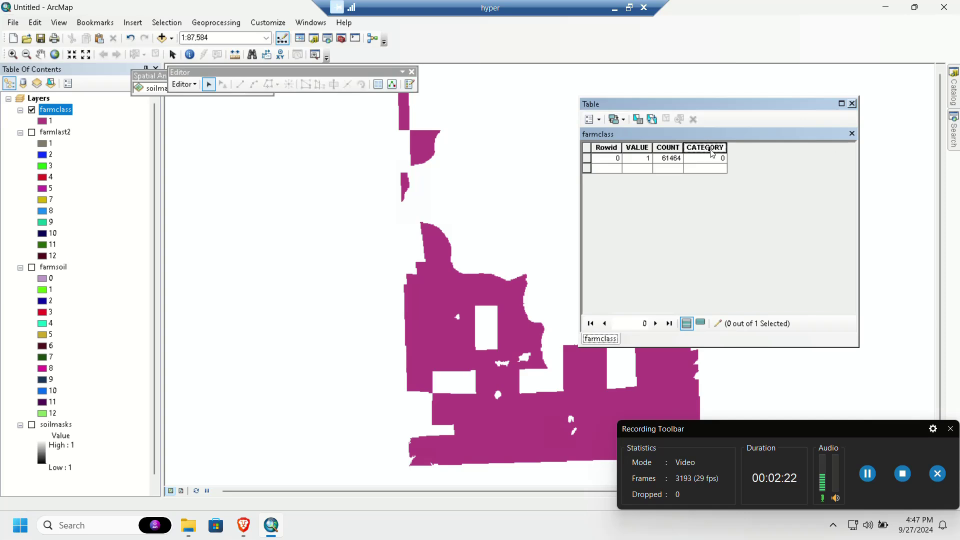
{"action": "right_click", "coordinate": [712, 153]}
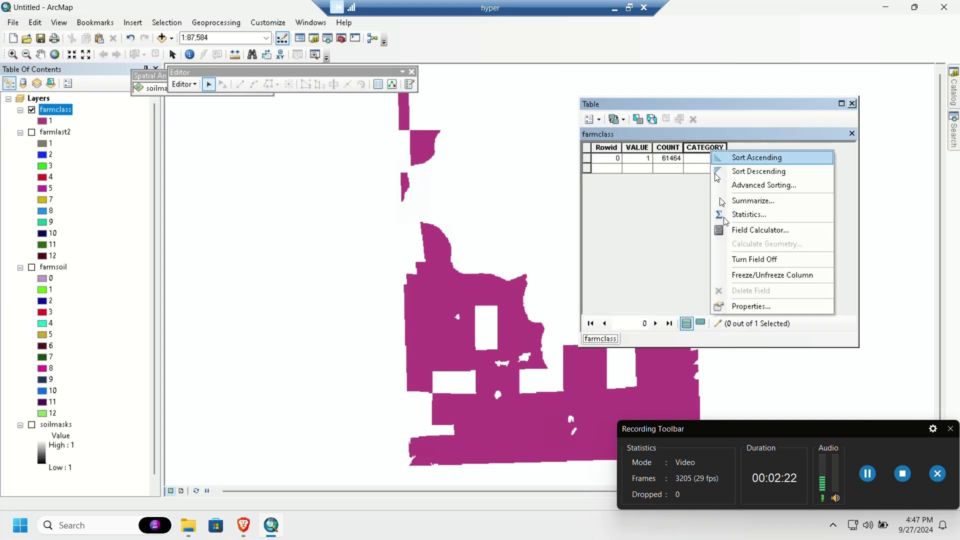
{"action": "left_click", "coordinate": [194, 88]}
{"action": "left_click", "coordinate": [198, 111]}
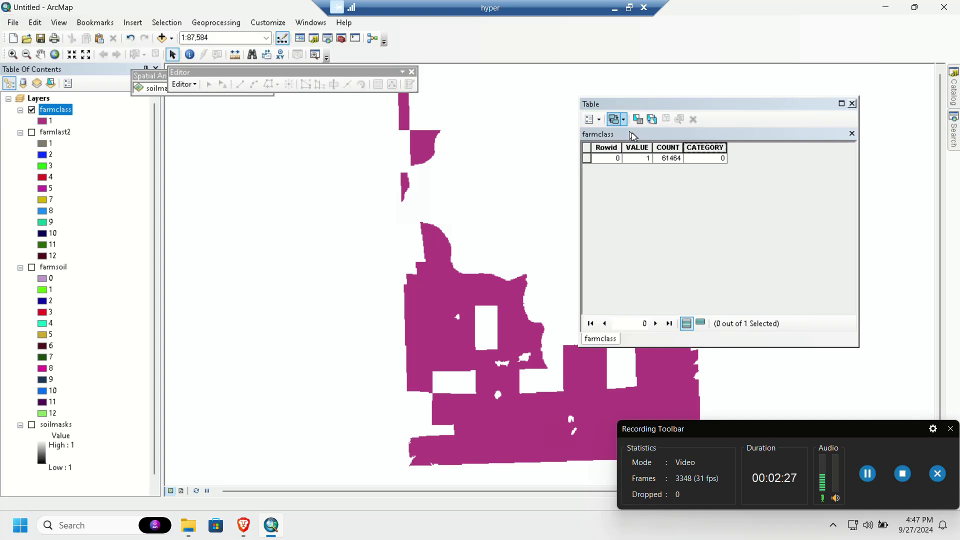
Step: Delete the short integer Category field from the farmclass attribute table
{"action": "right_click", "coordinate": [697, 156]}
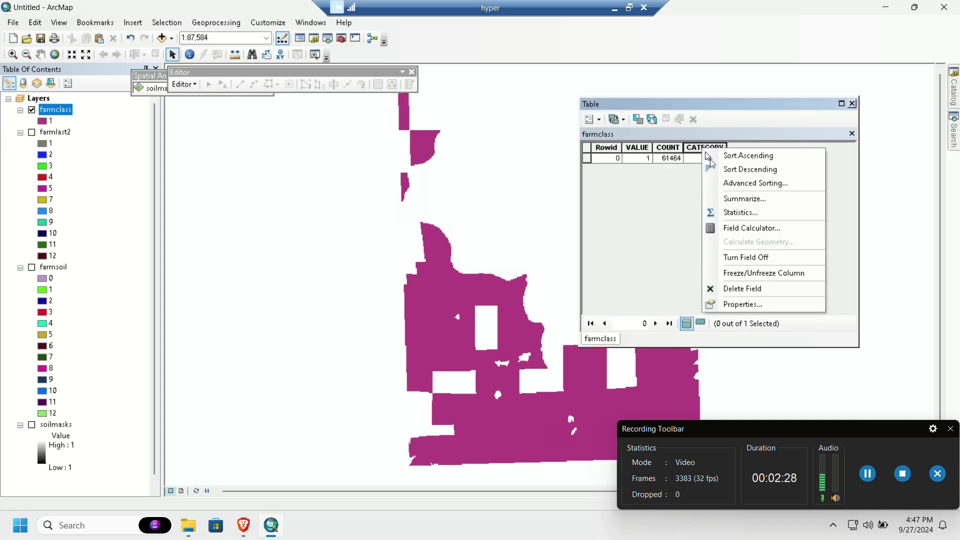
{"action": "left_click", "coordinate": [757, 289]}
{"action": "left_click", "coordinate": [535, 311]}
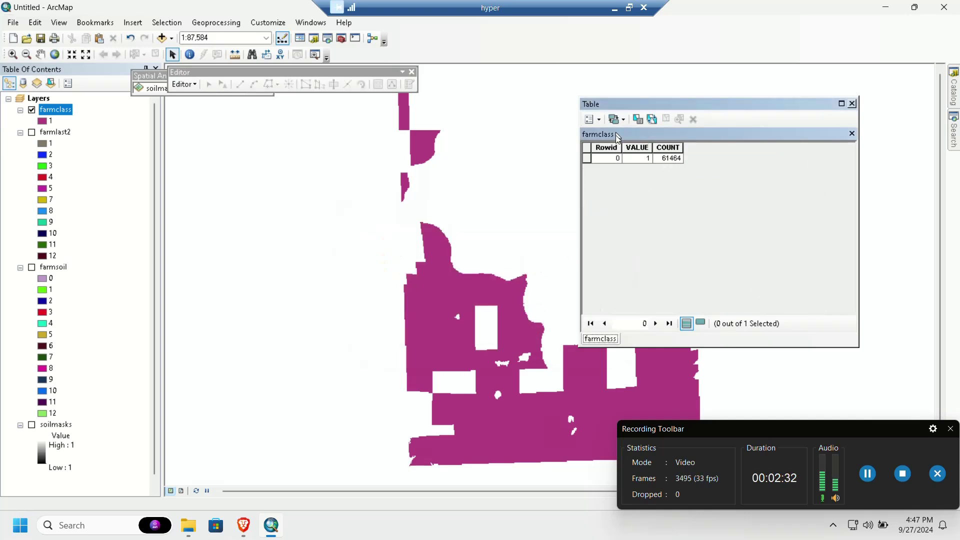
Step: Add a text field named Category with length 50 to the farmclass attribute table
{"action": "left_click", "coordinate": [592, 120]}
{"action": "left_click", "coordinate": [620, 207]}
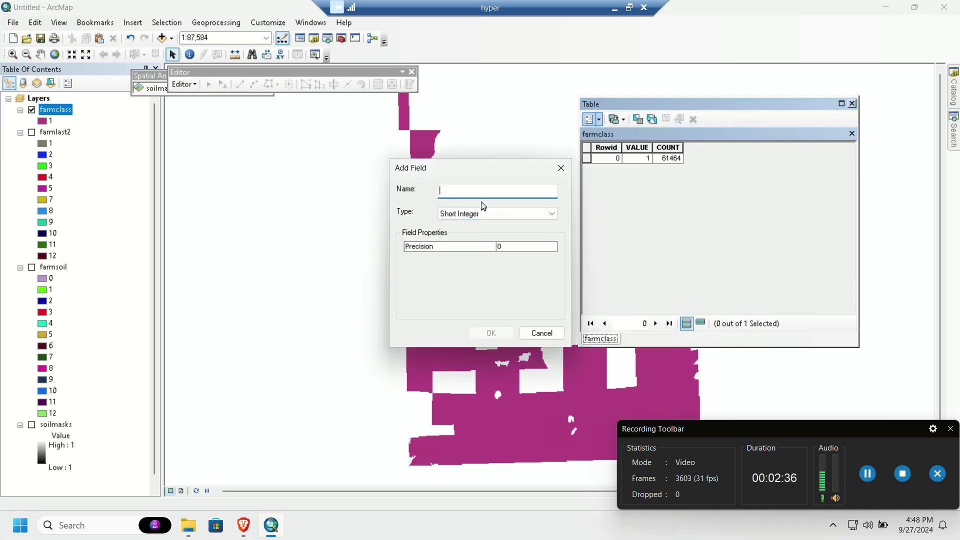
{"action": "type", "text": "Category"}
{"action": "left_click", "coordinate": [453, 216]}
{"action": "left_click", "coordinate": [469, 257]}
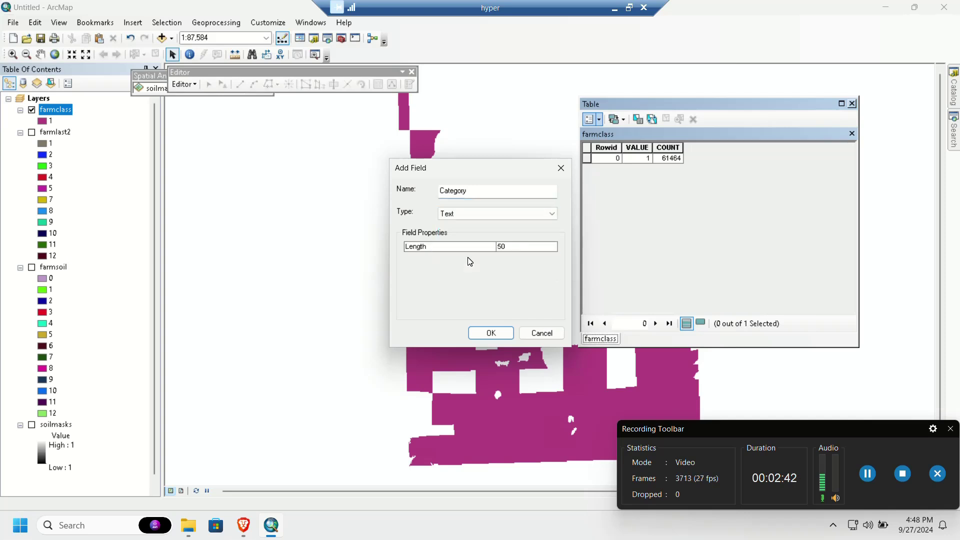
{"action": "left_click", "coordinate": [502, 334]}
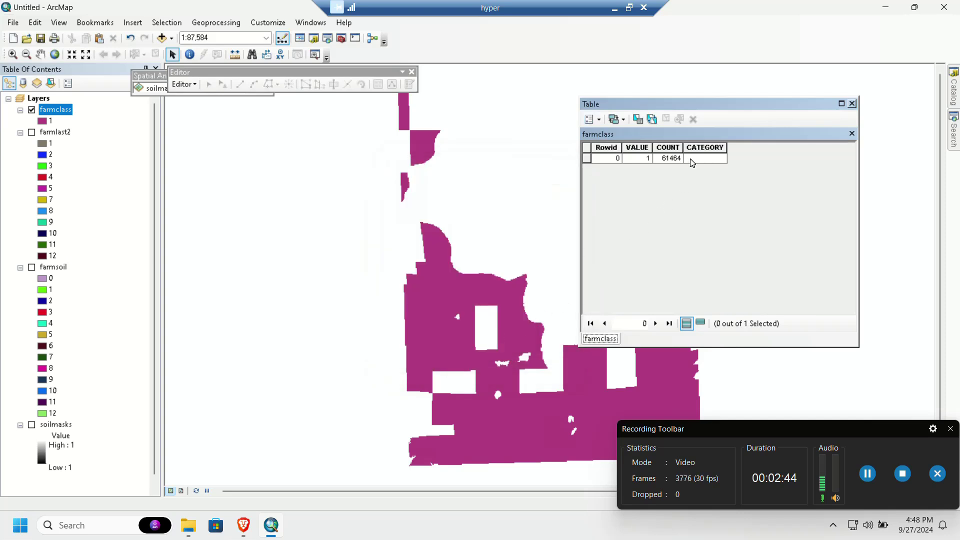
Step: Enter Plantable in the Category field of farmclass in an edit session, save the edits, and close the table
{"action": "left_click", "coordinate": [184, 84]}
{"action": "left_click", "coordinate": [186, 96]}
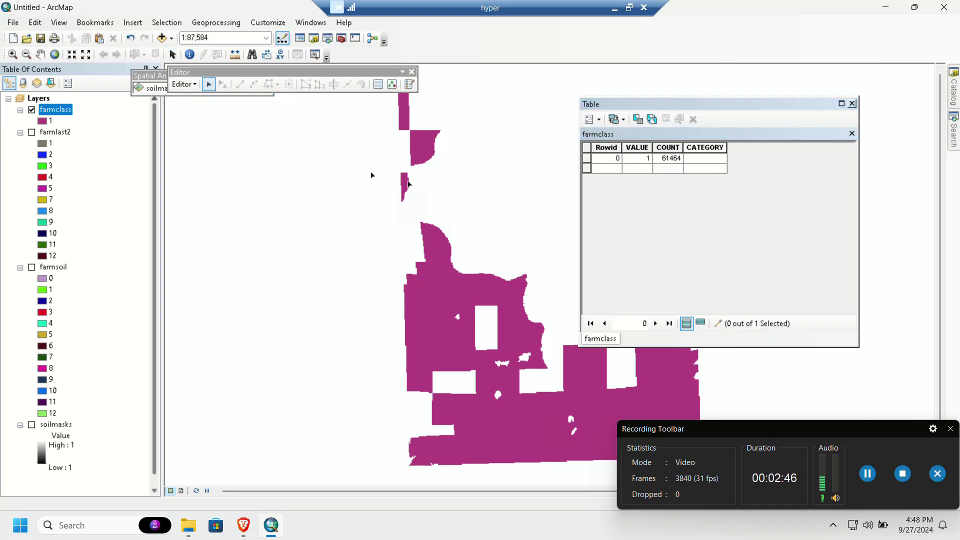
{"action": "left_click", "coordinate": [697, 159]}
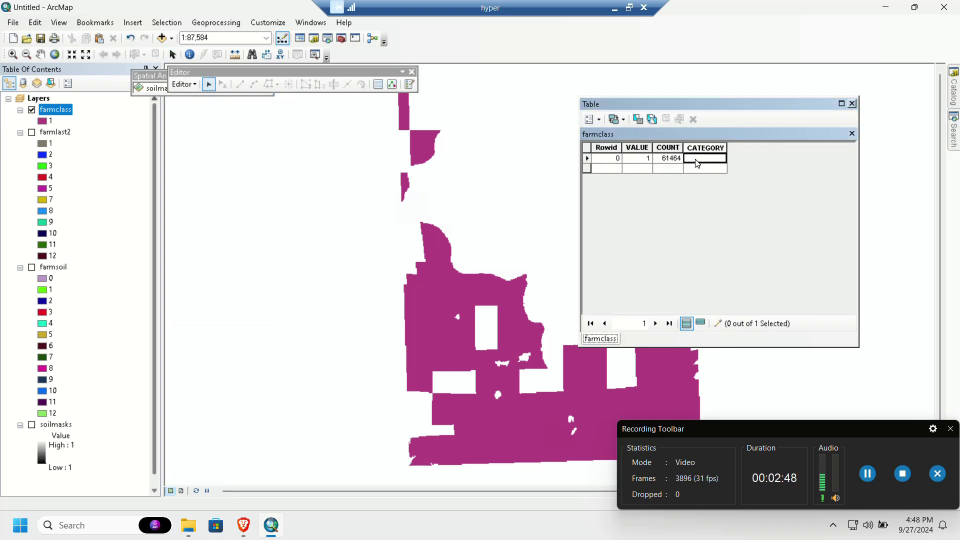
{"action": "type", "text": "Plantable"}
{"action": "left_click", "coordinate": [185, 84]}
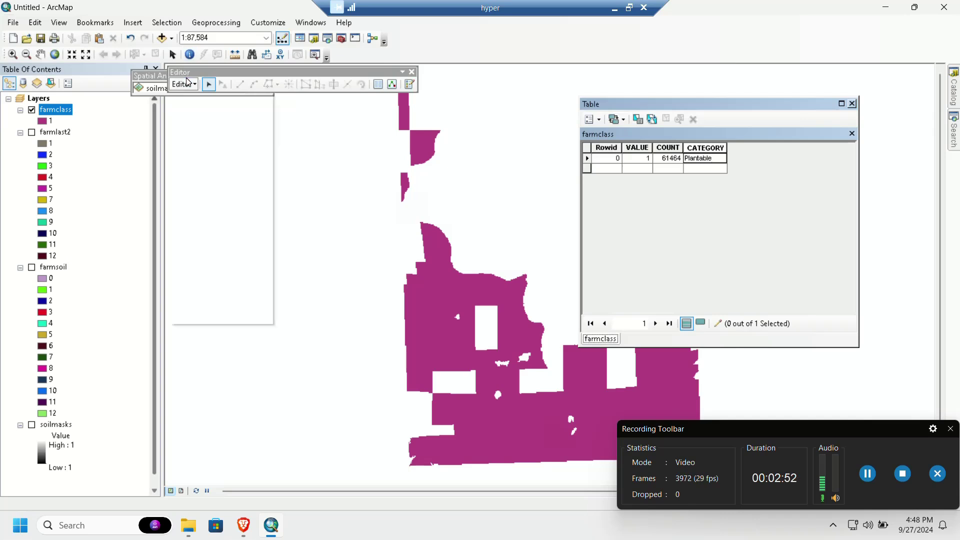
{"action": "left_click", "coordinate": [200, 109]}
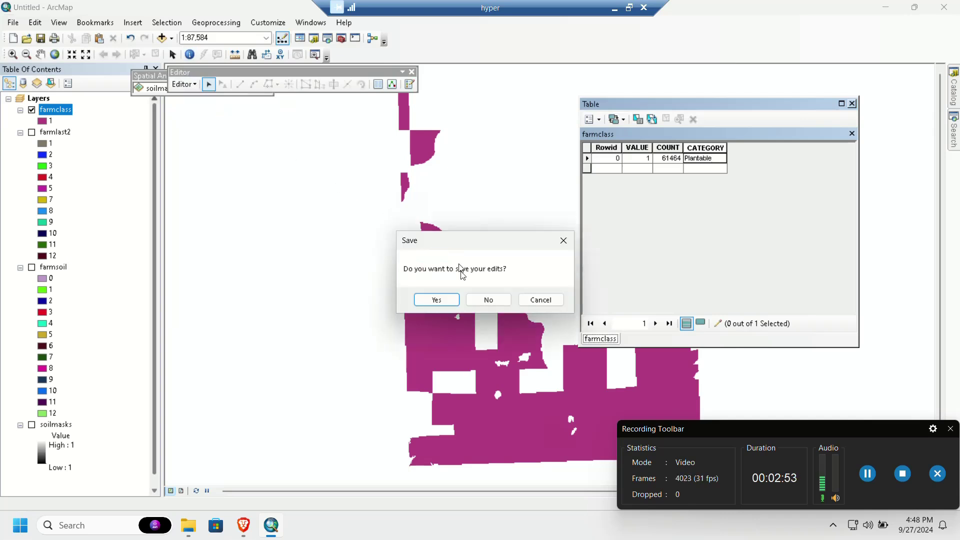
{"action": "left_click", "coordinate": [436, 300]}
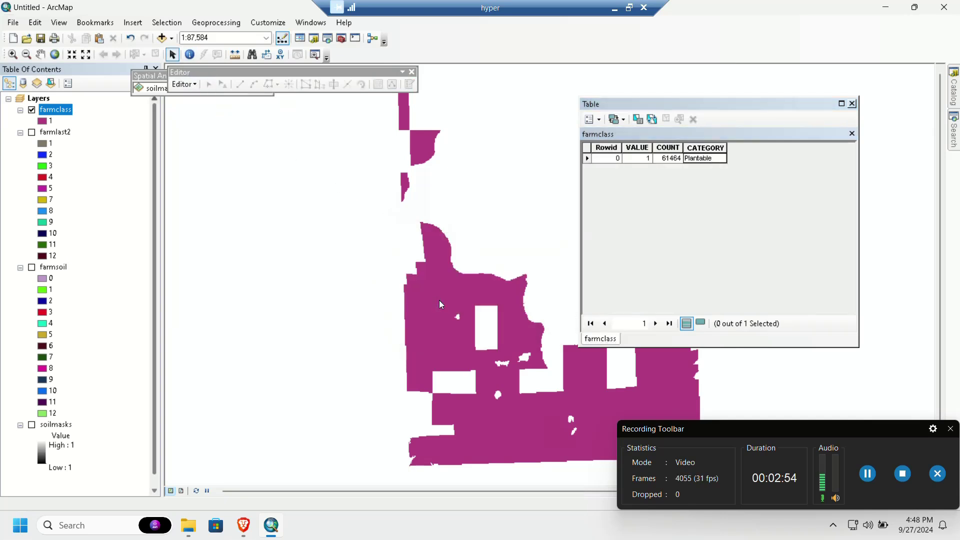
{"action": "left_click", "coordinate": [853, 103]}
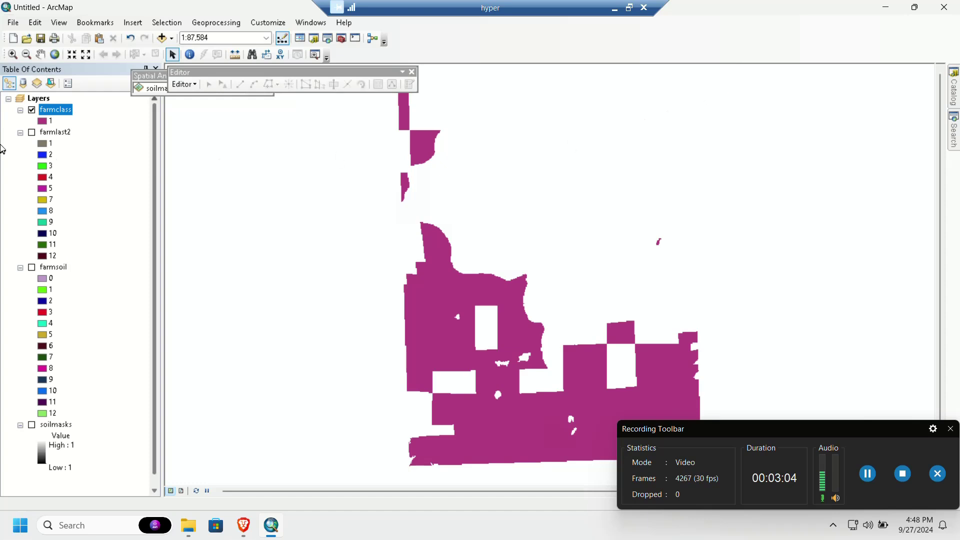
Step: Symbolize farmclass with unique values based on the CATEGORY field, adding all values
{"action": "right_click", "coordinate": [49, 110]}
{"action": "left_click", "coordinate": [127, 320]}
{"action": "left_click", "coordinate": [458, 116]}
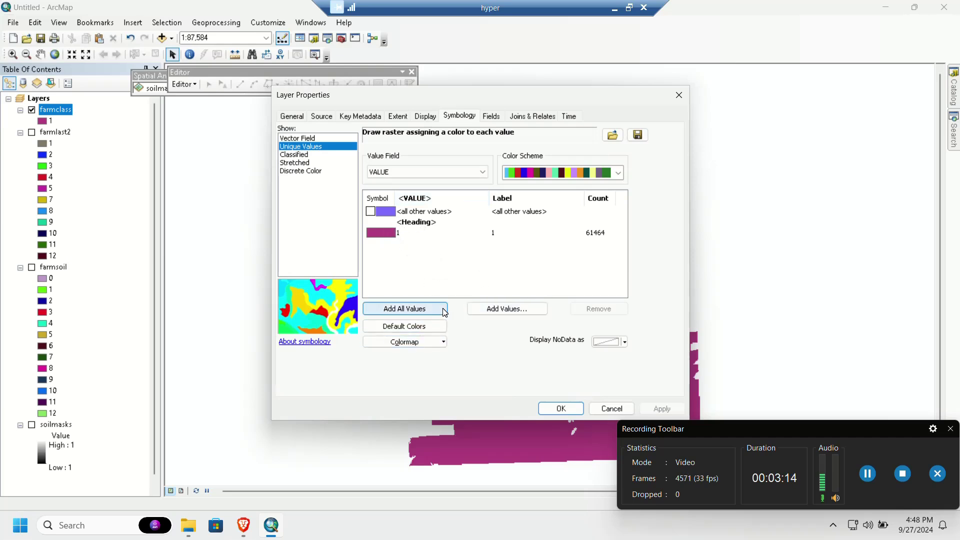
{"action": "left_click", "coordinate": [418, 172]}
{"action": "left_click", "coordinate": [419, 187]}
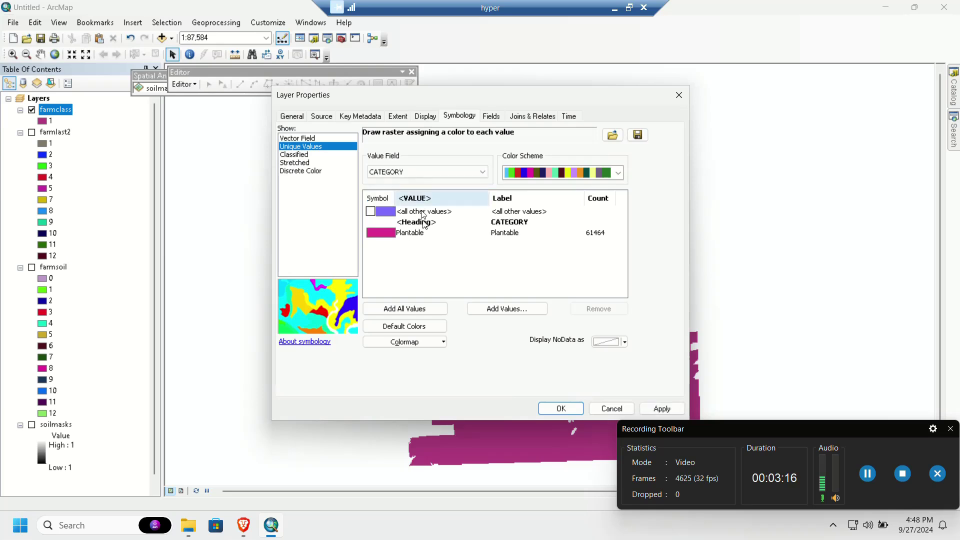
{"action": "left_click", "coordinate": [421, 313]}
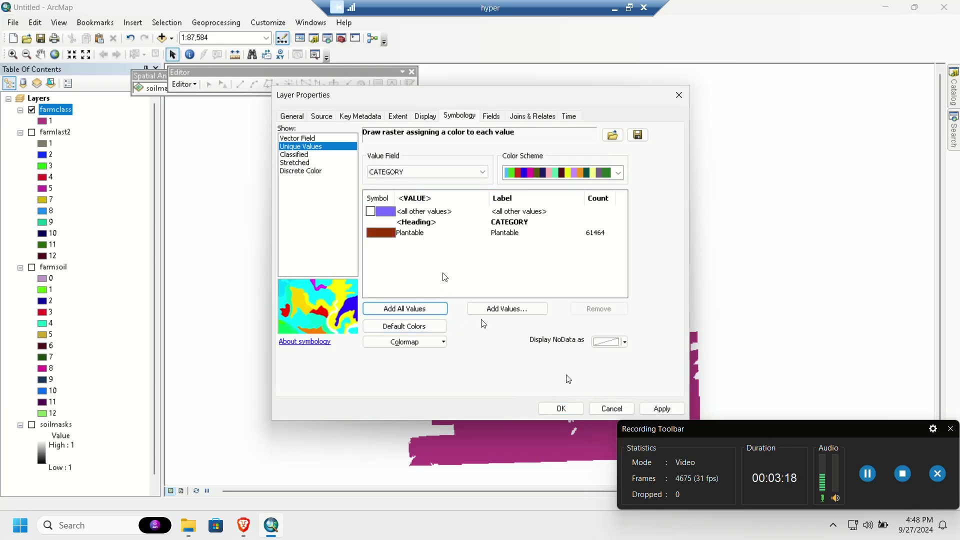
{"action": "left_click", "coordinate": [575, 409]}
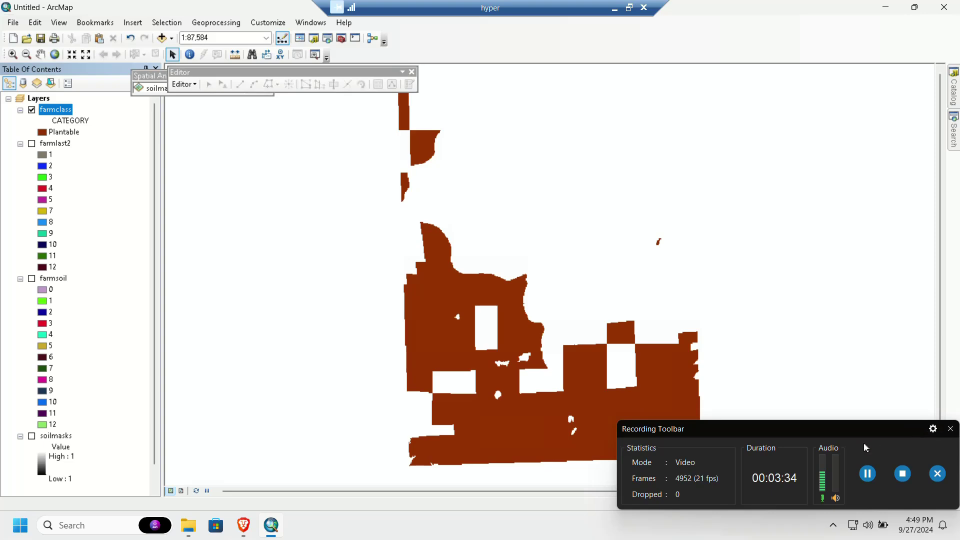
{"action": "left_click", "coordinate": [903, 474]}
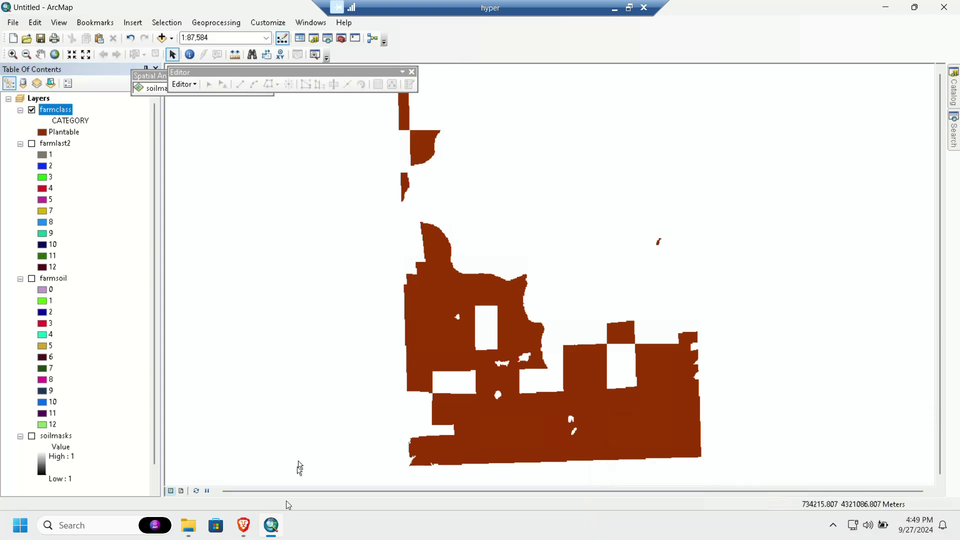
Step: Switch to RasterAnalysis.pdf in Brave and read section 1.9 on calculating the area of plantable land with zonal statistics
{"action": "left_click", "coordinate": [243, 525]}
{"action": "scroll", "coordinate": [553, 302], "scroll_direction": "down", "scroll_amount": 5}
{"action": "scroll", "coordinate": [554, 306], "scroll_direction": "down", "scroll_amount": 10}
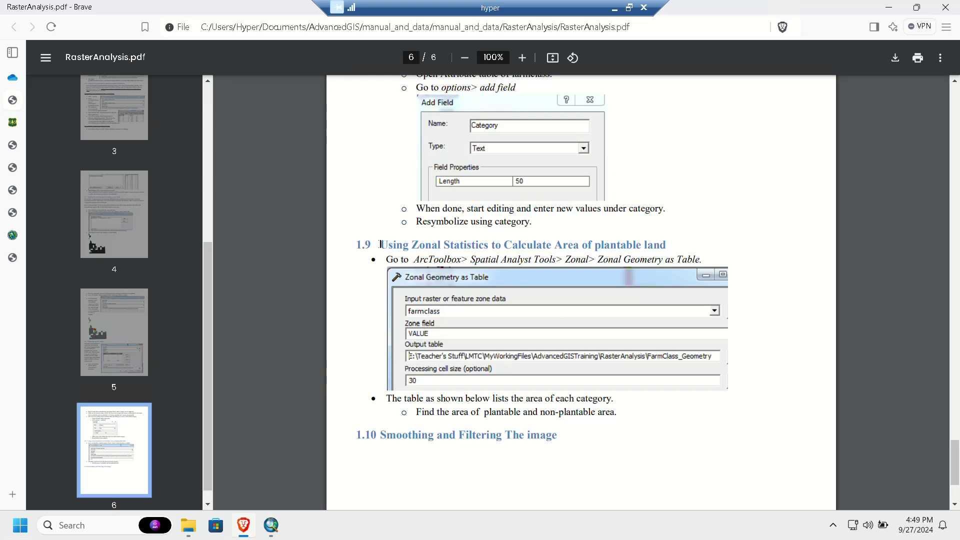
{"action": "left_click_drag", "start_coordinate": [381, 245], "coordinate": [697, 261]}
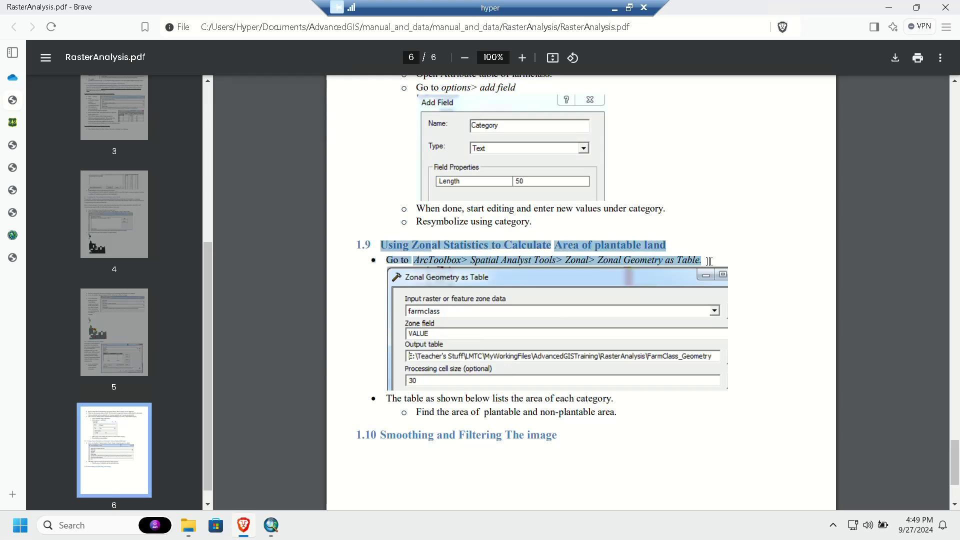
{"action": "left_click", "coordinate": [570, 270]}
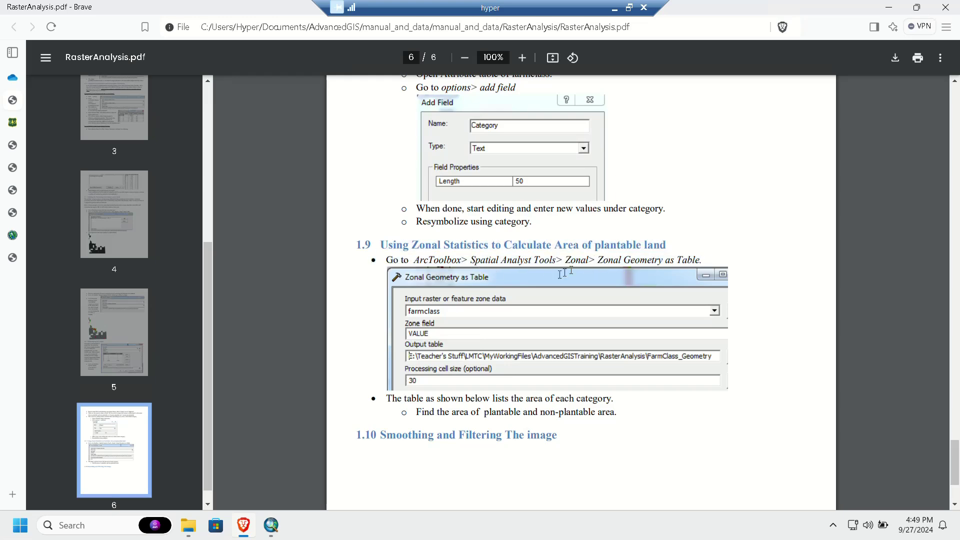
Step: Switch back to ArcMap and open the Zonal Geometry as Table tool from the Spatial Analyst Zonal toolset
{"action": "key", "text": "alt+Tab"}
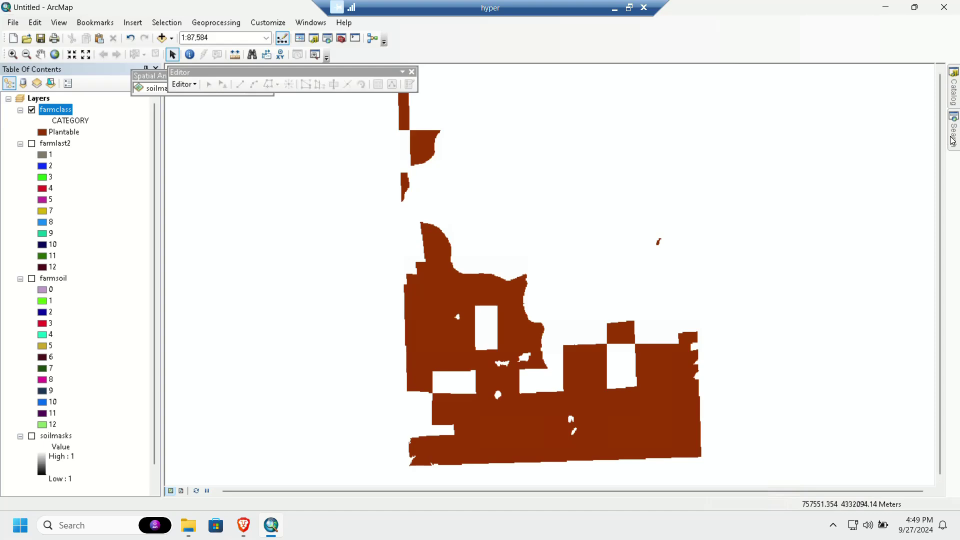
{"action": "left_click", "coordinate": [954, 142]}
{"action": "left_click", "coordinate": [952, 97]}
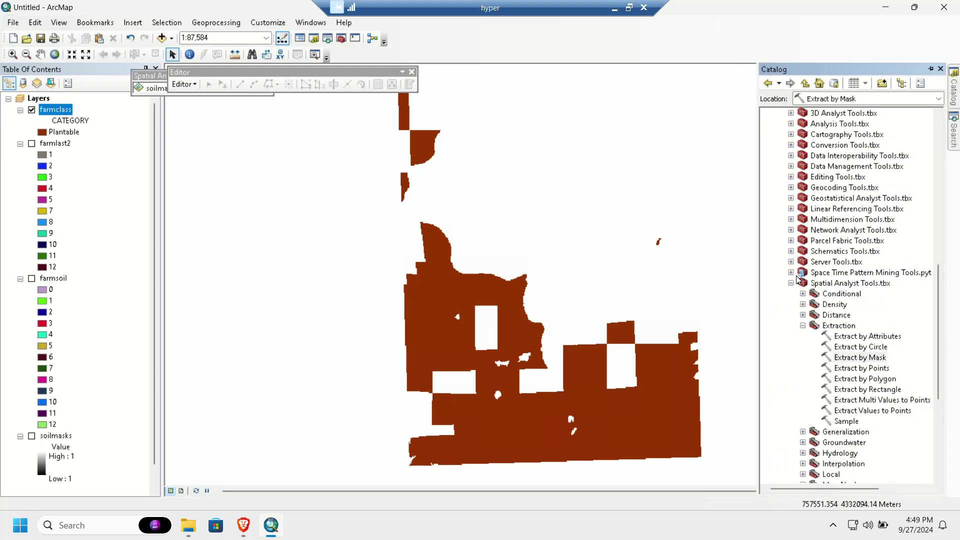
{"action": "scroll", "coordinate": [795, 295], "scroll_direction": "up", "scroll_amount": 2}
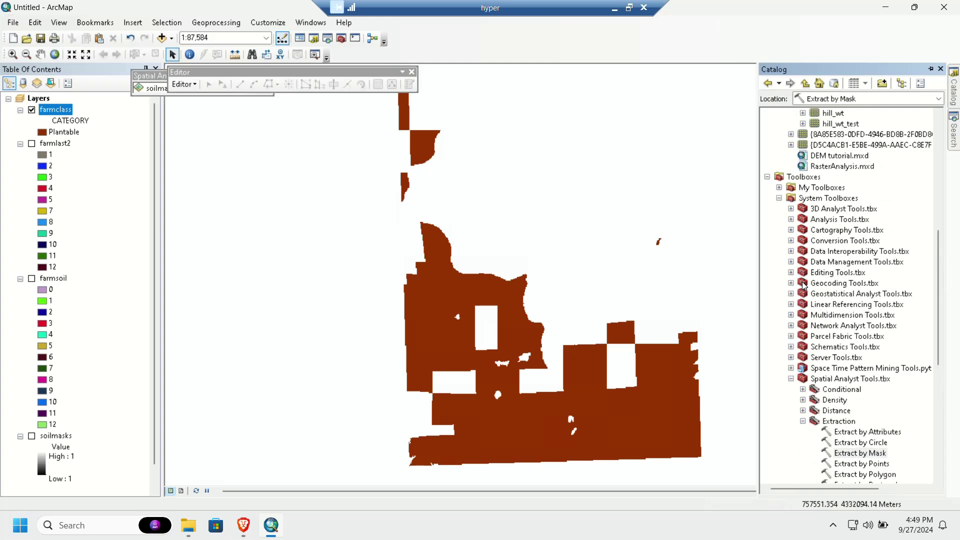
{"action": "scroll", "coordinate": [800, 330], "scroll_direction": "down", "scroll_amount": 1}
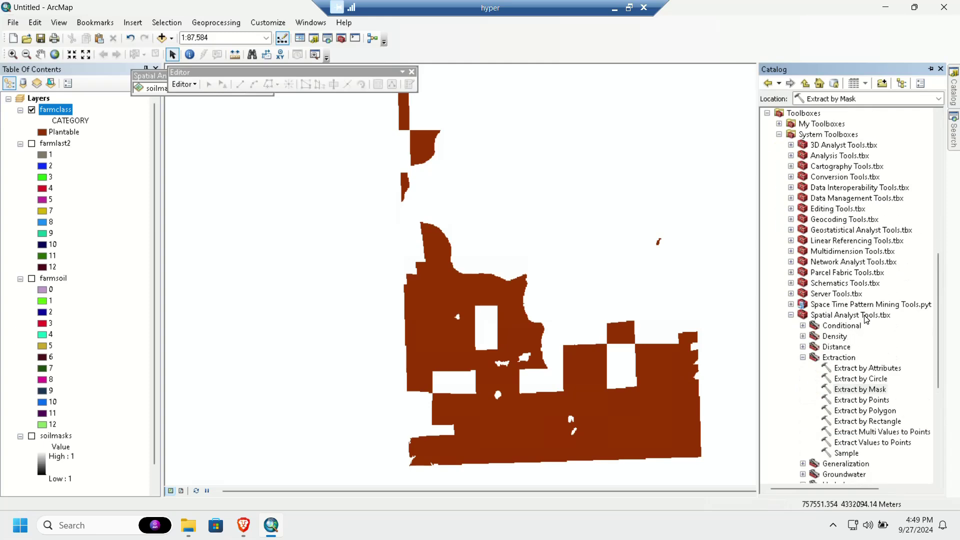
{"action": "left_click", "coordinate": [803, 357]}
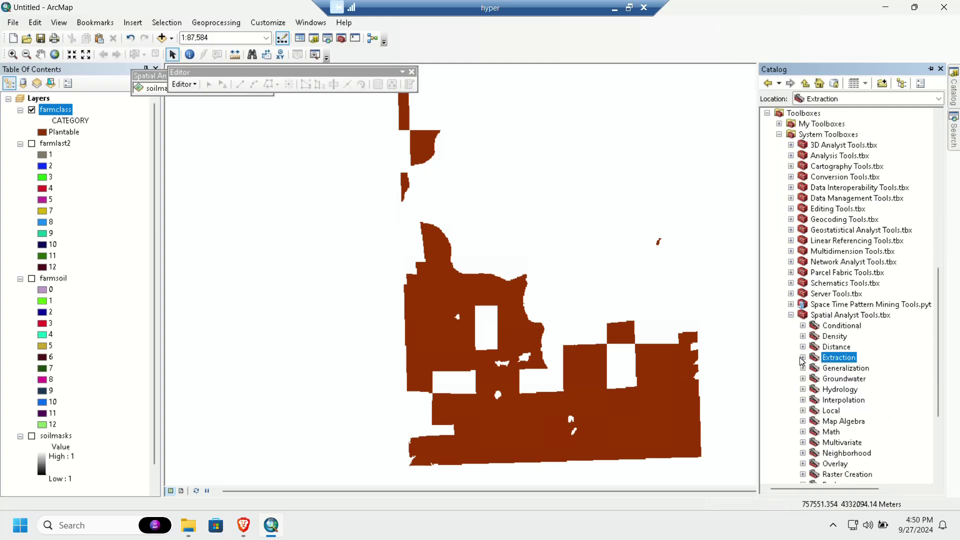
{"action": "scroll", "coordinate": [832, 399], "scroll_direction": "down", "scroll_amount": 3}
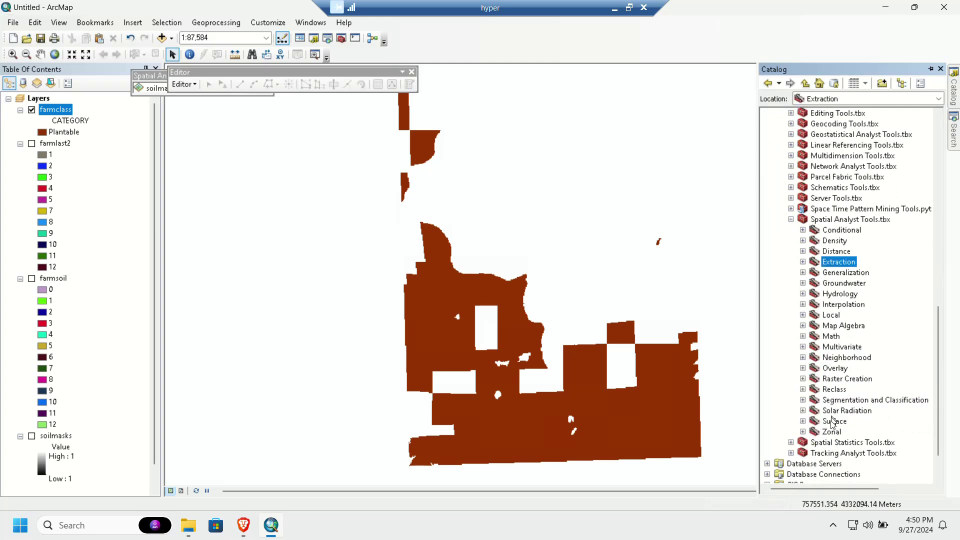
{"action": "left_click", "coordinate": [804, 433]}
{"action": "scroll", "coordinate": [861, 386], "scroll_direction": "down", "scroll_amount": 3}
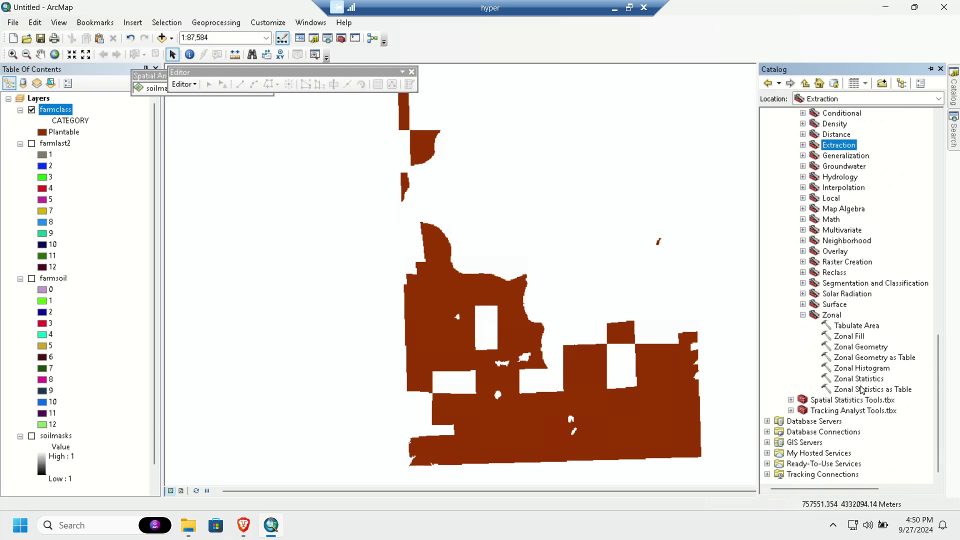
{"action": "double_click", "coordinate": [872, 358]}
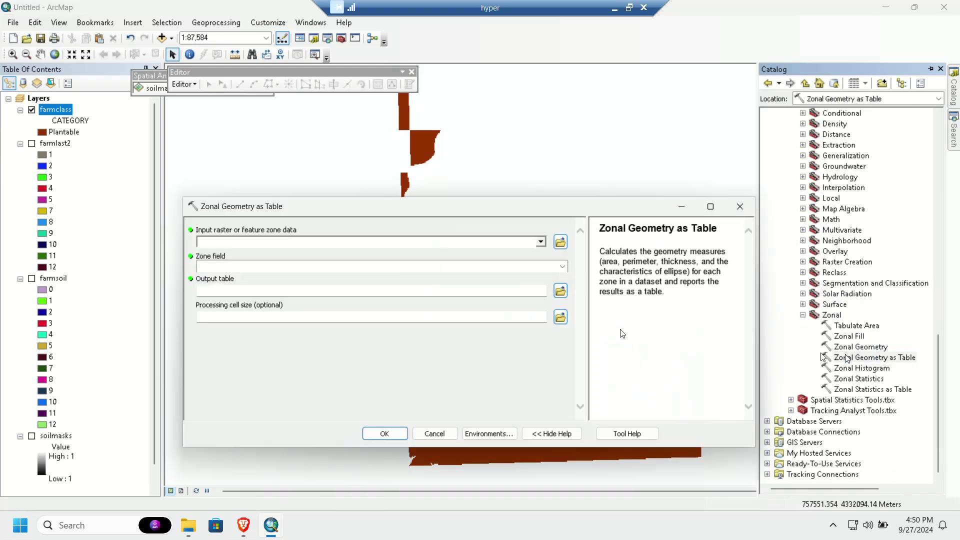
Step: Run Zonal Geometry as Table on farmclass with zone field VALUE, saving the table as farmclass_geometry in the Raster Analysis output folder
{"action": "left_click", "coordinate": [542, 243]}
{"action": "left_click", "coordinate": [252, 252]}
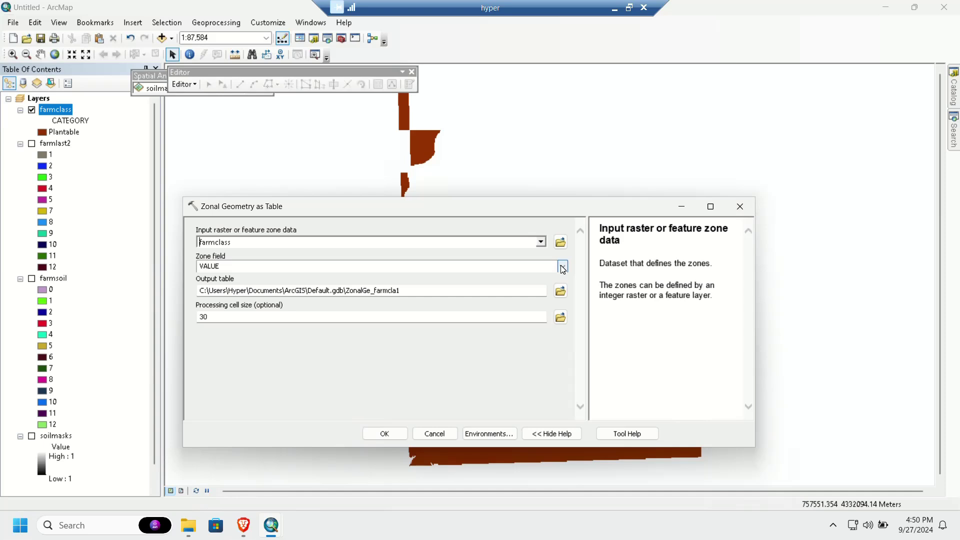
{"action": "left_click", "coordinate": [561, 292]}
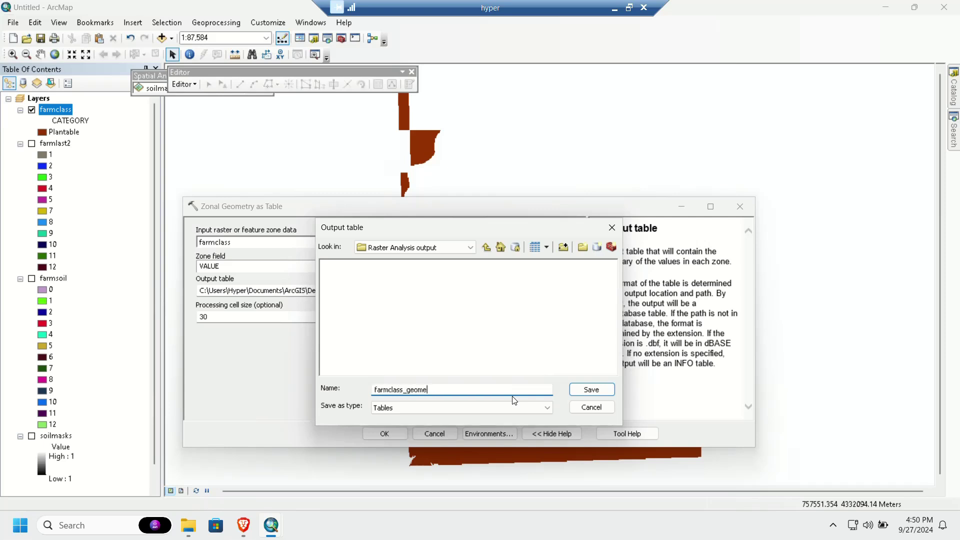
{"action": "left_click", "coordinate": [575, 389]}
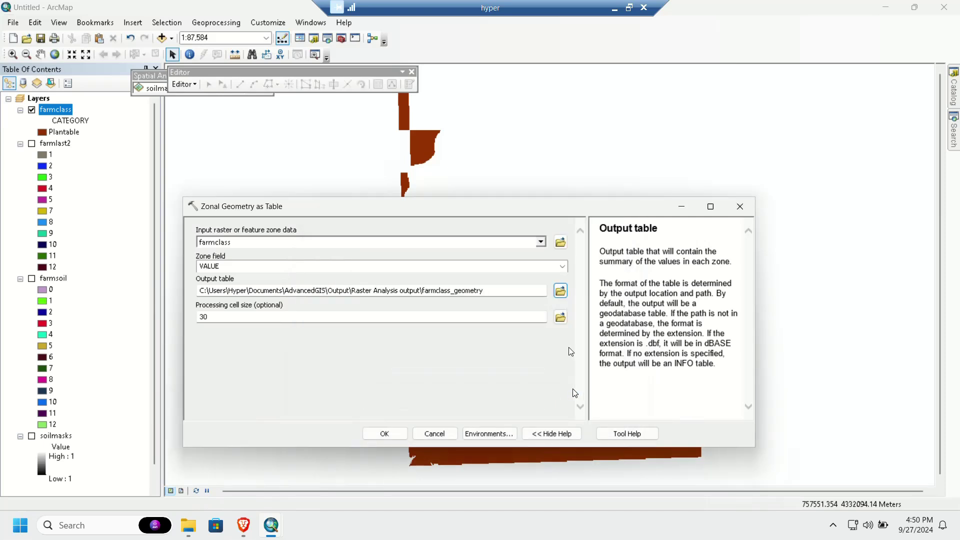
{"action": "left_click", "coordinate": [561, 290]}
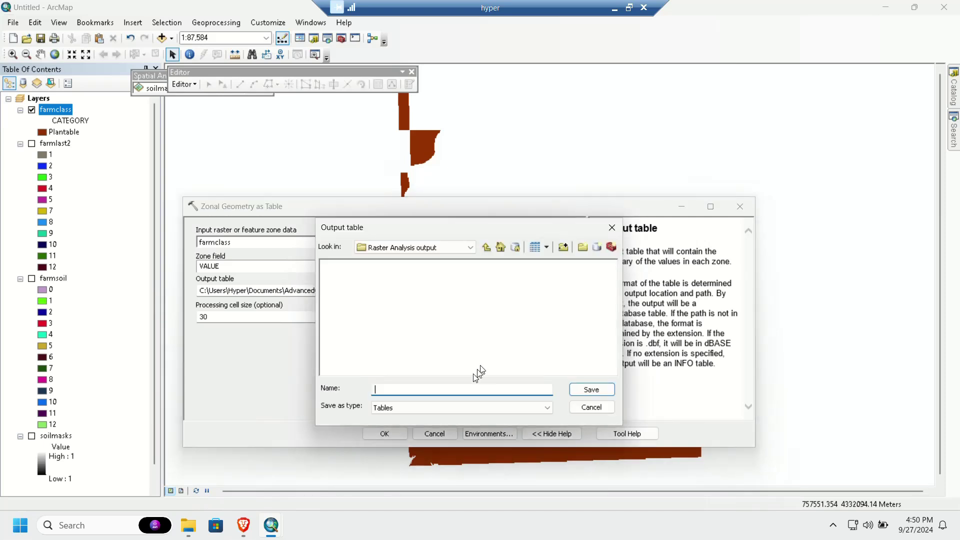
{"action": "left_click", "coordinate": [591, 407]}
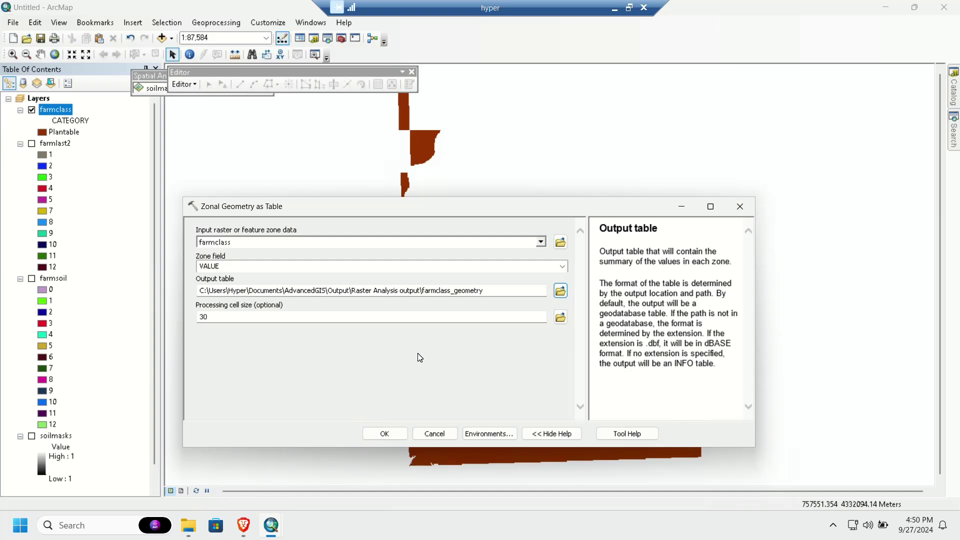
{"action": "left_click", "coordinate": [388, 434]}
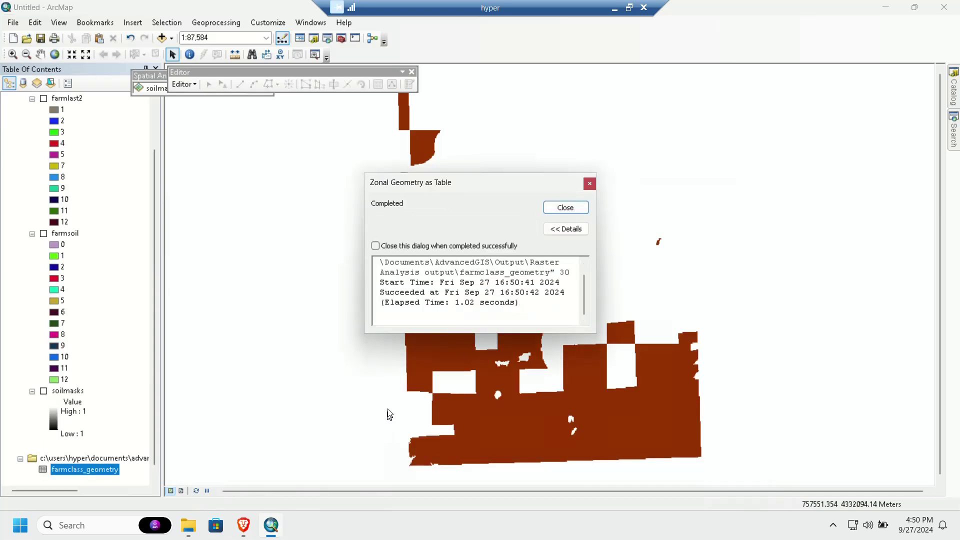
{"action": "scroll", "coordinate": [510, 294], "scroll_direction": "up", "scroll_amount": 1}
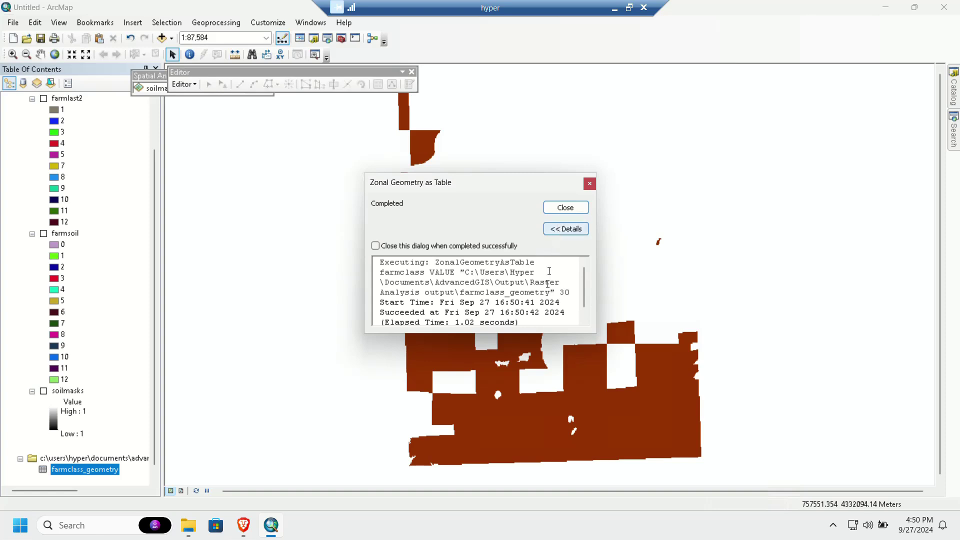
{"action": "left_click", "coordinate": [567, 209]}
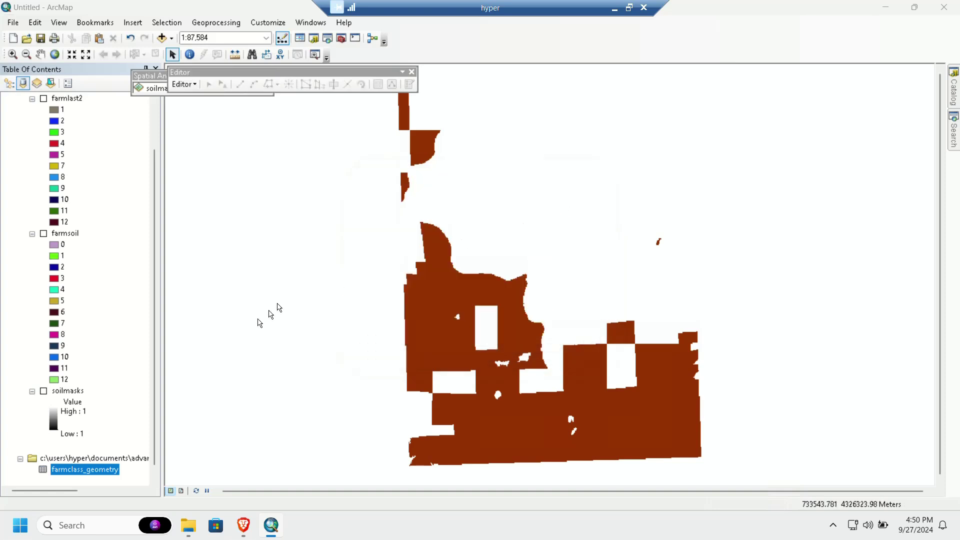
Step: Open the farmclass_geometry table and widen its window until all geometry fields from AREA to ORIENTATION fit, to examine the plantable area
{"action": "scroll", "coordinate": [90, 435], "scroll_direction": "down", "scroll_amount": 1}
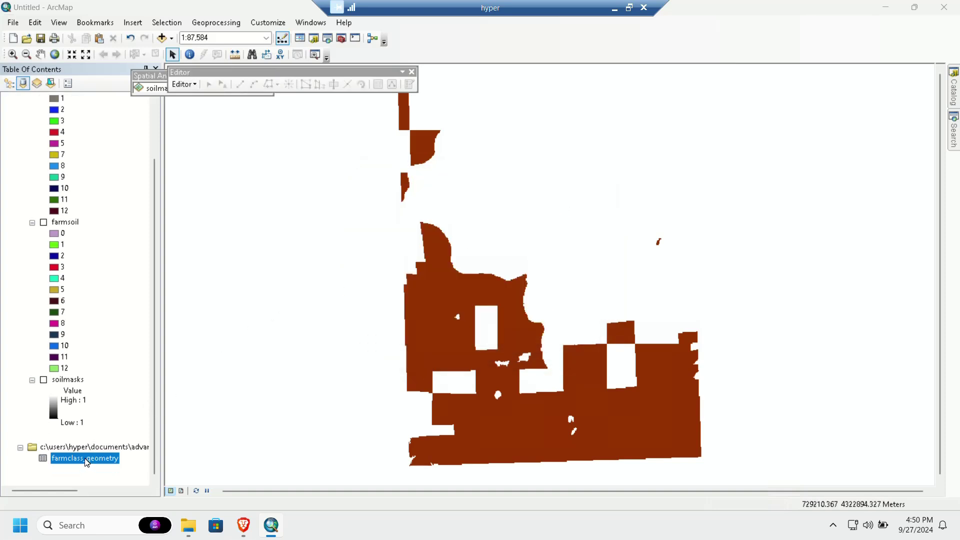
{"action": "double_click", "coordinate": [85, 458]}
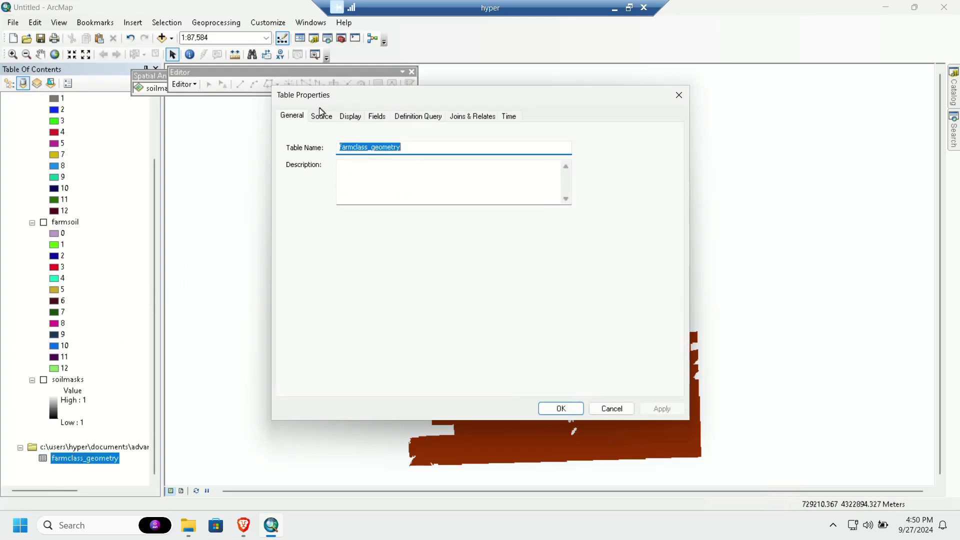
{"action": "left_click", "coordinate": [679, 95]}
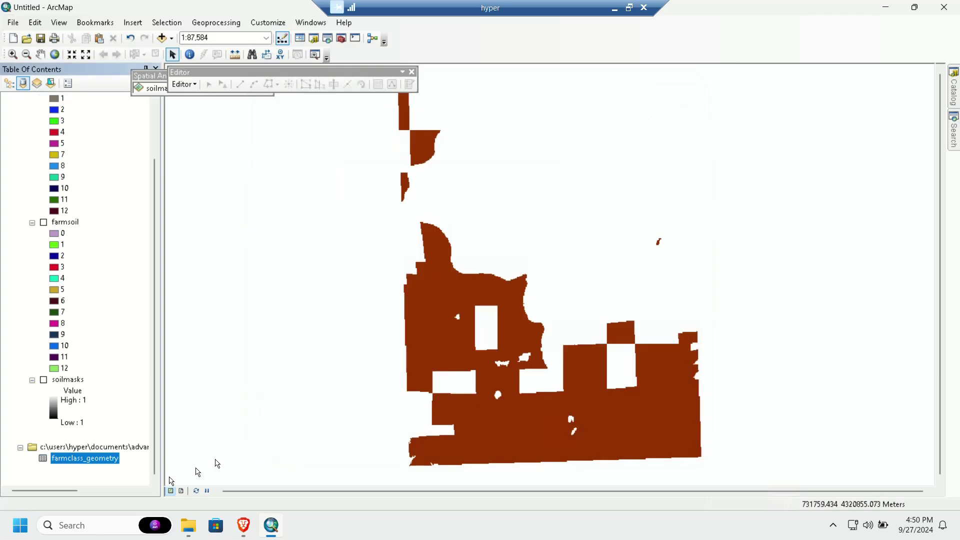
{"action": "double_click", "coordinate": [97, 460], "text": "ctrl"}
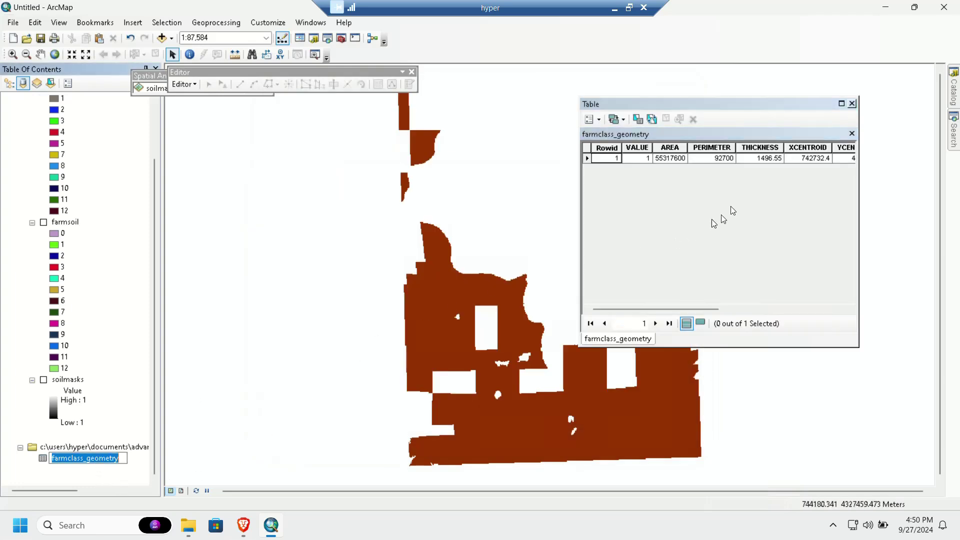
{"action": "left_click", "coordinate": [581, 206]}
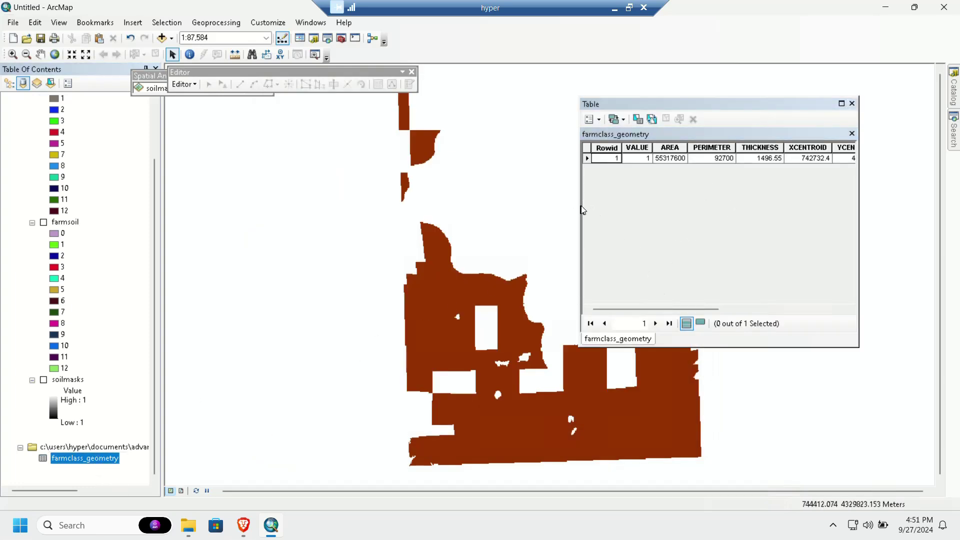
{"action": "left_click_drag", "start_coordinate": [580, 206], "coordinate": [577, 206]}
{"action": "left_click_drag", "start_coordinate": [449, 210], "coordinate": [450, 210]}
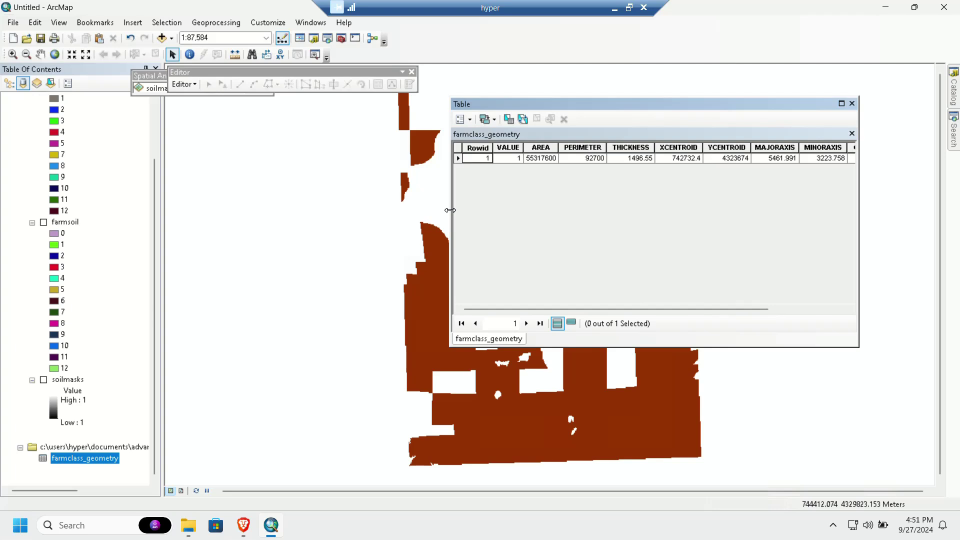
{"action": "left_click_drag", "start_coordinate": [450, 210], "coordinate": [351, 210]}
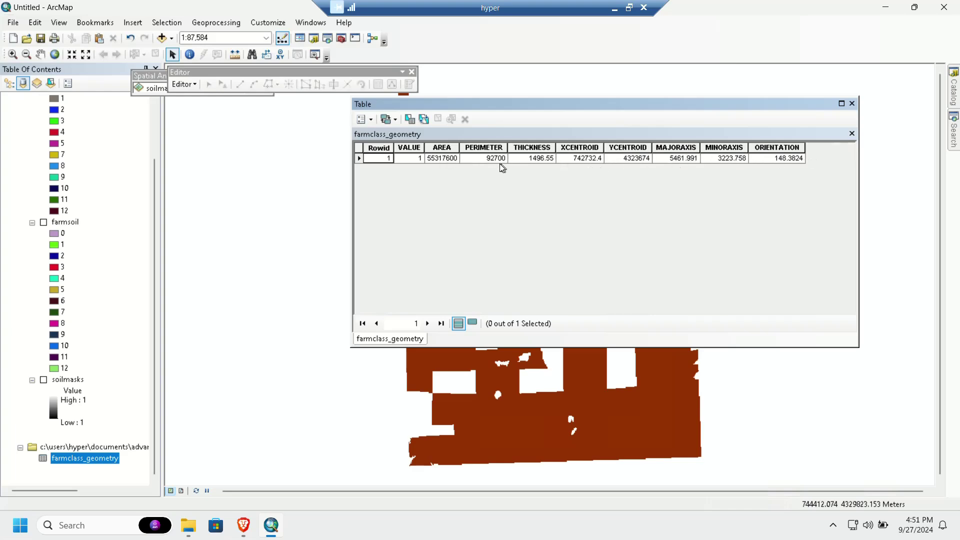
{"action": "scroll", "coordinate": [87, 332], "scroll_direction": "up", "scroll_amount": 3}
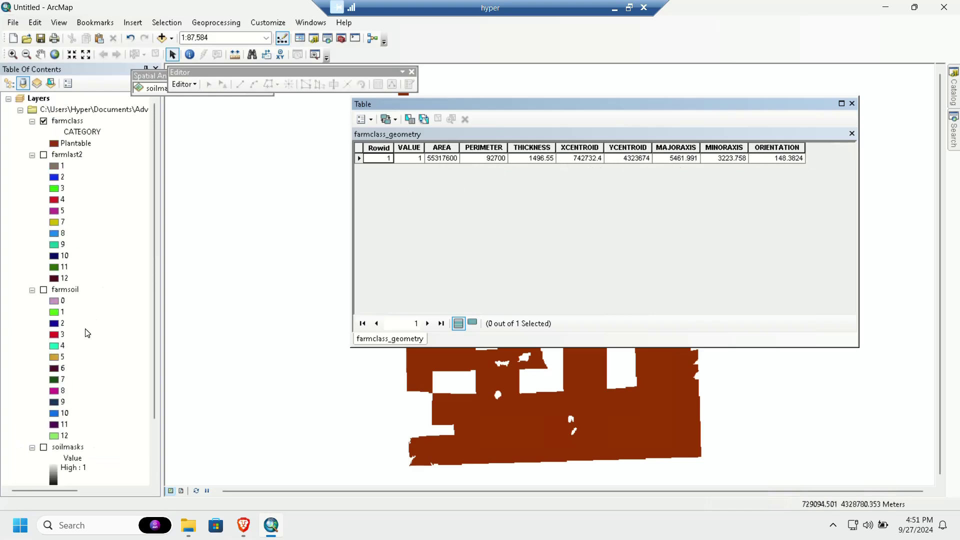
Step: Dock the floating Editor toolbar in the toolbar area above the map, clear of the Spatial Analyst toolbar
{"action": "key", "text": "alt+Tab"}
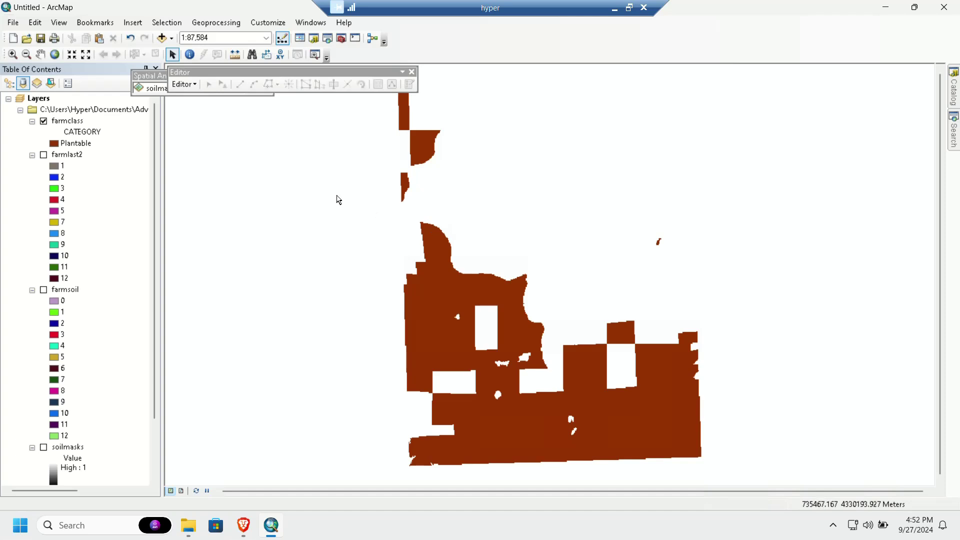
{"action": "left_click_drag", "start_coordinate": [232, 72], "coordinate": [504, 45]}
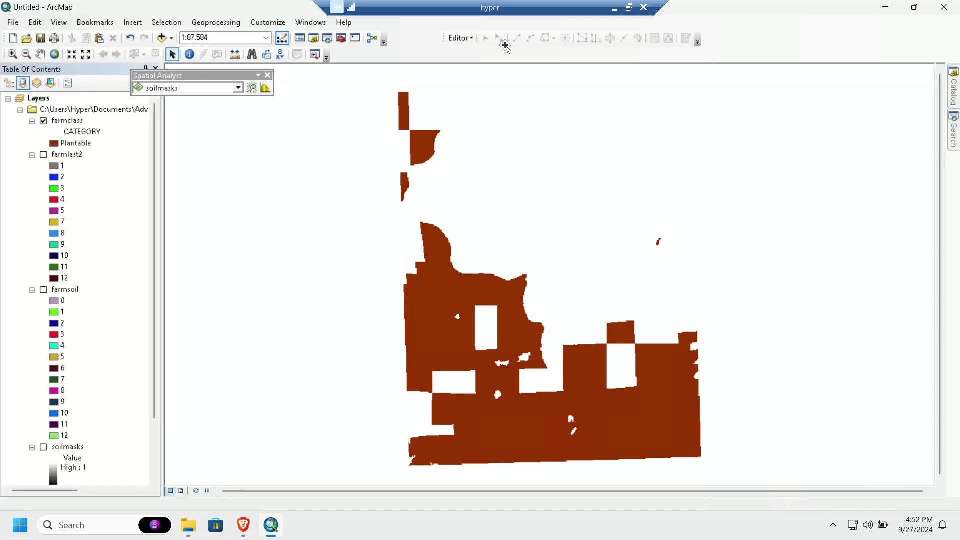